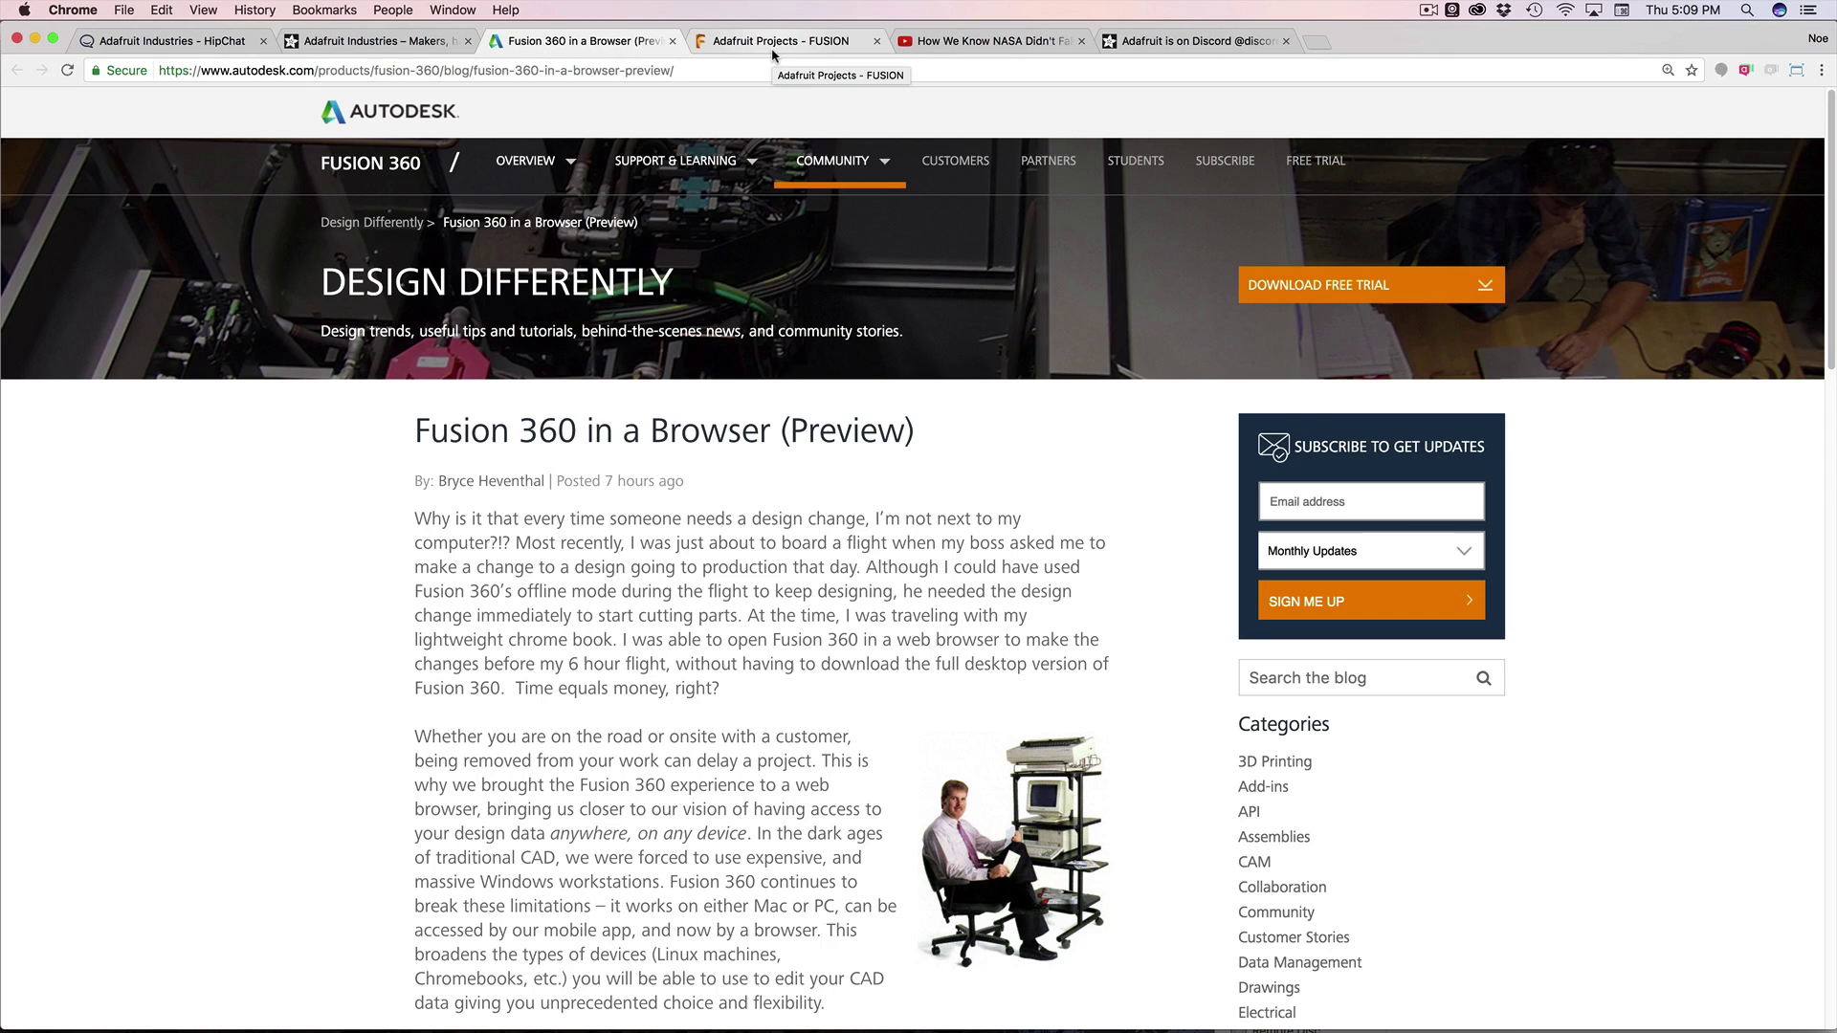
Step: Read the blog article's instructions for starting to design with Fusion 360 in a browser
{"action": "scroll", "coordinate": [767, 436], "scroll_direction": "down", "scroll_amount": 5}
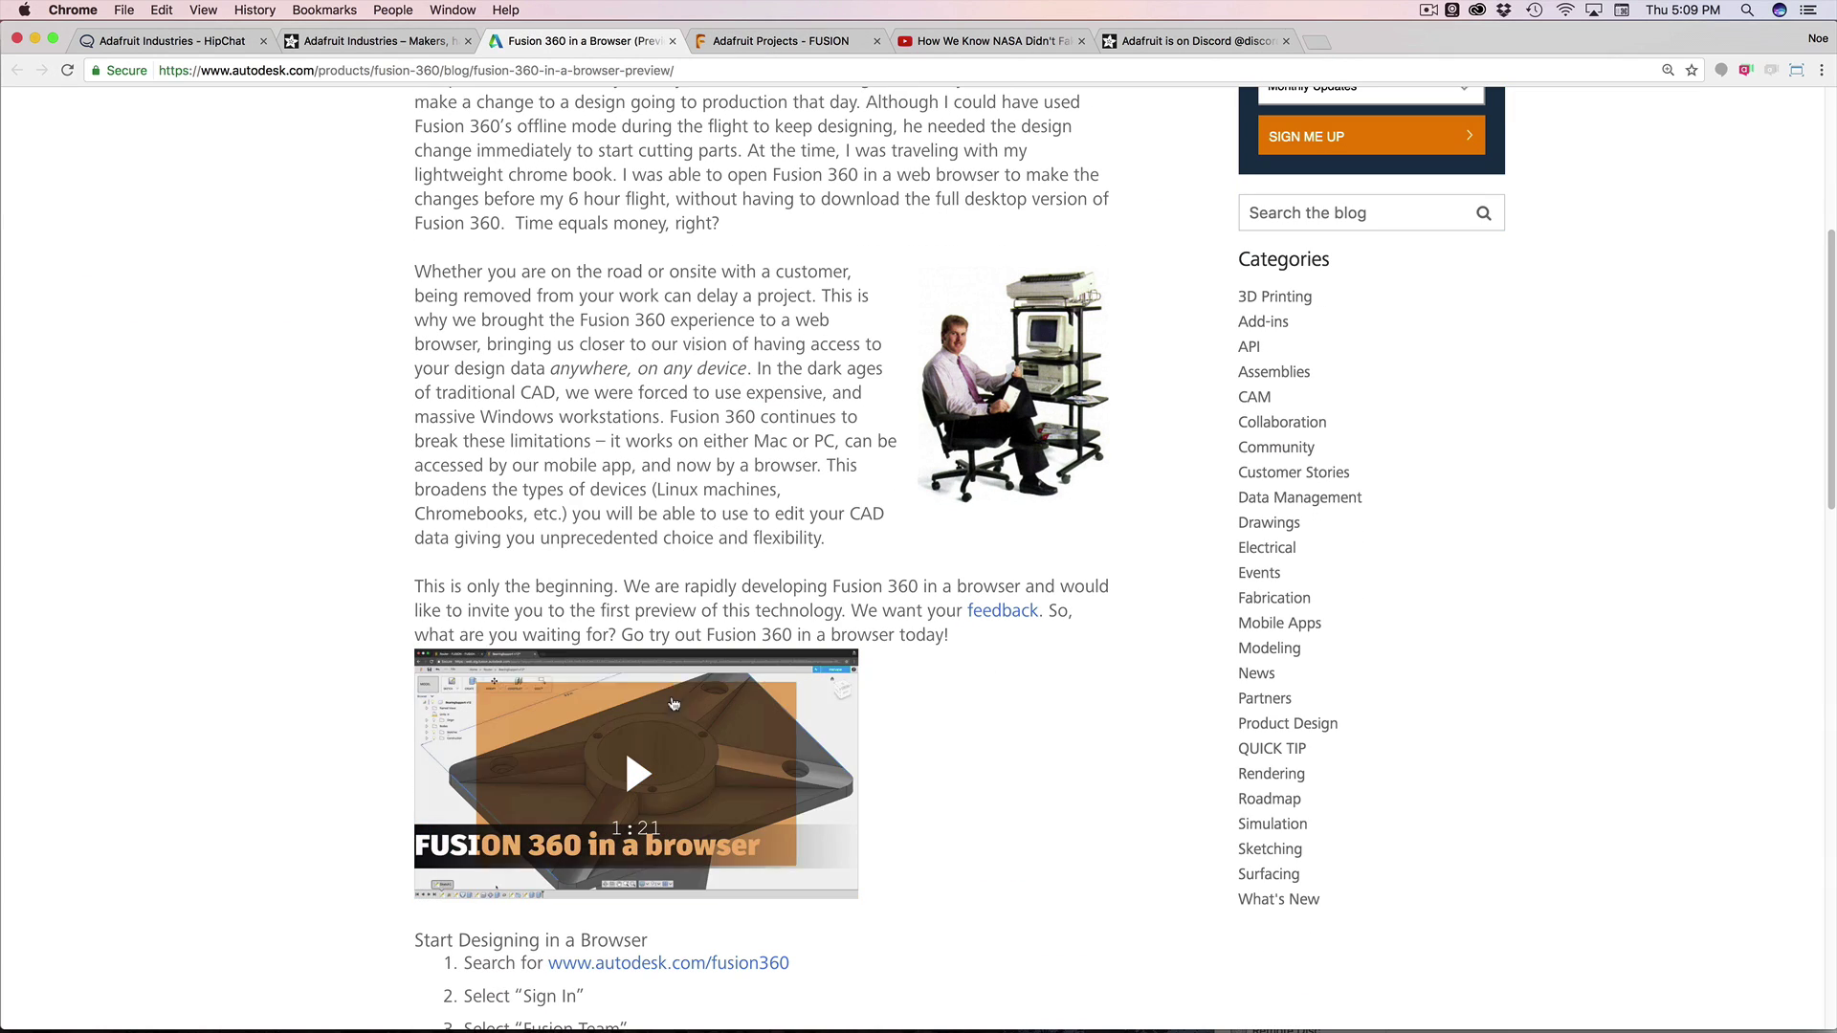
{"action": "scroll", "coordinate": [846, 793], "scroll_direction": "down", "scroll_amount": 5}
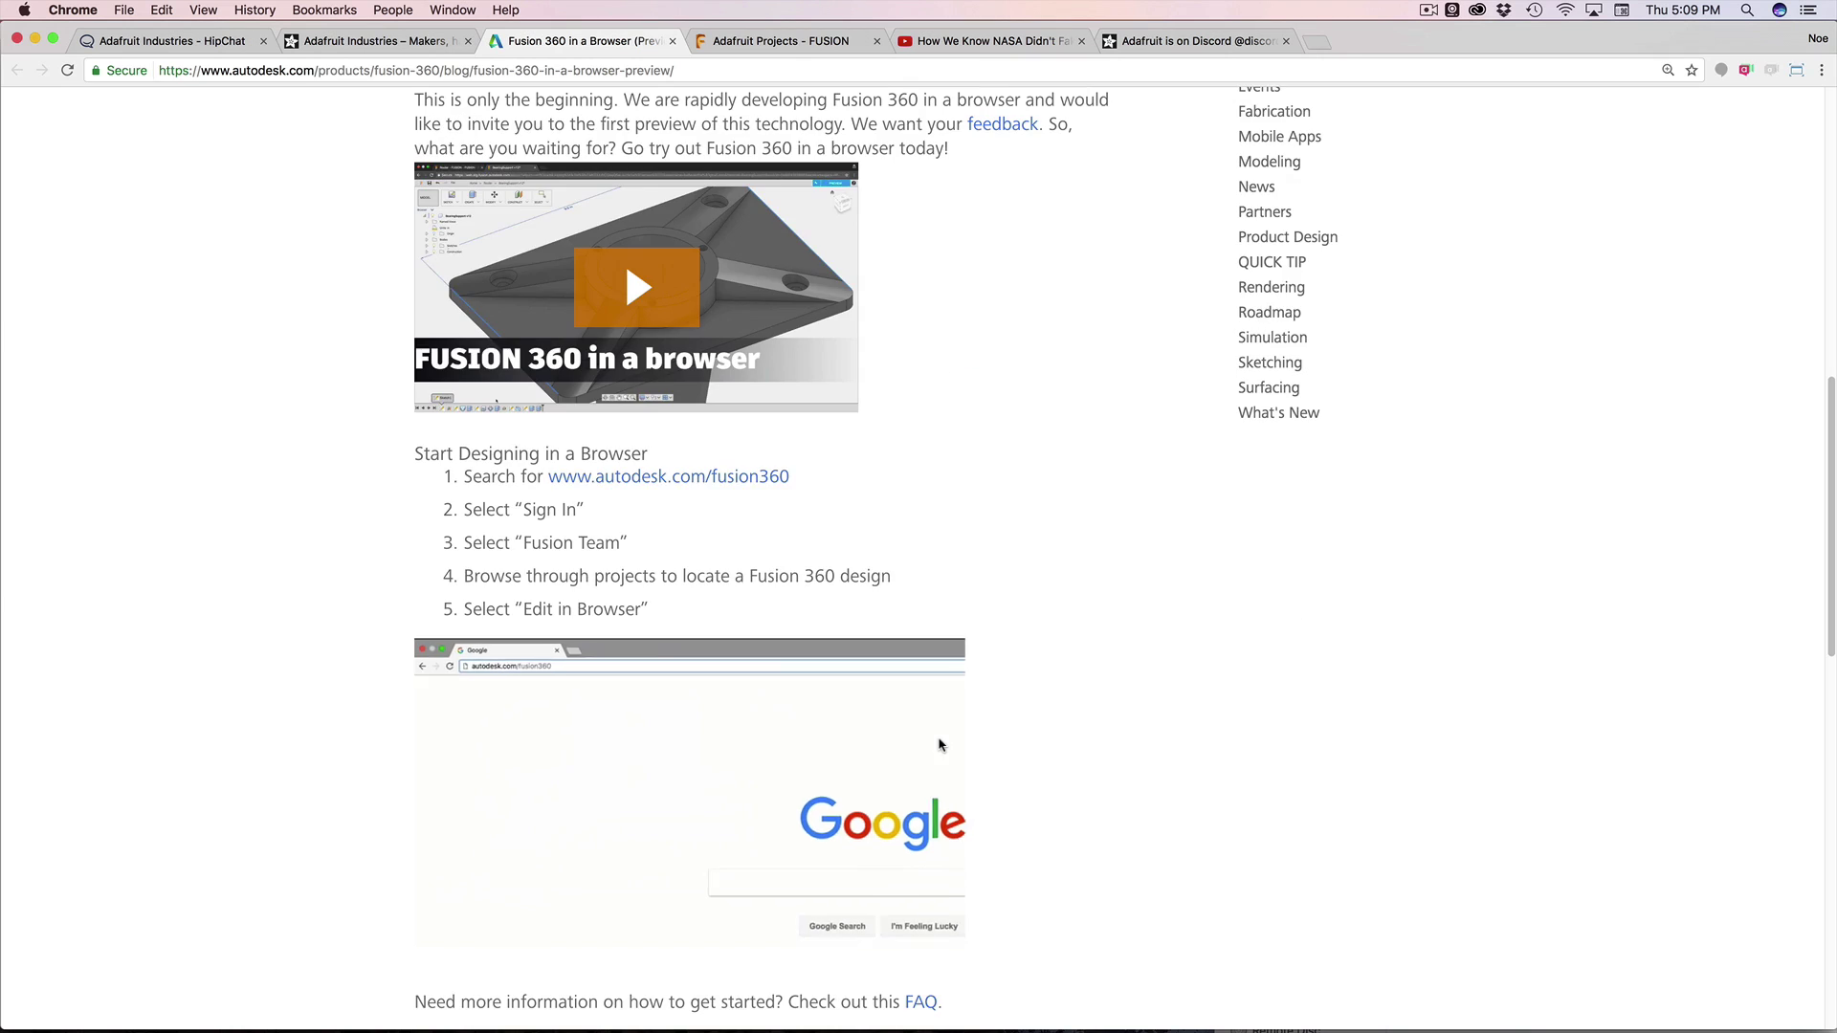
{"action": "scroll", "coordinate": [957, 624], "scroll_direction": "up", "scroll_amount": 3}
{"action": "scroll", "coordinate": [454, 727], "scroll_direction": "down", "scroll_amount": 1}
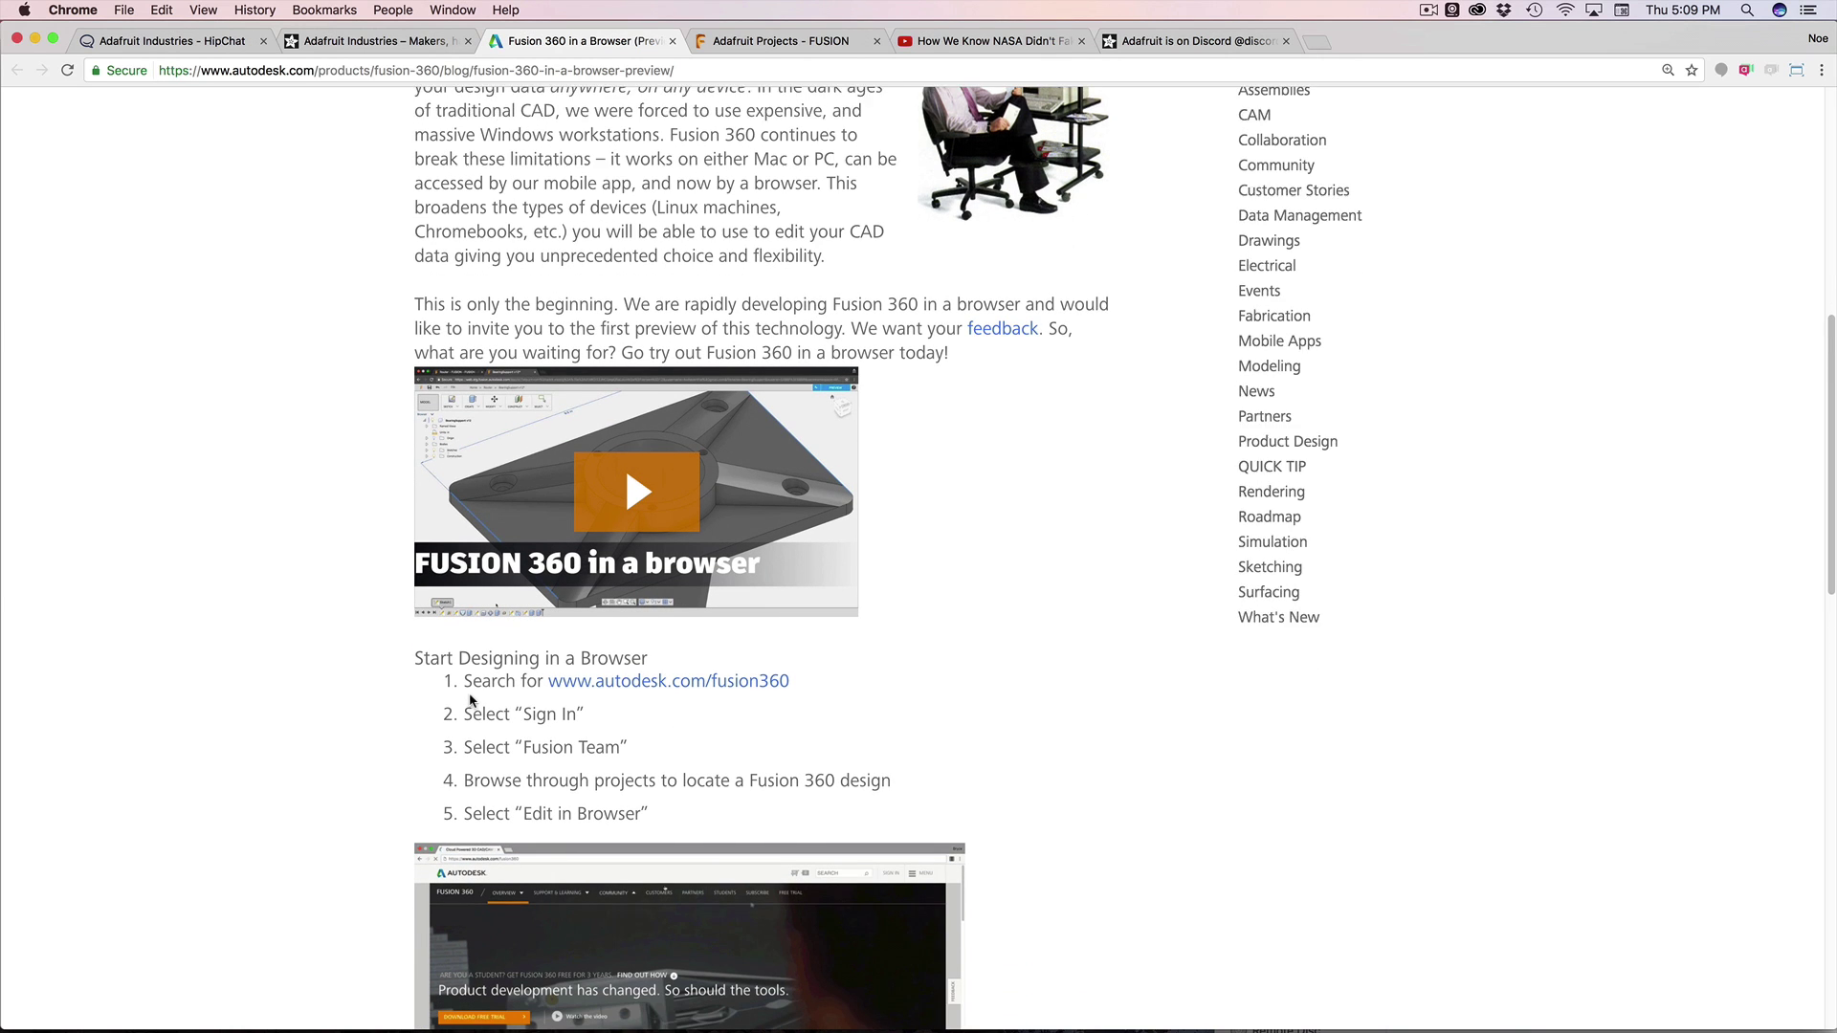
{"action": "scroll", "coordinate": [656, 617], "scroll_direction": "down", "scroll_amount": 1}
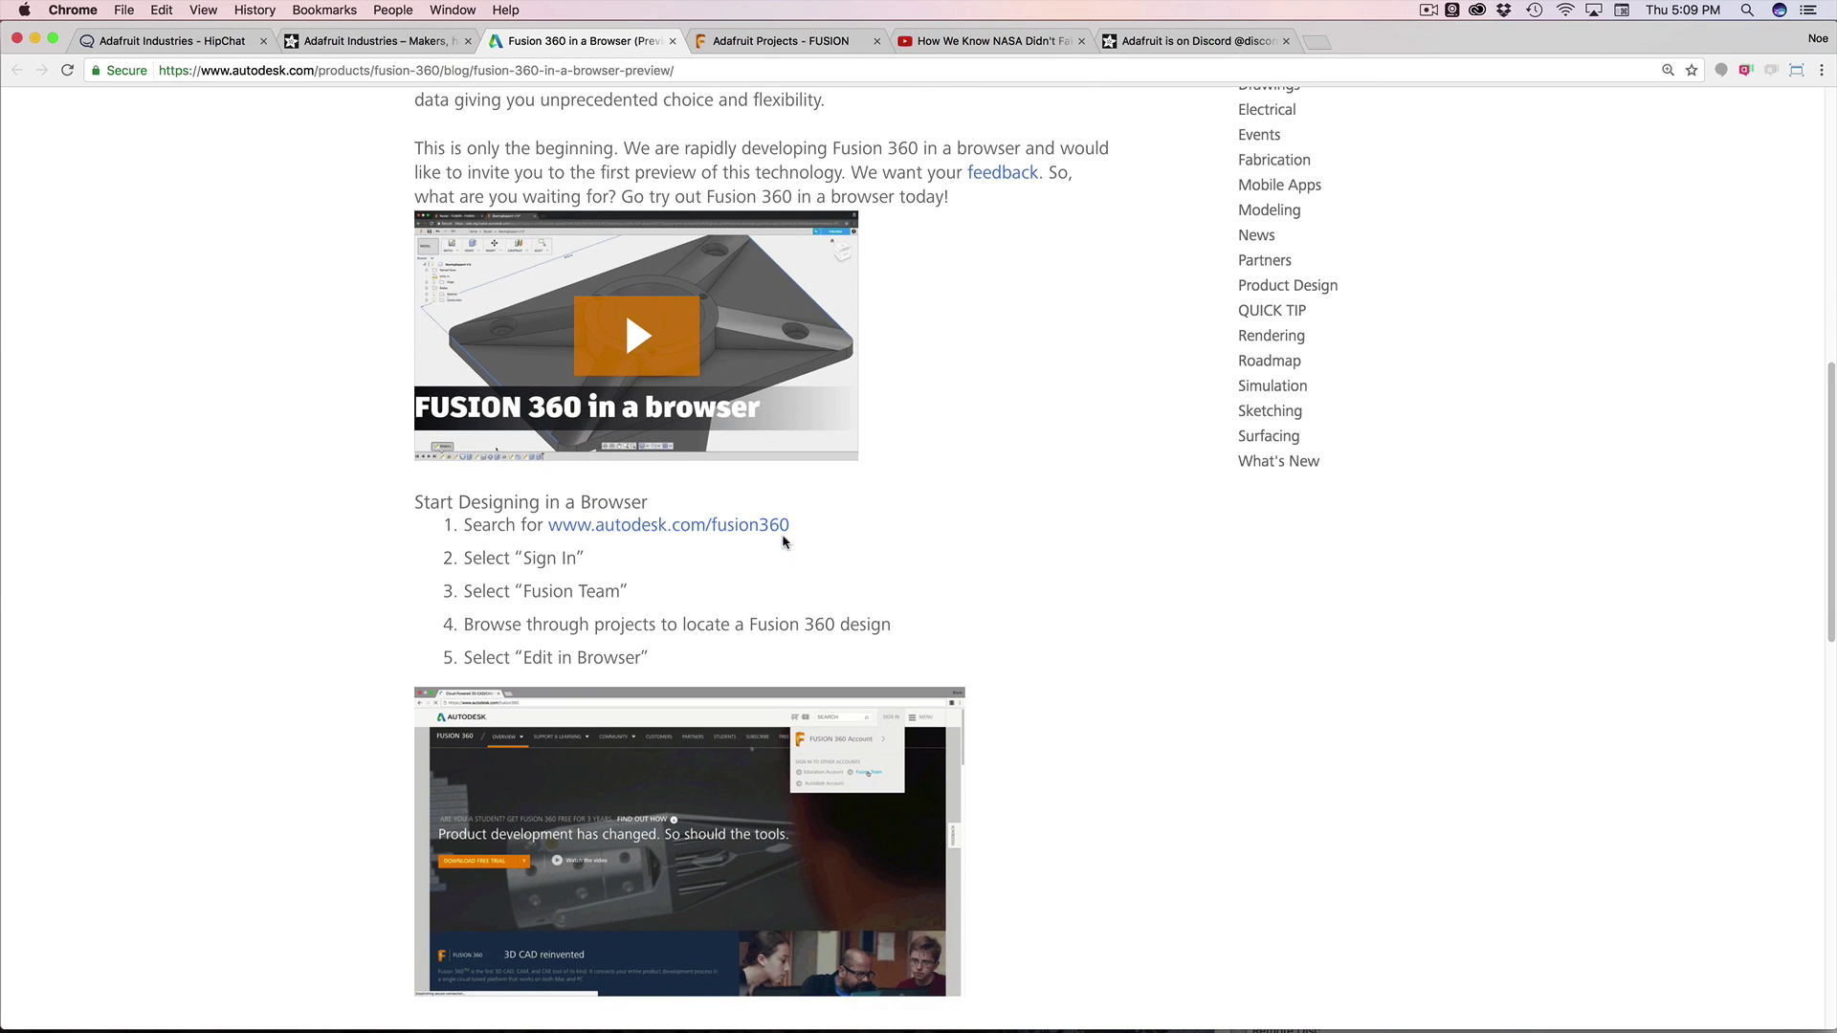
{"action": "scroll", "coordinate": [841, 508], "scroll_direction": "up", "scroll_amount": 8}
Step: Switch to the Adafruit Projects page and open the Guardian Robot Hack design for editing in the browser
{"action": "left_click", "coordinate": [784, 41]}
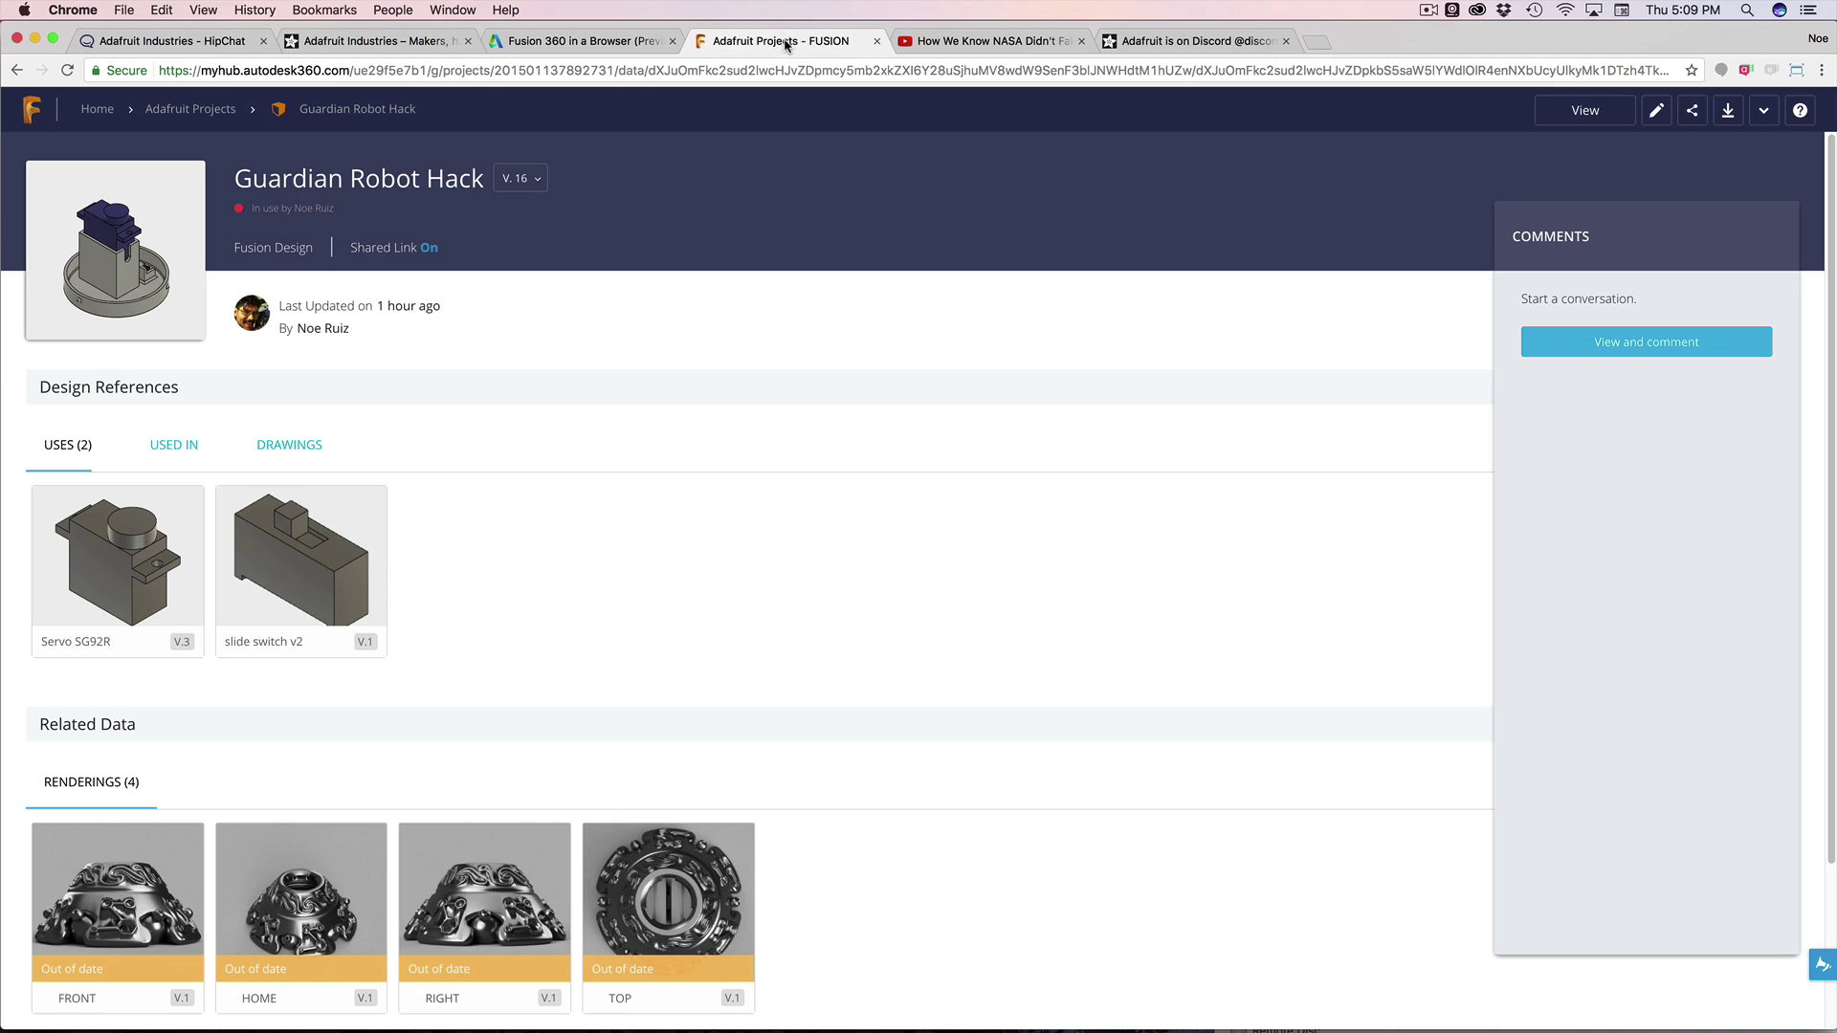
{"action": "left_click", "coordinate": [96, 109]}
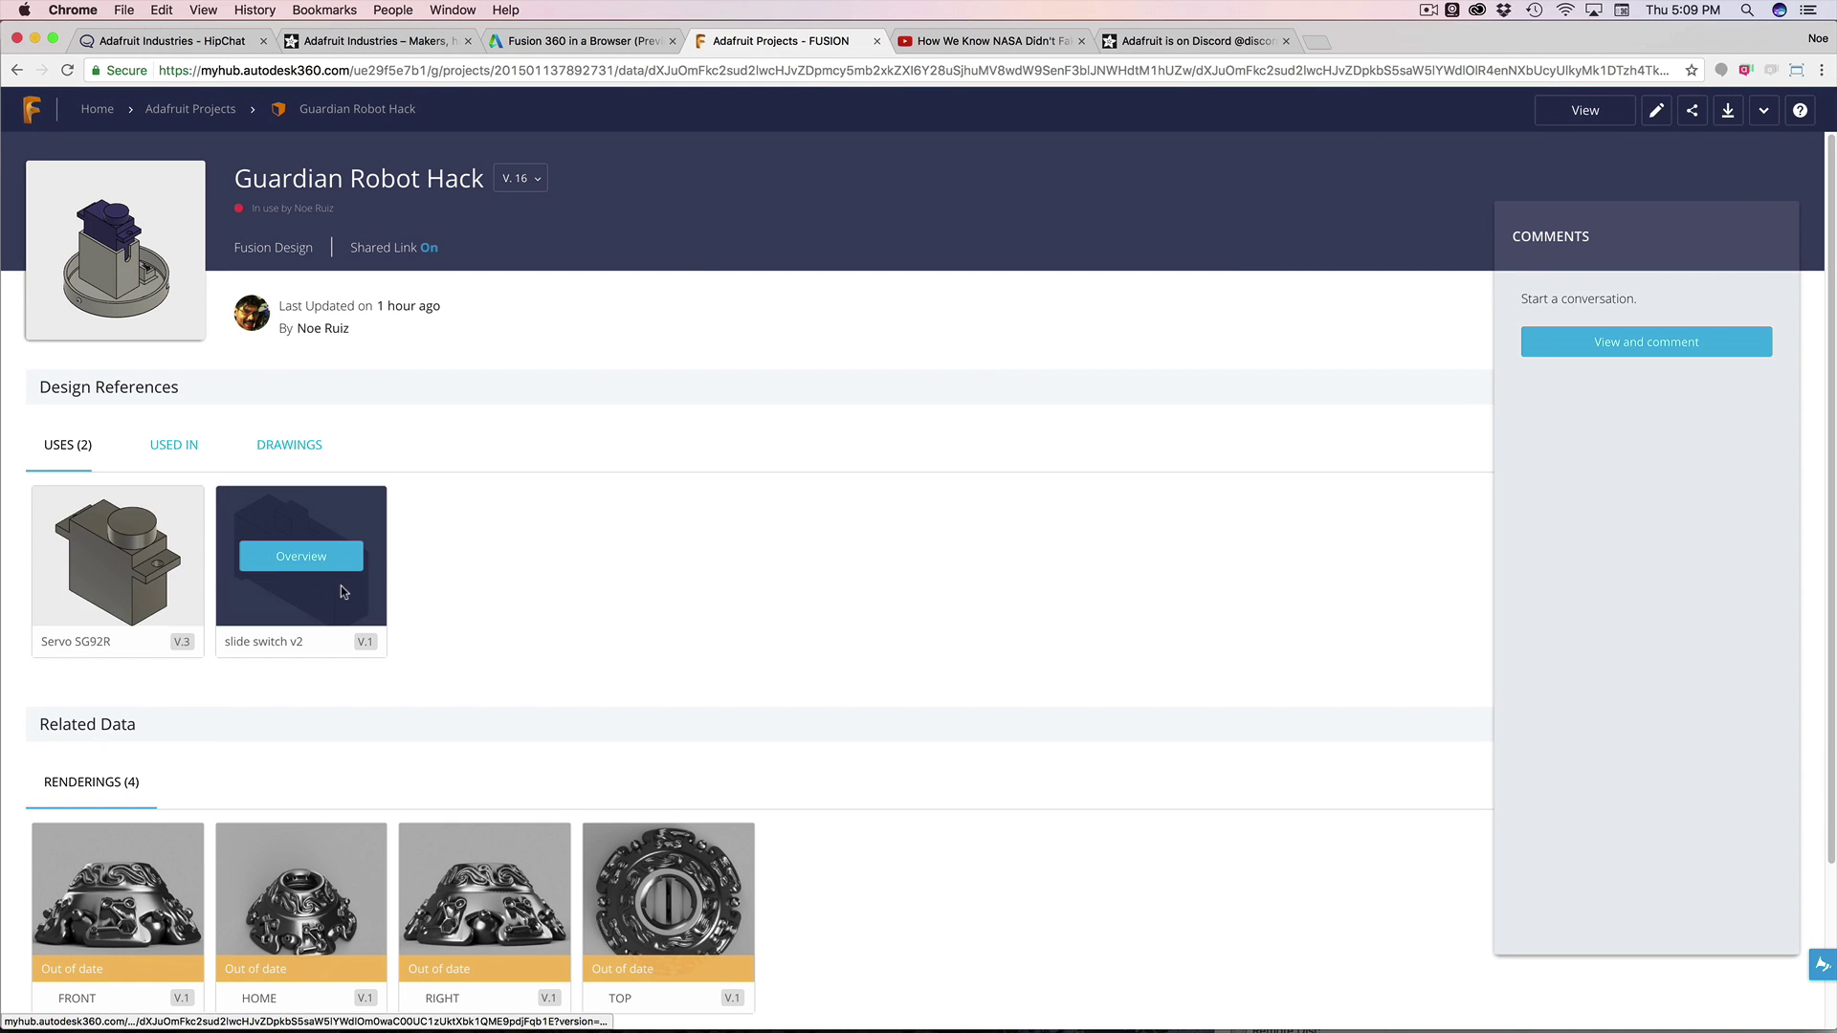
{"action": "mouse_move", "coordinate": [72, 622]}
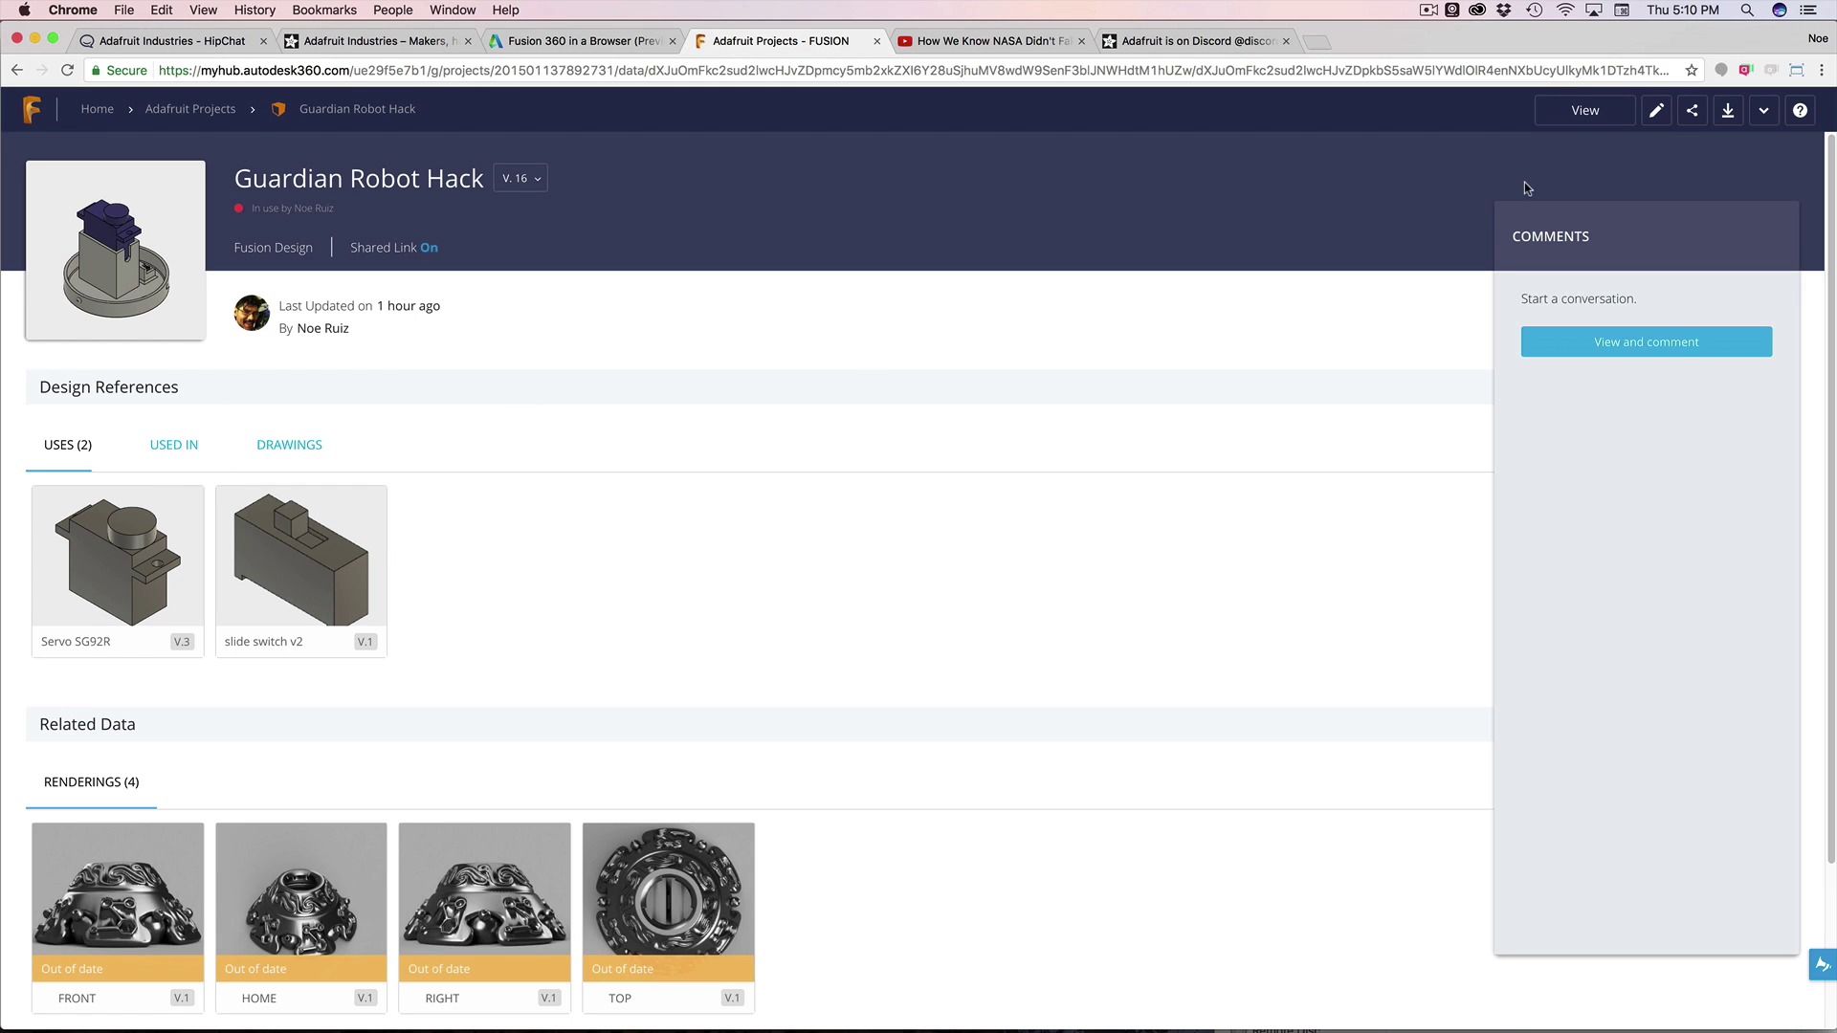
{"action": "left_click", "coordinate": [1655, 113]}
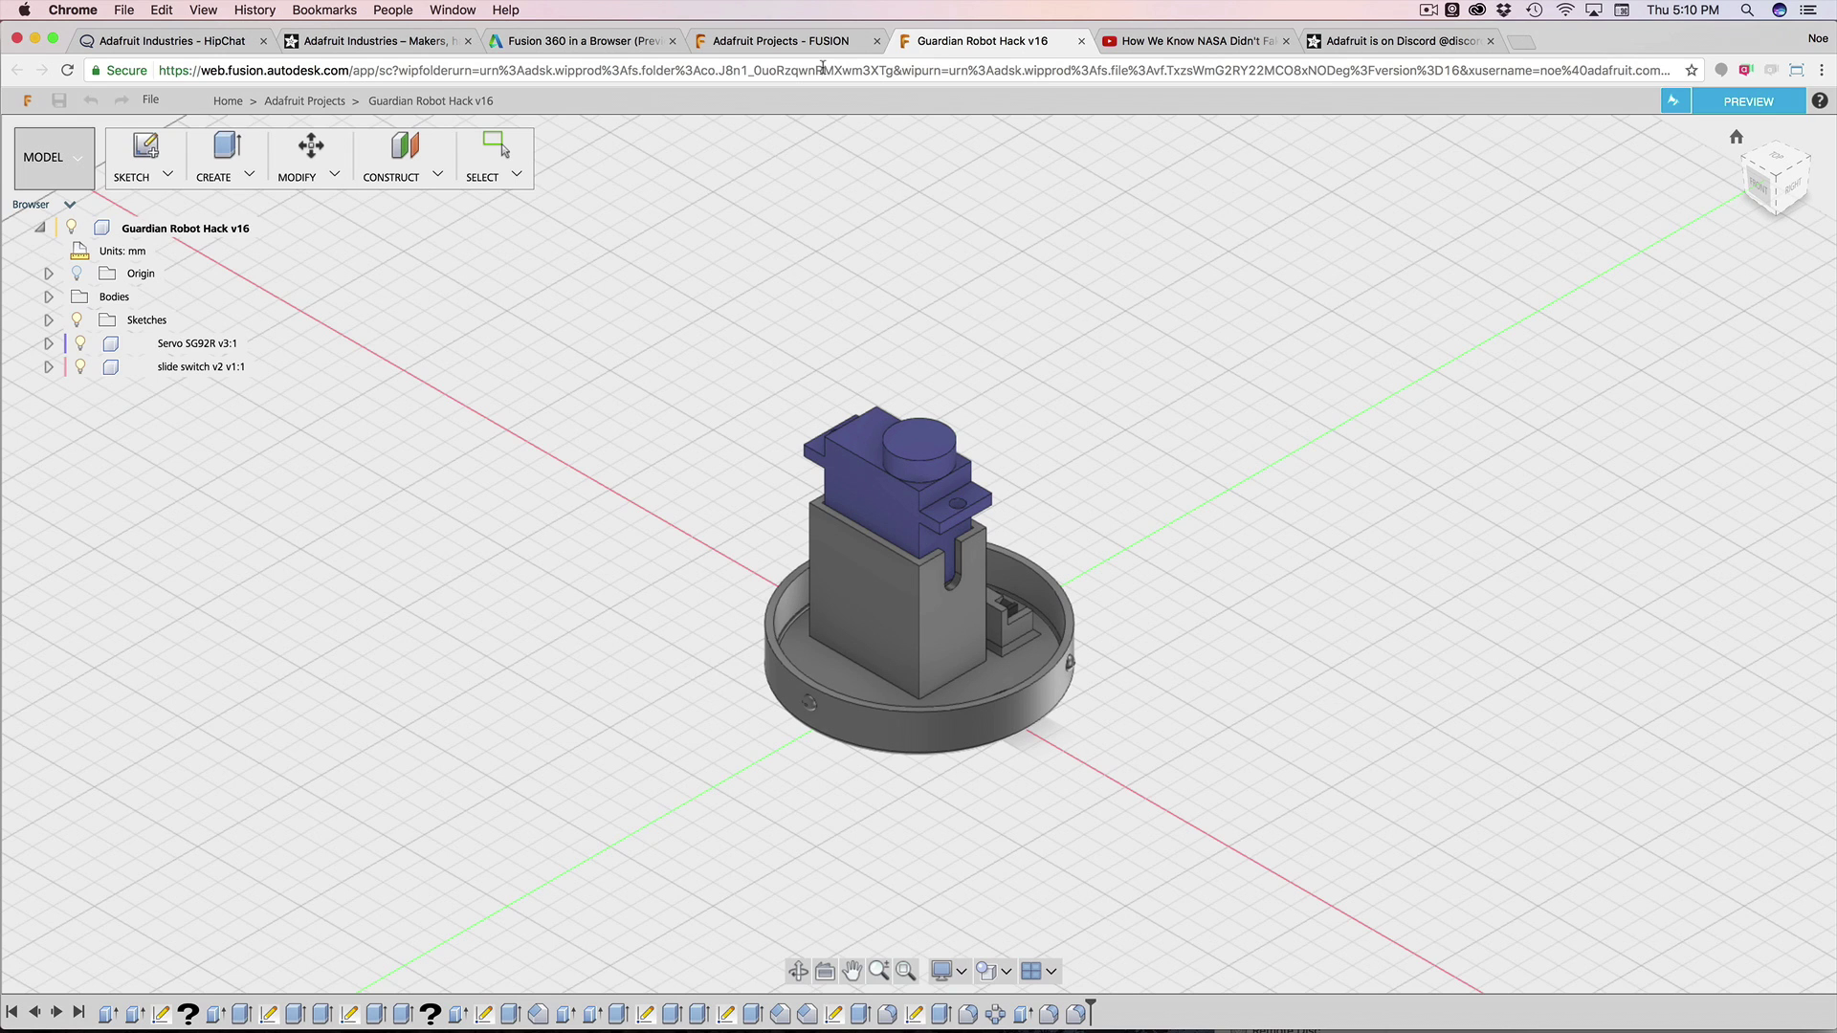
Step: Try editing the slide switch v2 component insert feature in the design history, then cancel it
{"action": "scroll", "coordinate": [942, 390], "scroll_direction": "up", "scroll_amount": 7}
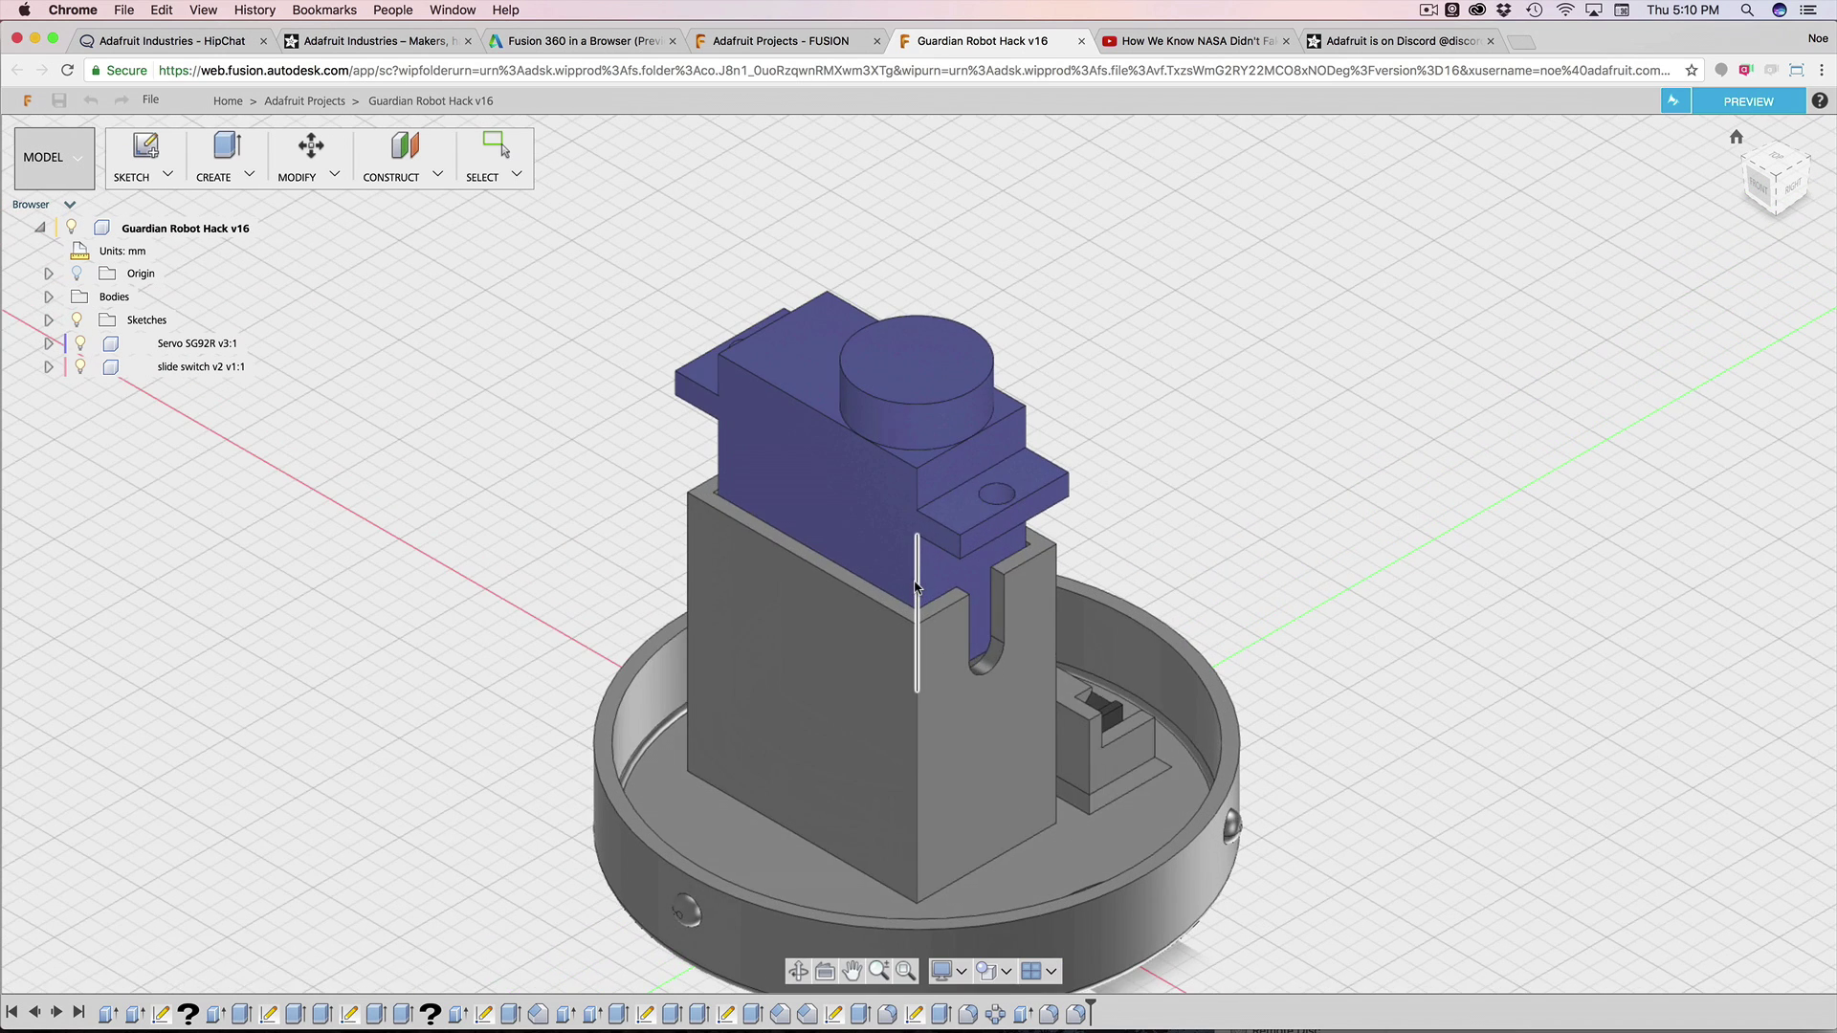
{"action": "scroll", "coordinate": [916, 516], "scroll_direction": "down", "scroll_amount": 1}
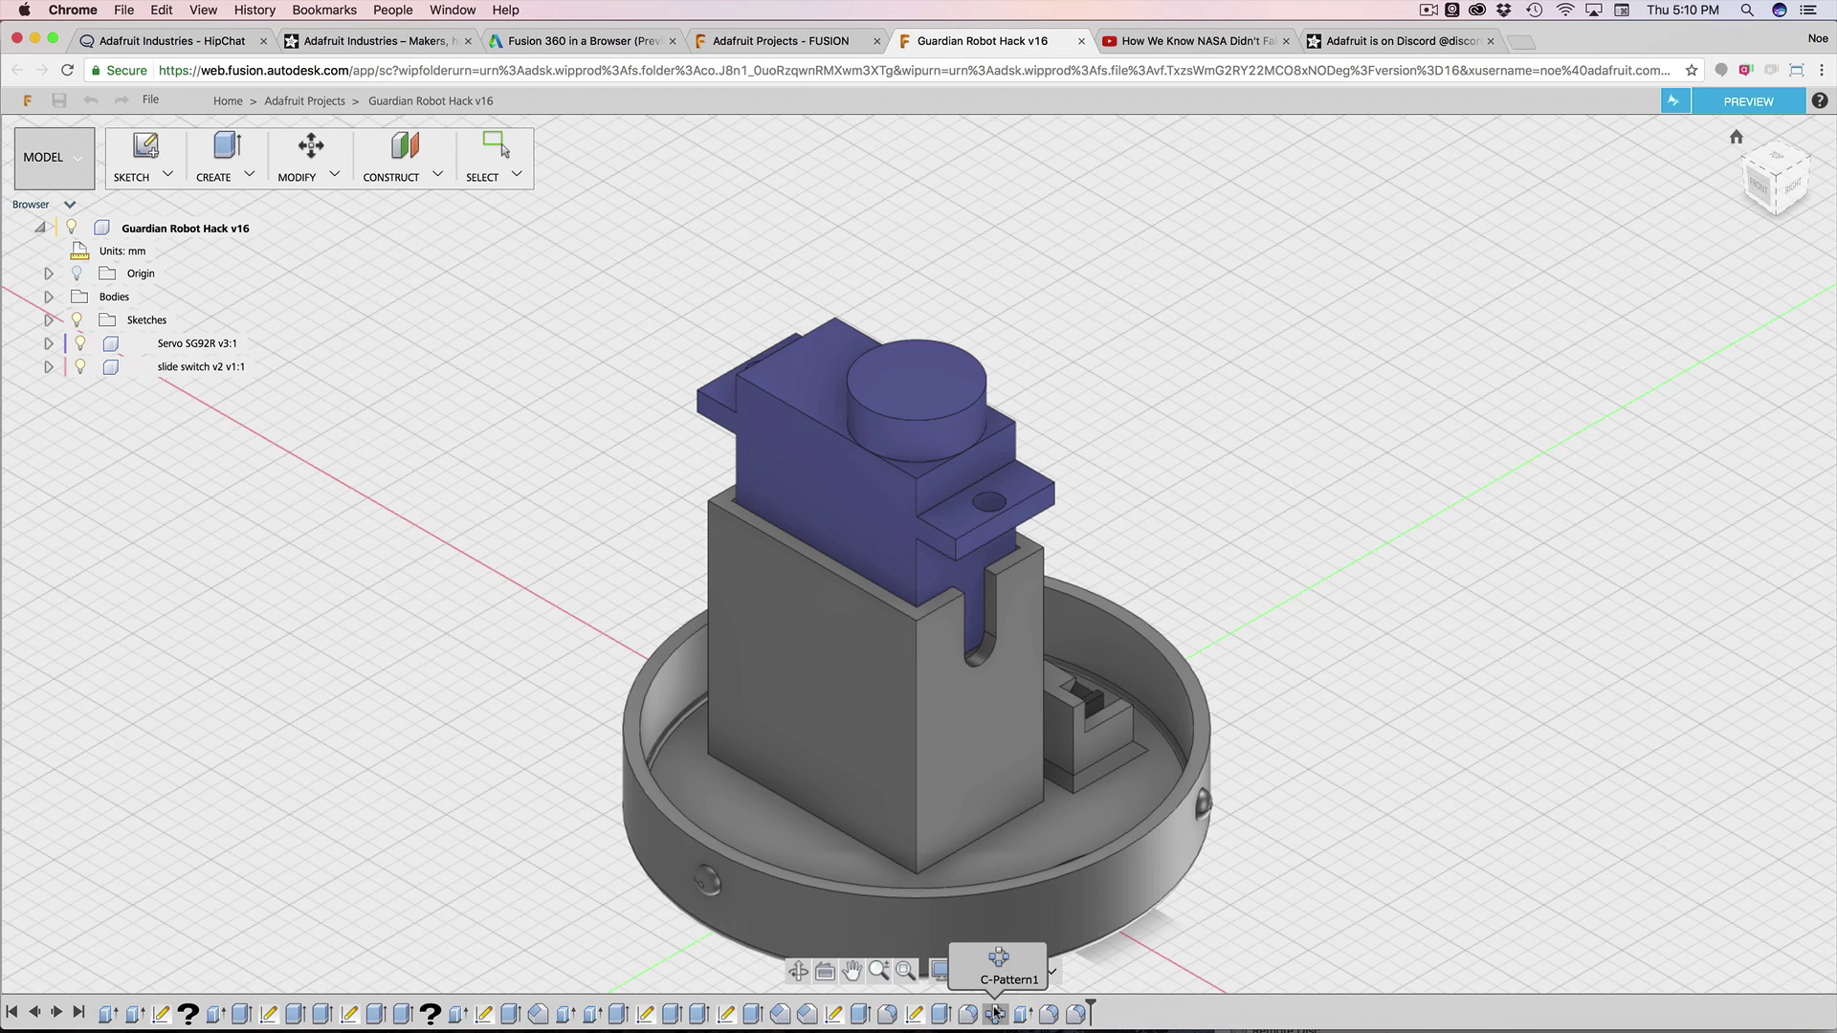
{"action": "scroll", "coordinate": [841, 620], "scroll_direction": "up", "scroll_amount": 2}
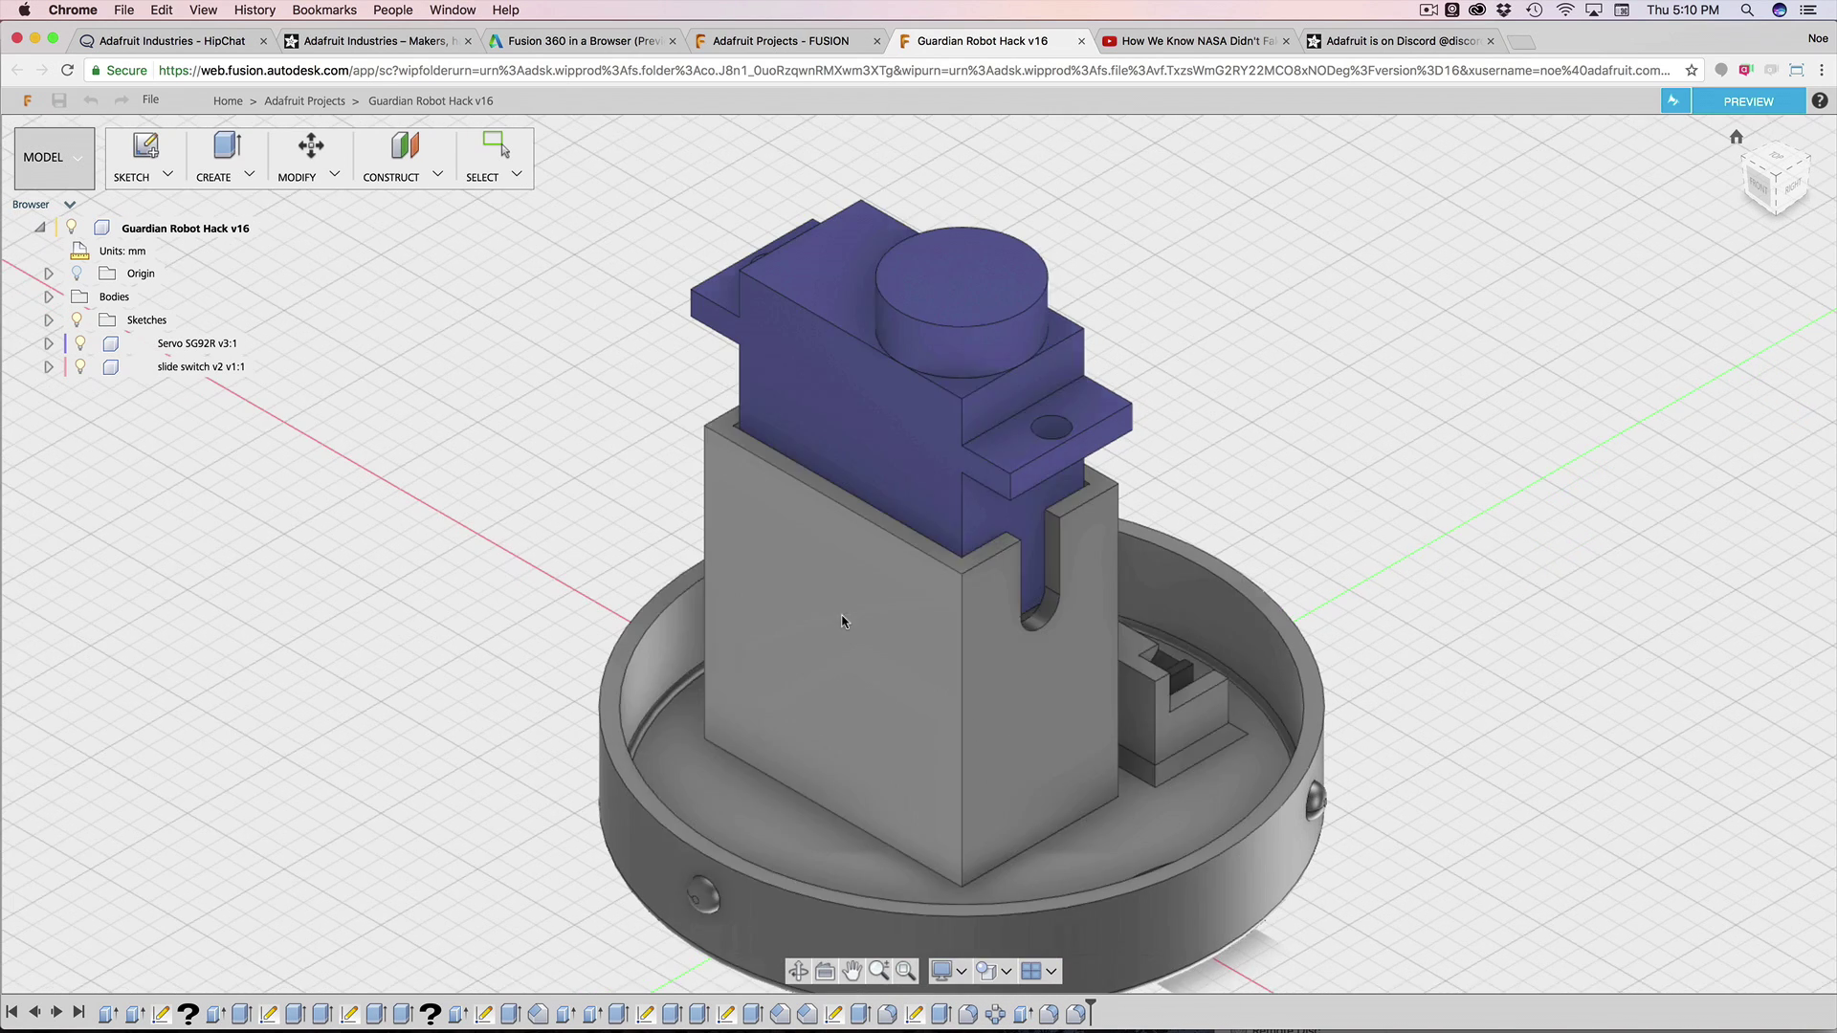
{"action": "scroll", "coordinate": [924, 570], "scroll_direction": "up", "scroll_amount": 3}
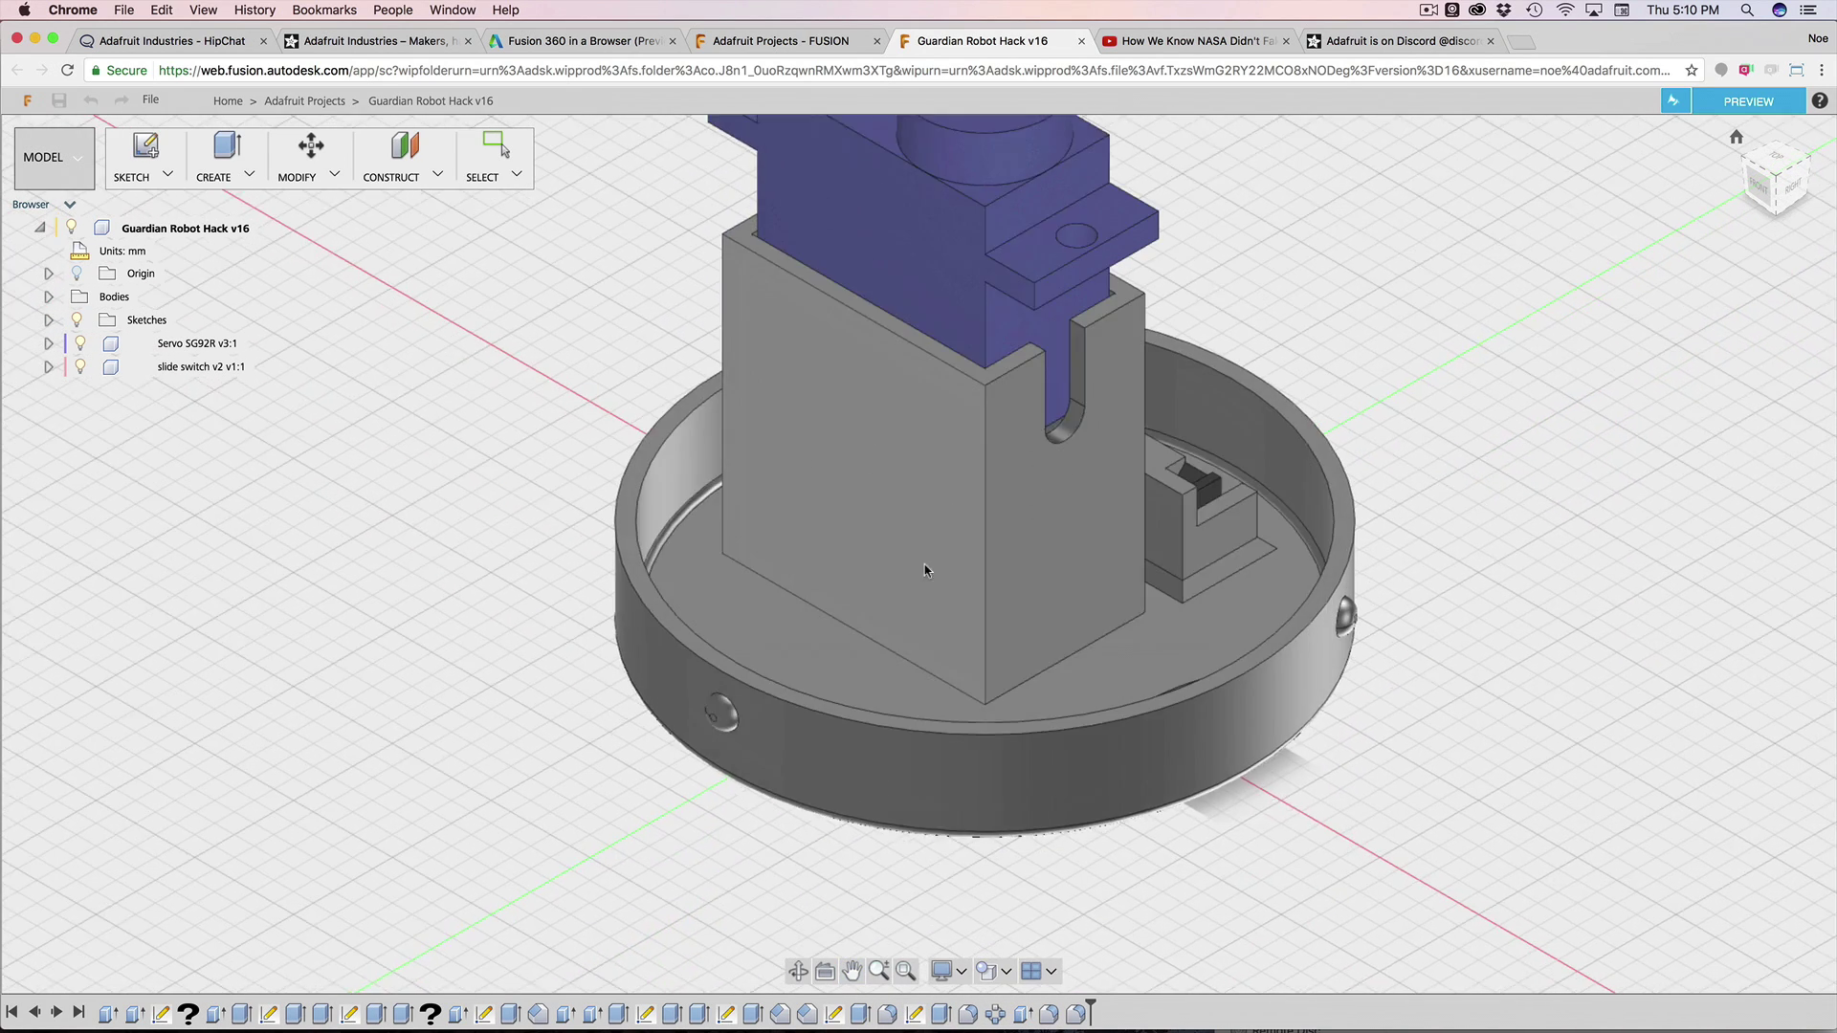
{"action": "scroll", "coordinate": [924, 570], "scroll_direction": "up", "scroll_amount": 2}
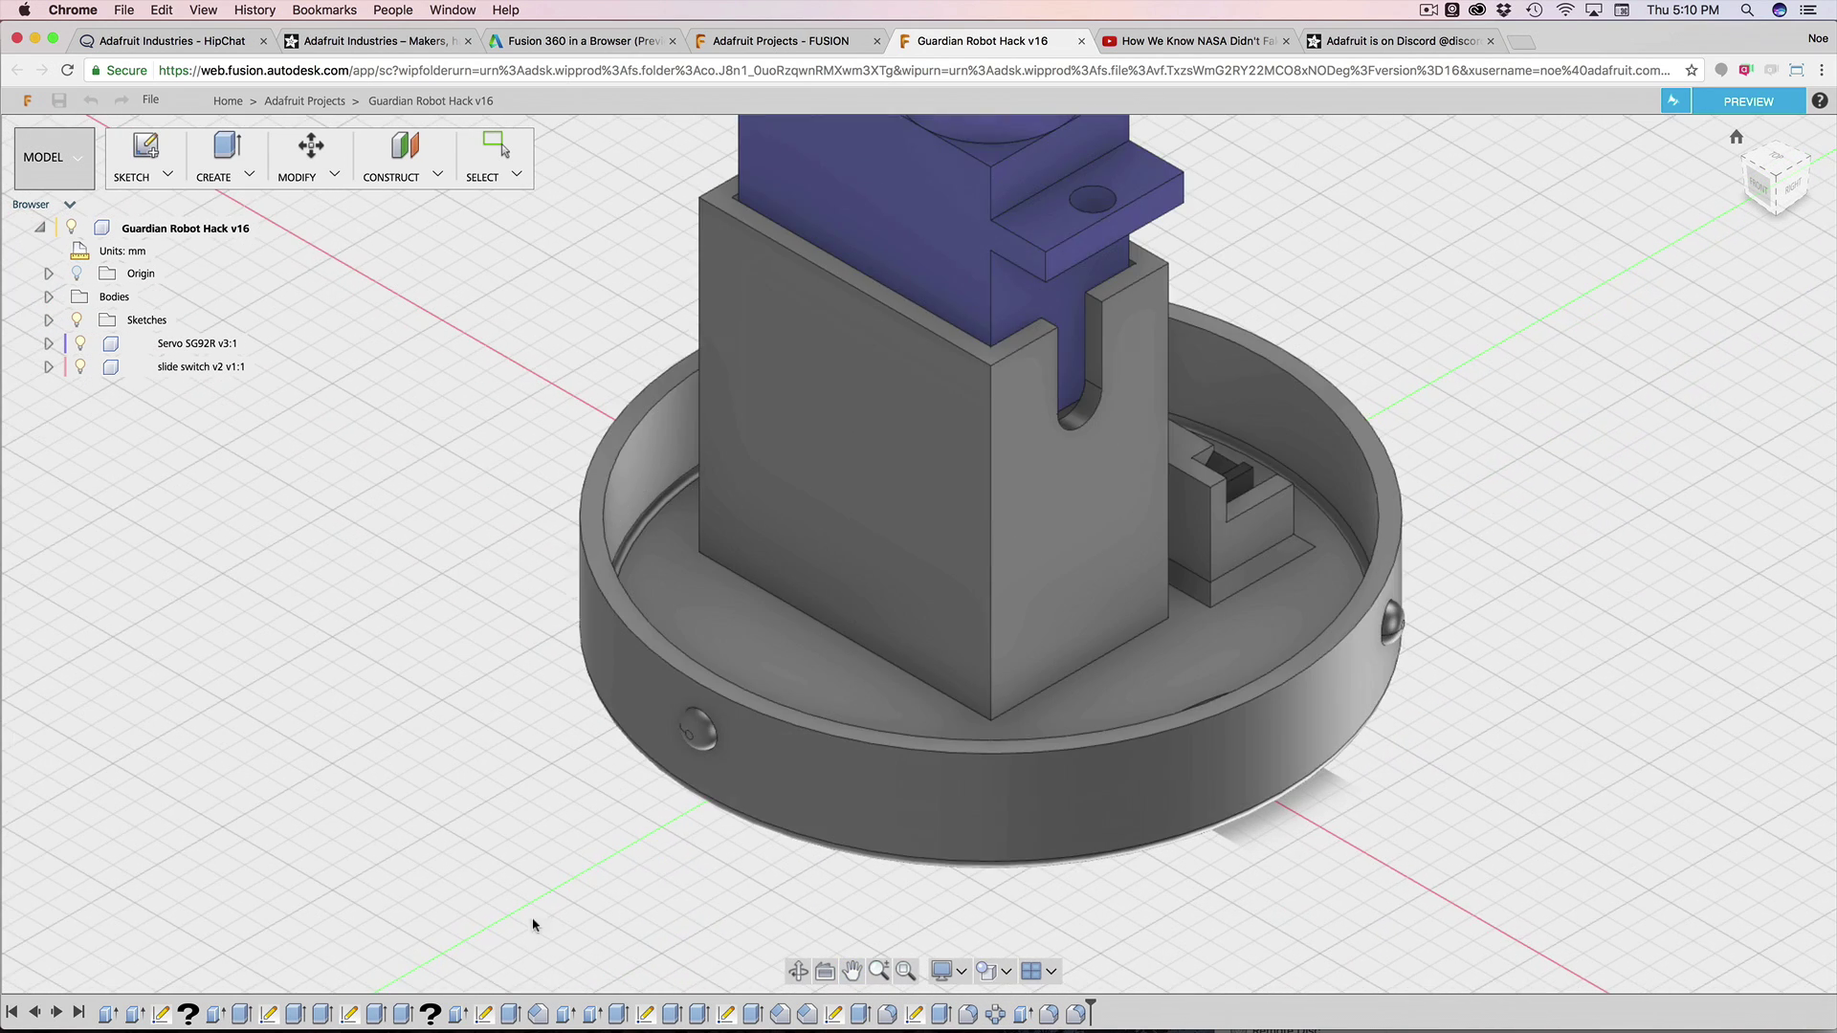
{"action": "right_click", "coordinate": [430, 1012]}
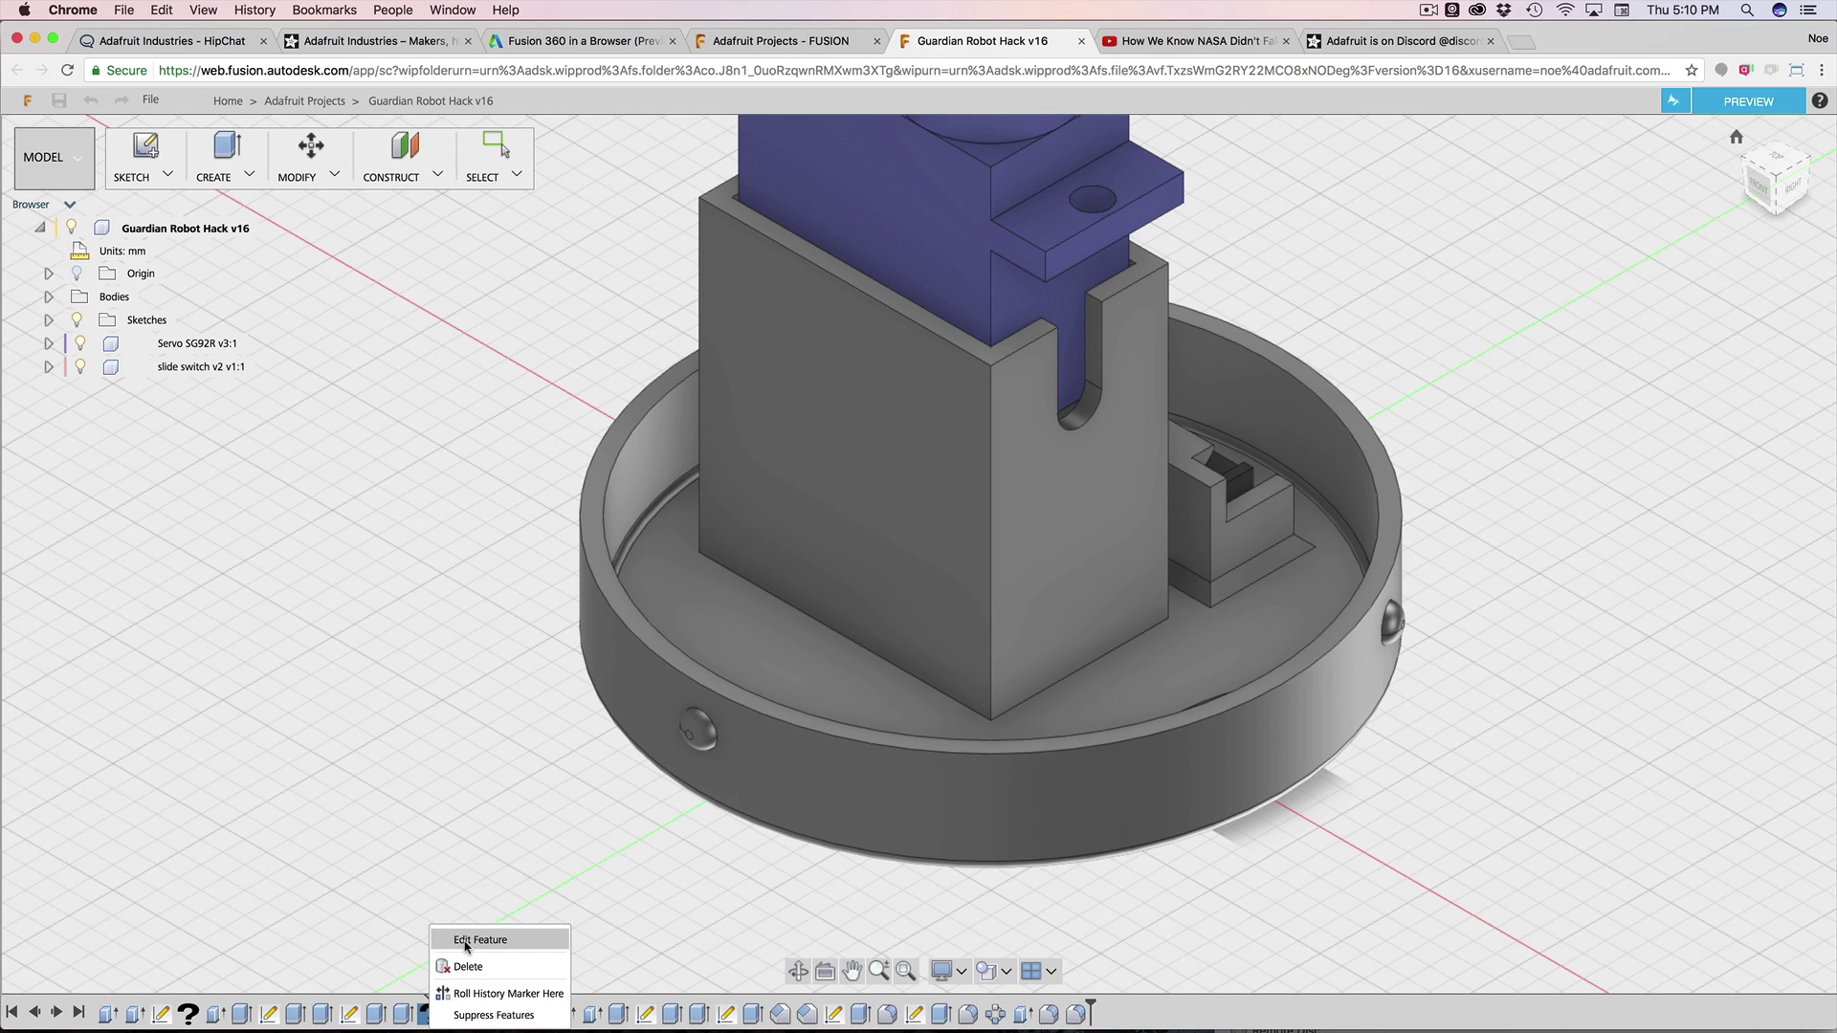
{"action": "left_click", "coordinate": [402, 979]}
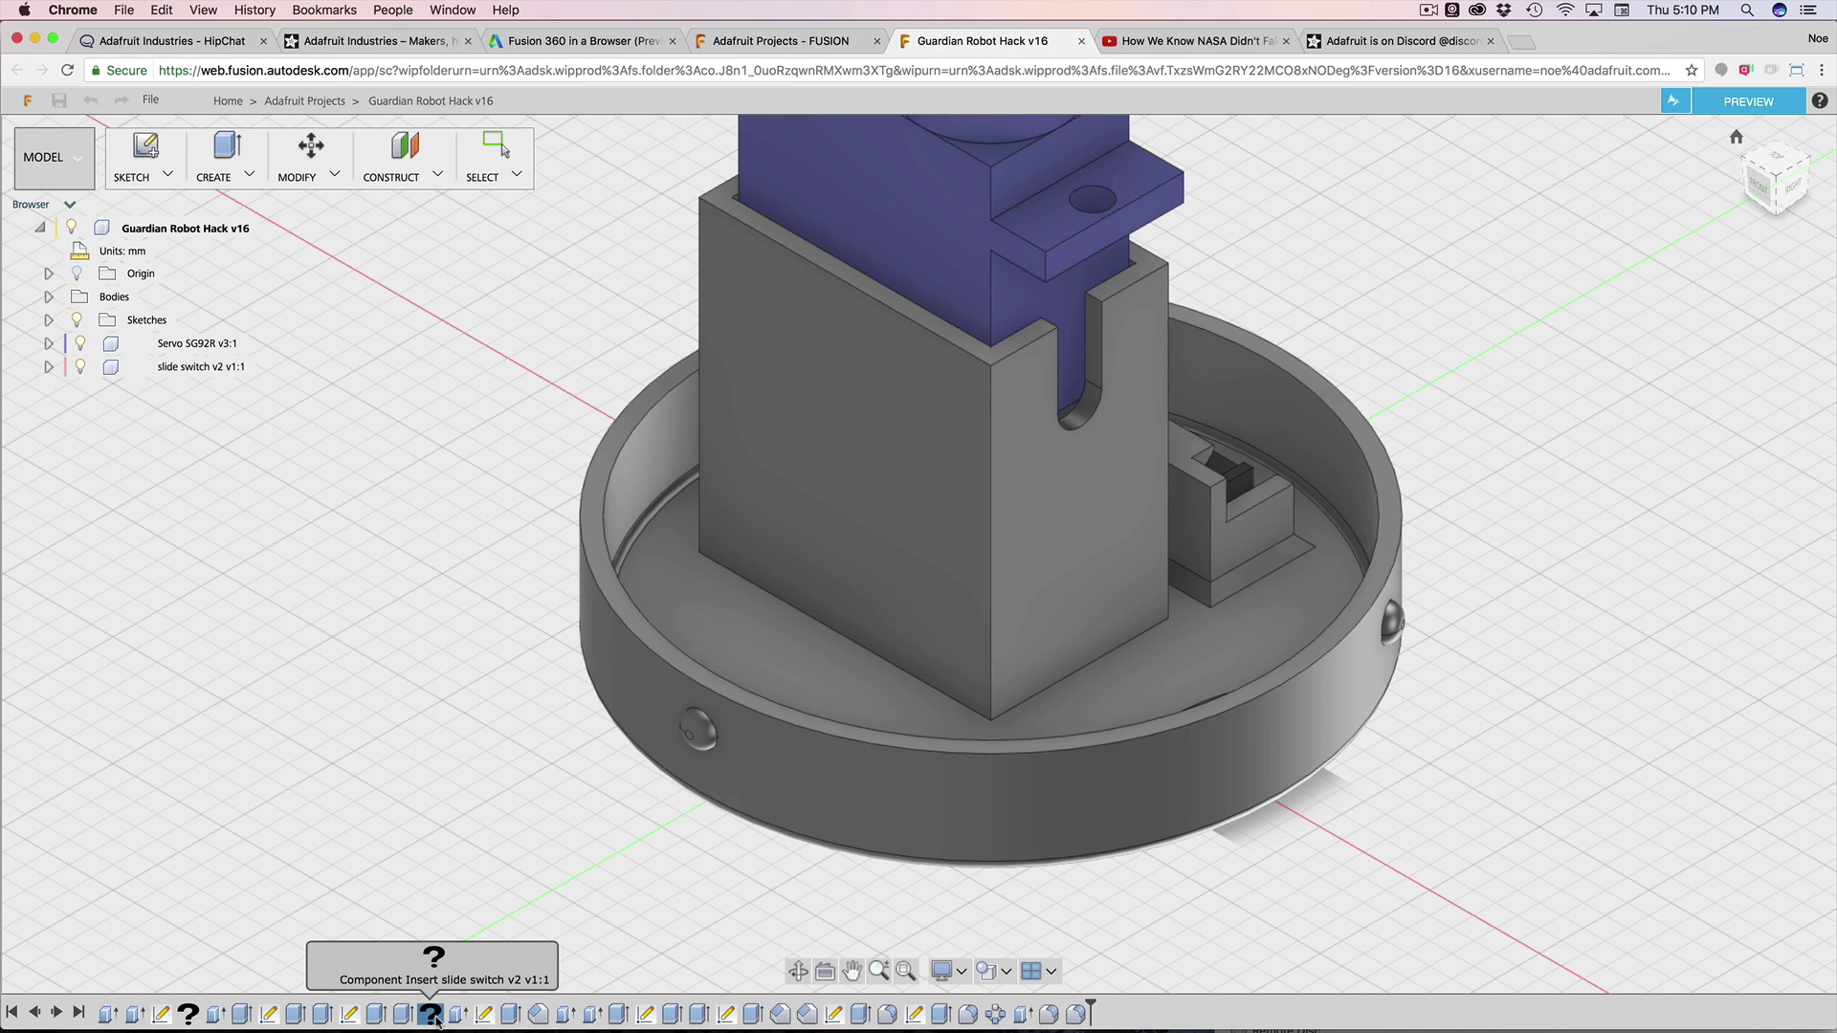
{"action": "right_click", "coordinate": [437, 1013]}
{"action": "left_click", "coordinate": [488, 940]}
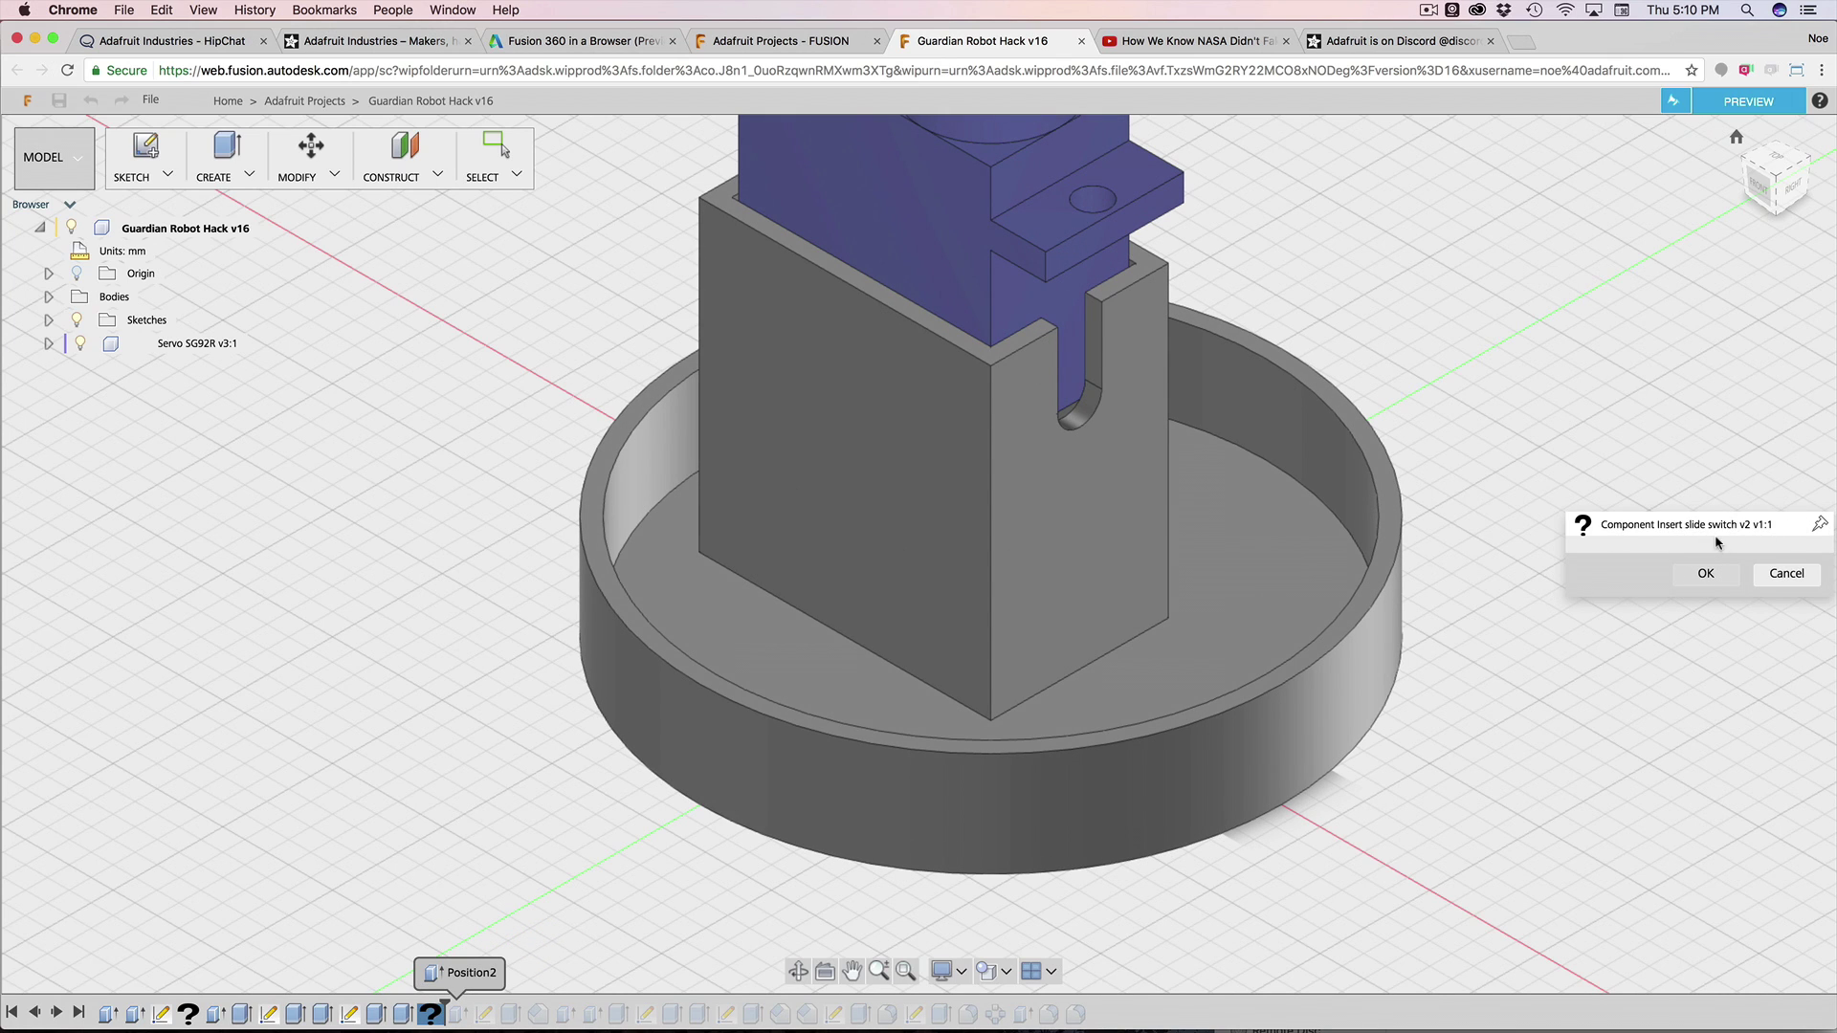
{"action": "left_click", "coordinate": [1786, 573]}
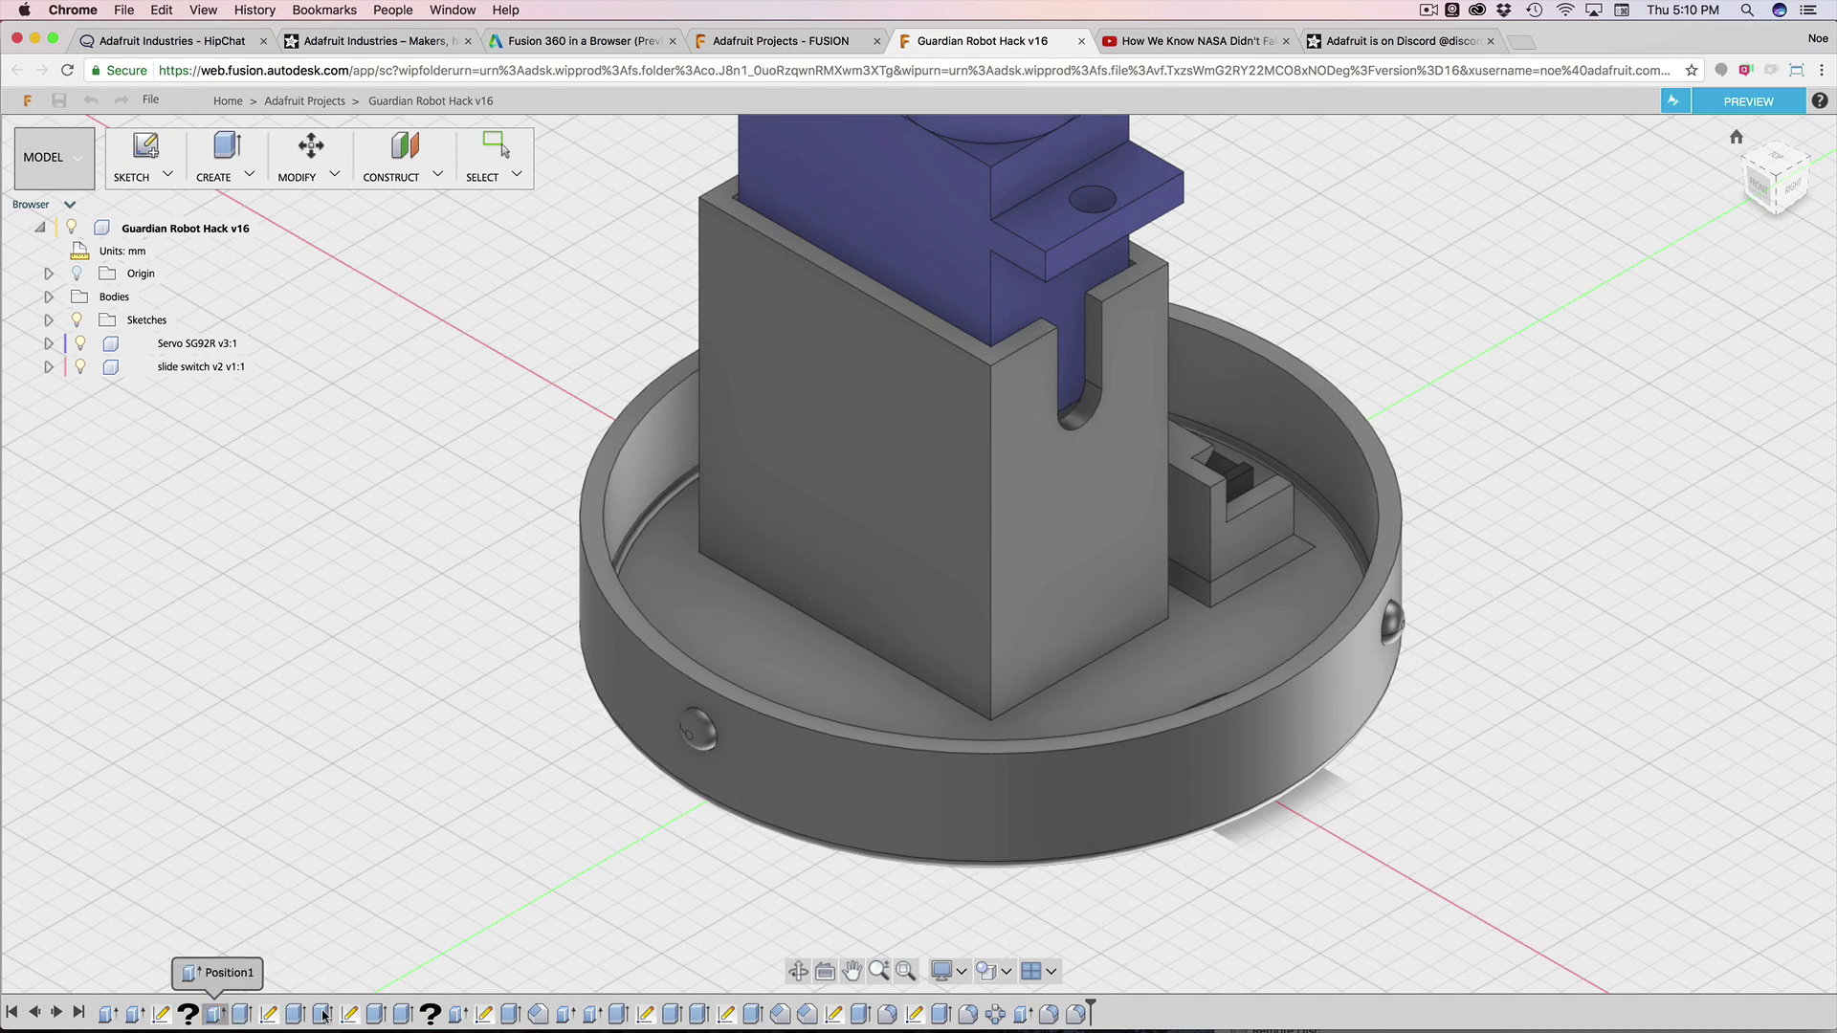
Step: Edit the servo holder's wall extrusion, Extrude3, and try a distance of 25.665 mm
{"action": "right_click", "coordinate": [316, 1007]}
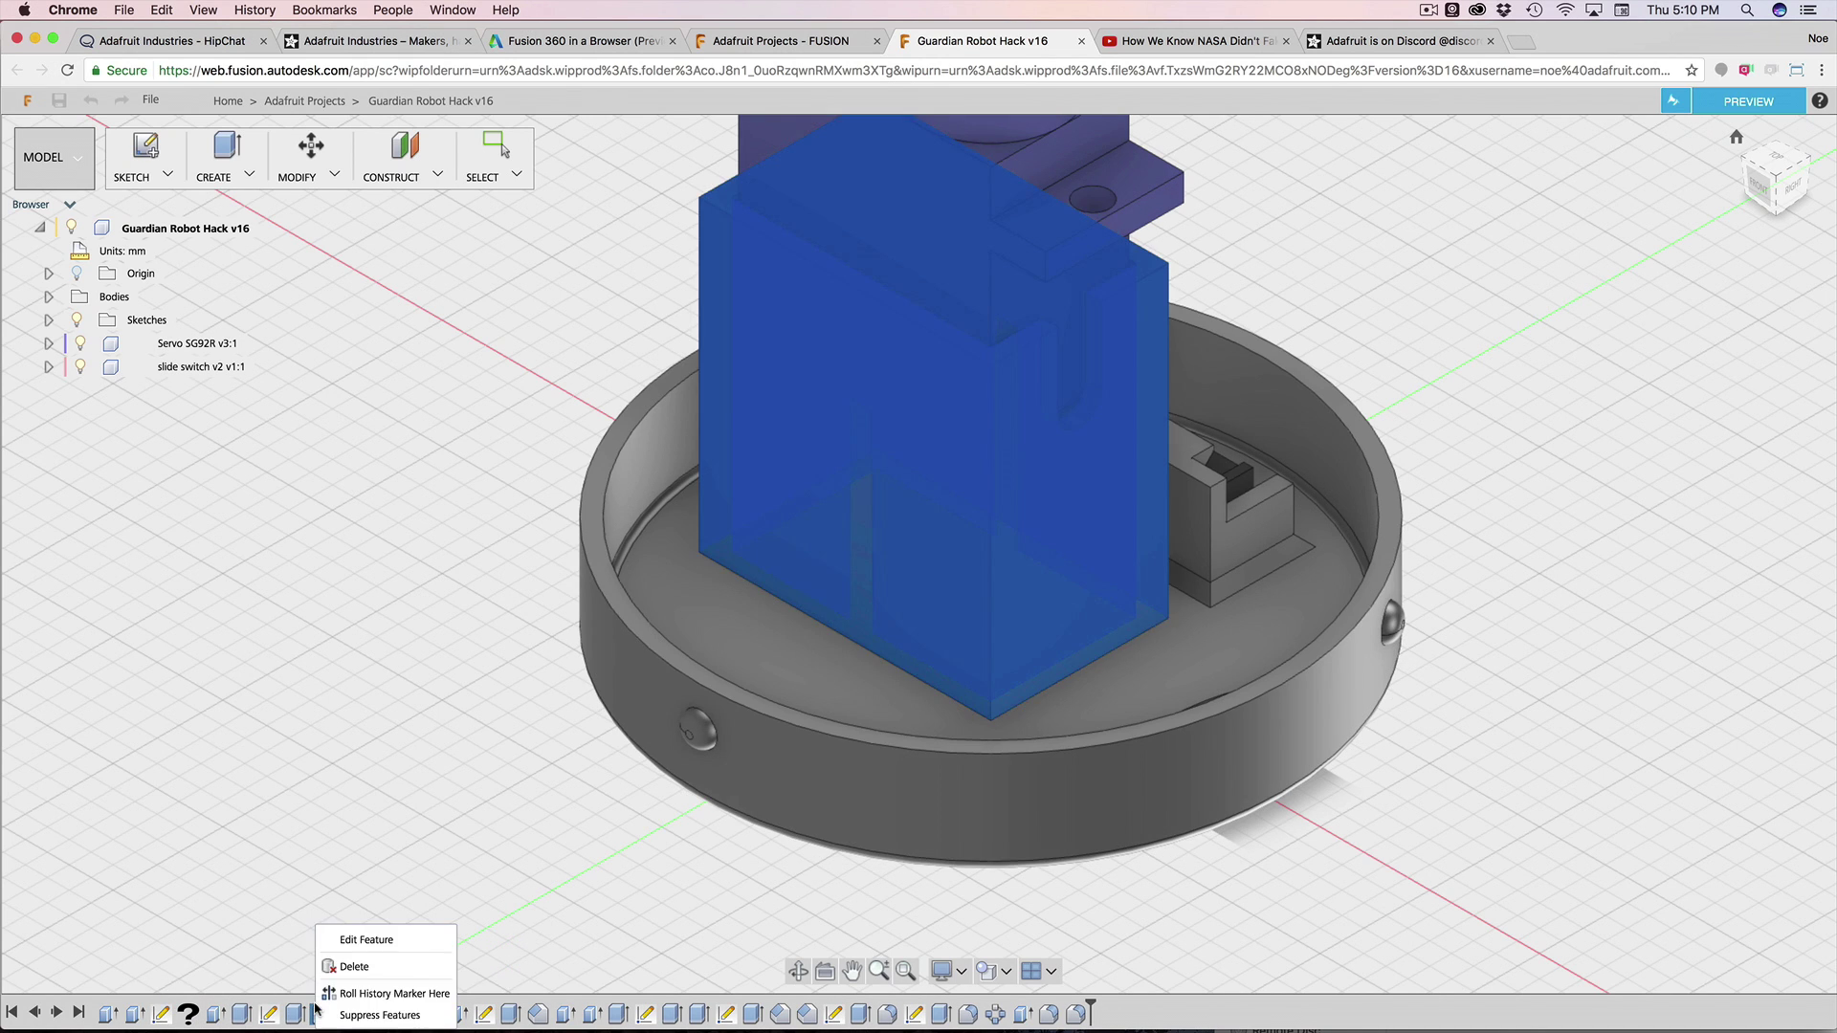
{"action": "left_click", "coordinate": [356, 945]}
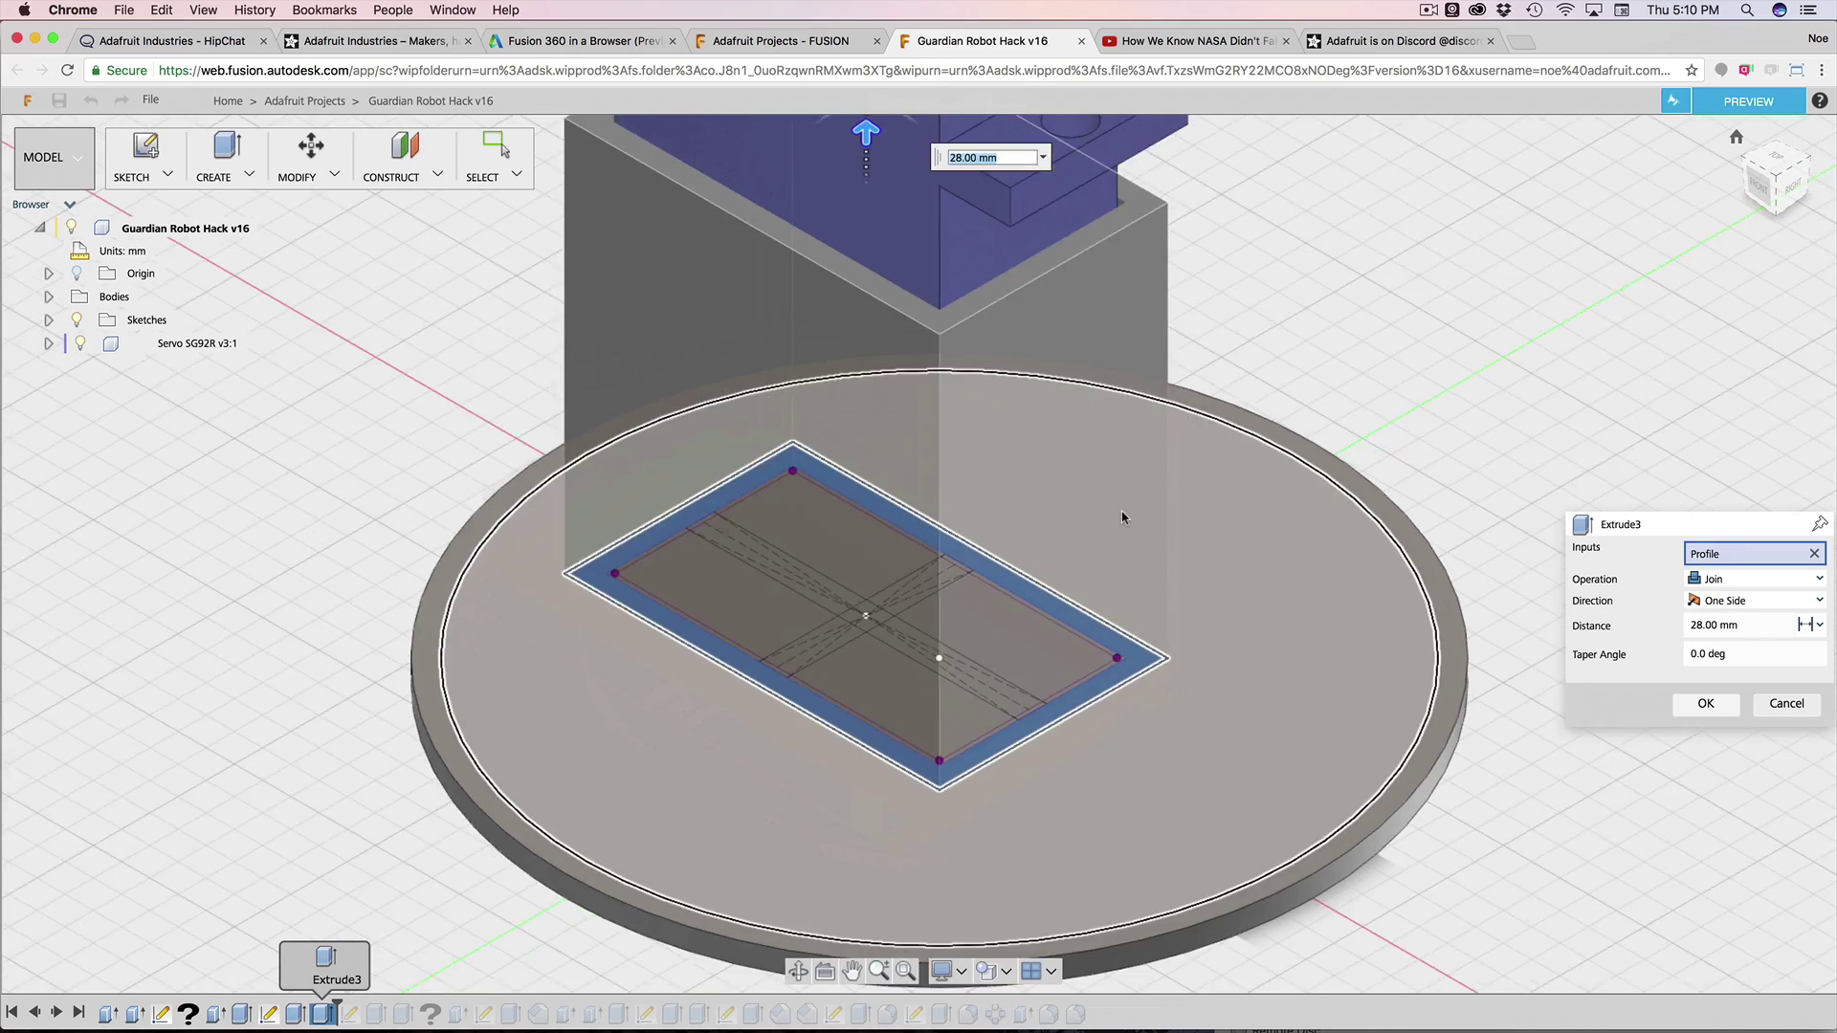
{"action": "scroll", "coordinate": [1124, 518], "scroll_direction": "down", "scroll_amount": 3}
{"action": "scroll", "coordinate": [1369, 398], "scroll_direction": "up", "scroll_amount": 4}
{"action": "scroll", "coordinate": [993, 279], "scroll_direction": "down", "scroll_amount": 3}
{"action": "middle_click_drag", "start_coordinate": [963, 493], "coordinate": [1113, 674]}
{"action": "left_click_drag", "start_coordinate": [904, 351], "coordinate": [918, 507]}
{"action": "middle_click_drag", "start_coordinate": [542, 513], "coordinate": [751, 423], "text": "shift"}
{"action": "scroll", "coordinate": [899, 481], "scroll_direction": "up", "scroll_amount": 3}
{"action": "left_click_drag", "start_coordinate": [900, 478], "coordinate": [900, 648]}
{"action": "middle_click_drag", "start_coordinate": [900, 648], "coordinate": [1387, 547], "text": "shift"}
{"action": "scroll", "coordinate": [1182, 656], "scroll_direction": "up", "scroll_amount": 1}
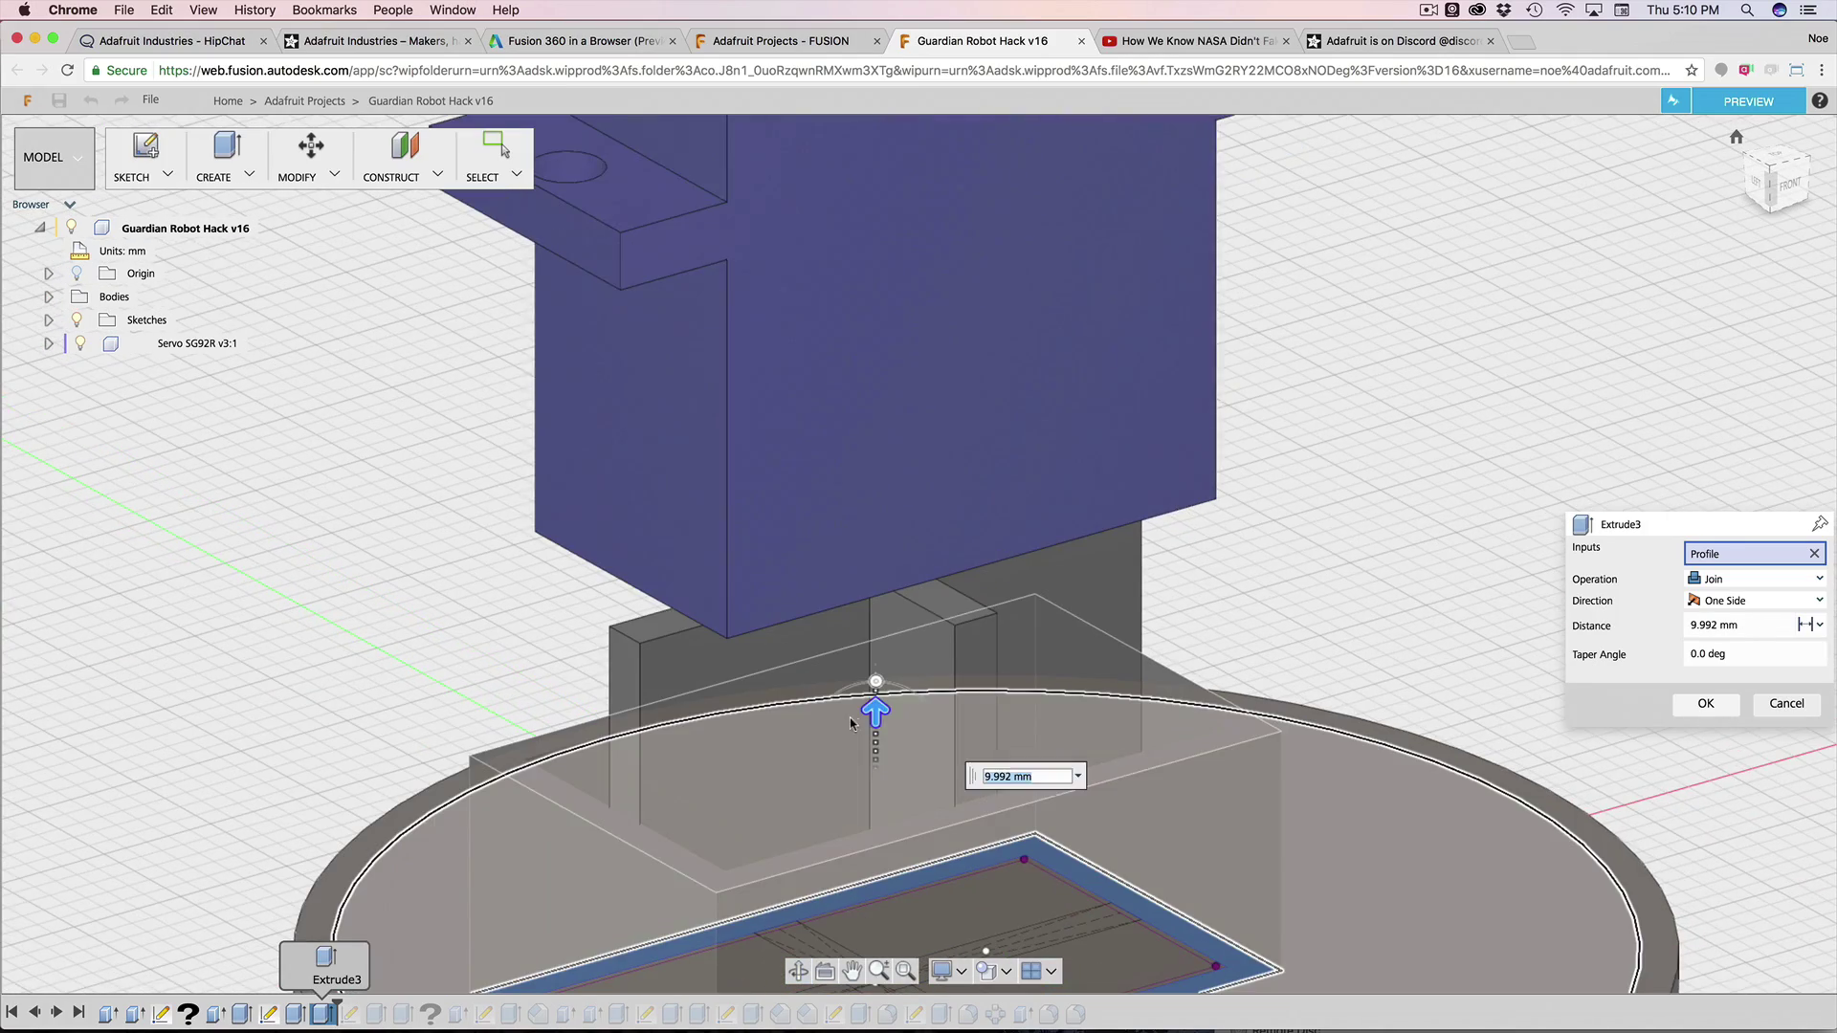
{"action": "left_click_drag", "start_coordinate": [880, 709], "coordinate": [903, 322]}
{"action": "middle_click_drag", "start_coordinate": [903, 322], "coordinate": [1746, 499], "text": "shift"}
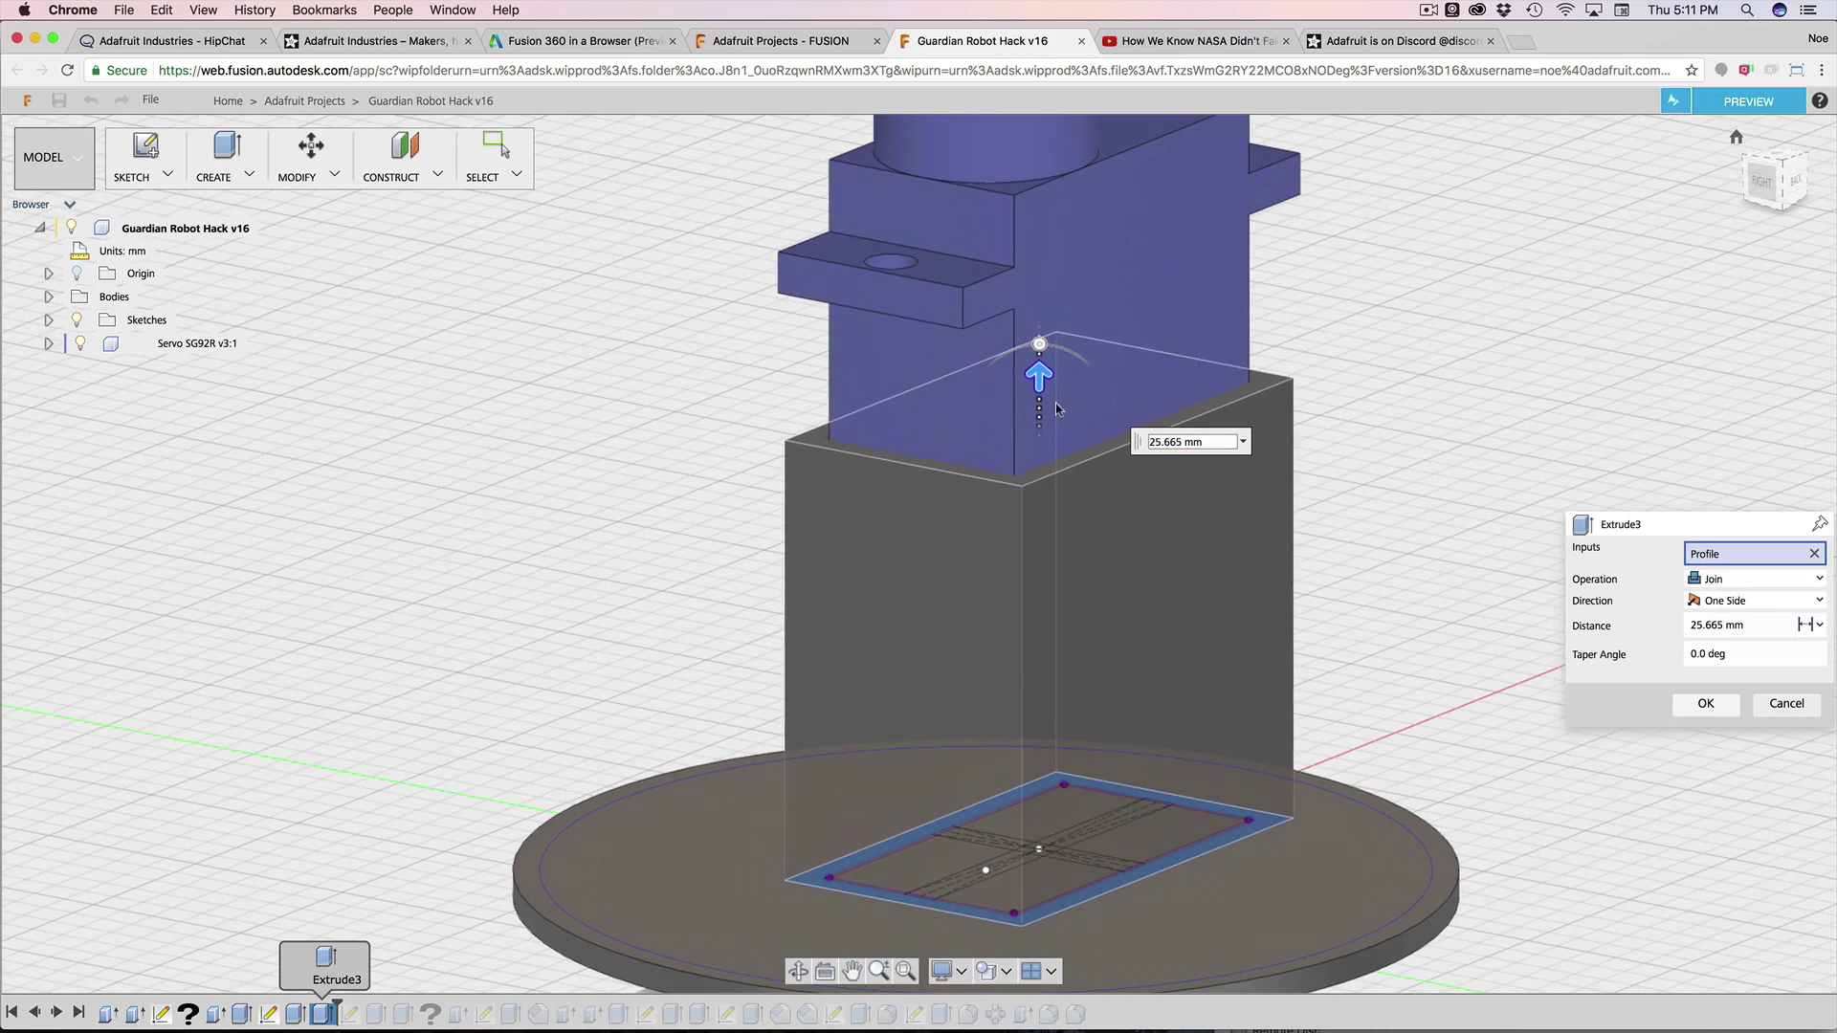
Step: Dock the Extrude3 settings beside the model and cancel the extrusion edit
{"action": "left_click", "coordinate": [1820, 526]}
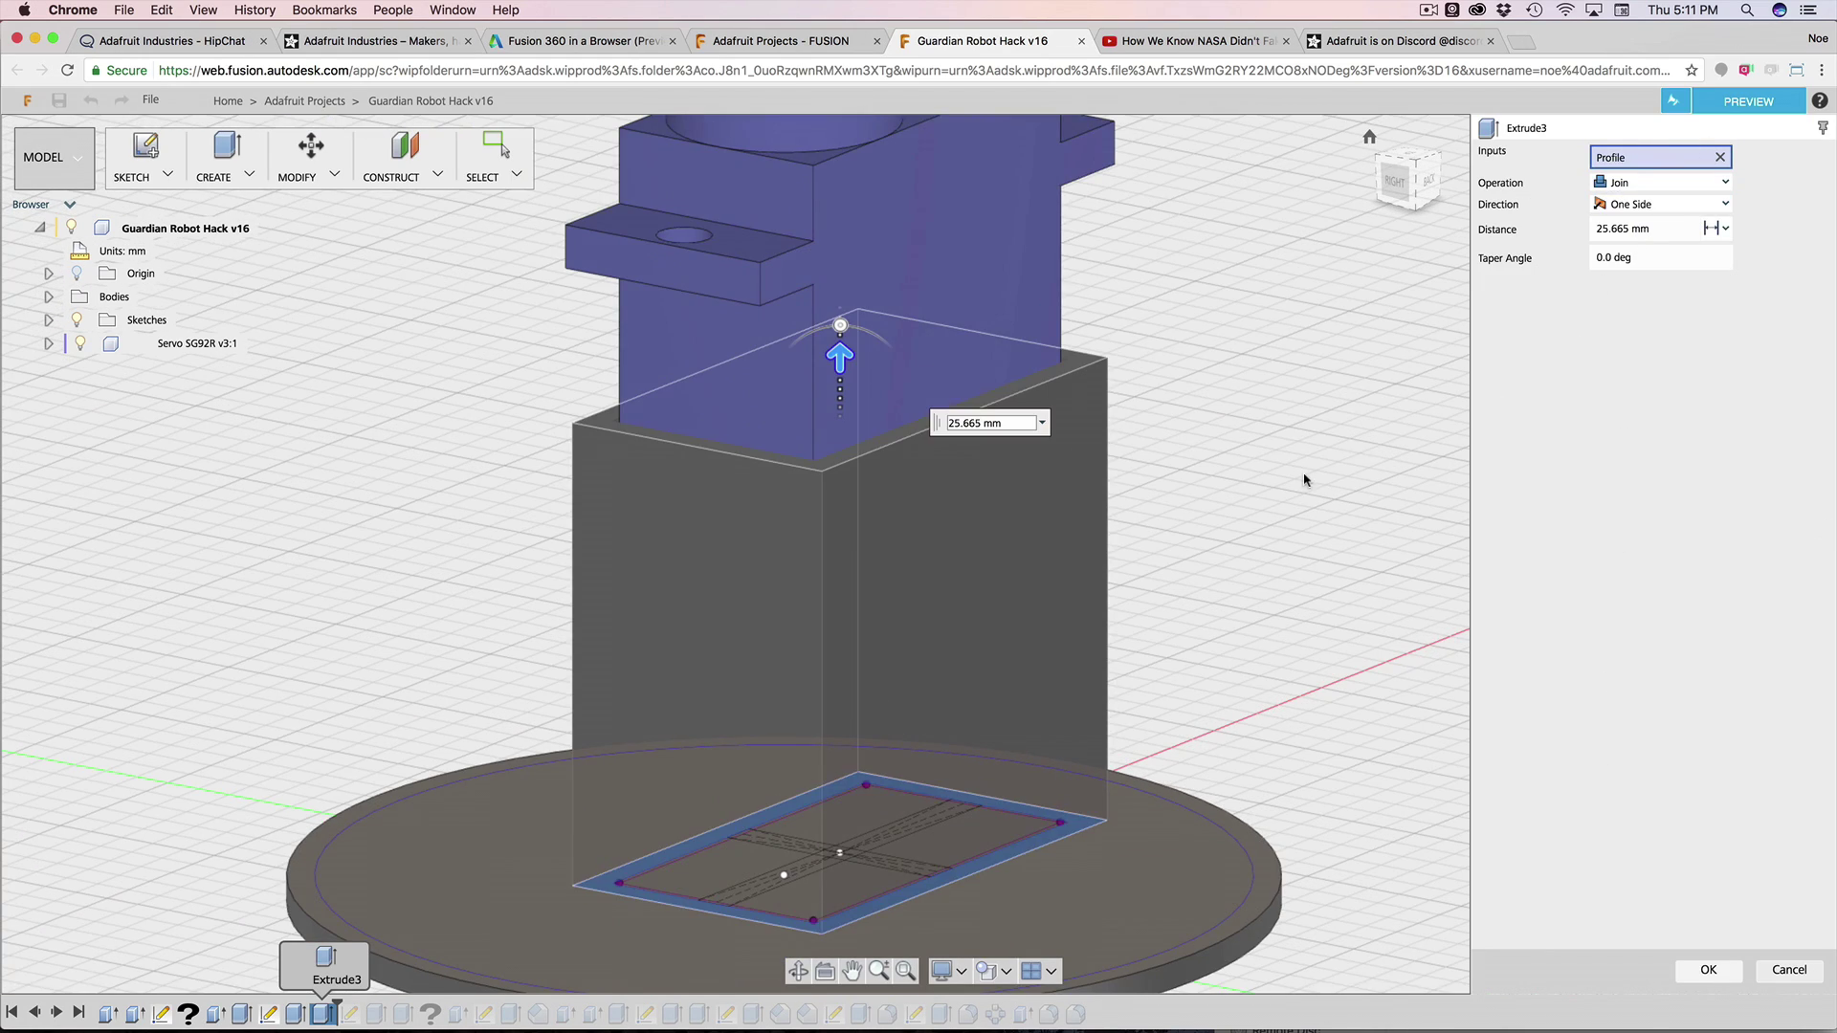
{"action": "middle_click_drag", "start_coordinate": [1304, 481], "coordinate": [1148, 484], "text": "shift"}
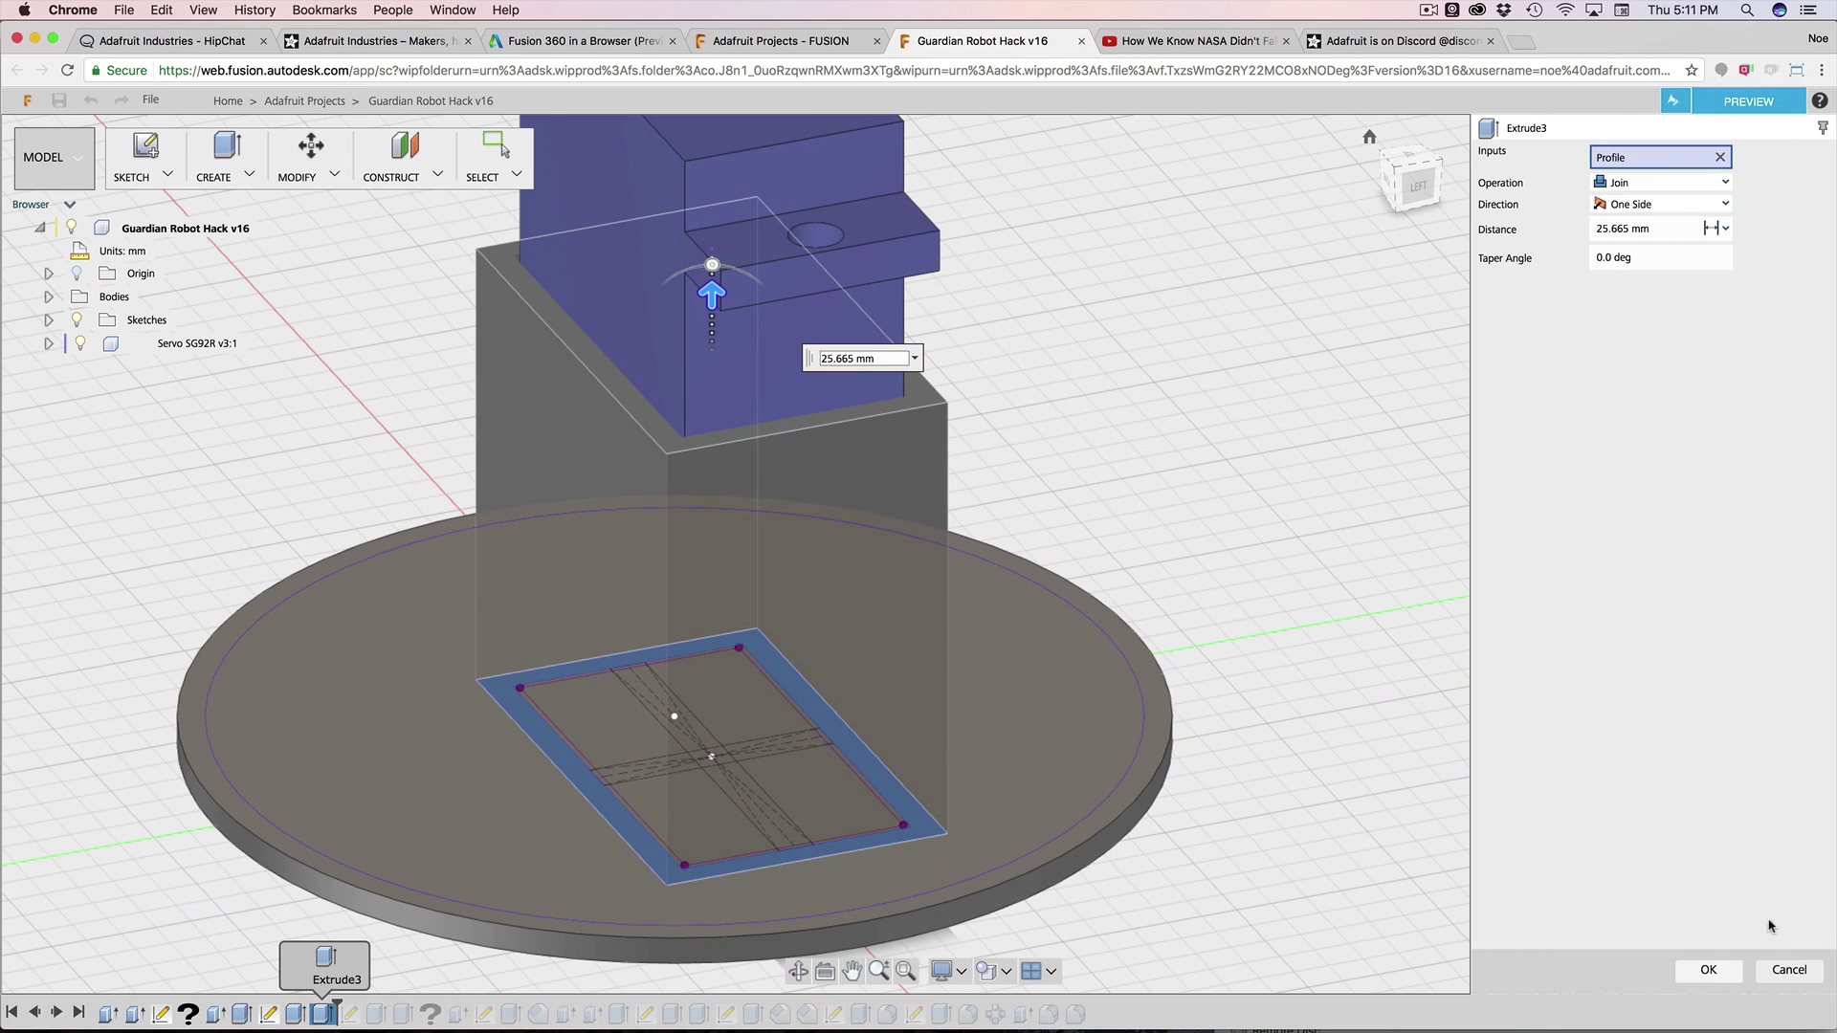
{"action": "left_click", "coordinate": [1787, 969]}
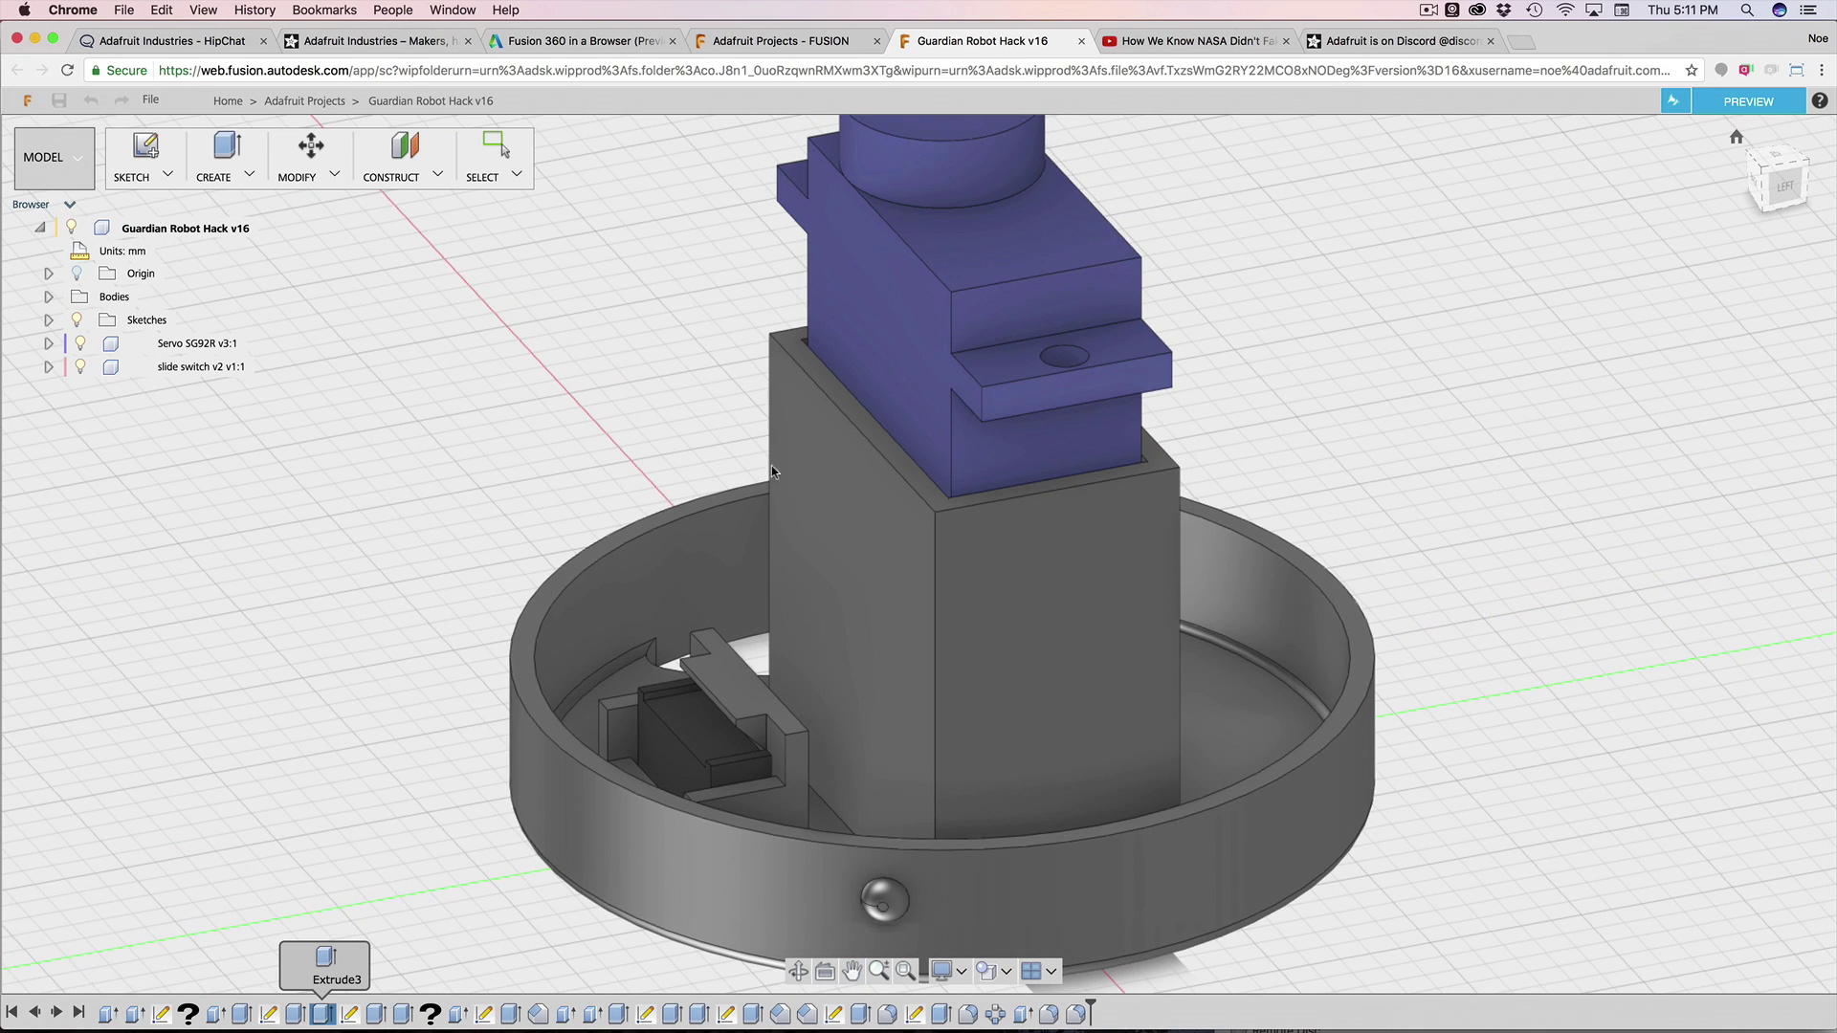
Step: Set the user parameter gap to 0.4 mm in the design's parameters
{"action": "left_click", "coordinate": [308, 170]}
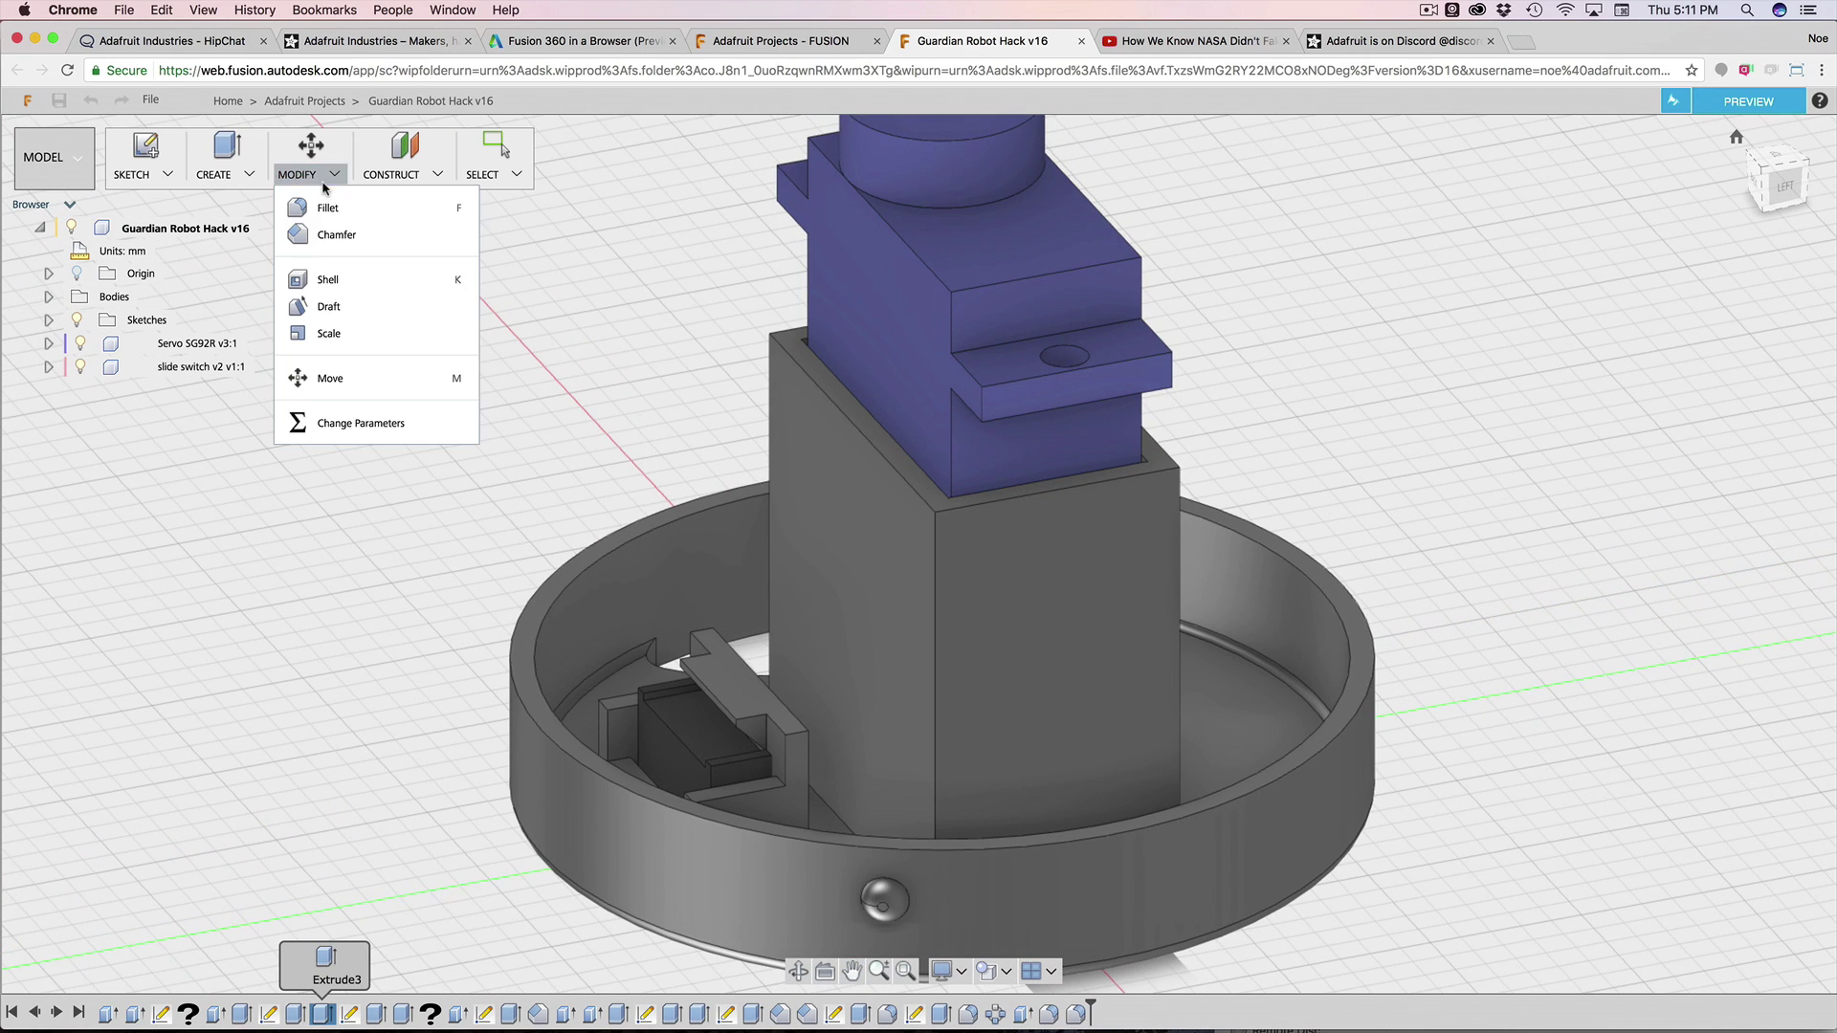
{"action": "left_click", "coordinate": [363, 425]}
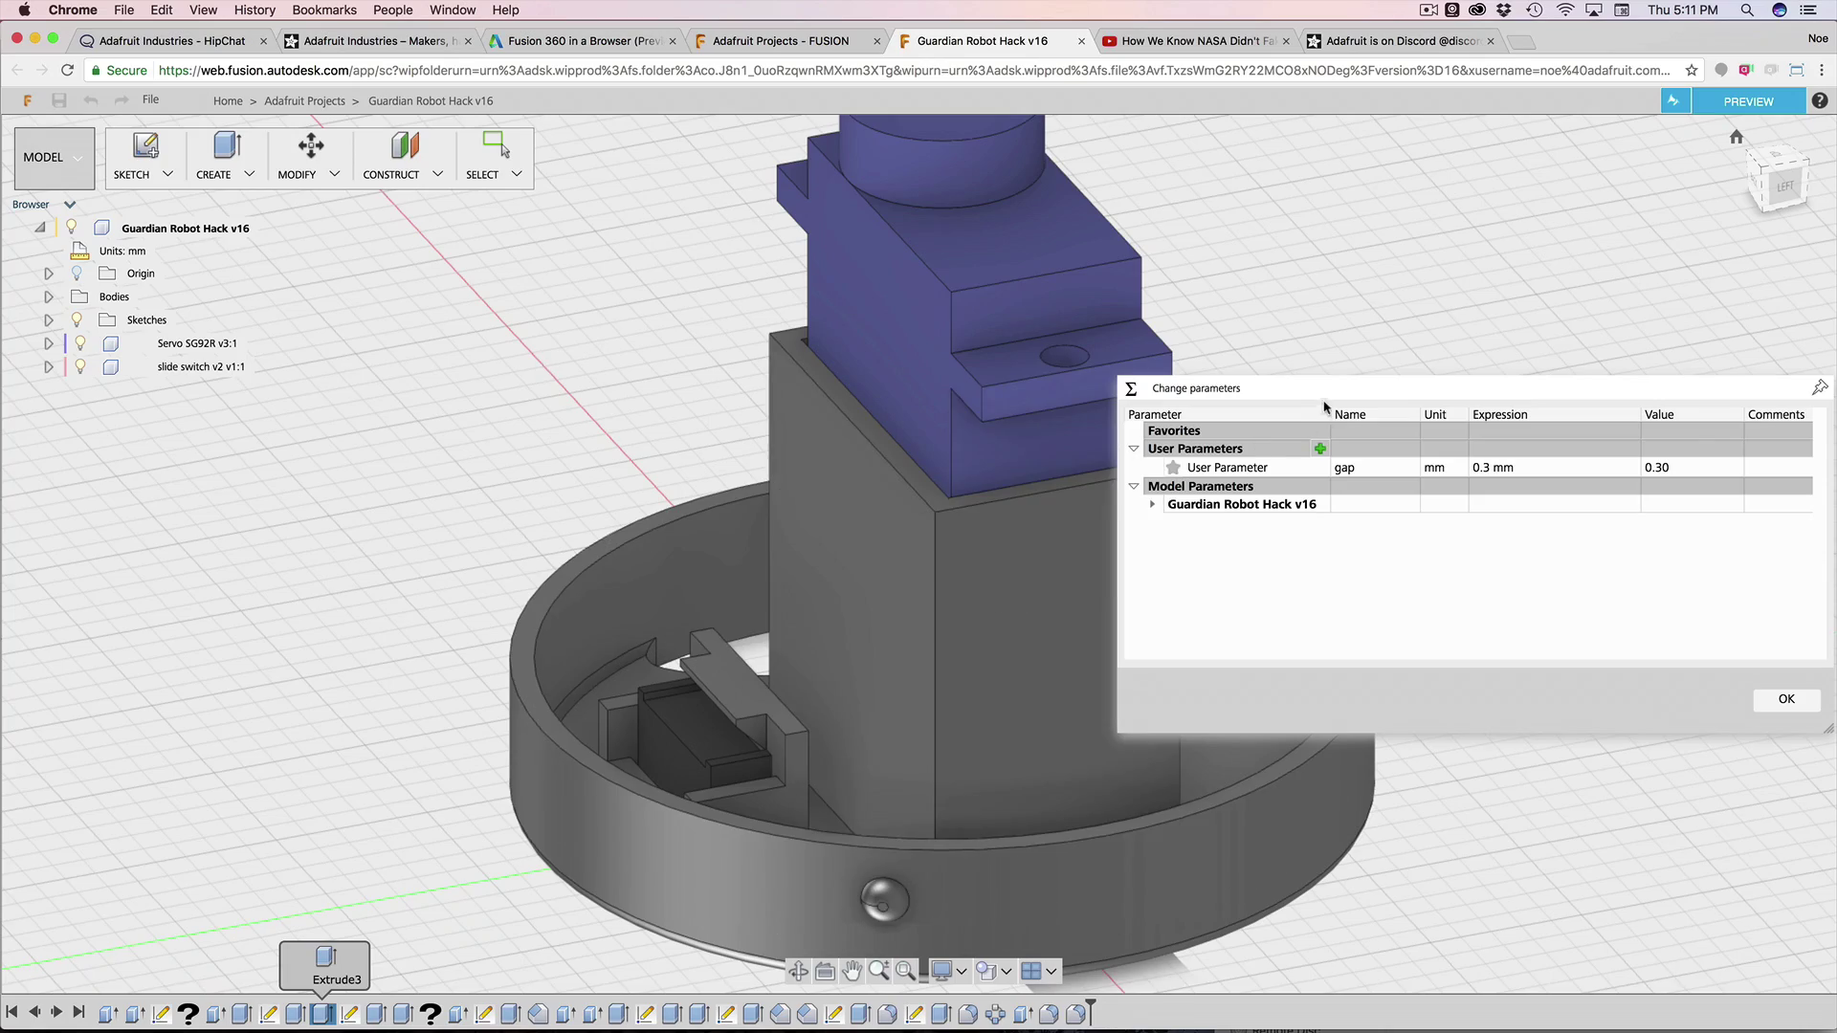
{"action": "left_click_drag", "start_coordinate": [1325, 406], "coordinate": [1368, 325]}
{"action": "left_click_drag", "start_coordinate": [1368, 324], "coordinate": [1369, 289]}
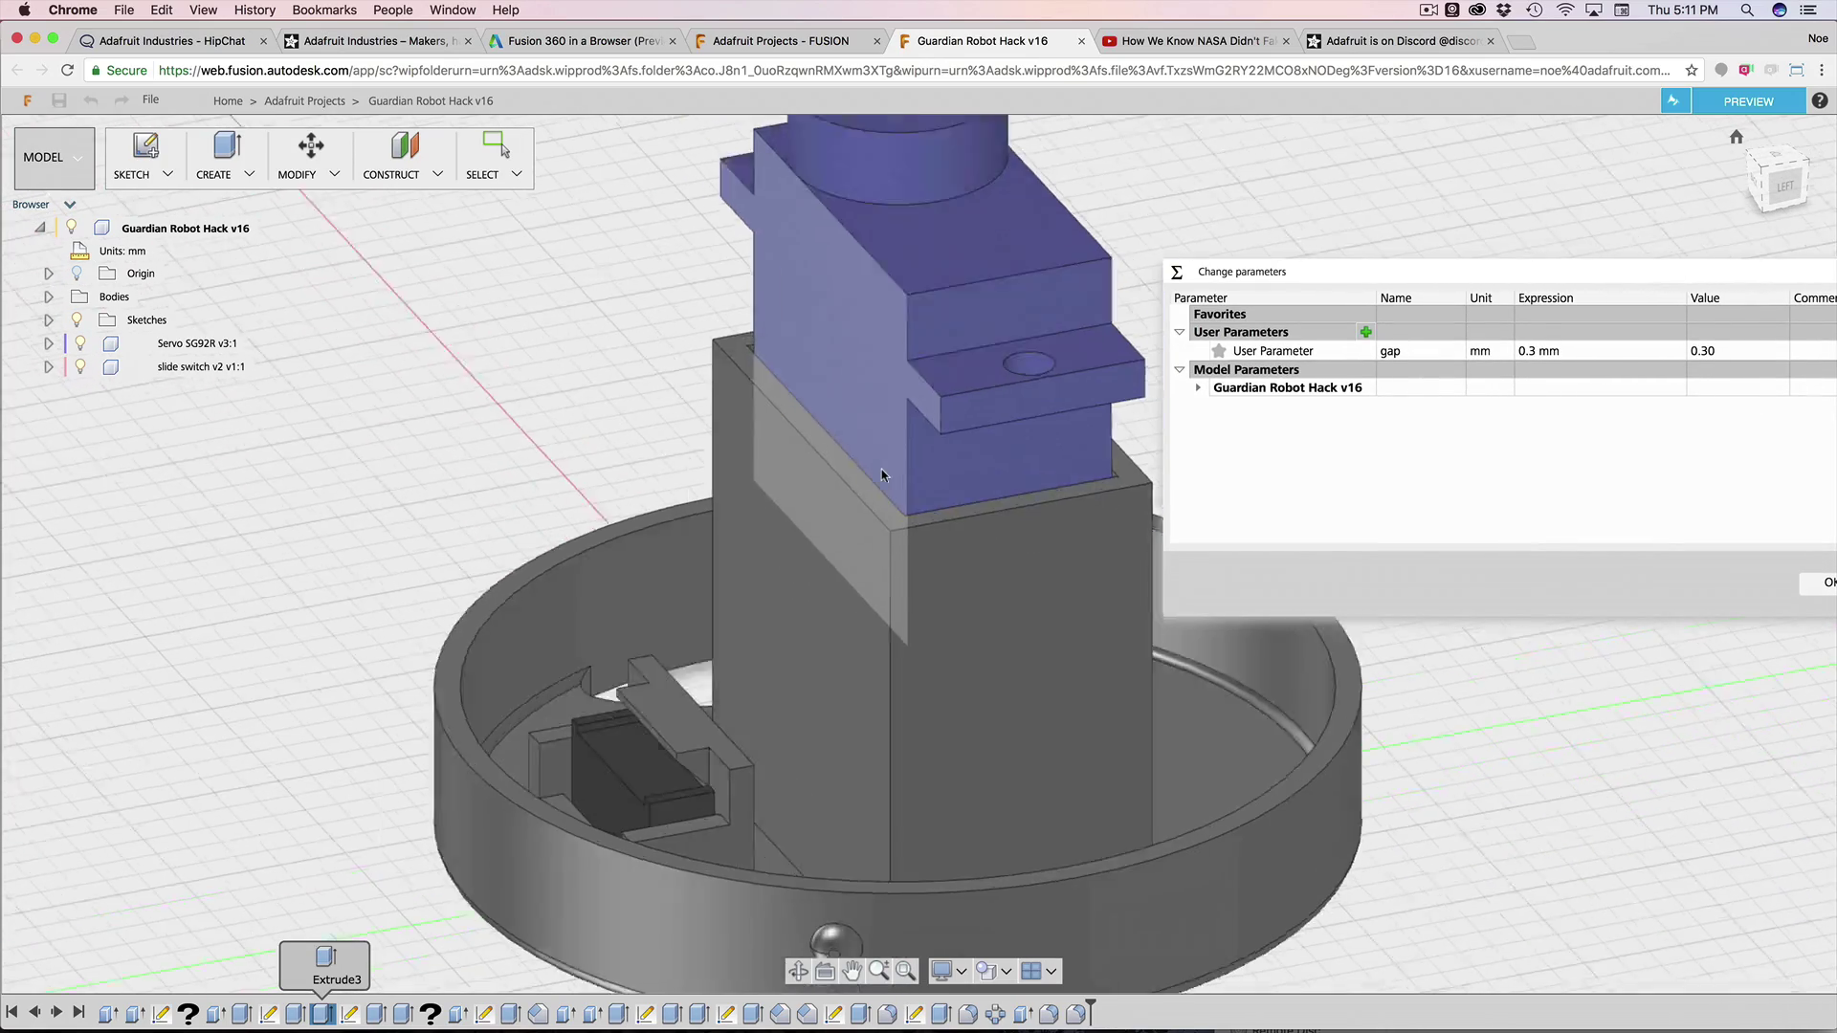
{"action": "scroll", "coordinate": [882, 475], "scroll_direction": "down", "scroll_amount": 2}
{"action": "middle_click_drag", "start_coordinate": [612, 344], "coordinate": [916, 467], "text": "shift"}
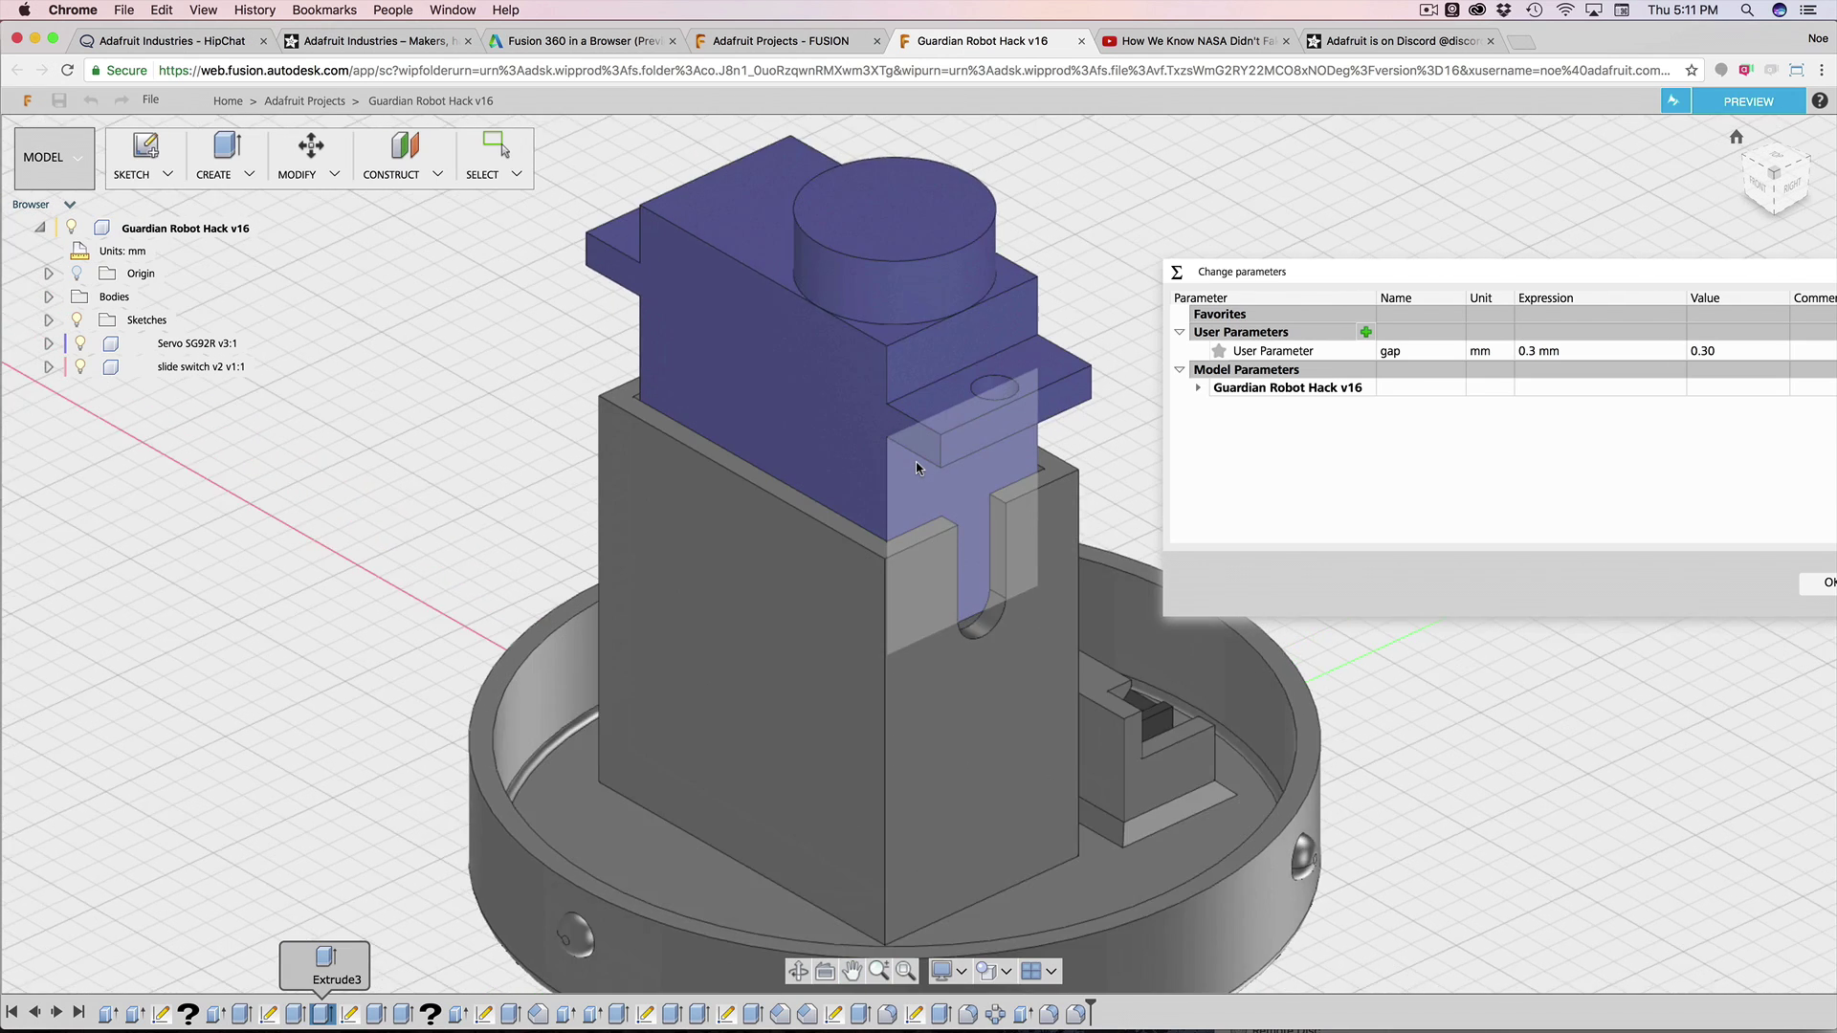
{"action": "scroll", "coordinate": [917, 468], "scroll_direction": "up", "scroll_amount": 4}
{"action": "scroll", "coordinate": [917, 468], "scroll_direction": "down", "scroll_amount": 3}
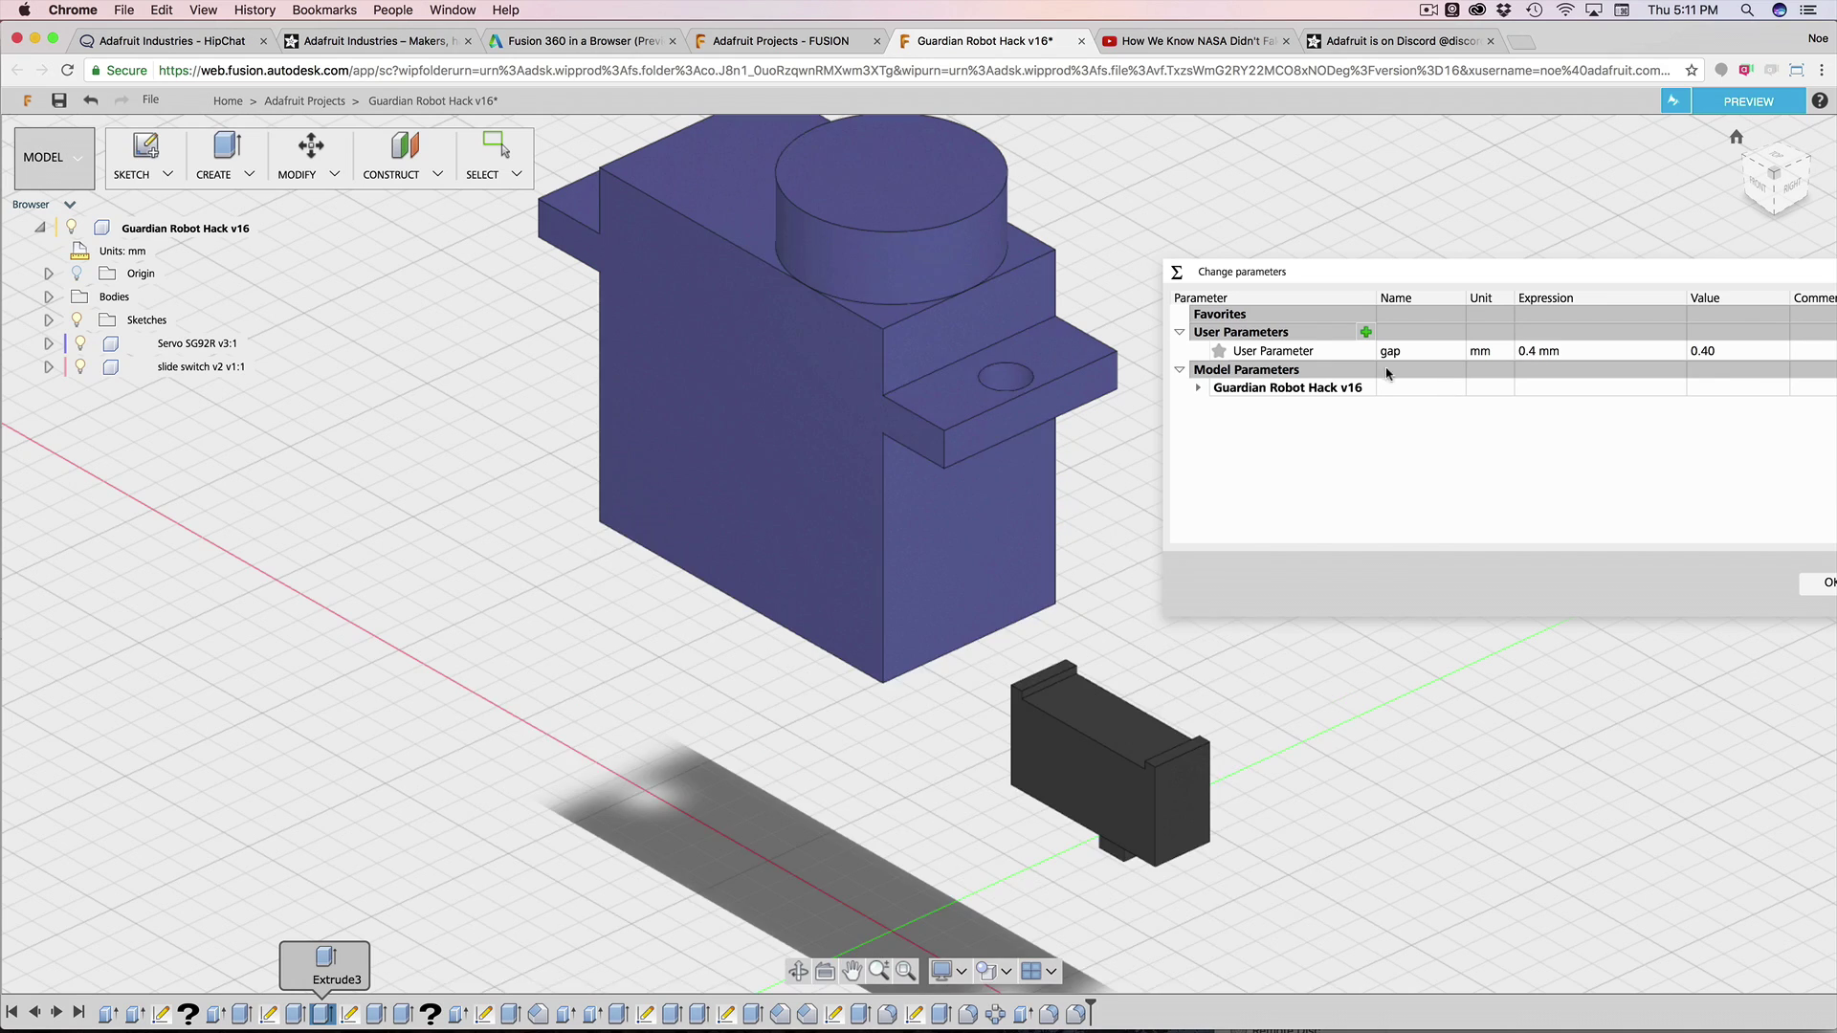
{"action": "scroll", "coordinate": [1041, 460], "scroll_direction": "up", "scroll_amount": 5}
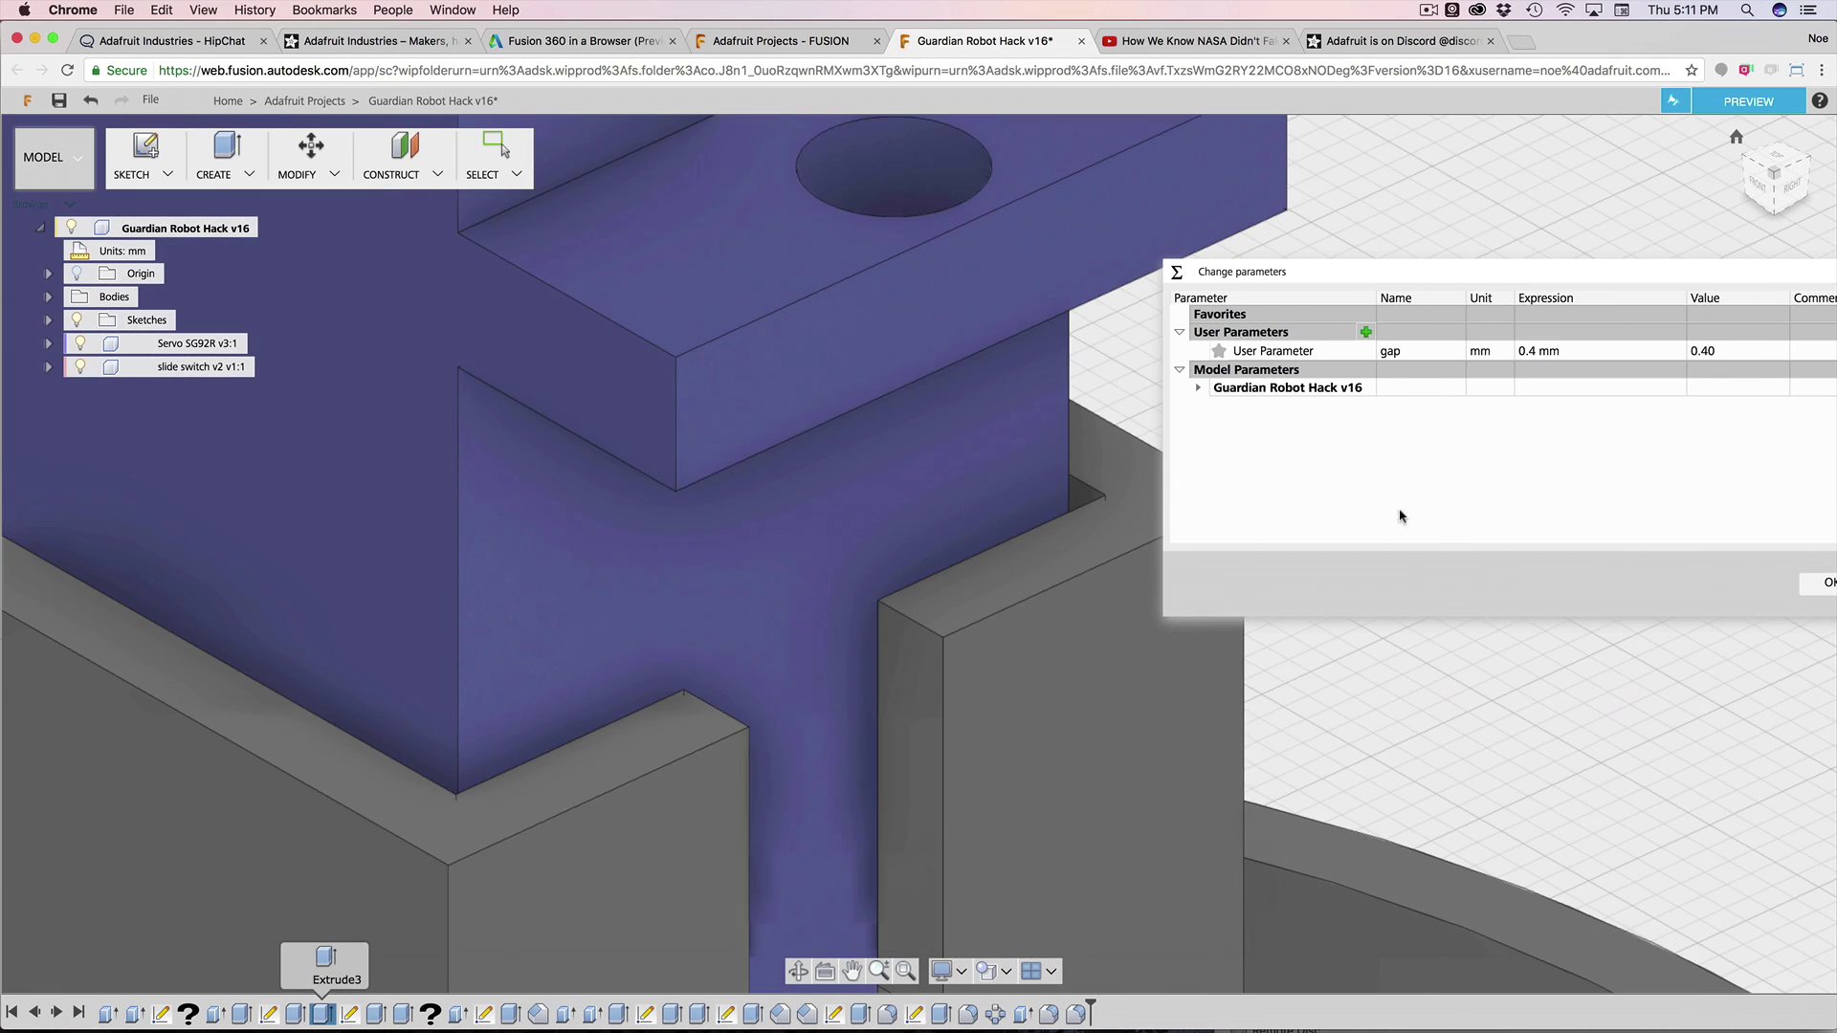
{"action": "left_click", "coordinate": [1822, 581]}
Step: Examine the clearance between the servo and the walls of its holder near the cable slot
{"action": "scroll", "coordinate": [1420, 492], "scroll_direction": "down", "scroll_amount": 6}
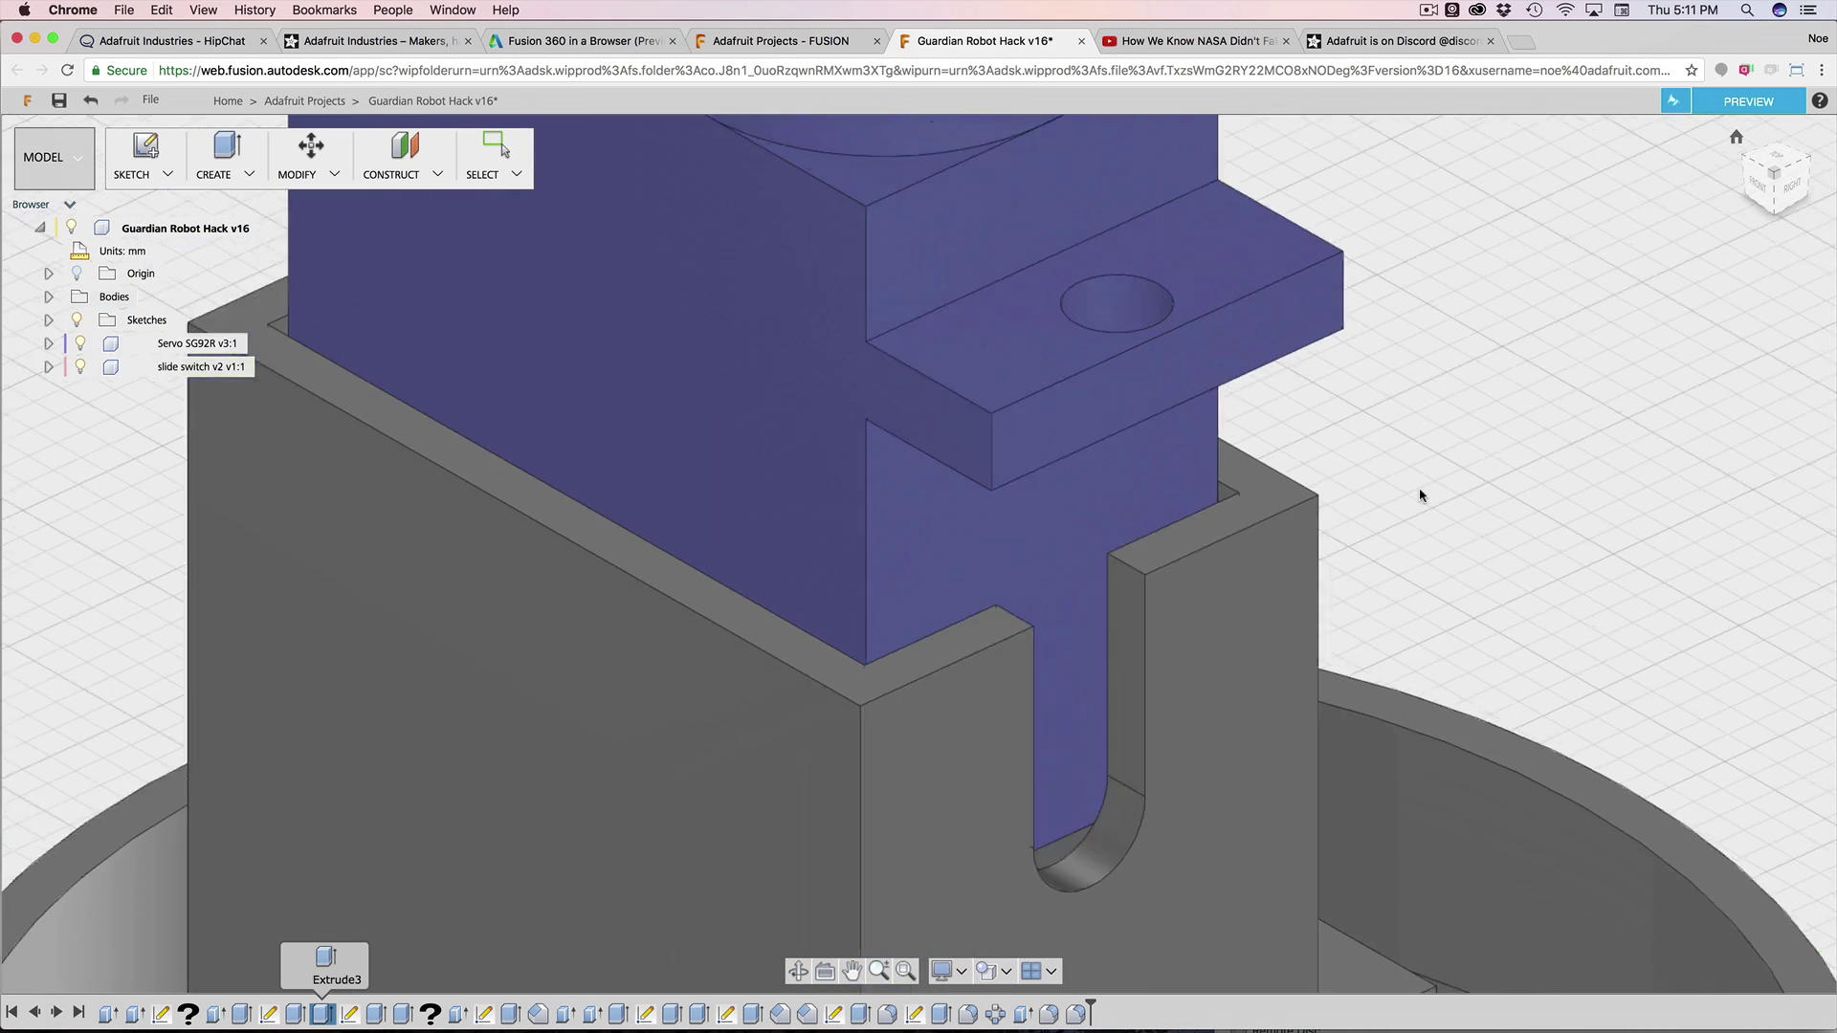
{"action": "middle_click_drag", "start_coordinate": [1415, 477], "coordinate": [1539, 442], "text": "shift"}
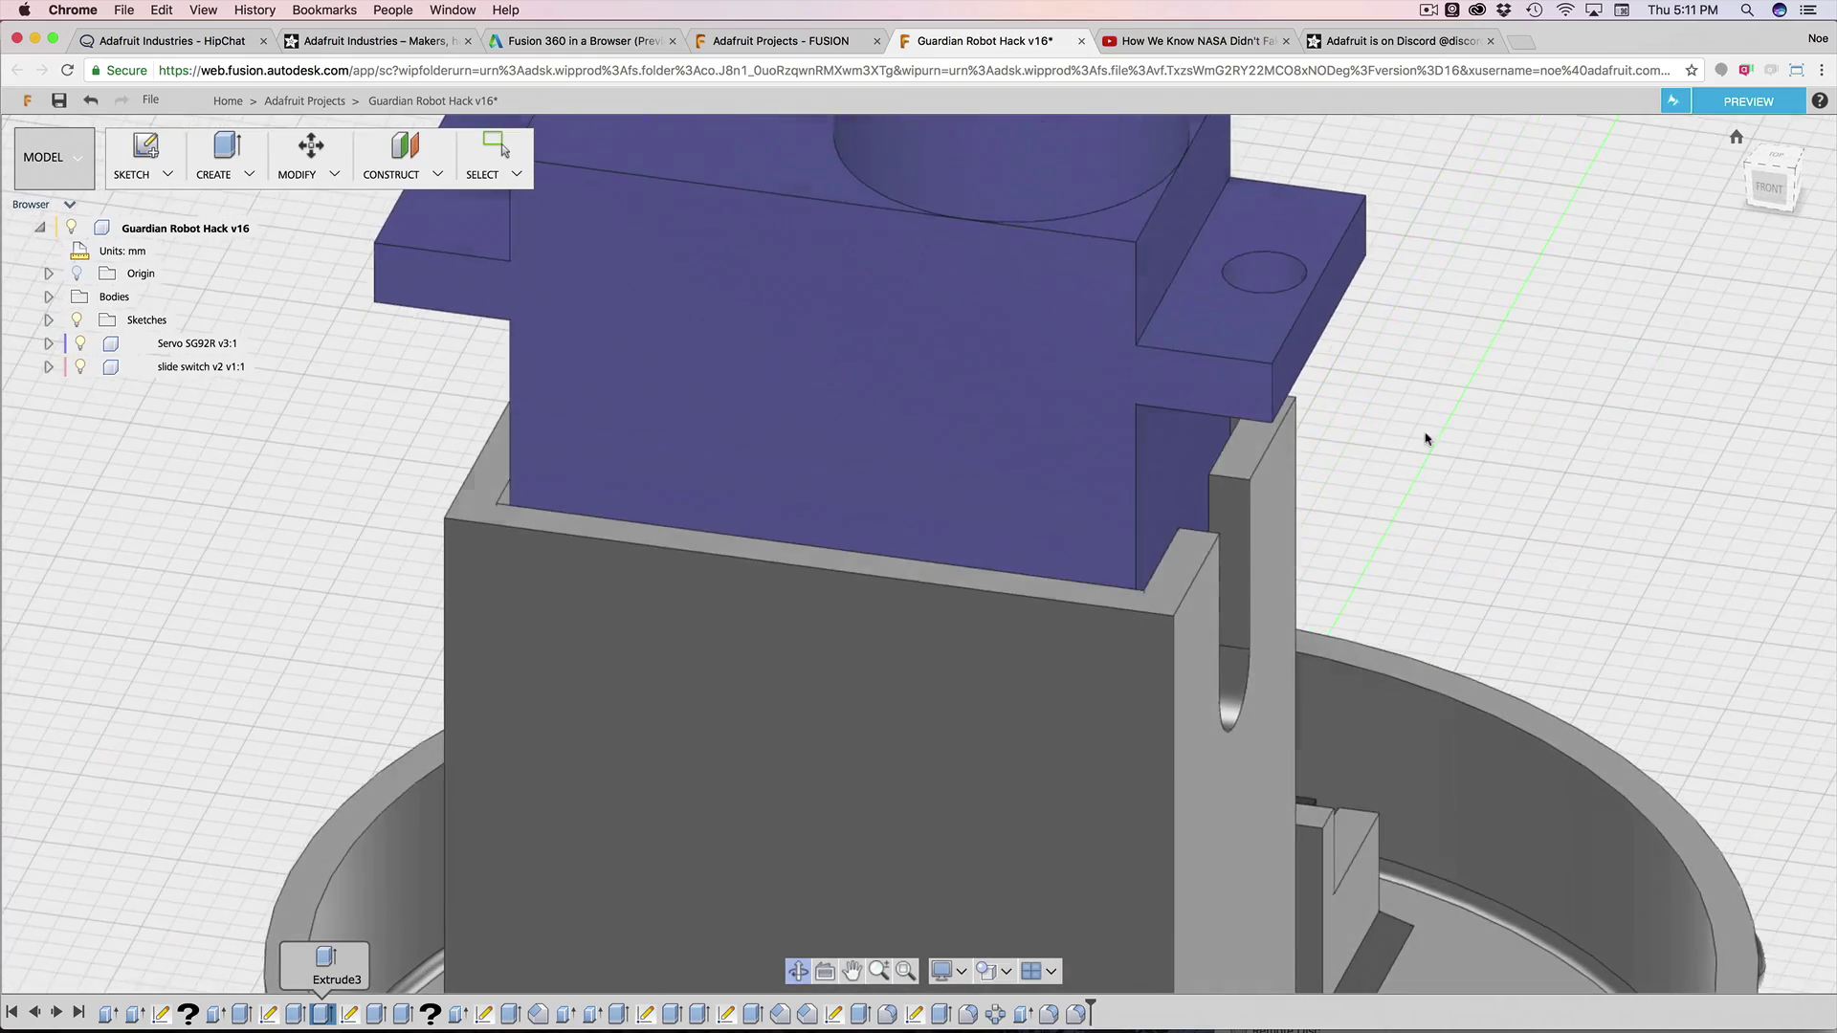
{"action": "scroll", "coordinate": [1136, 427], "scroll_direction": "up", "scroll_amount": 6}
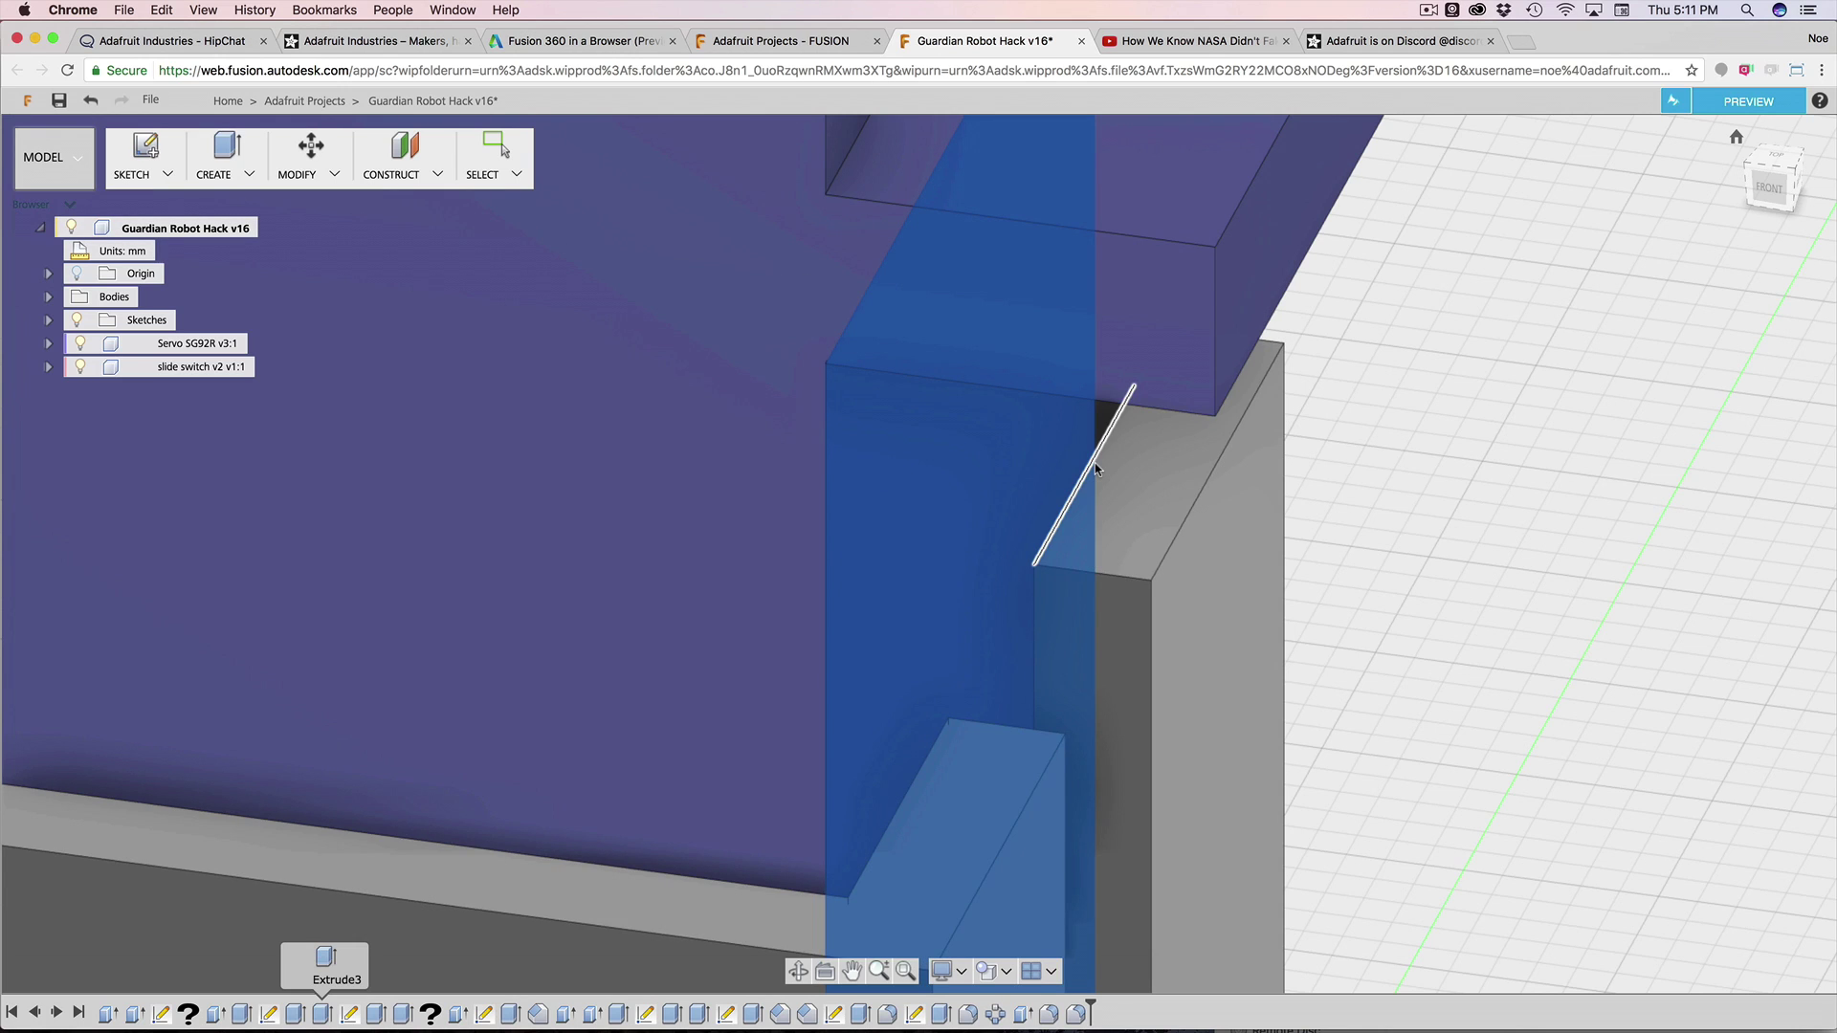
{"action": "scroll", "coordinate": [1062, 518], "scroll_direction": "down", "scroll_amount": 2}
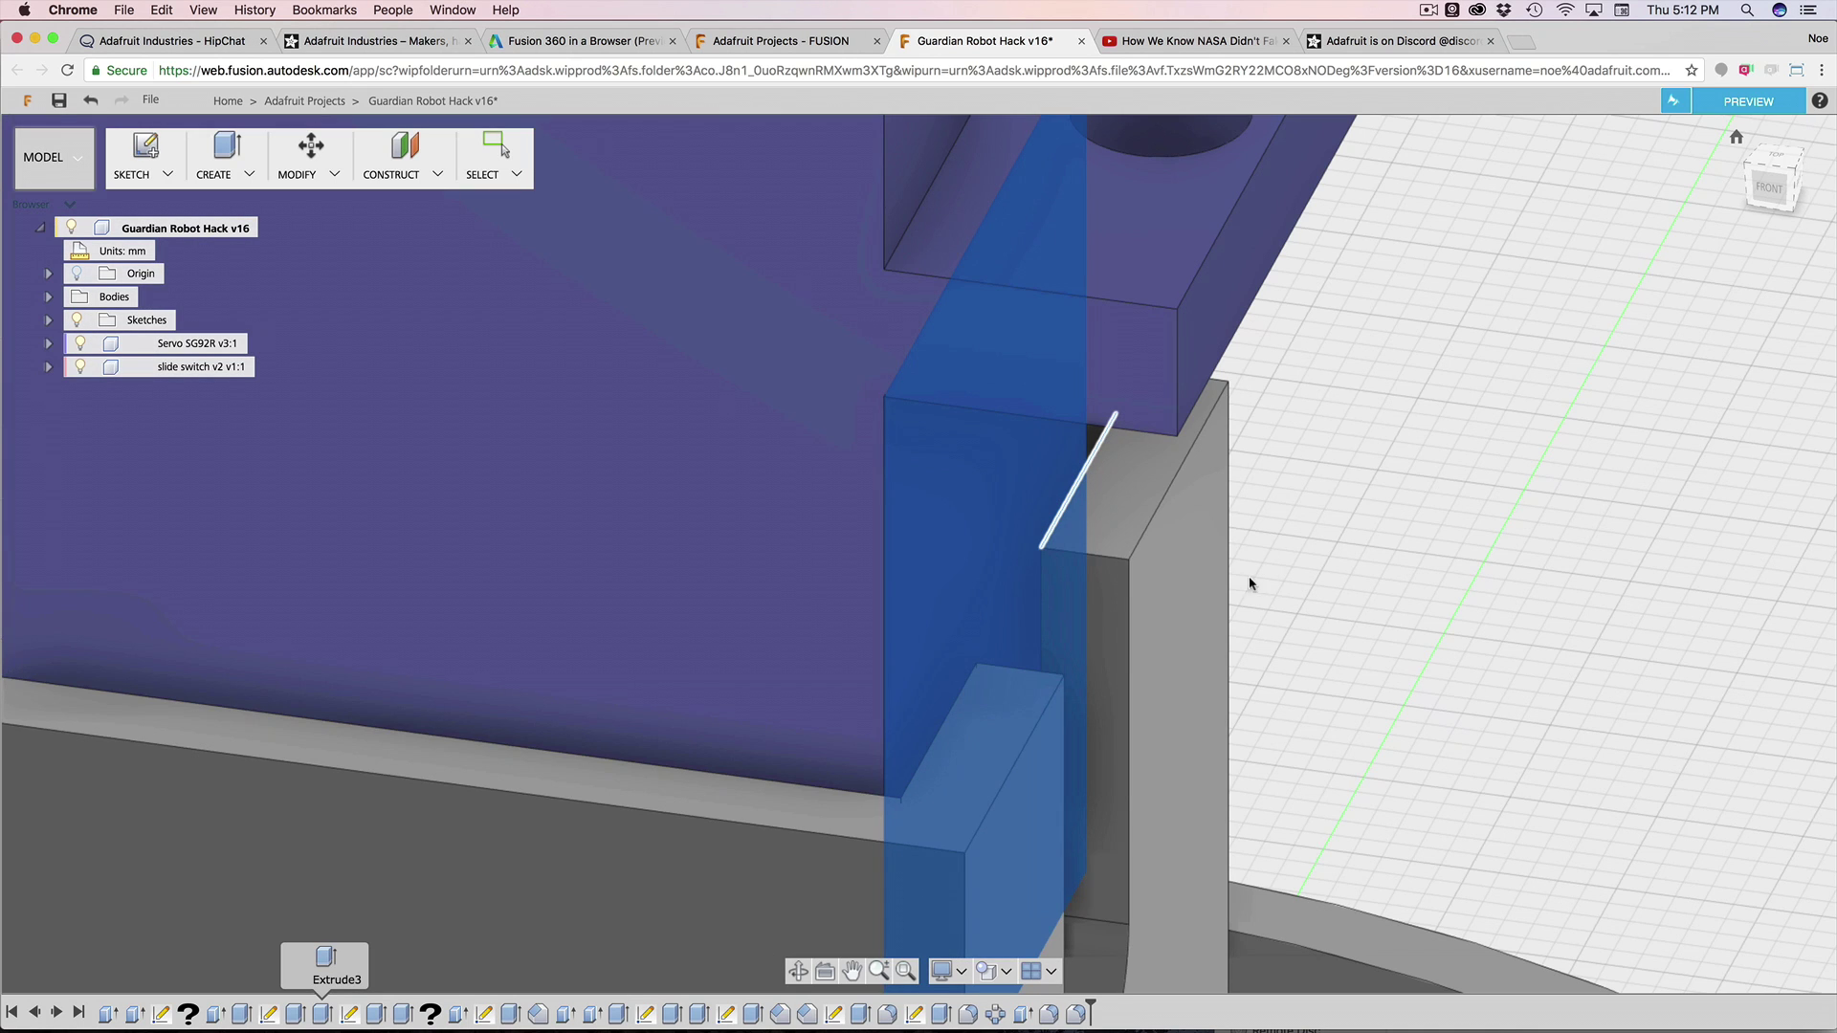
{"action": "scroll", "coordinate": [1416, 496], "scroll_direction": "down", "scroll_amount": 10}
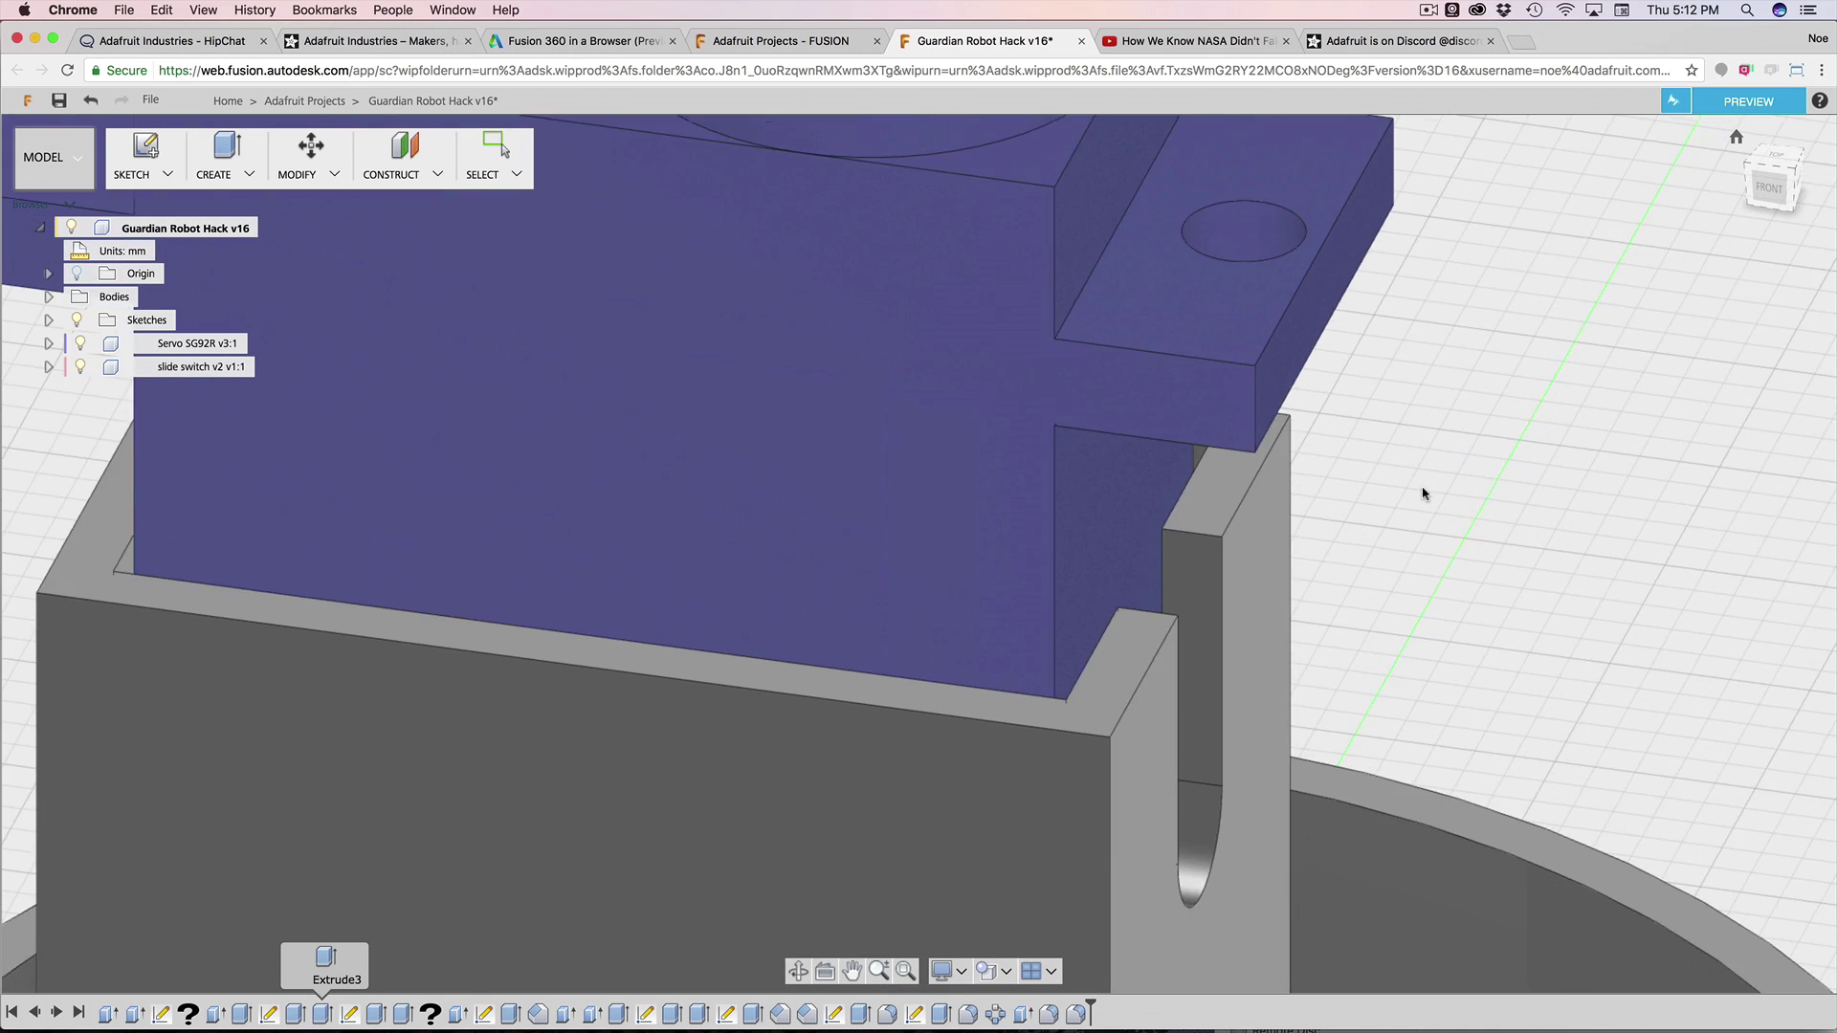
Step: Open the switch guard cut sketch for editing and inspect the base, servo holder and slide switch from above and around
{"action": "scroll", "coordinate": [1569, 440], "scroll_direction": "down", "scroll_amount": 3}
{"action": "middle_click_drag", "start_coordinate": [1550, 406], "coordinate": [1411, 516], "text": "shift"}
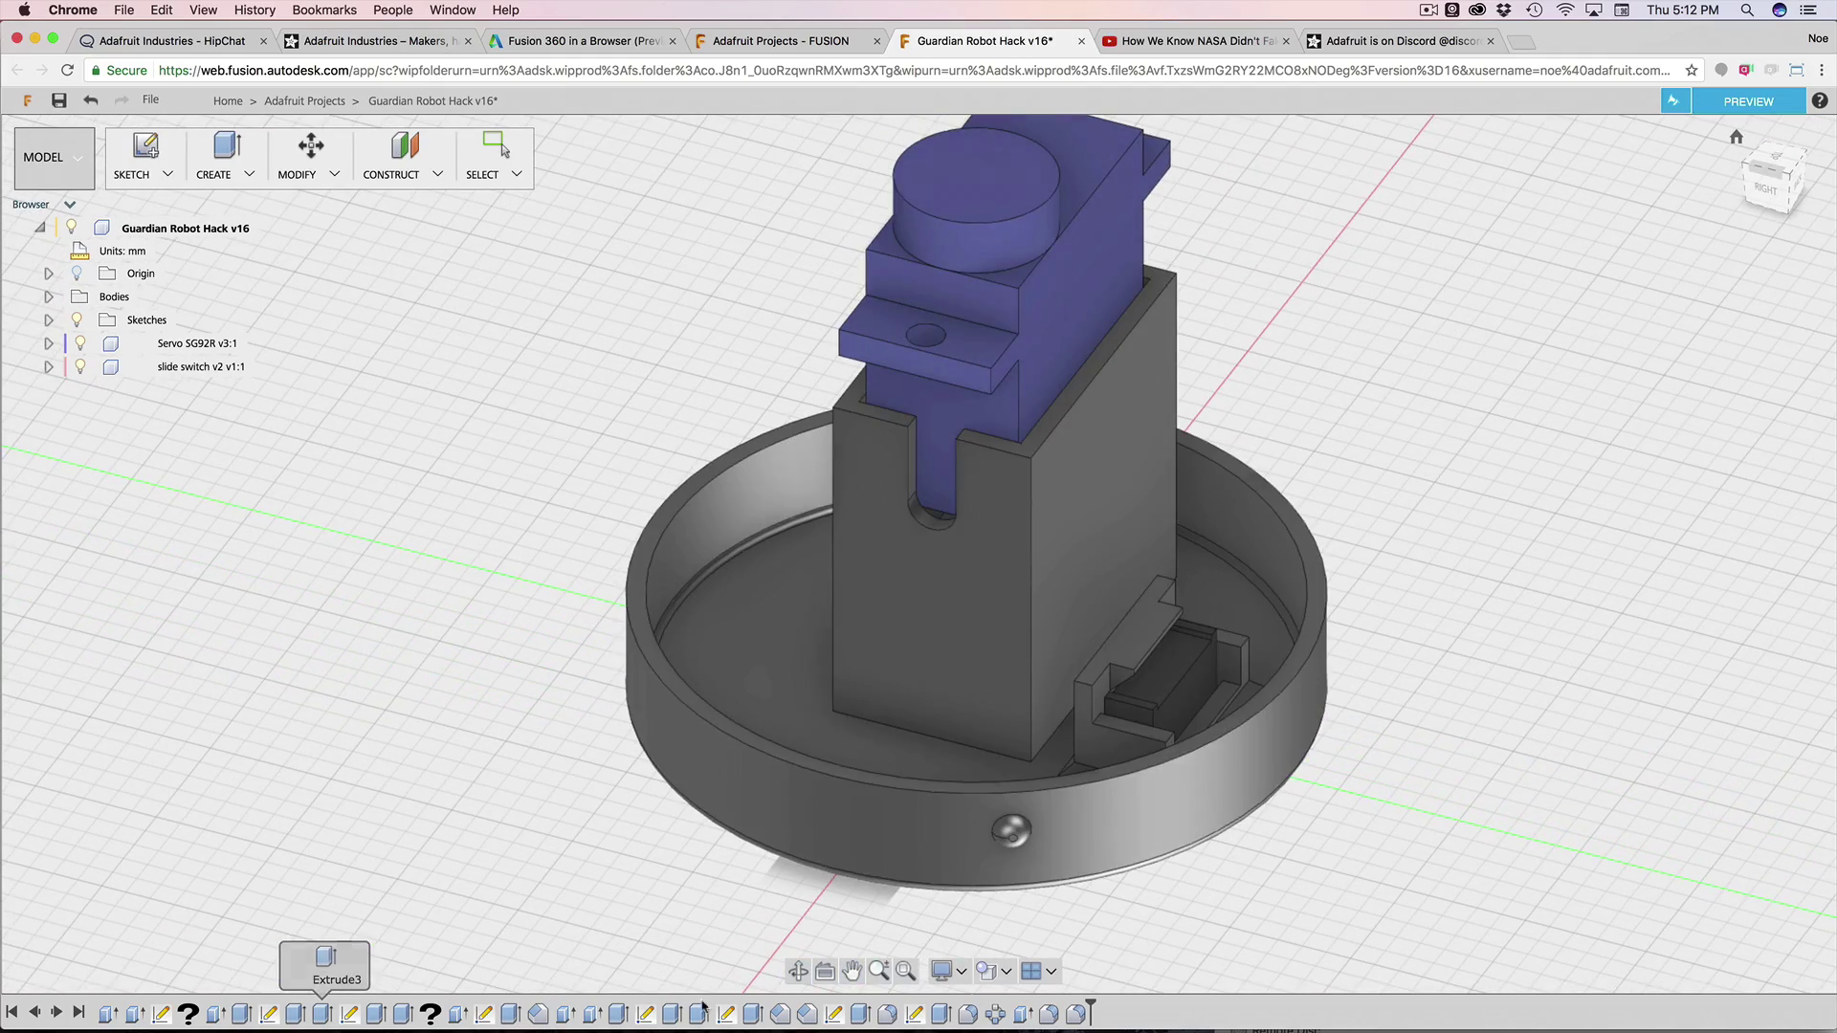
{"action": "left_click", "coordinate": [647, 1014]}
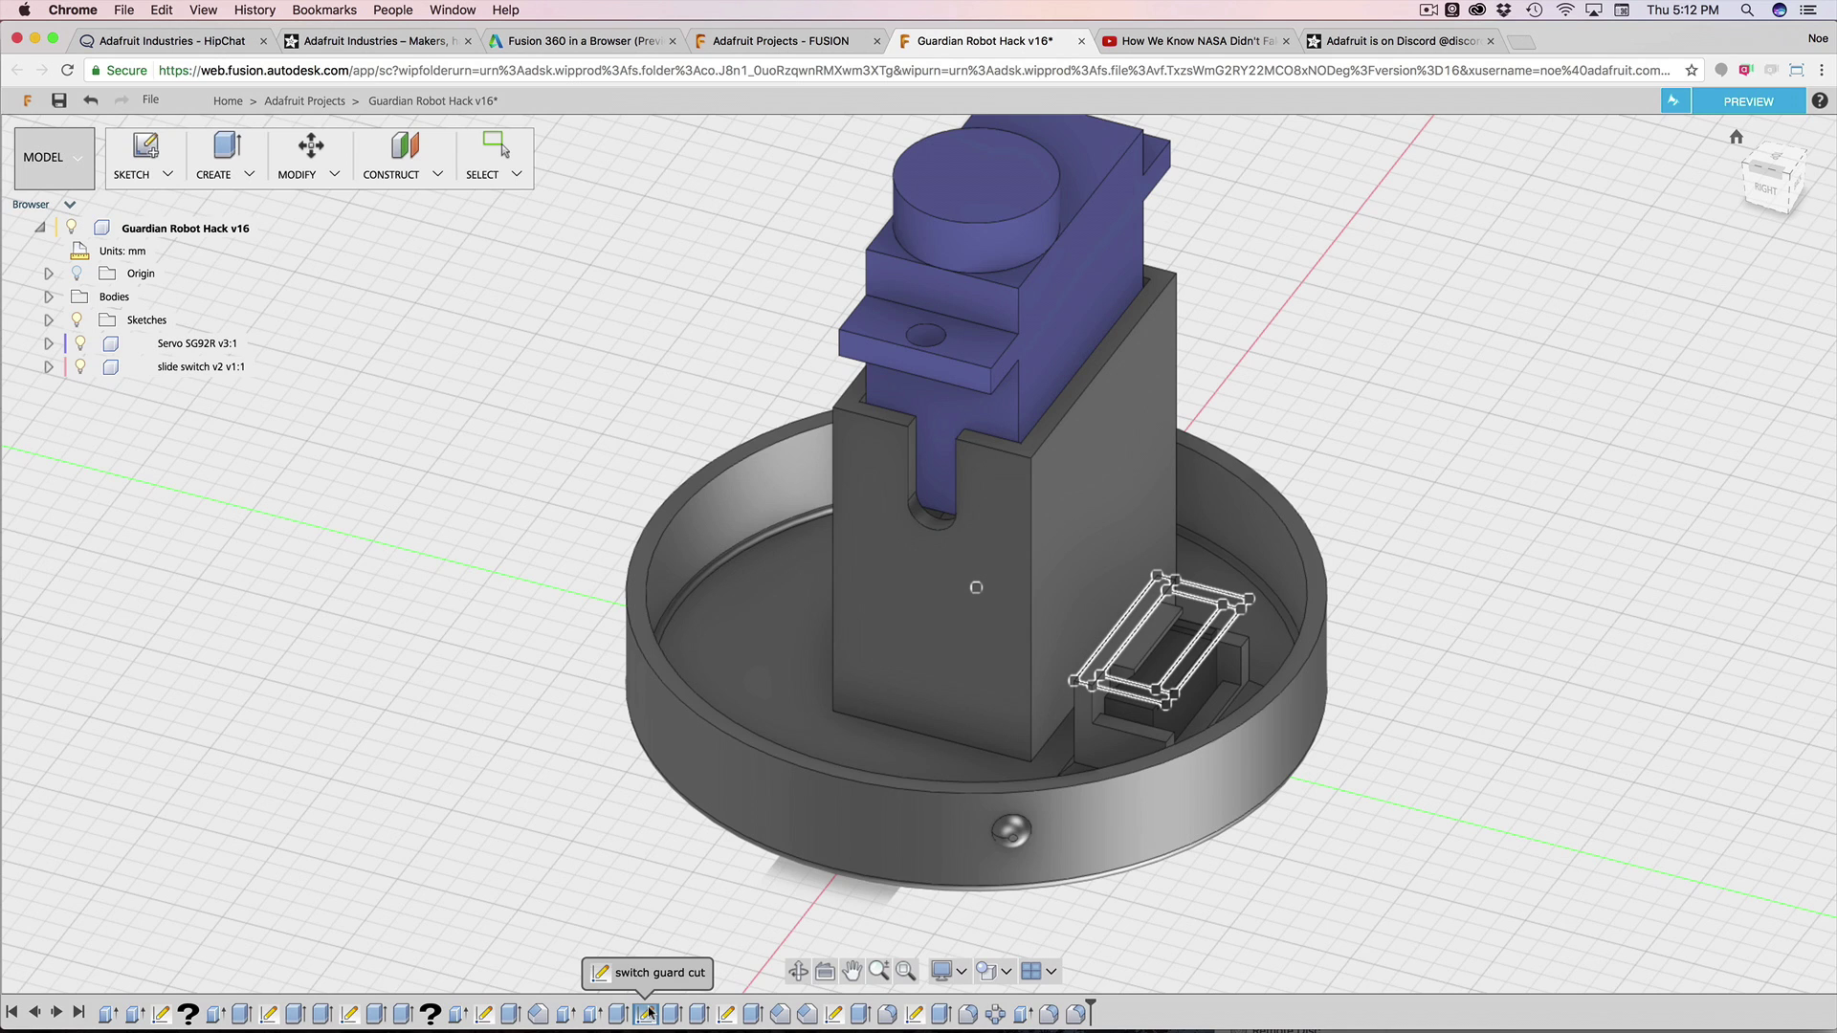
{"action": "double_click", "coordinate": [648, 1014]}
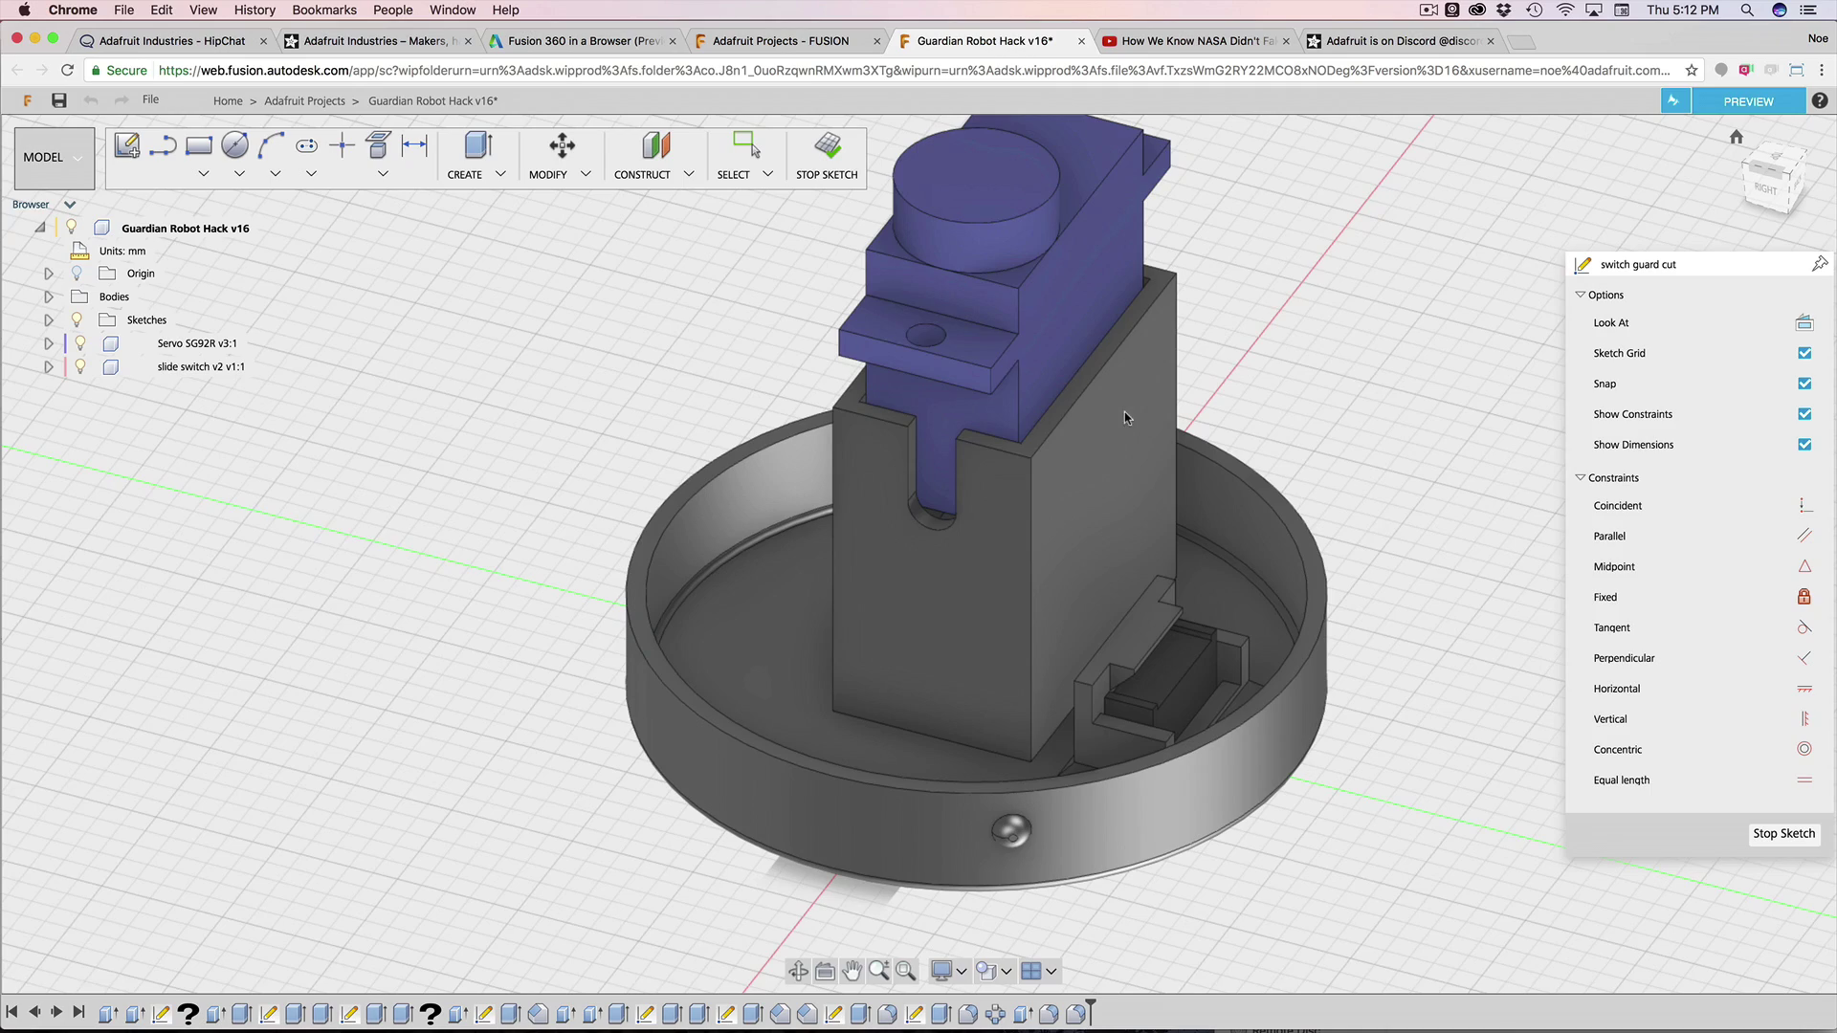
{"action": "scroll", "coordinate": [1123, 412], "scroll_direction": "up", "scroll_amount": 5}
{"action": "scroll", "coordinate": [1076, 407], "scroll_direction": "down", "scroll_amount": 5}
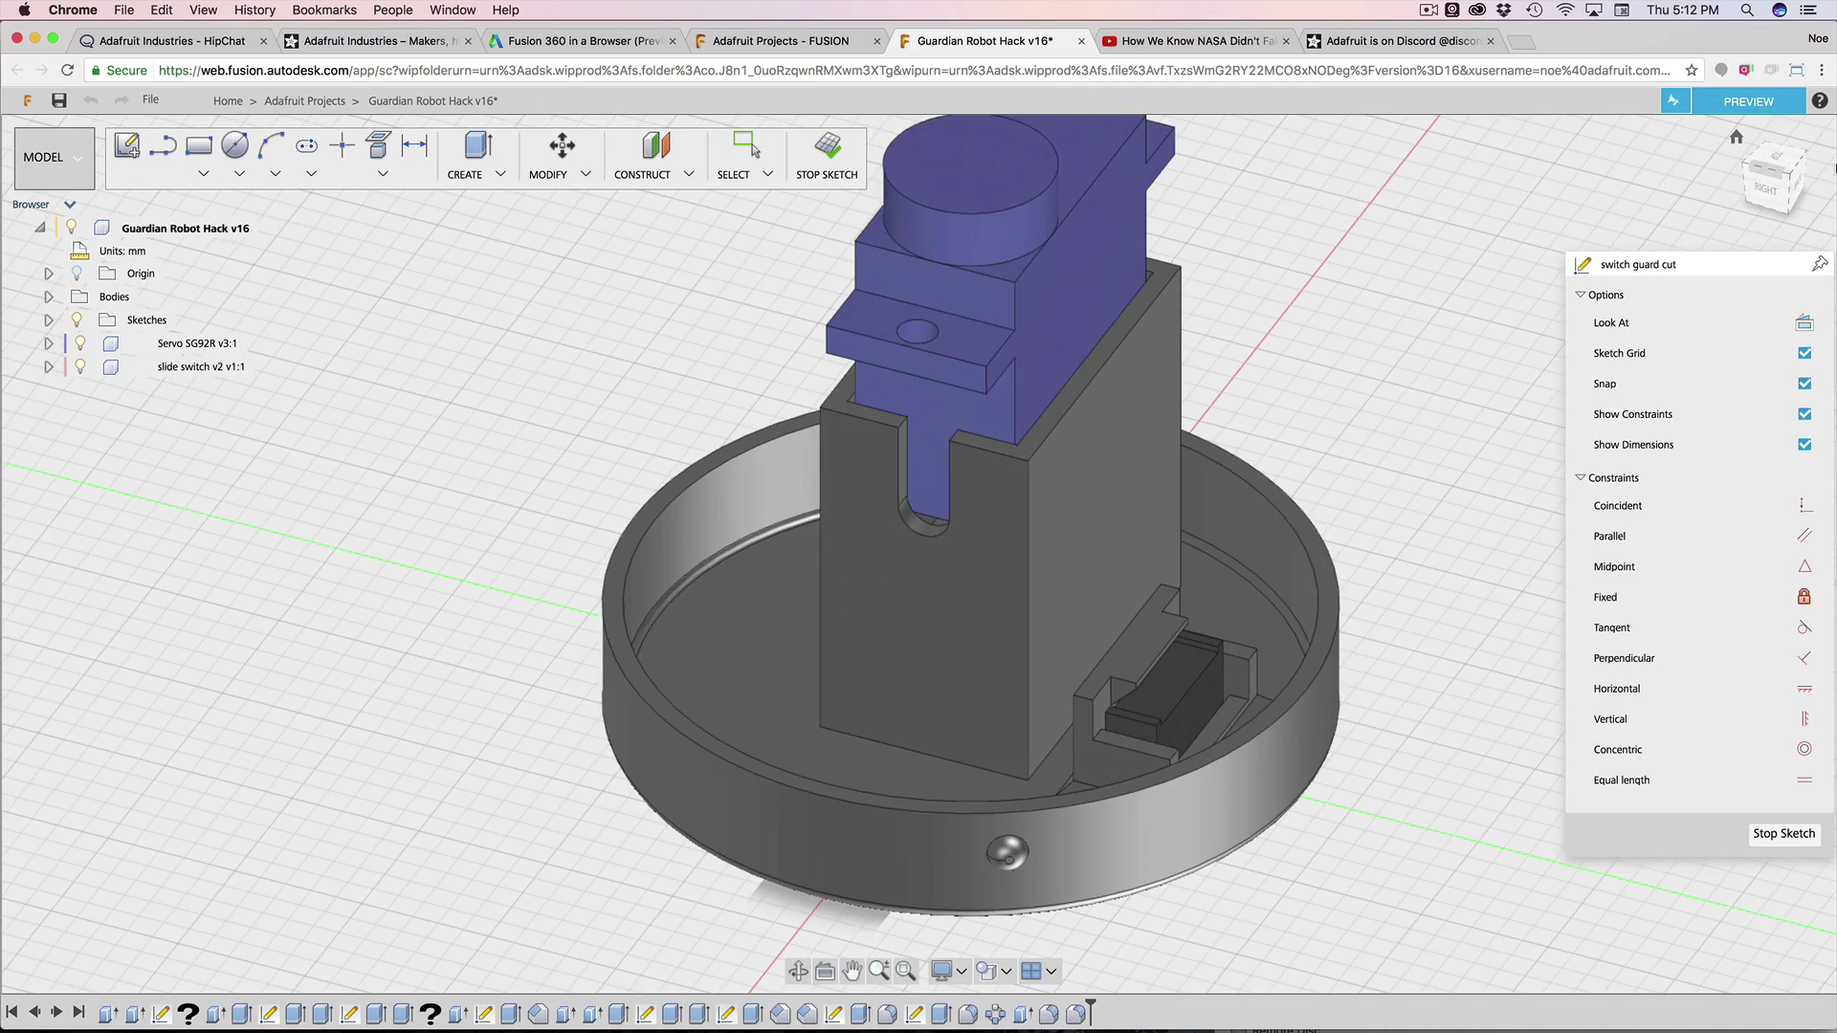
{"action": "left_click", "coordinate": [1770, 165]}
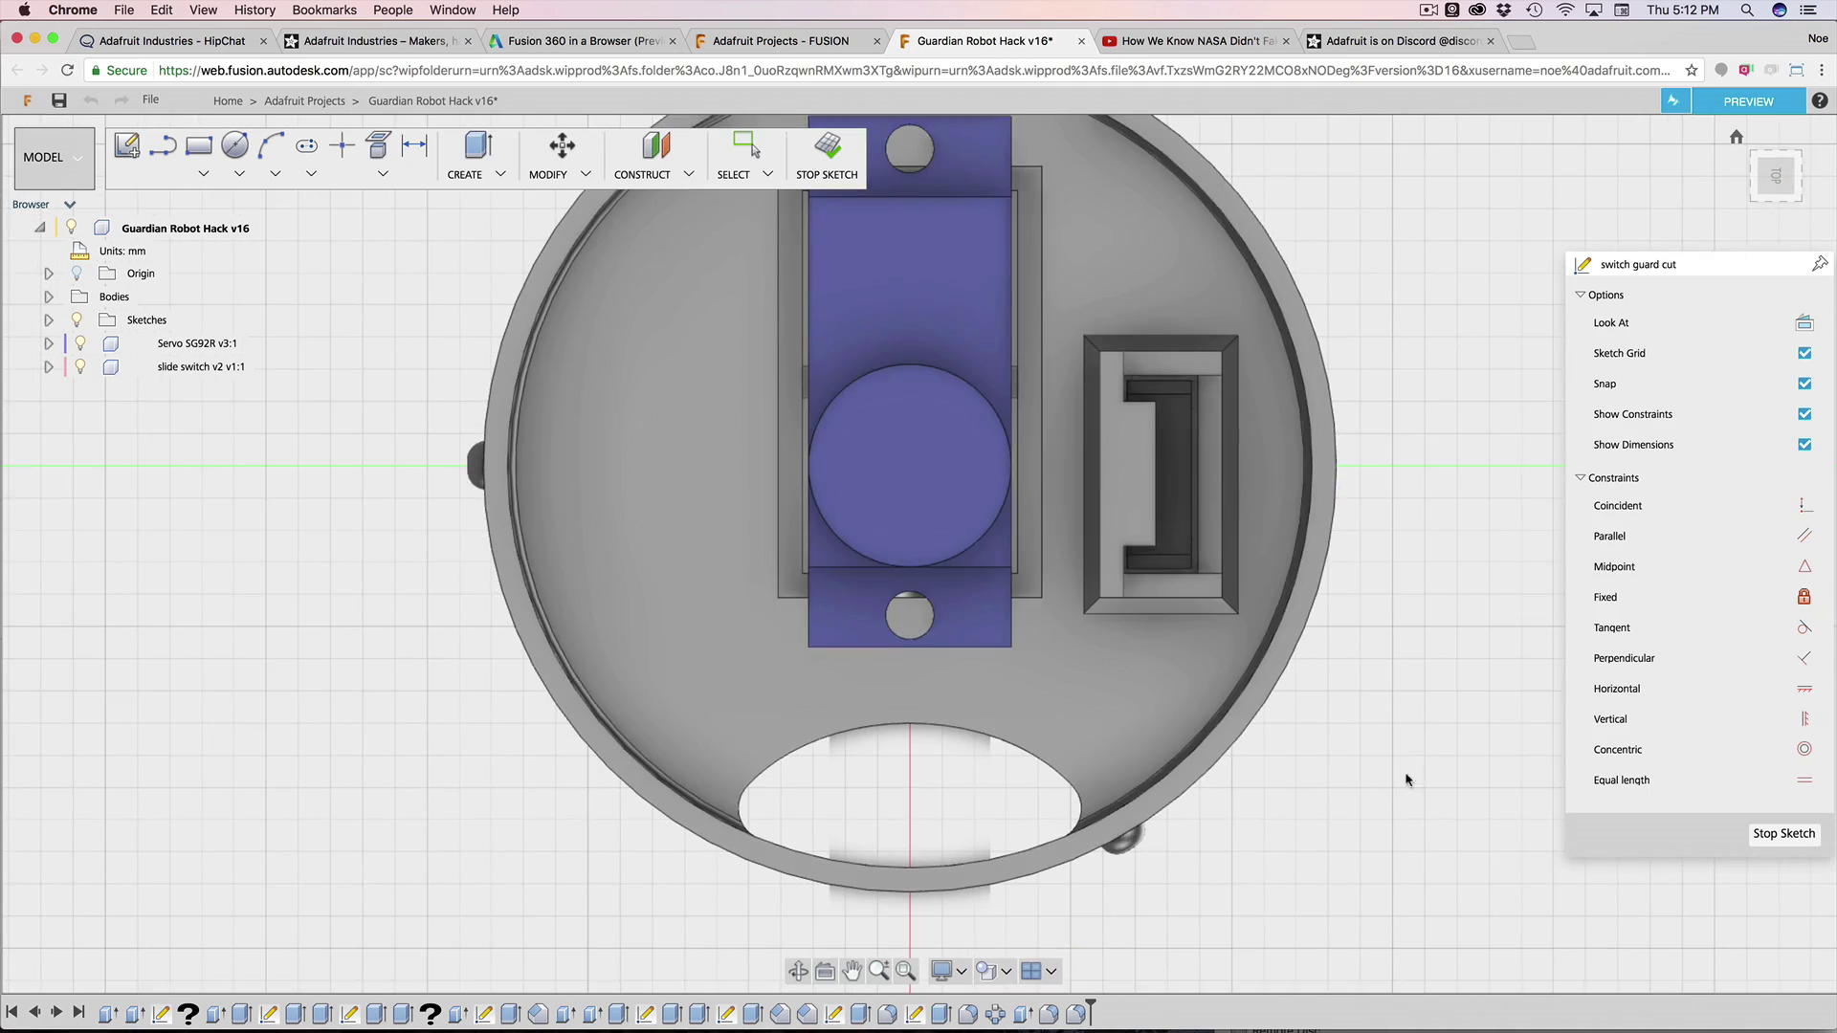
{"action": "middle_click_drag", "start_coordinate": [1406, 780], "coordinate": [1246, 636], "text": "shift"}
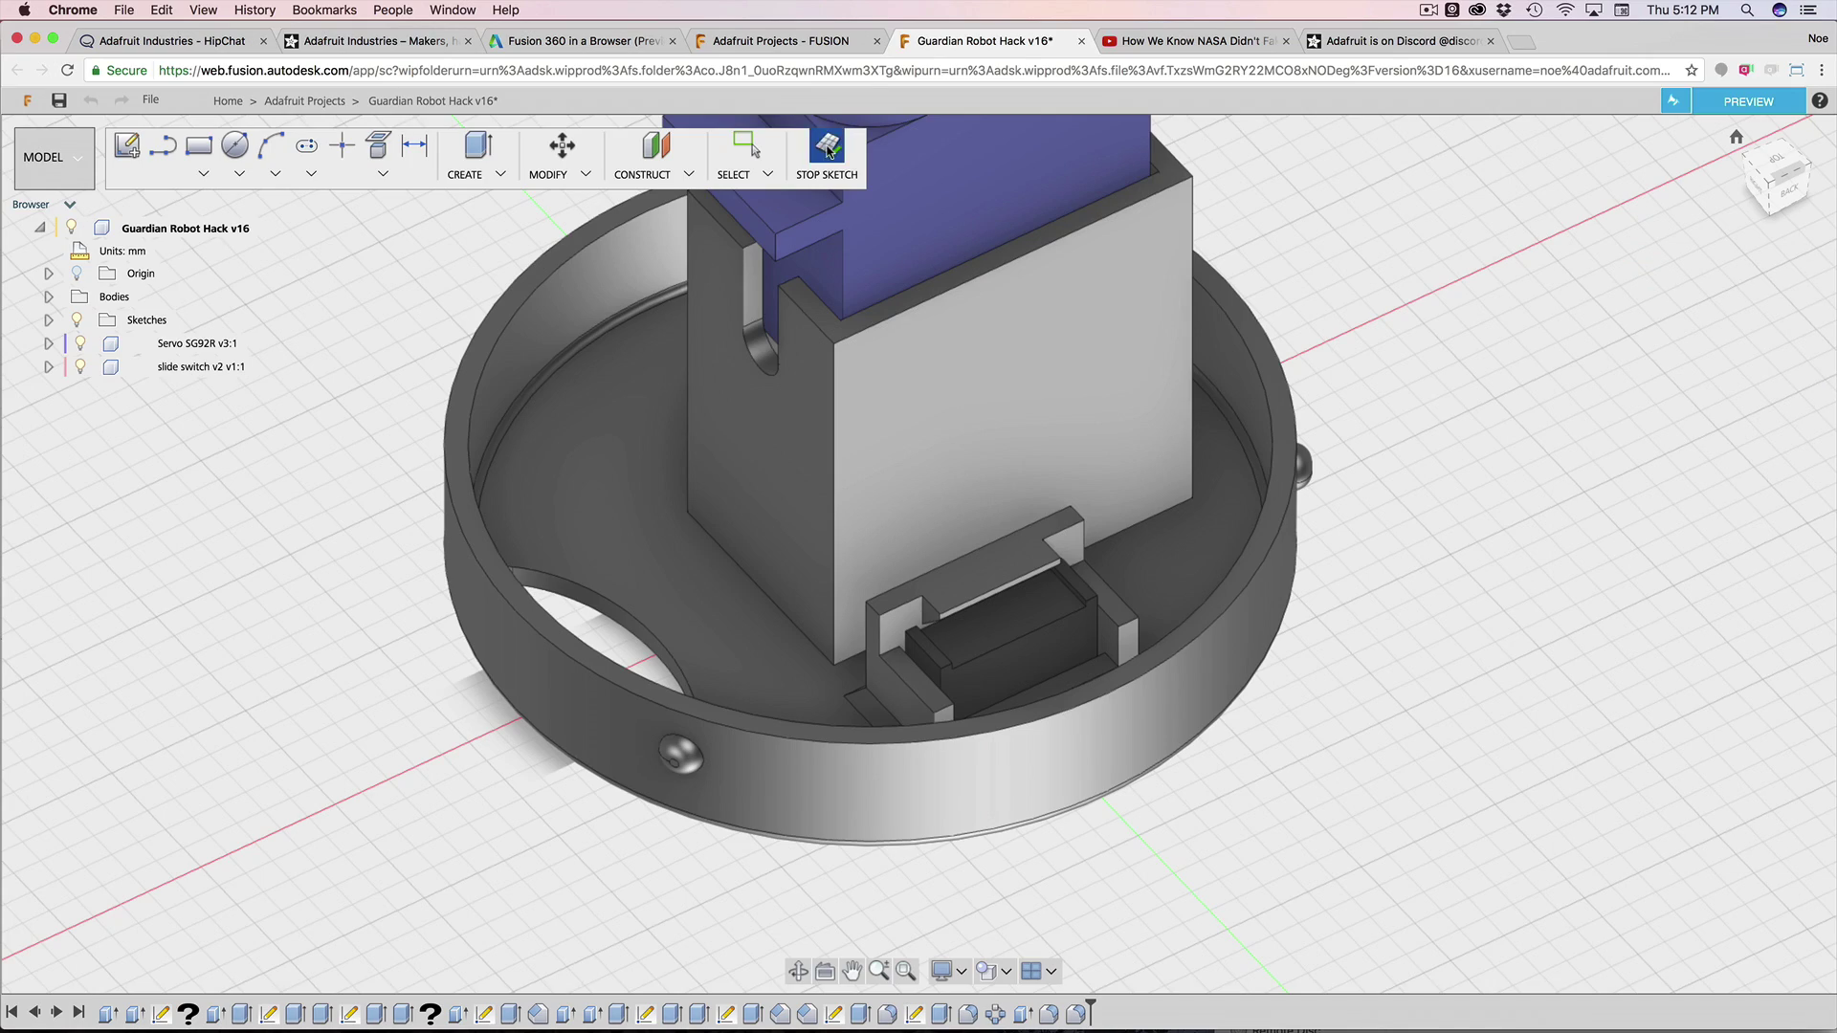
{"action": "mouse_move", "coordinate": [1209, 381]}
{"action": "middle_mouse_down"}
{"action": "mouse_move", "coordinate": [1363, 632]}
{"action": "mouse_move", "coordinate": [1325, 612]}
{"action": "middle_mouse_up"}
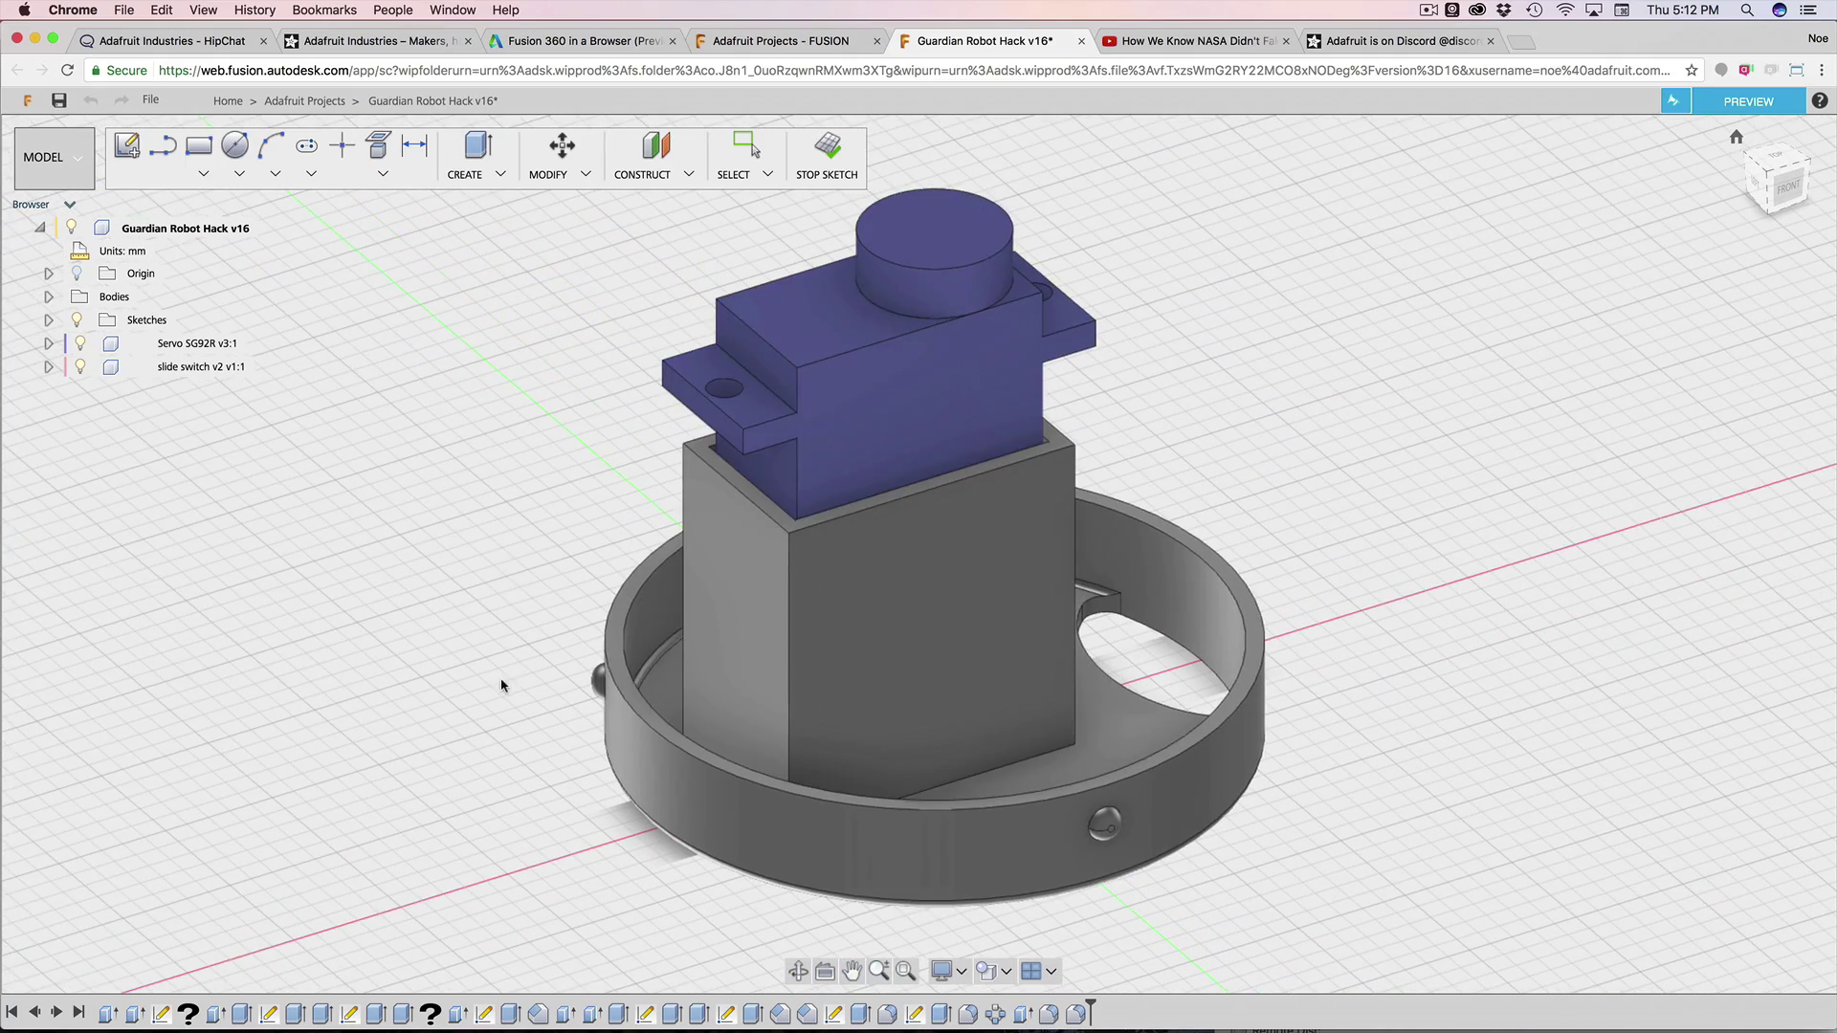
{"action": "middle_click_drag", "start_coordinate": [541, 727], "coordinate": [1014, 756], "text": "shift"}
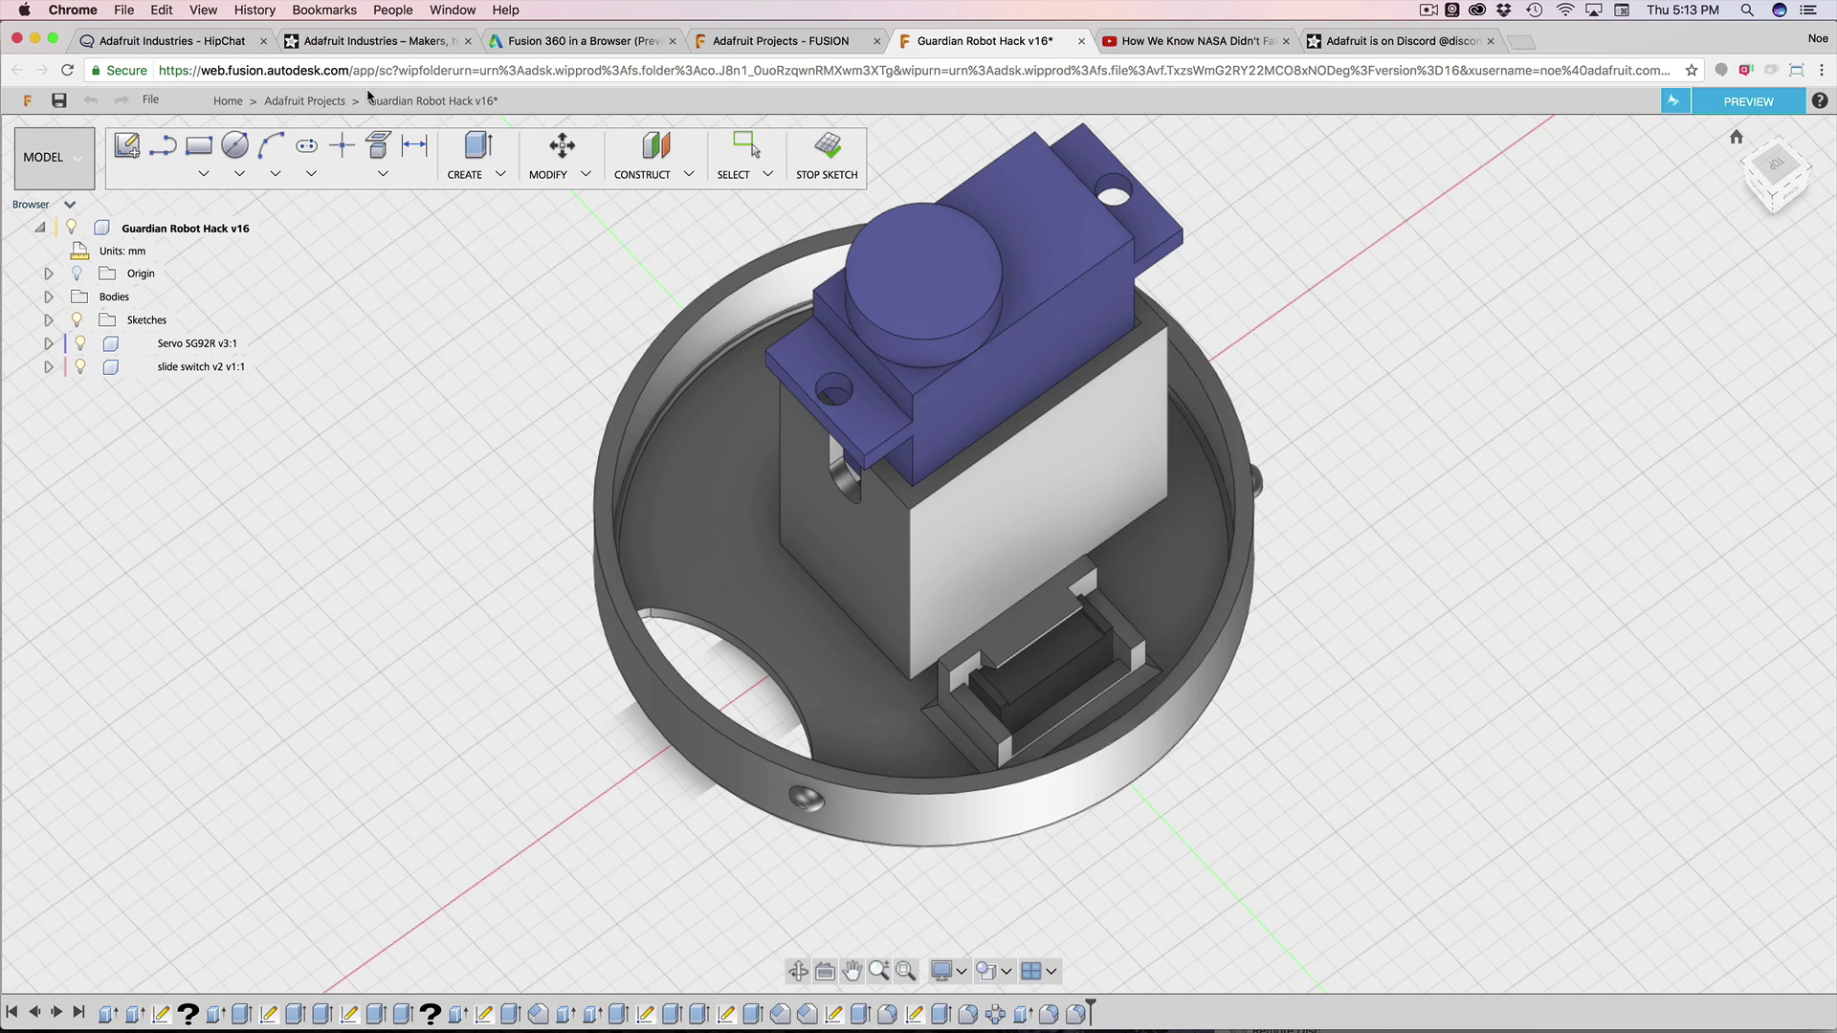
Step: Discard the current changes to the Guardian Robot Hack design and confirm reopening its last promoted version
{"action": "left_click", "coordinate": [150, 101]}
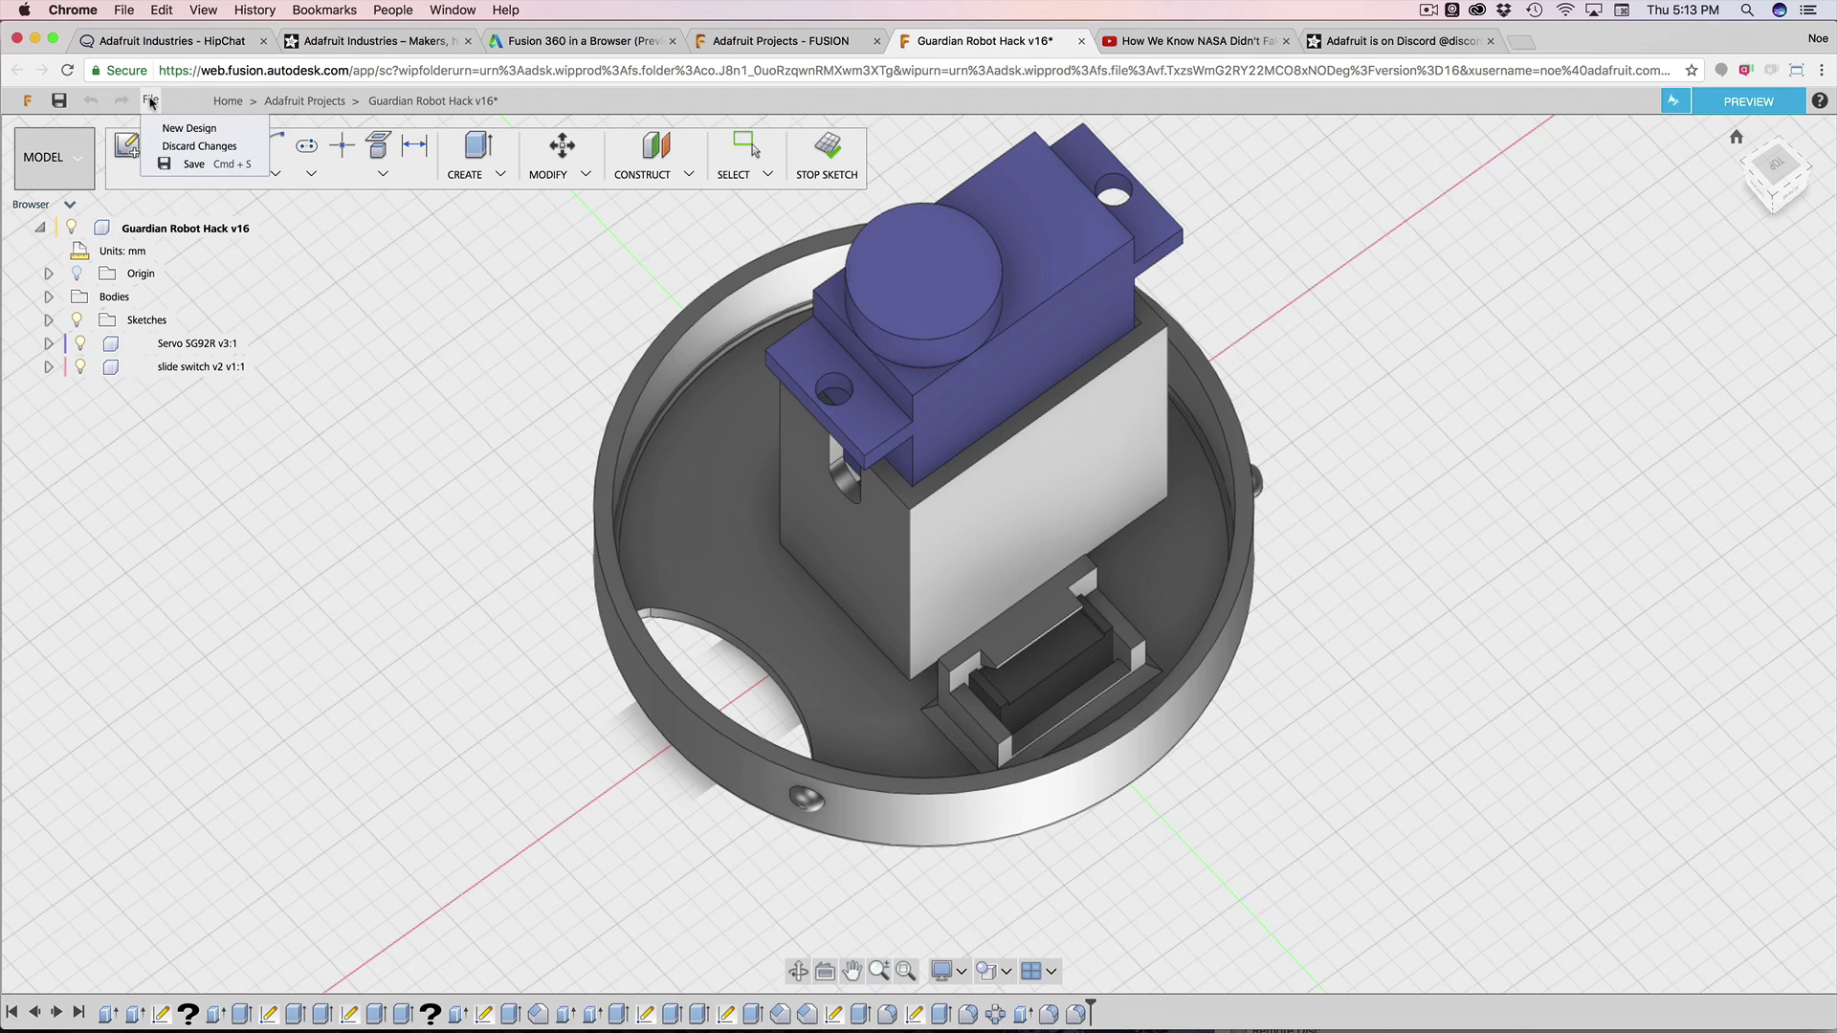
{"action": "left_click", "coordinate": [172, 146]}
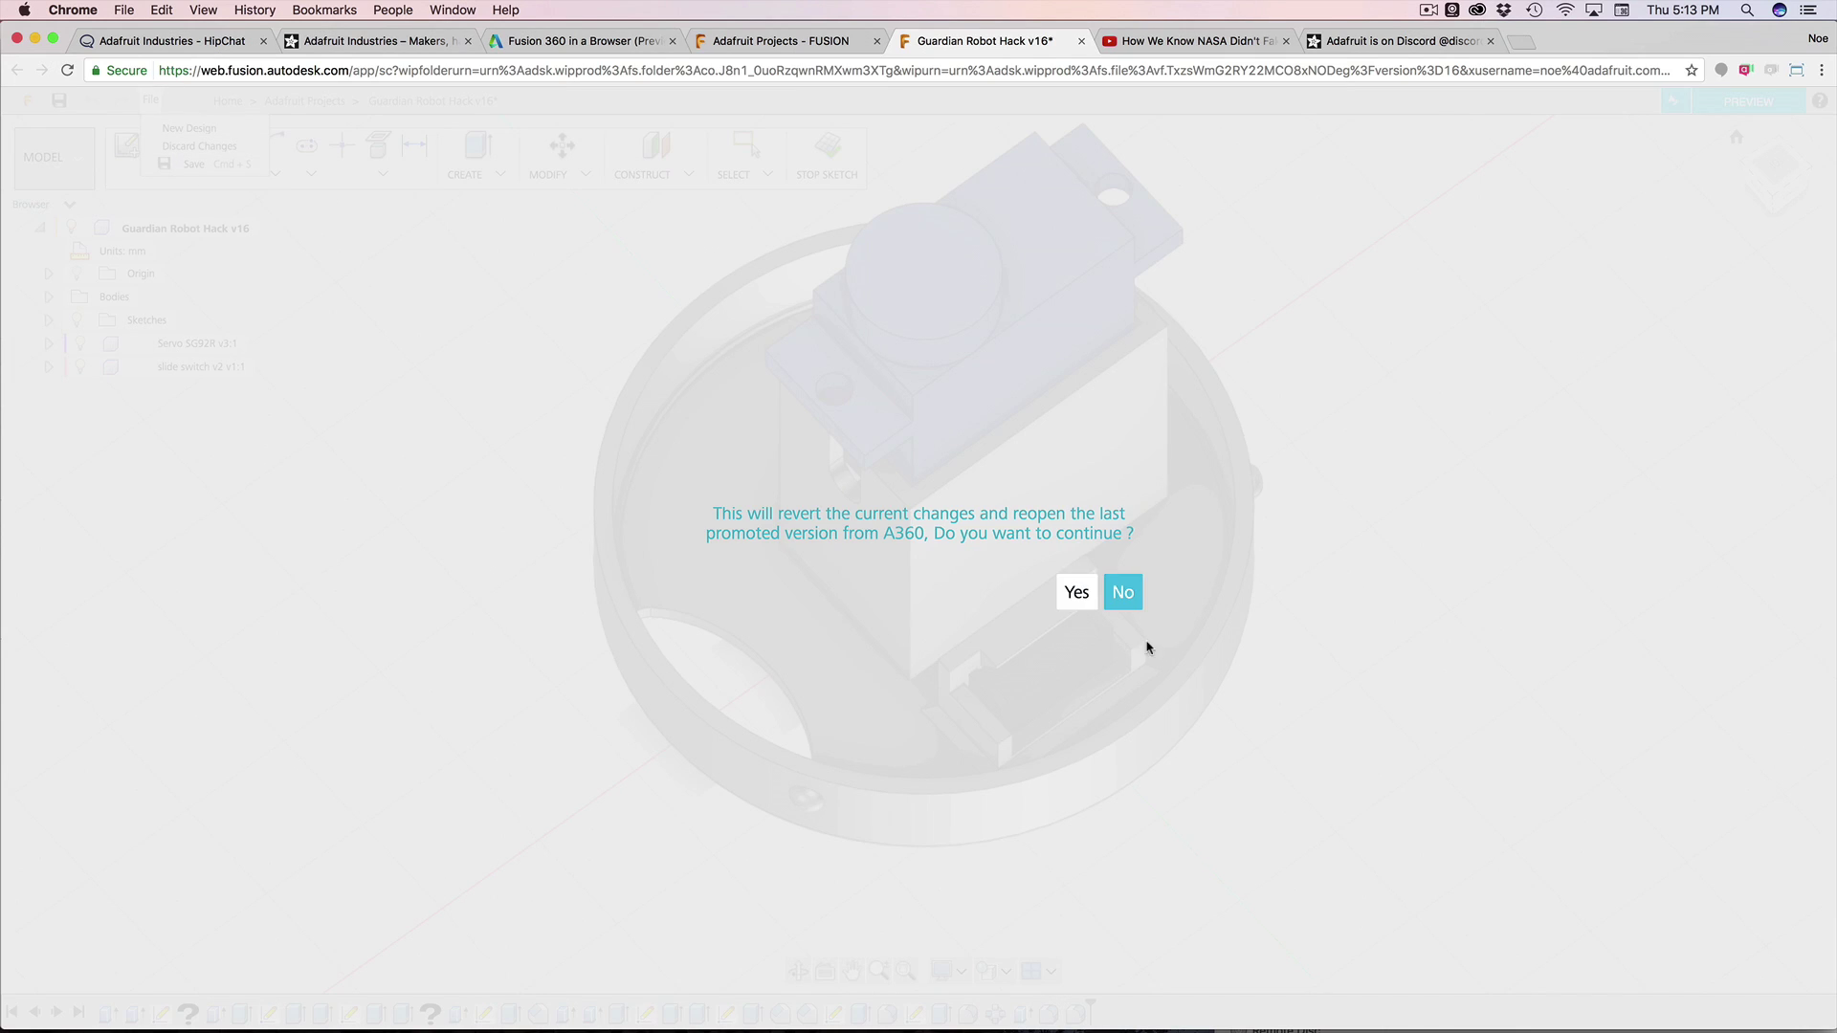
{"action": "left_click", "coordinate": [1075, 593]}
{"action": "left_click", "coordinate": [1057, 350]}
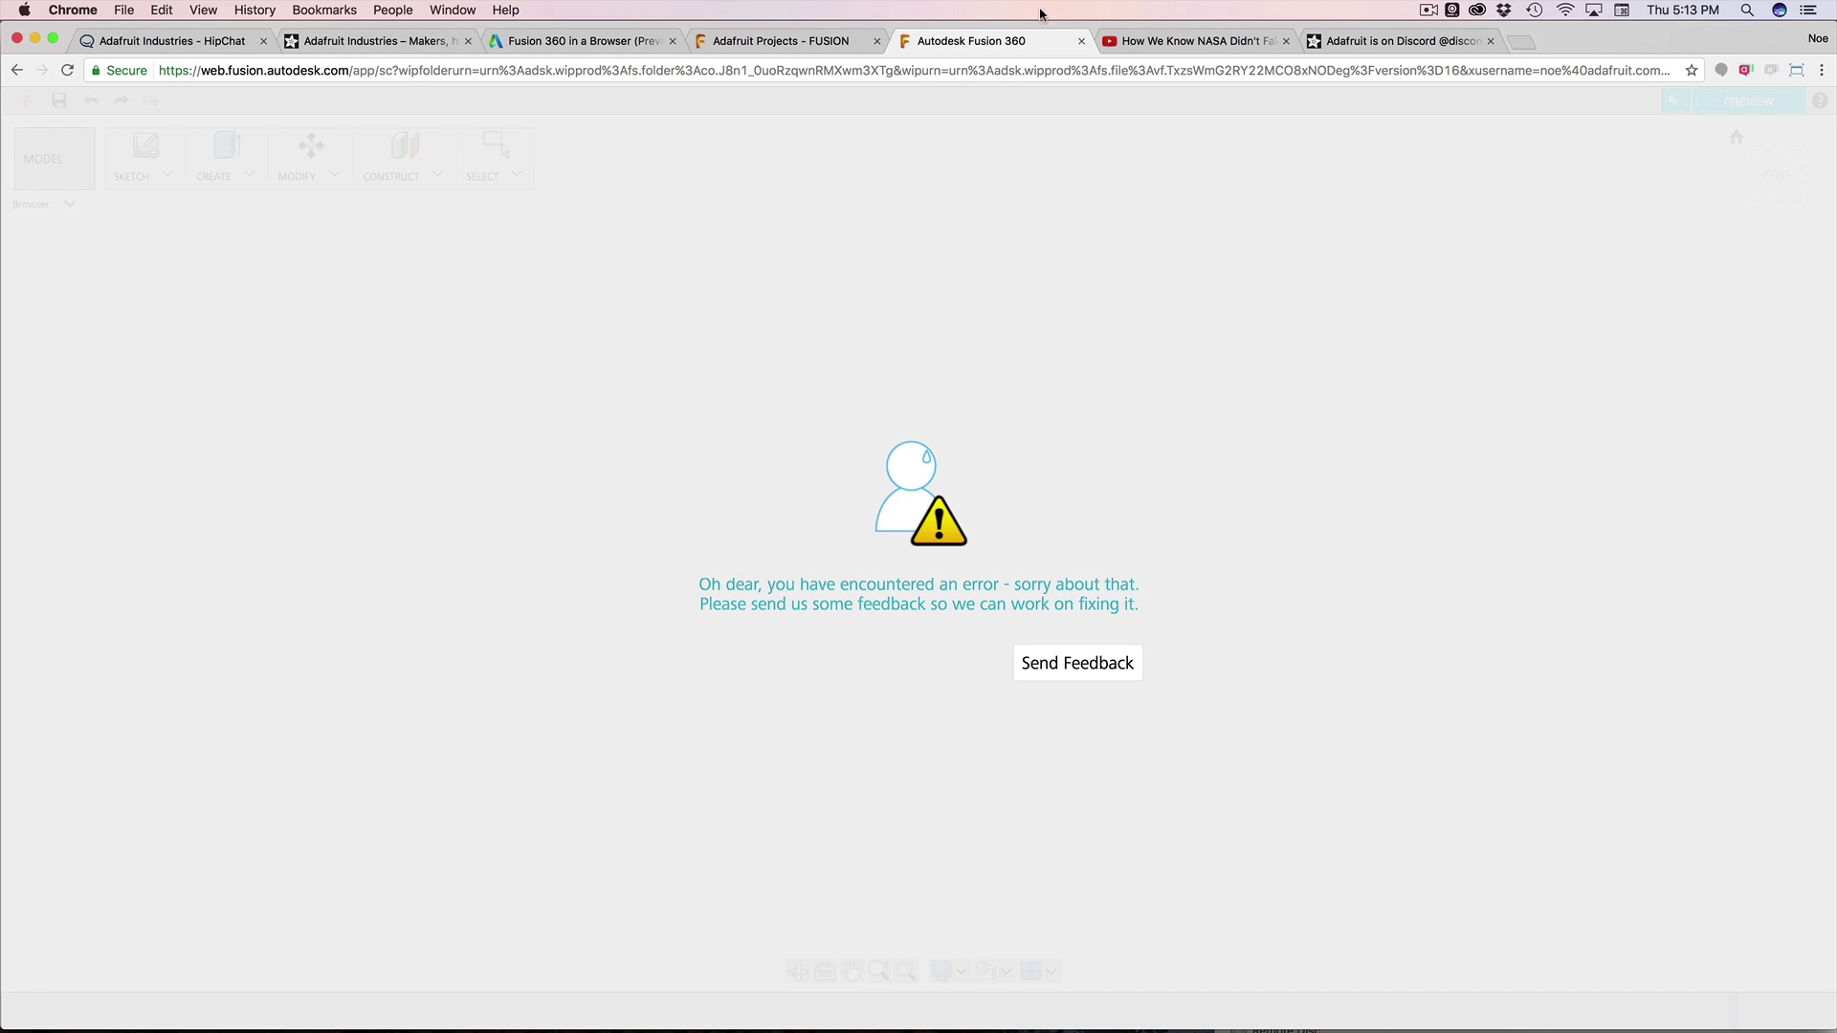
Step: Close the Guardian Robot Hack design and open Cherry MX Gamepad Case from the CherryMX Gamepad folder in Adafruit Projects
{"action": "left_click", "coordinate": [1080, 41]}
{"action": "left_click", "coordinate": [1066, 358]}
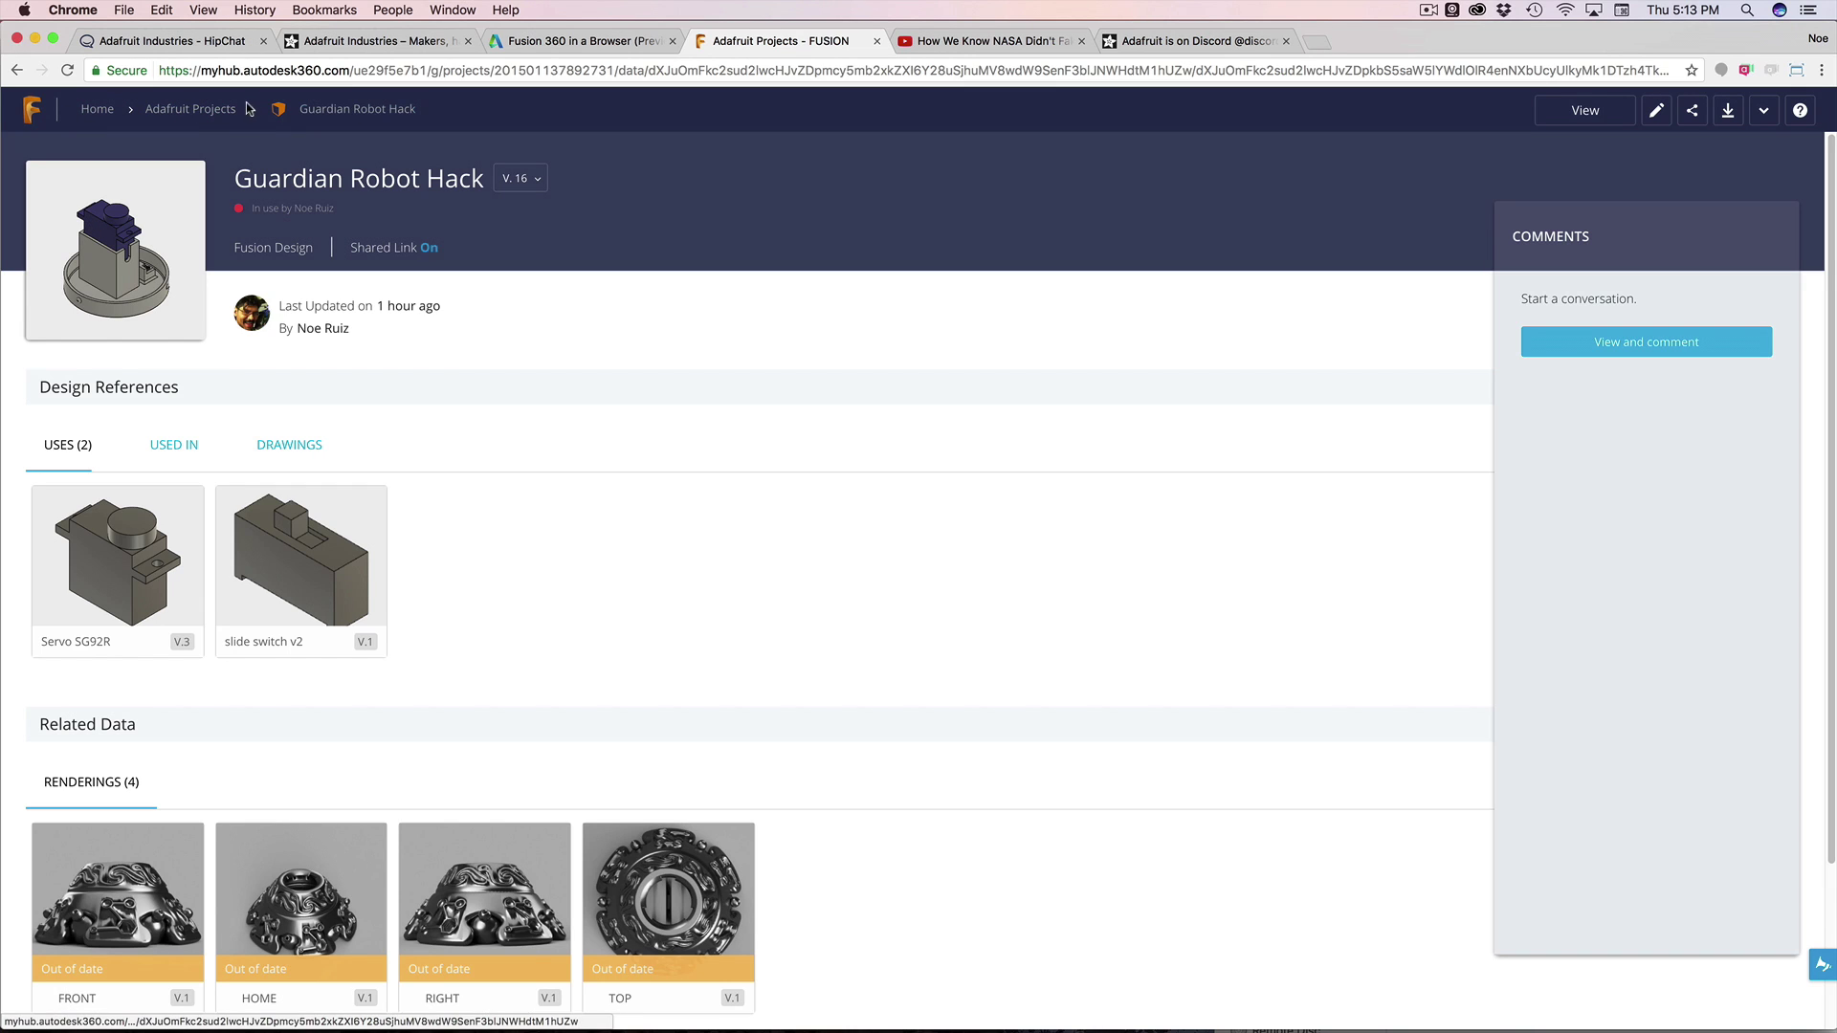
{"action": "left_click", "coordinate": [217, 111]}
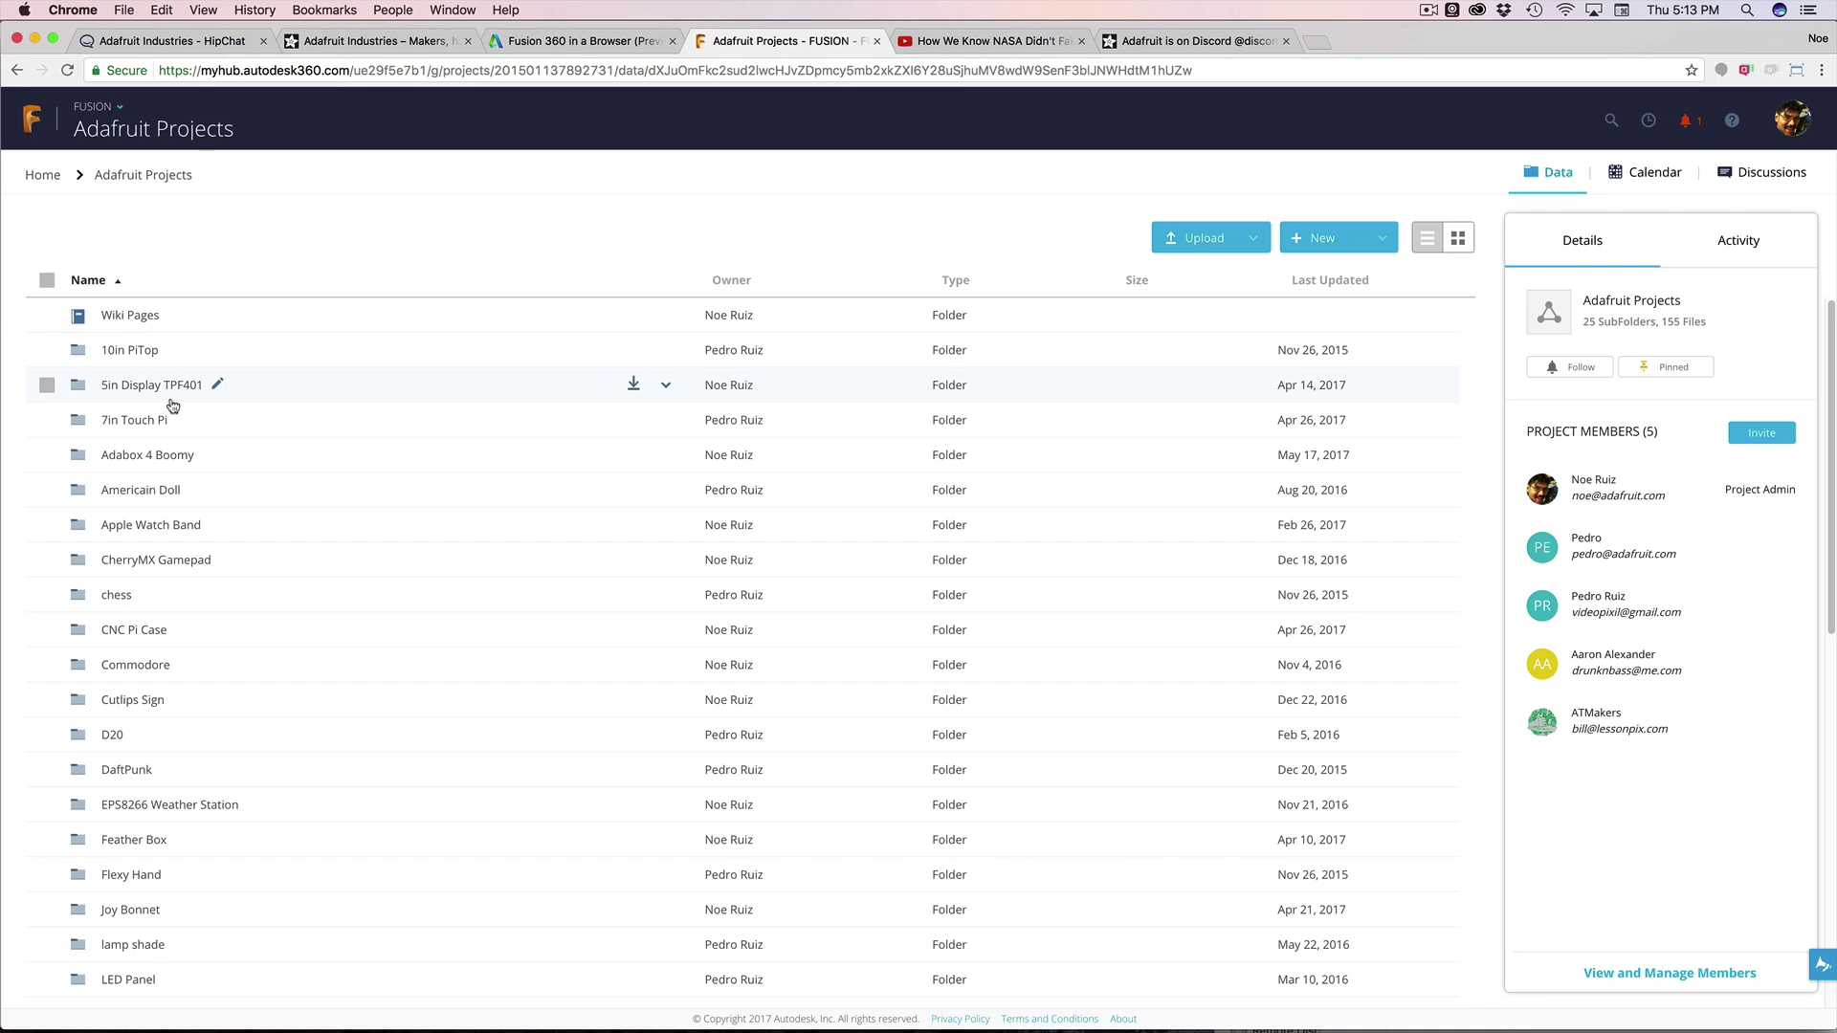
{"action": "left_click", "coordinate": [264, 560]}
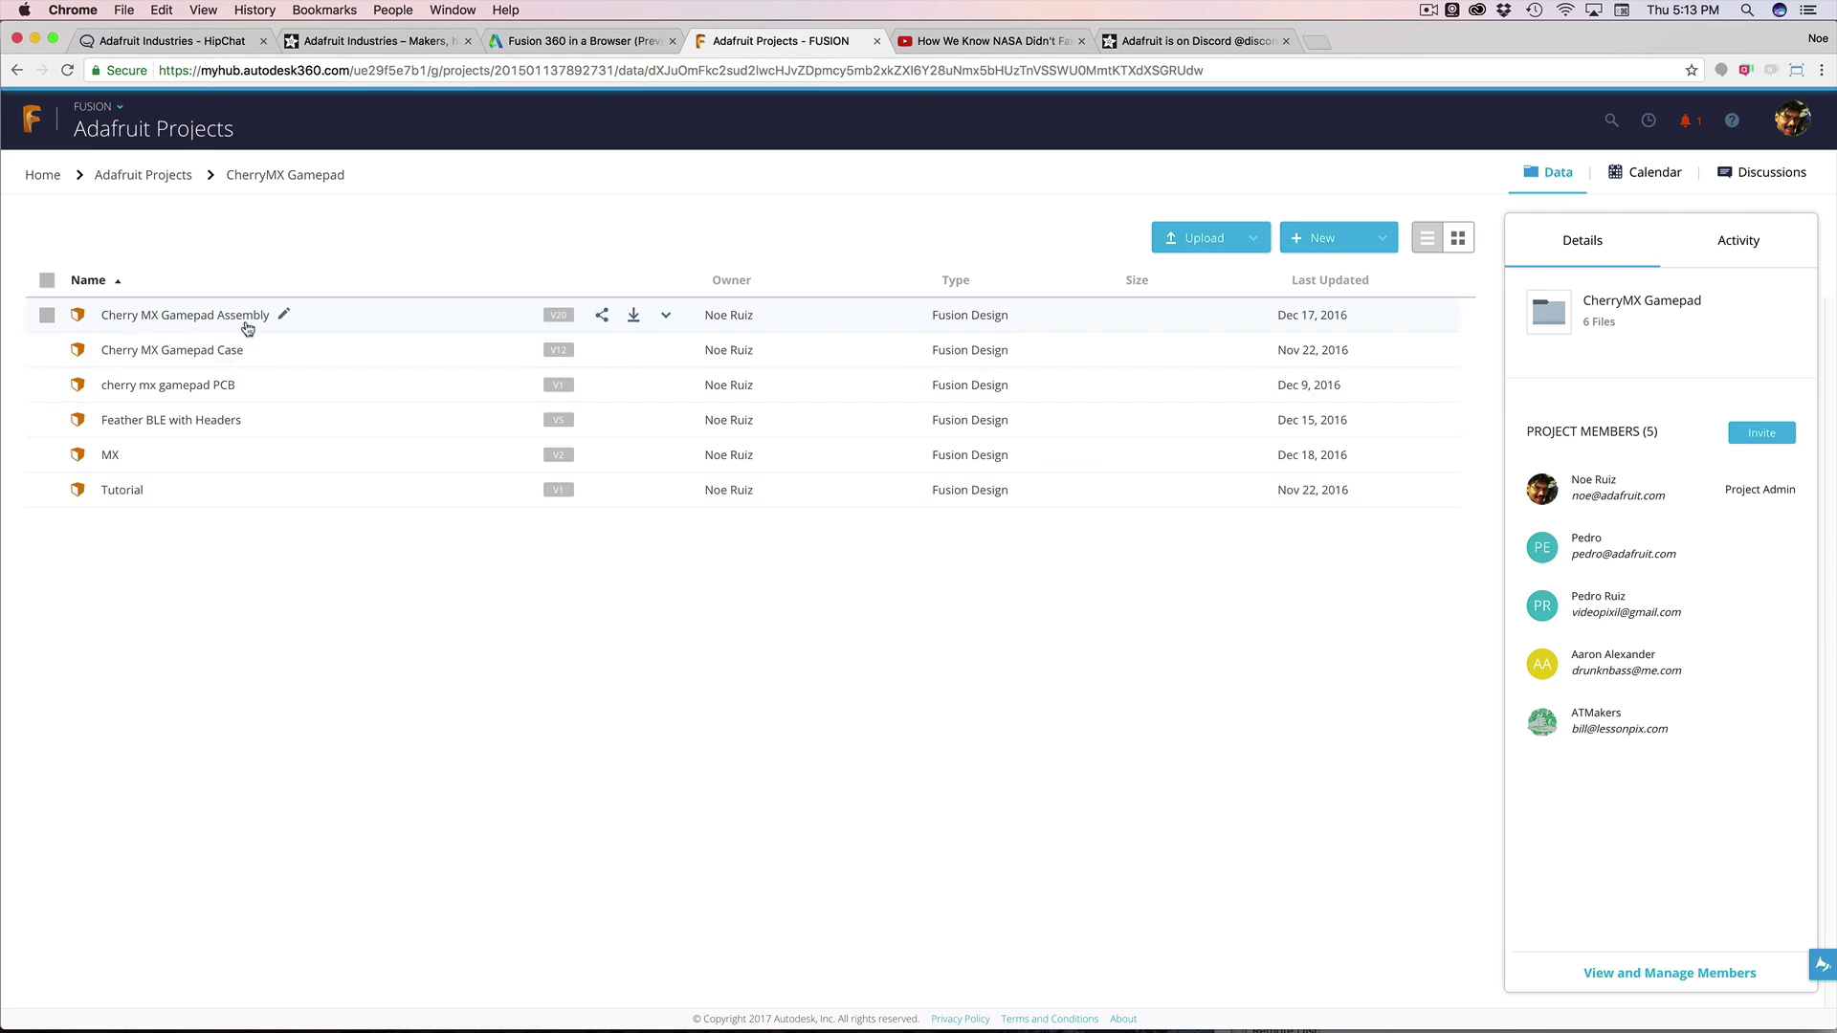
{"action": "left_click", "coordinate": [210, 350]}
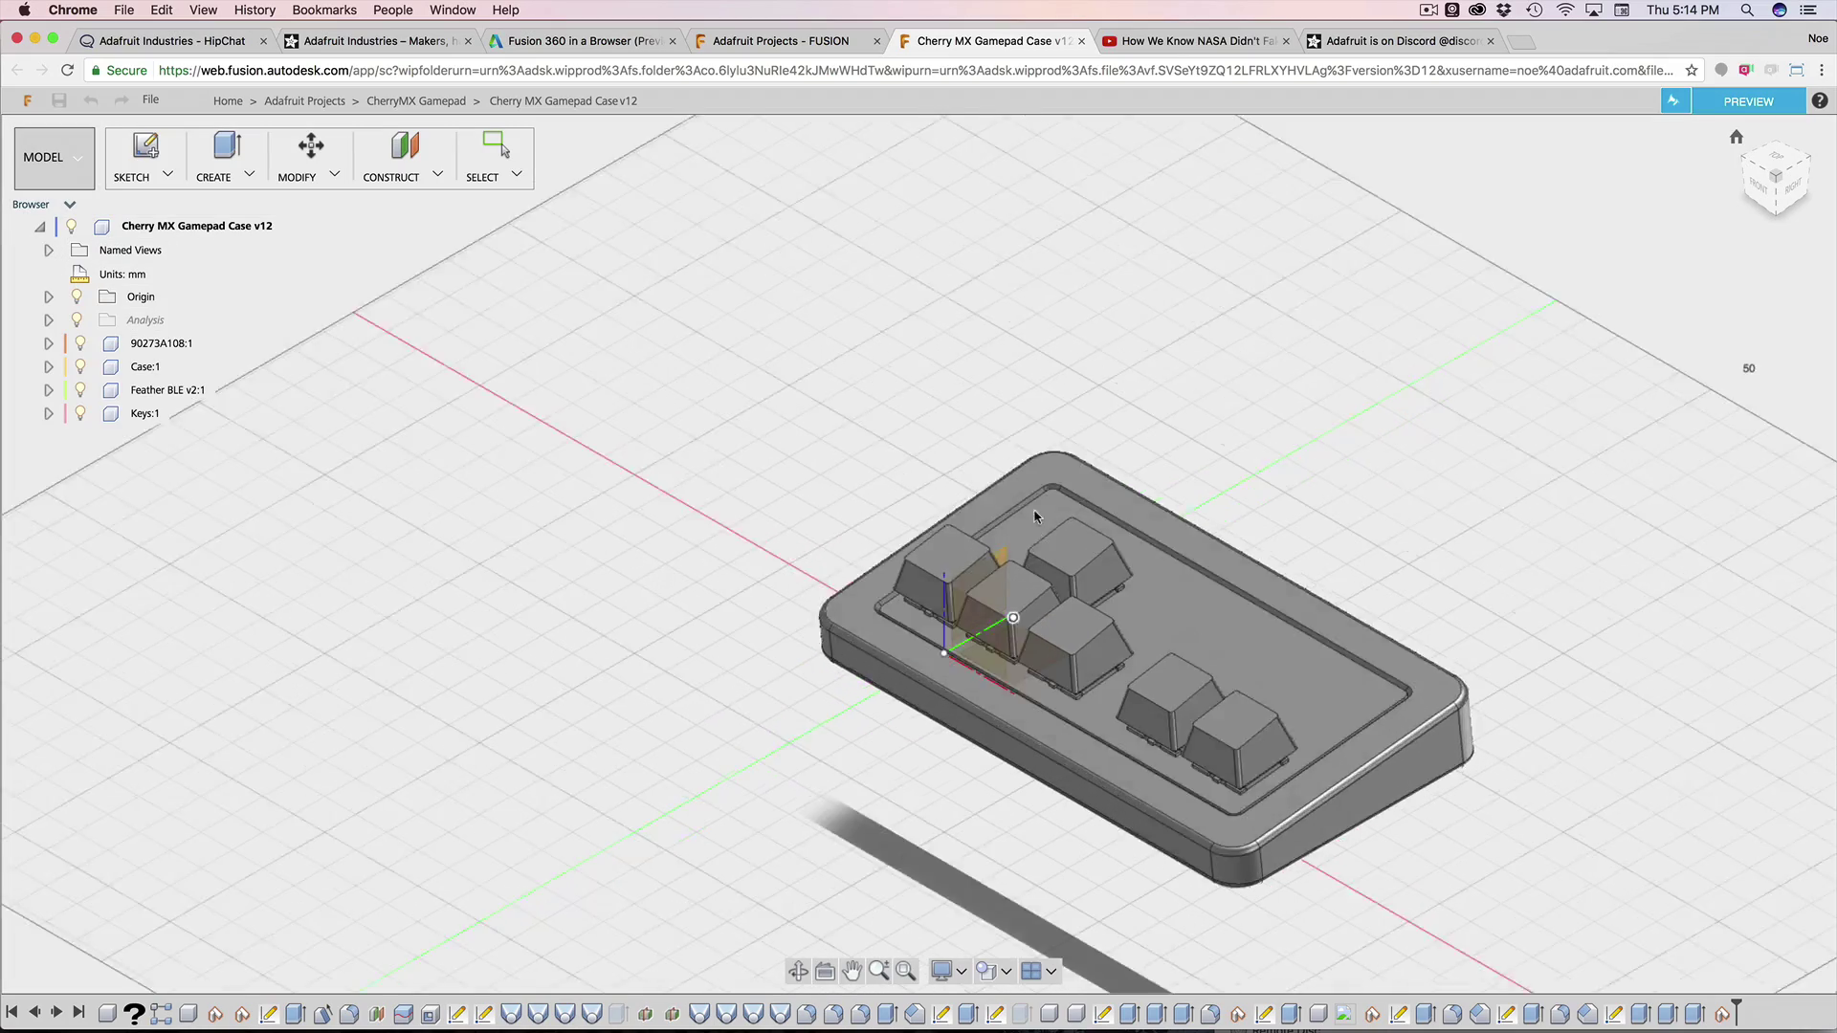
Step: Inspect the gamepad case and its keys from several angles
{"action": "scroll", "coordinate": [1034, 516], "scroll_direction": "down", "scroll_amount": 5}
{"action": "scroll", "coordinate": [1096, 648], "scroll_direction": "up", "scroll_amount": 6}
{"action": "middle_click_drag", "start_coordinate": [1135, 443], "coordinate": [519, 454]}
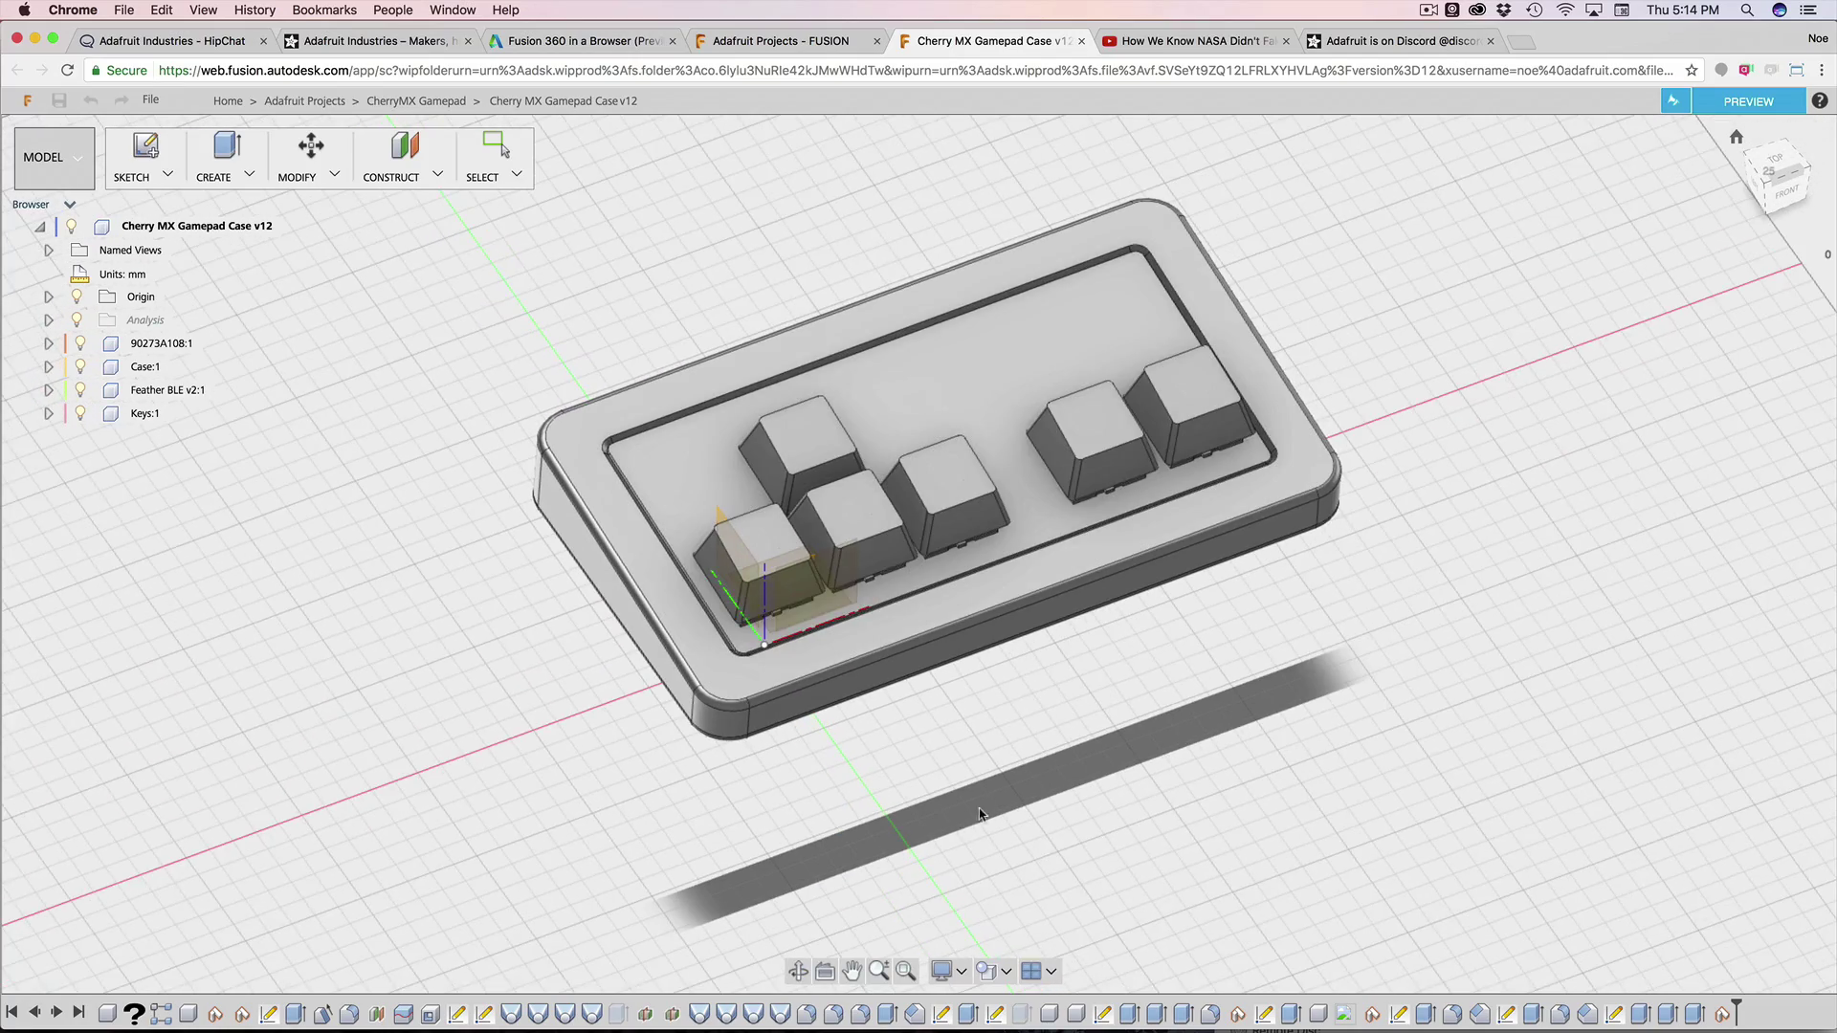
{"action": "scroll", "coordinate": [990, 808], "scroll_direction": "up", "scroll_amount": 6}
{"action": "scroll", "coordinate": [989, 806], "scroll_direction": "down", "scroll_amount": 8}
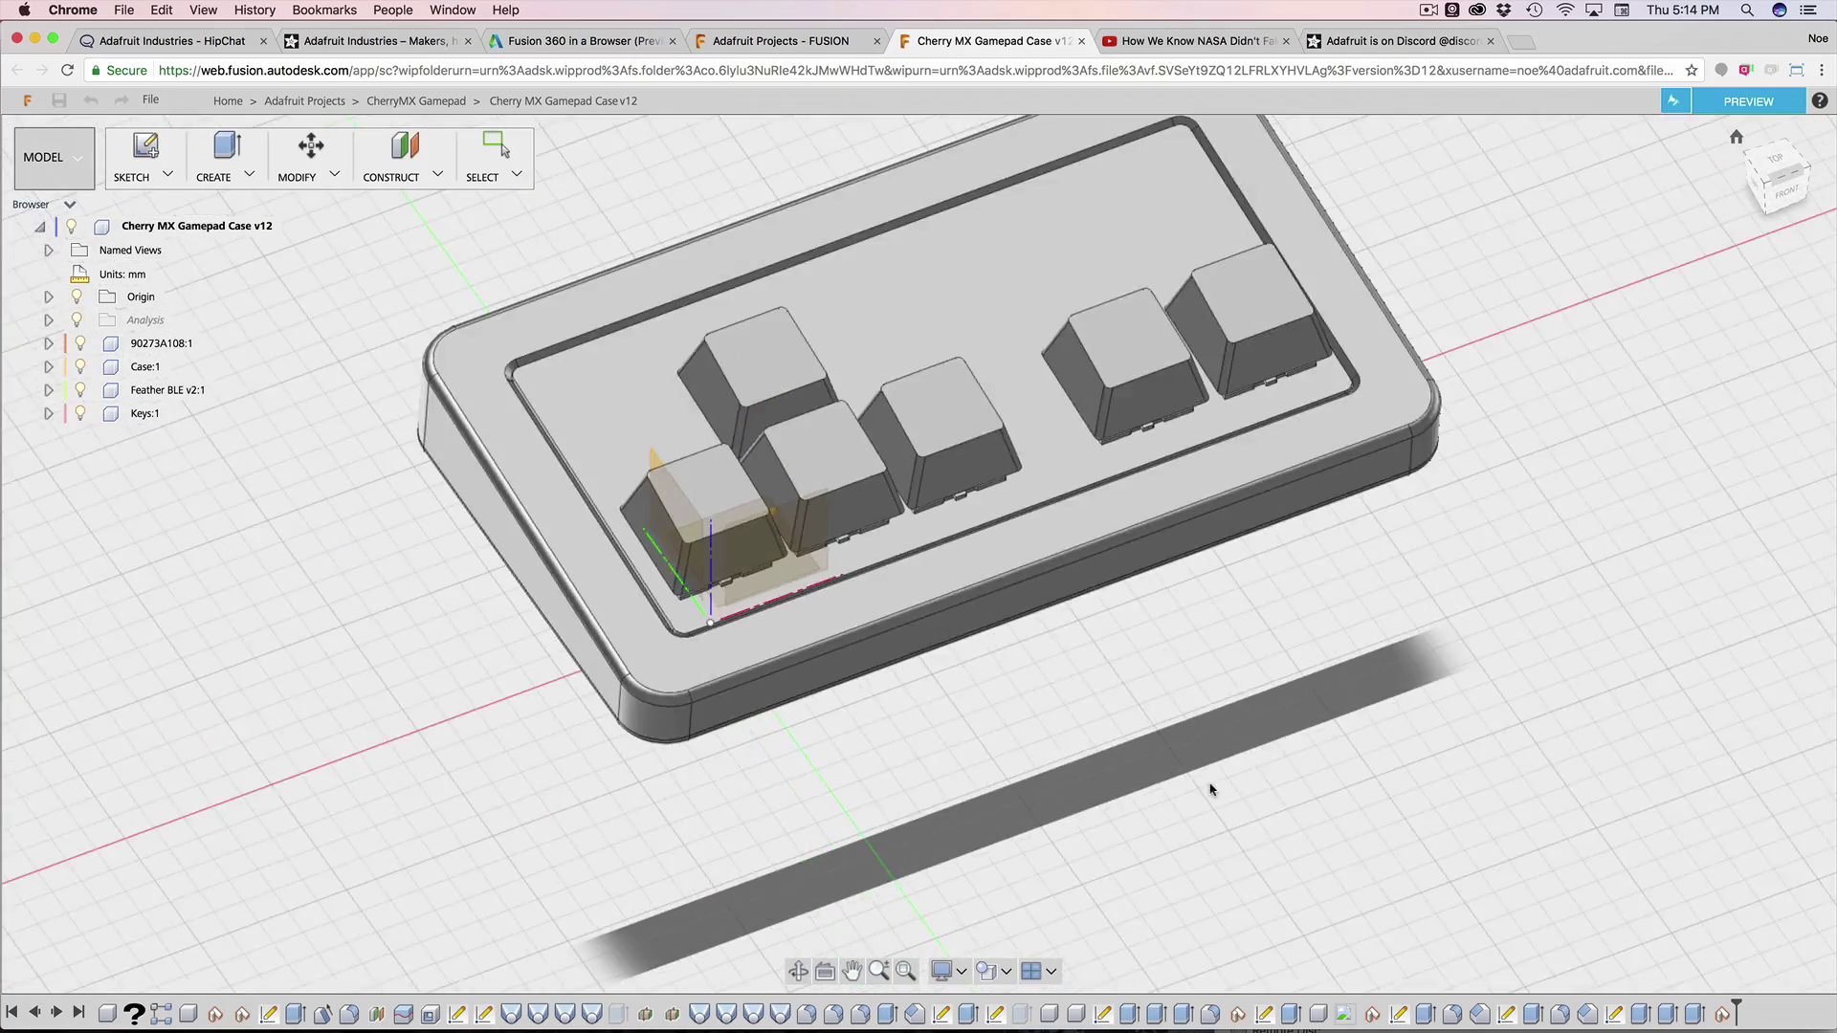
{"action": "middle_click_drag", "start_coordinate": [989, 805], "coordinate": [1212, 736], "text": "shift"}
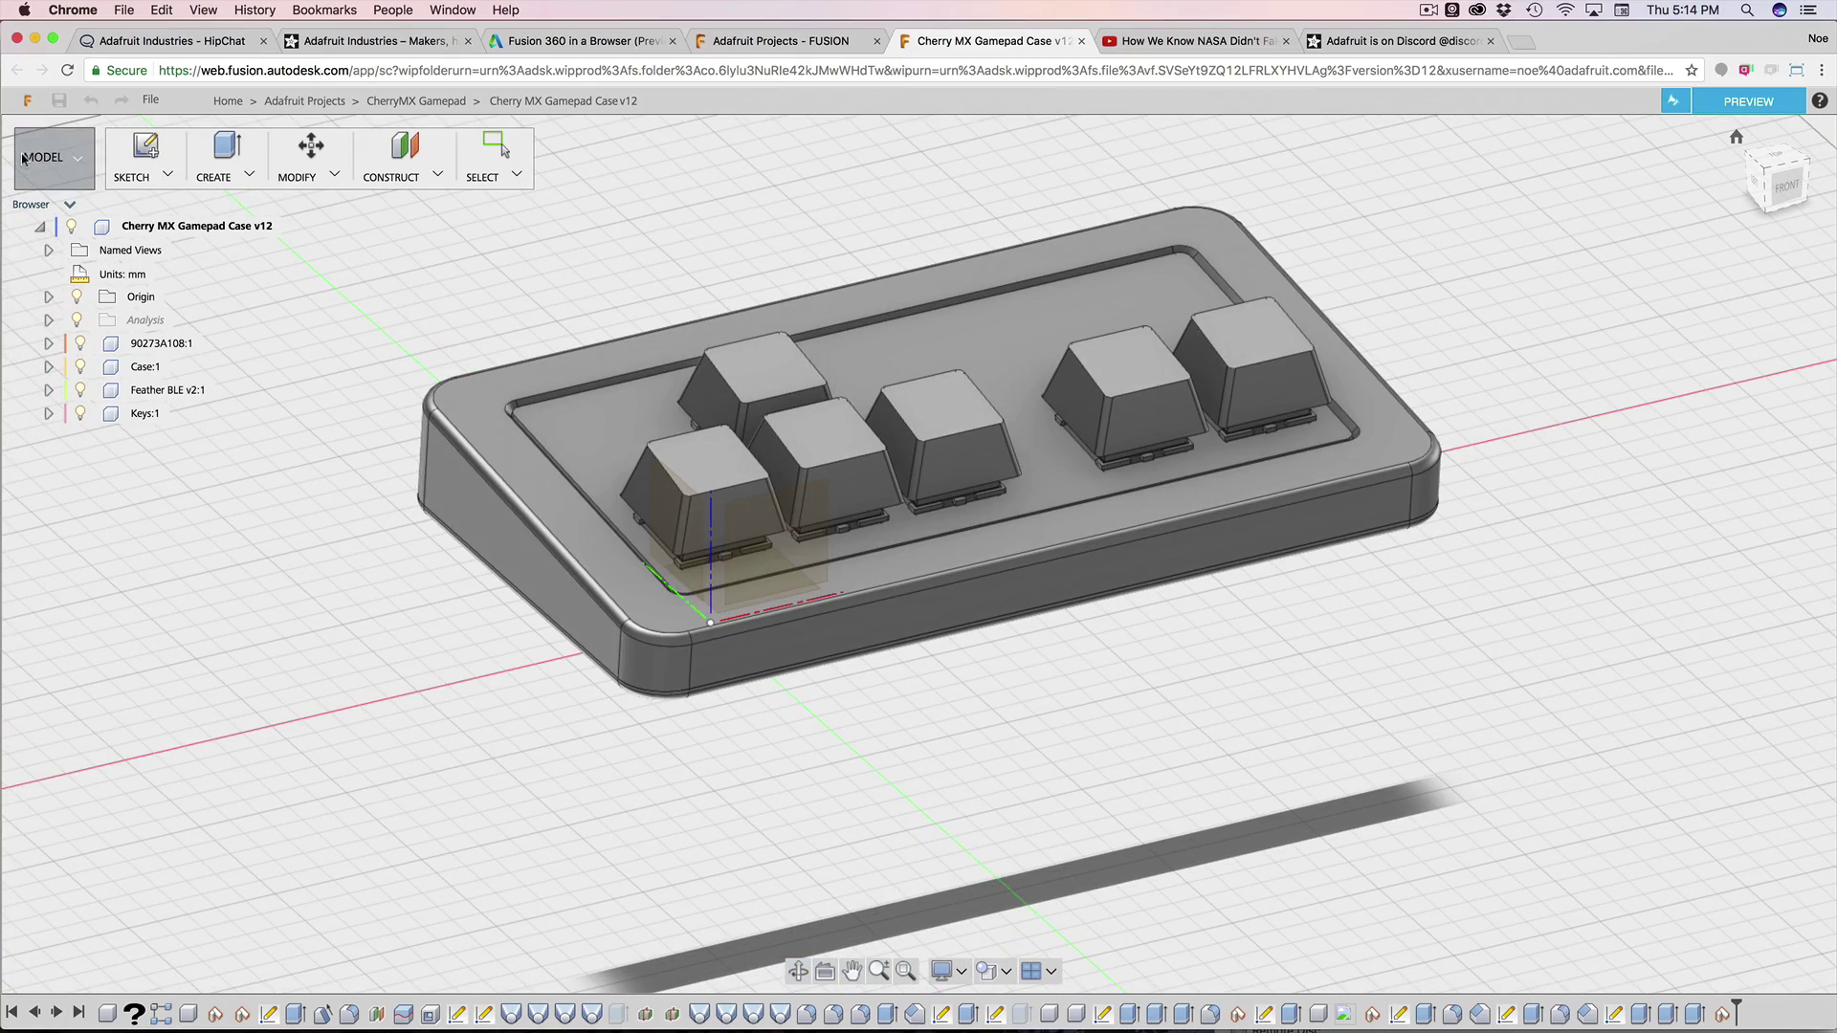
Step: Review which sketching, creation, modification and construction commands the browser version of the modeling workspace offers
{"action": "left_click", "coordinate": [55, 158]}
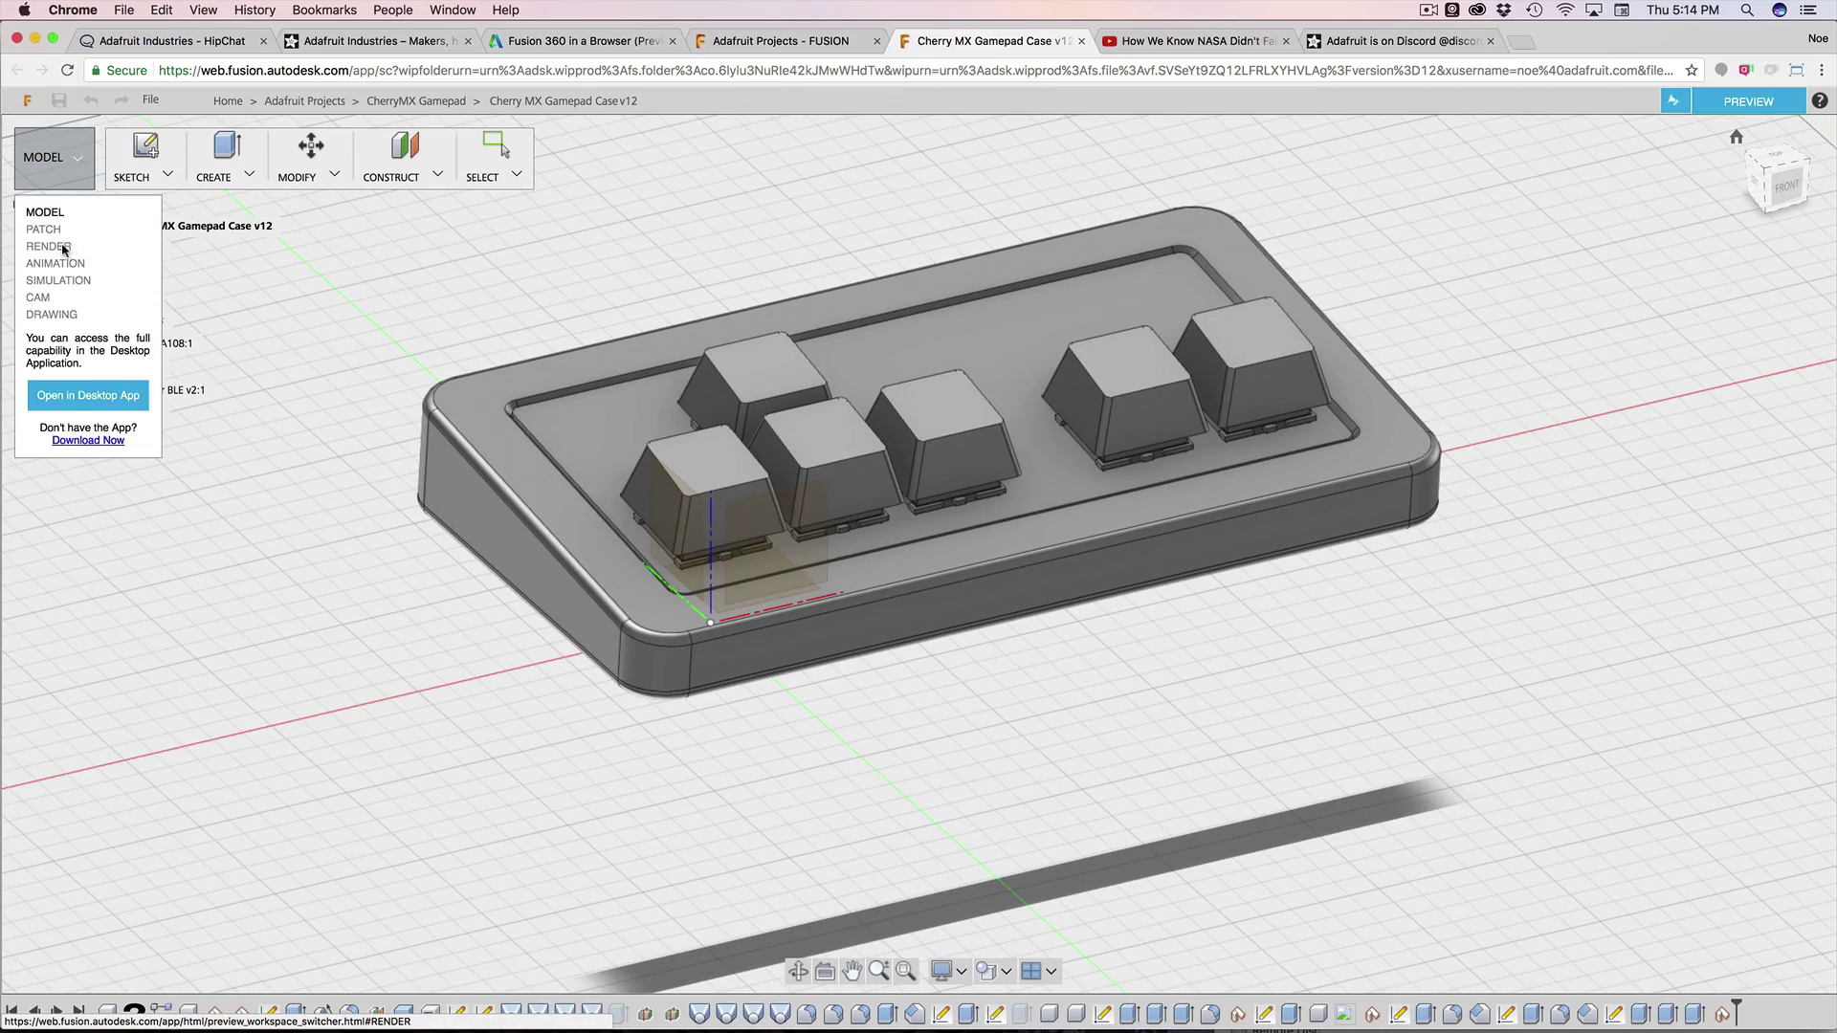
{"action": "left_click", "coordinate": [168, 173]}
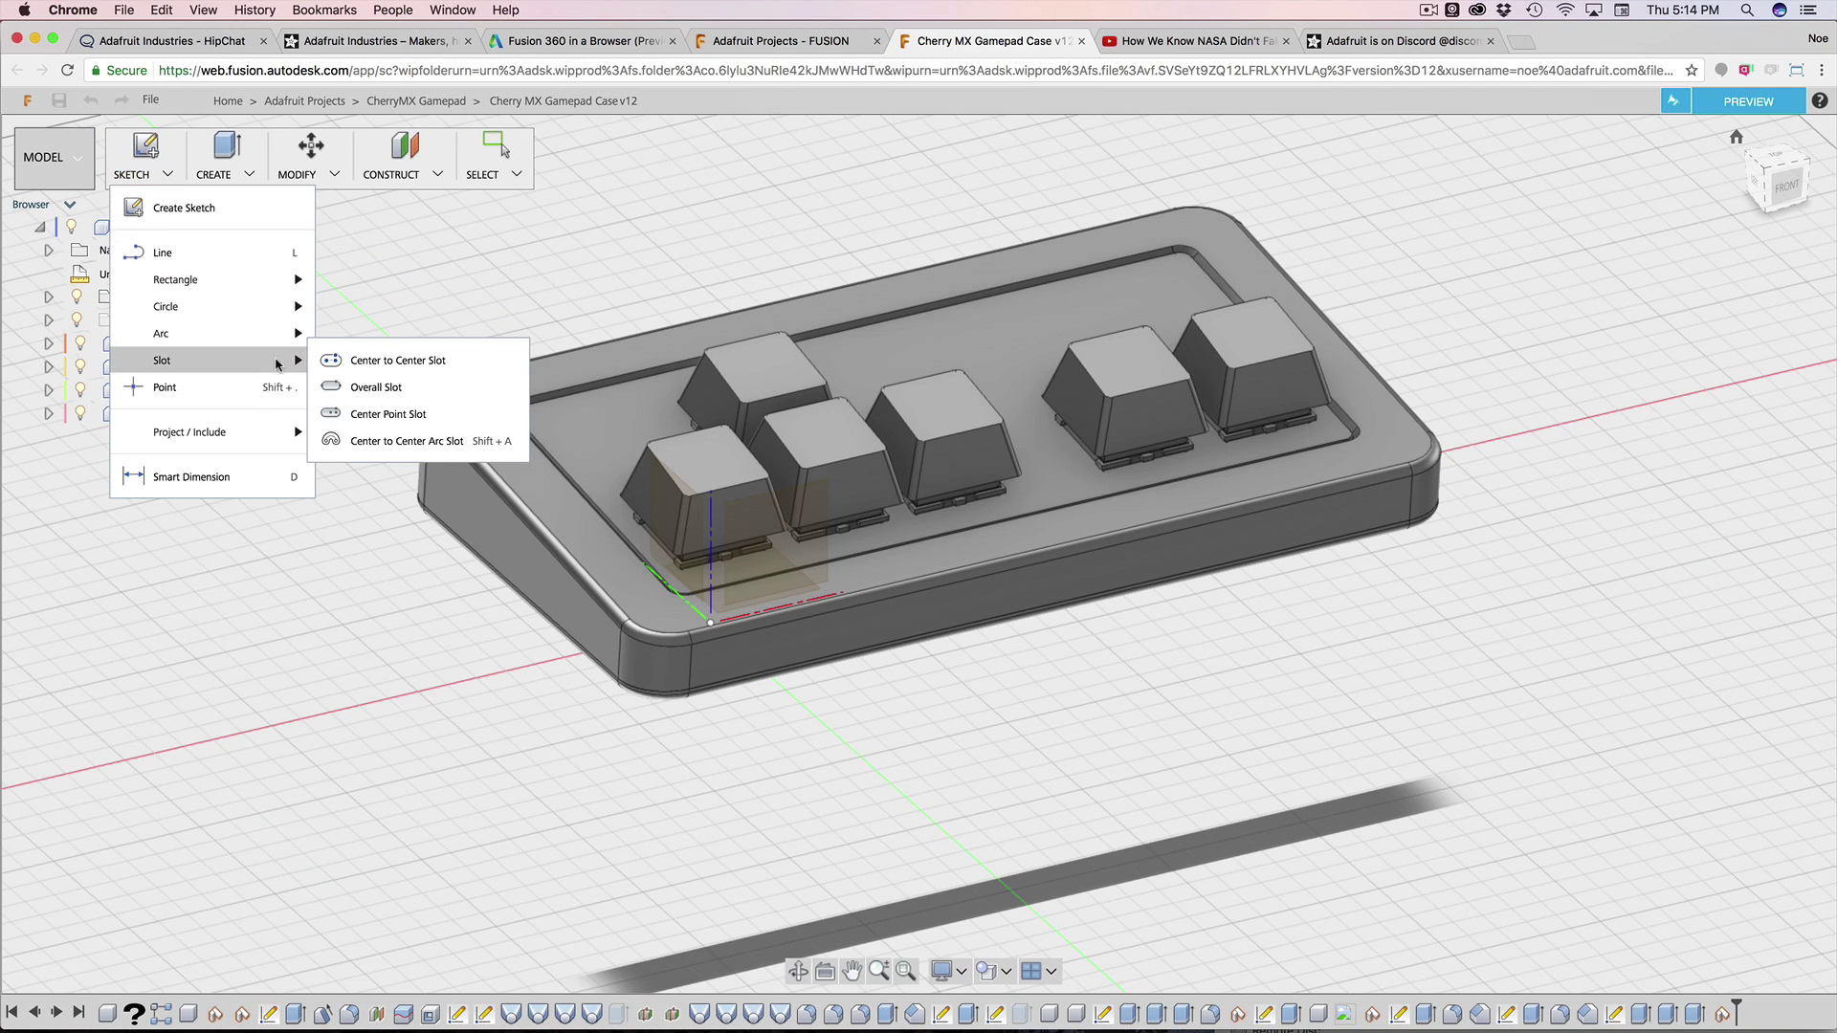
{"action": "mouse_move", "coordinate": [276, 316]}
{"action": "left_click", "coordinate": [436, 223]}
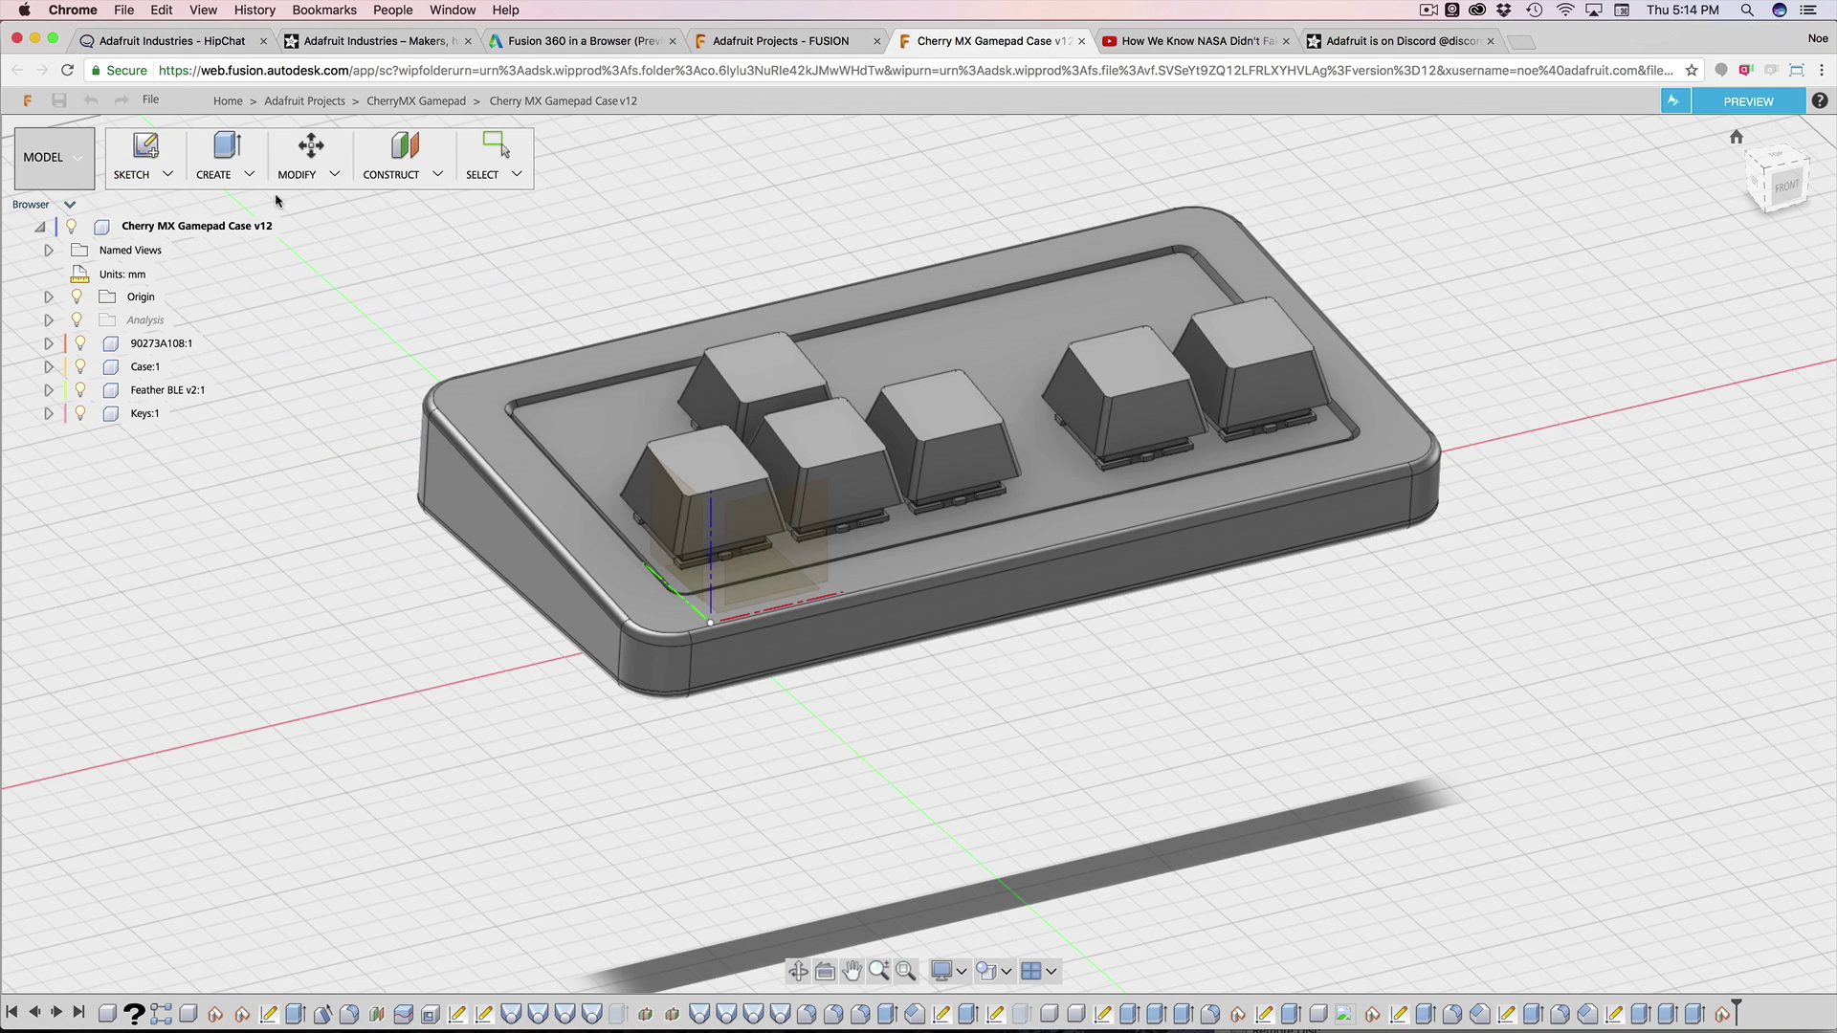
{"action": "left_click", "coordinate": [250, 176]}
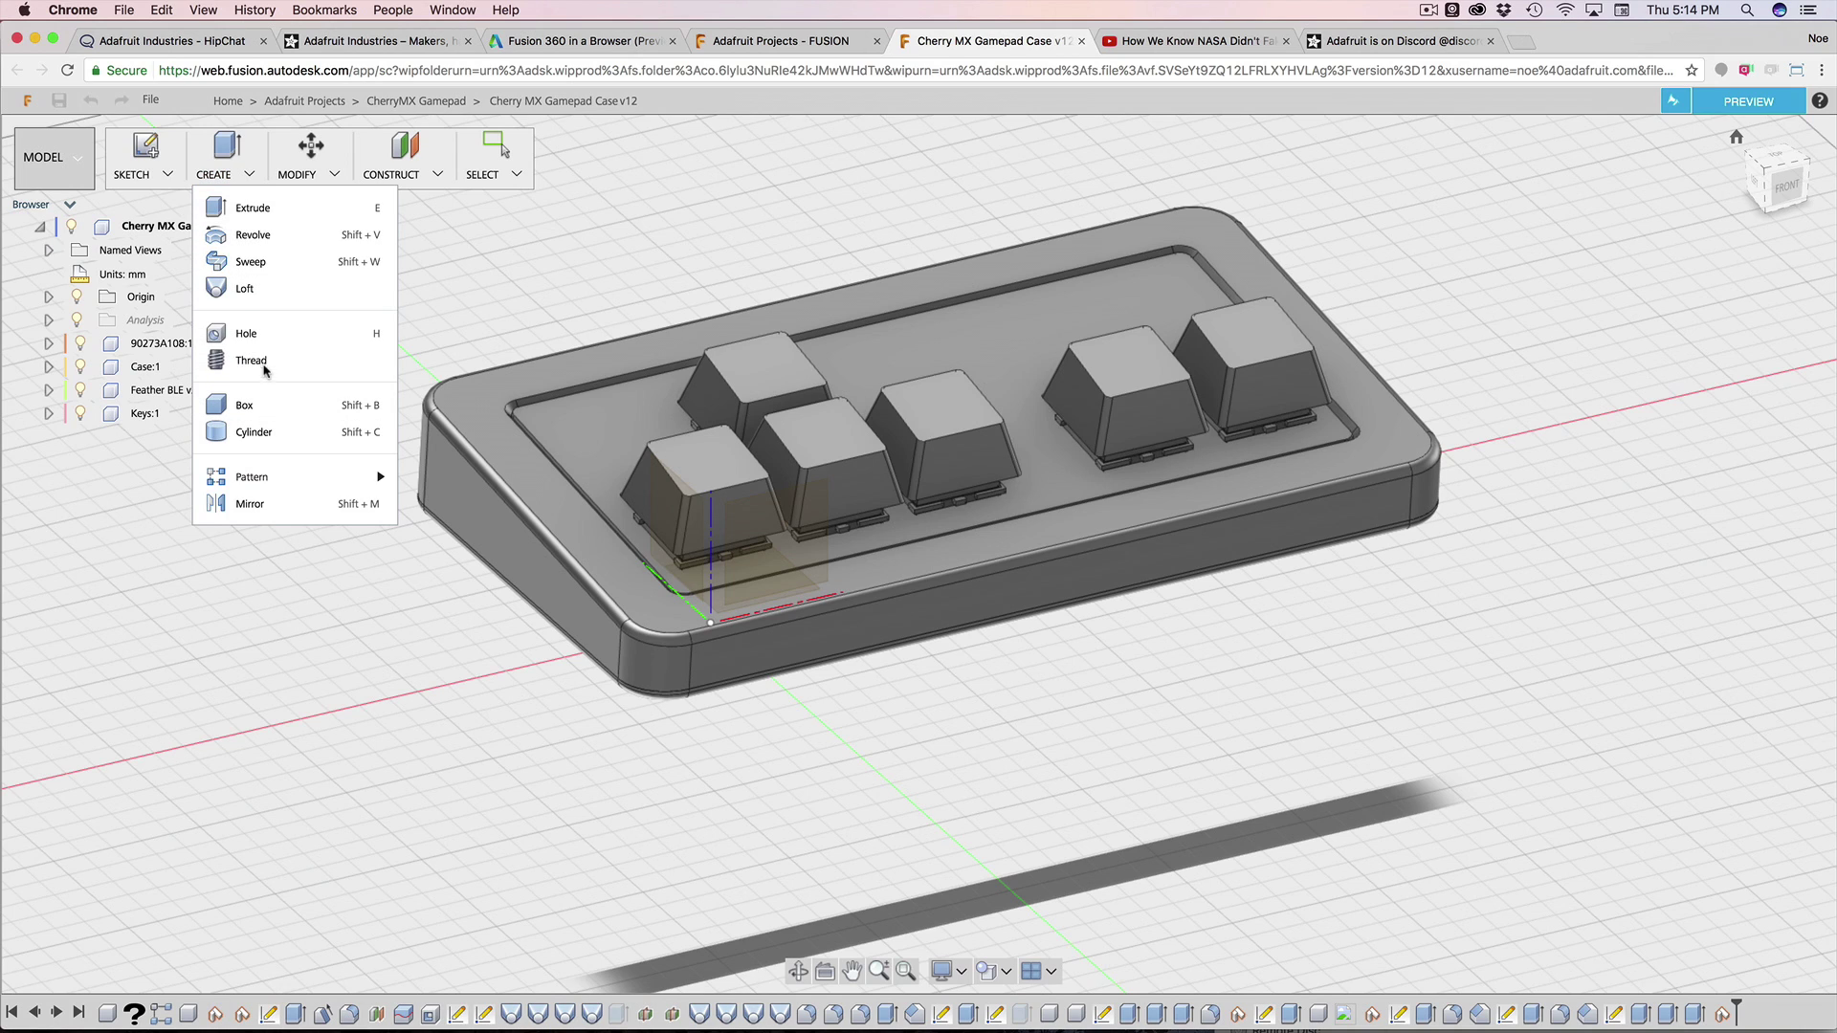
{"action": "mouse_move", "coordinate": [273, 477]}
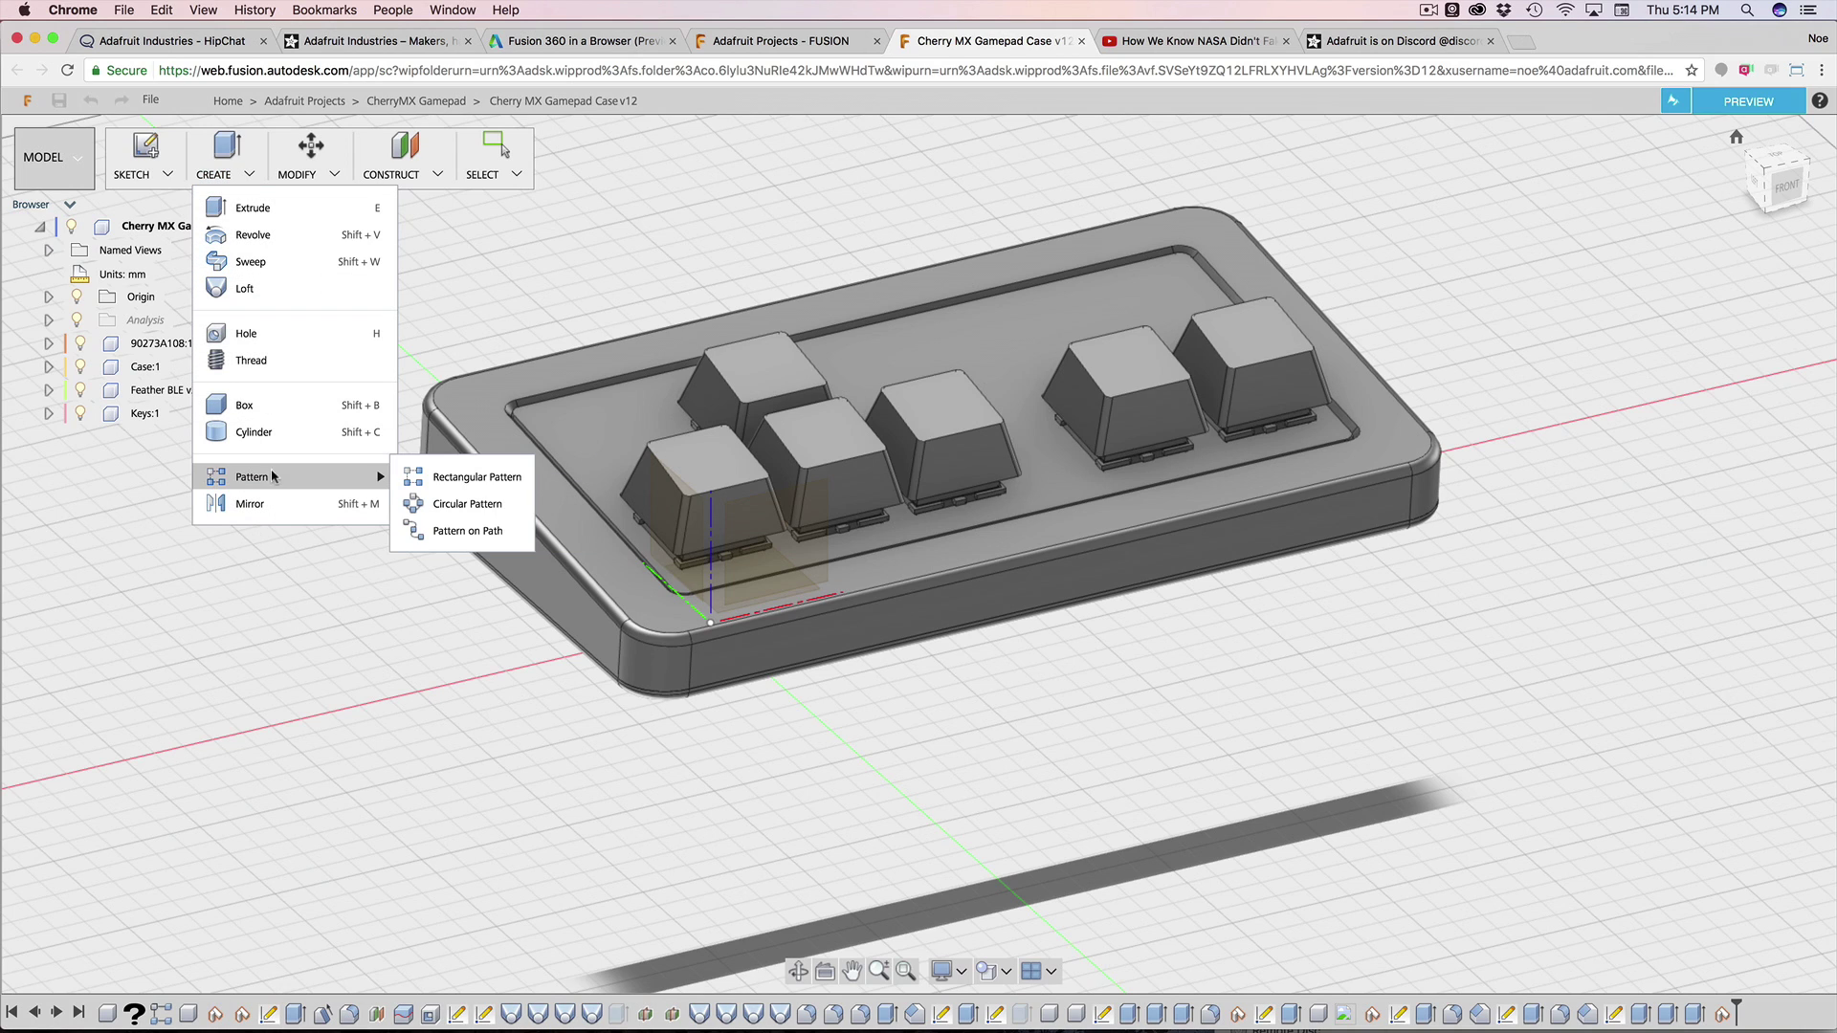
{"action": "left_click", "coordinate": [318, 177]}
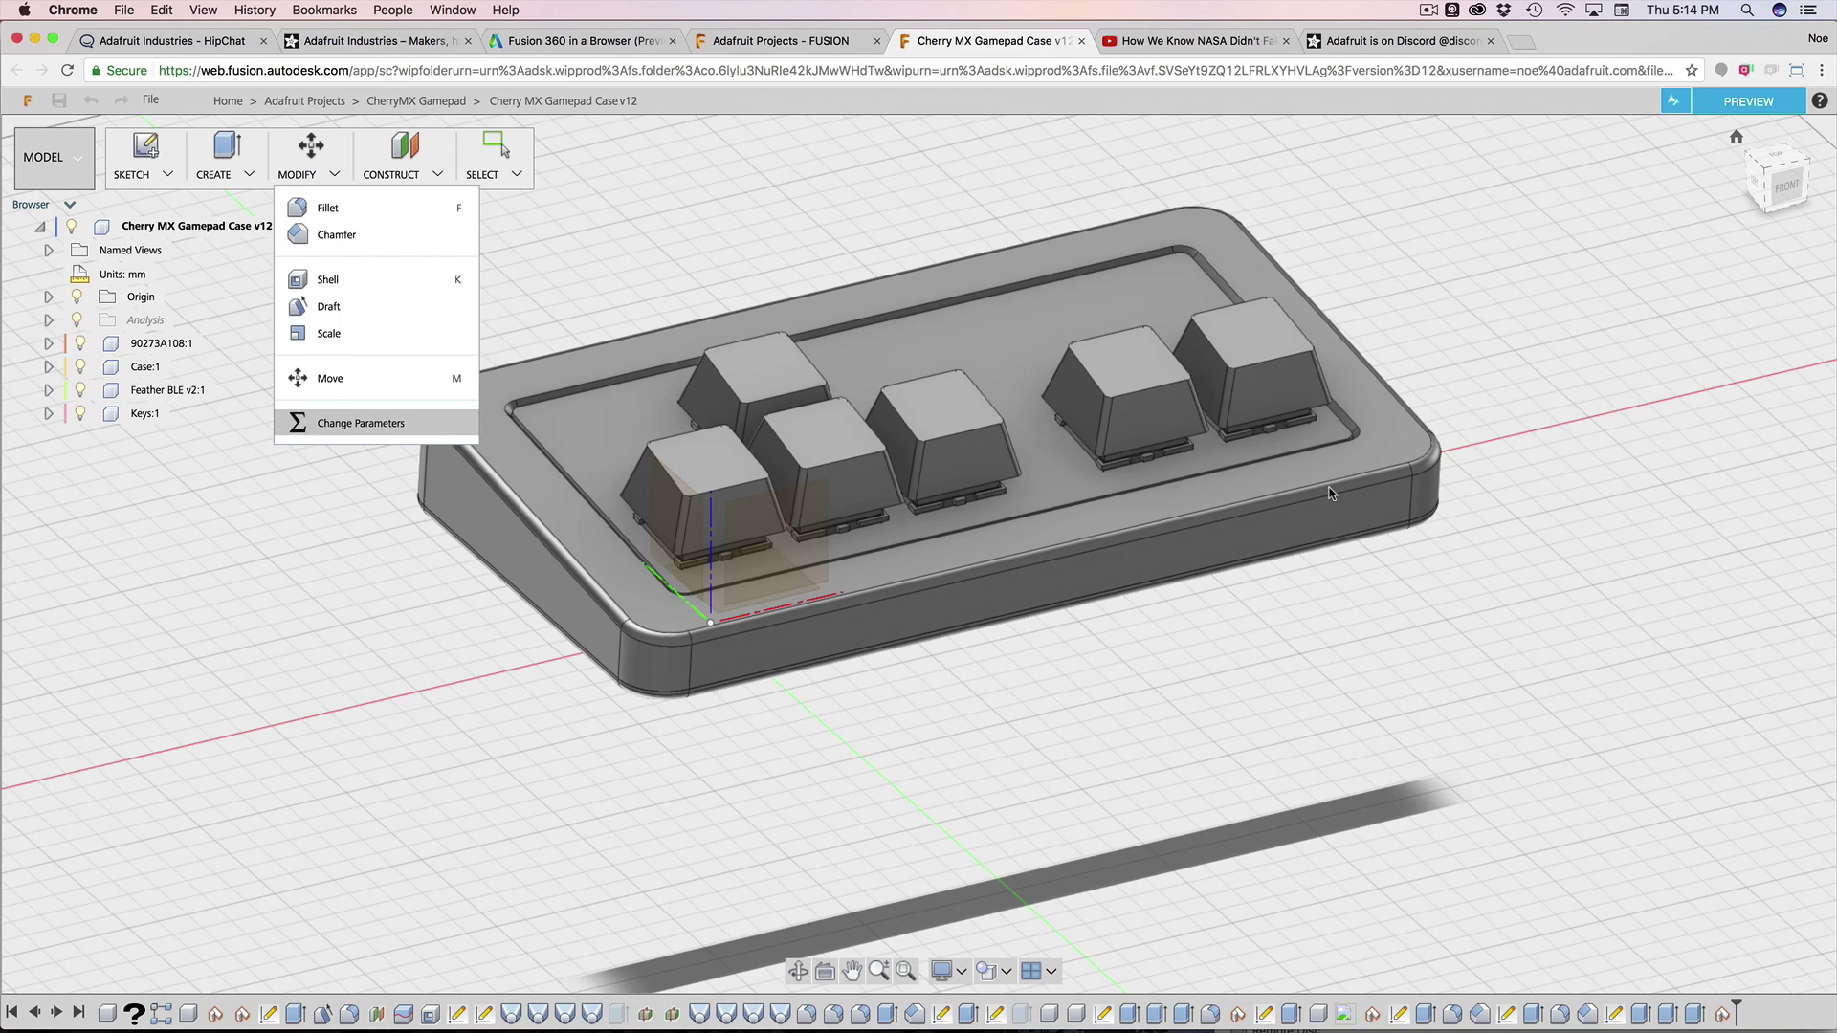
{"action": "left_click", "coordinate": [1786, 698]}
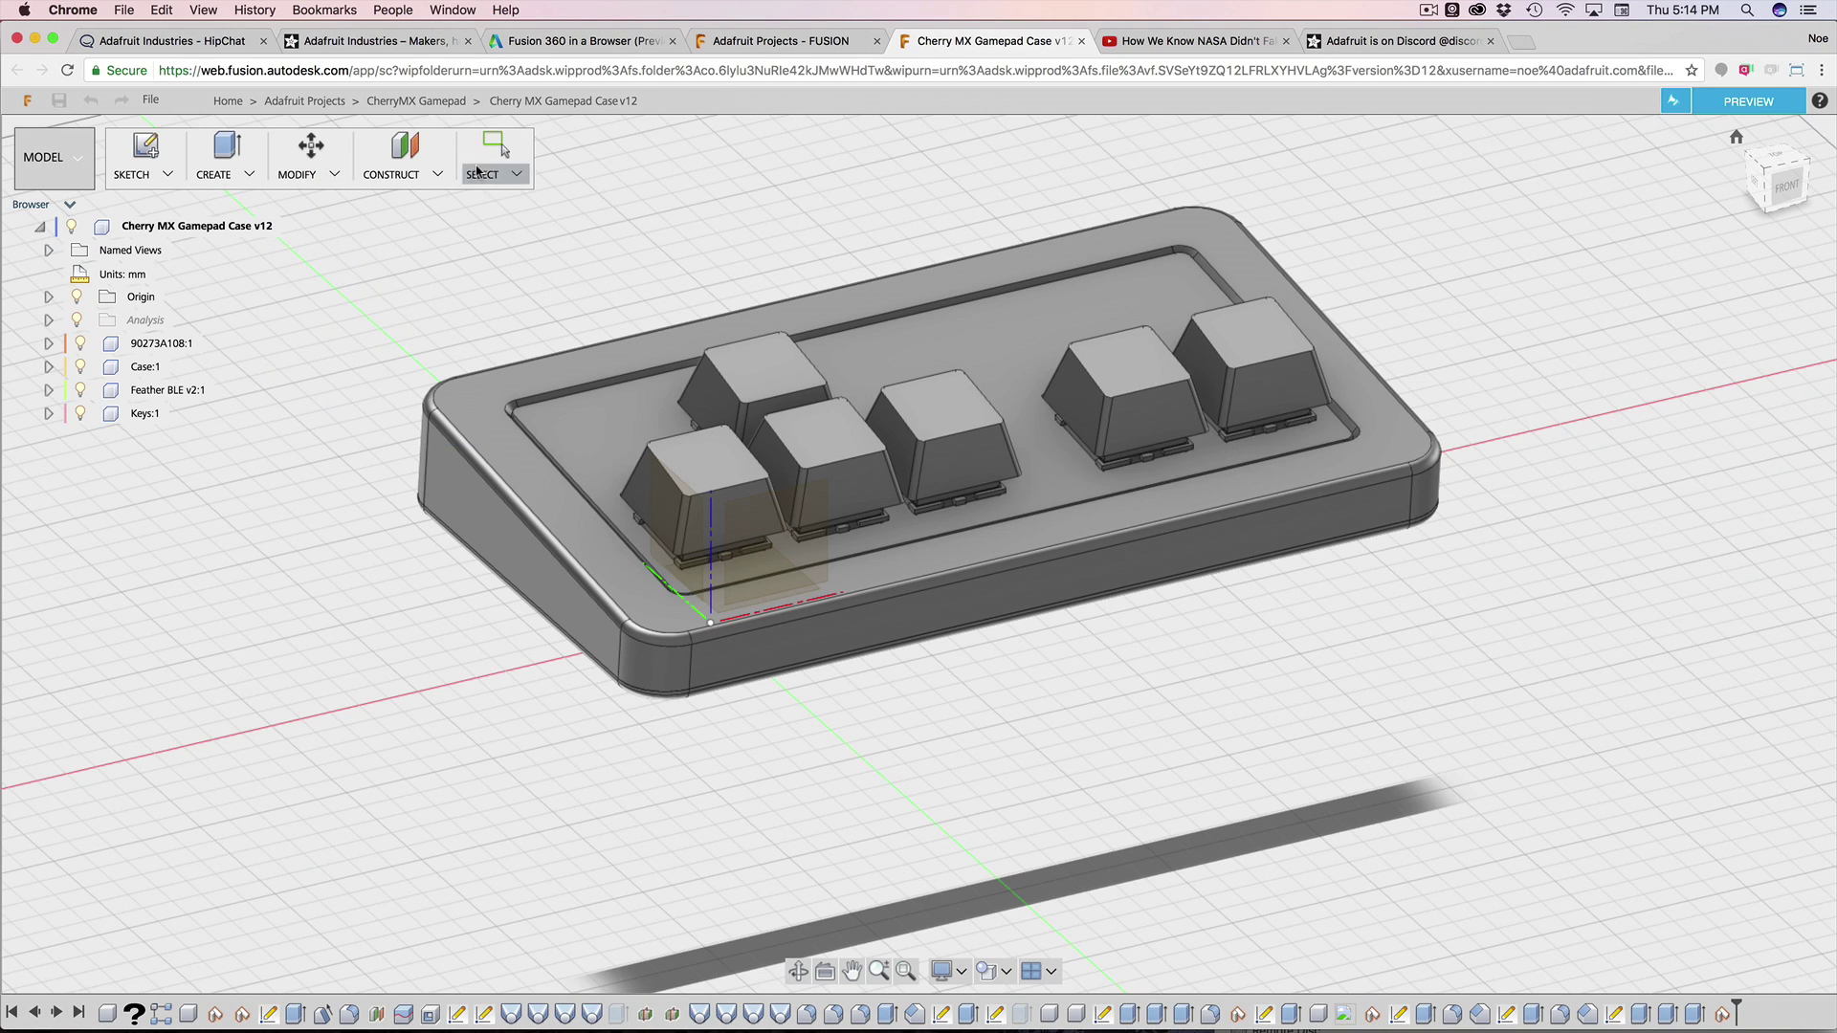
{"action": "left_click", "coordinate": [426, 182]}
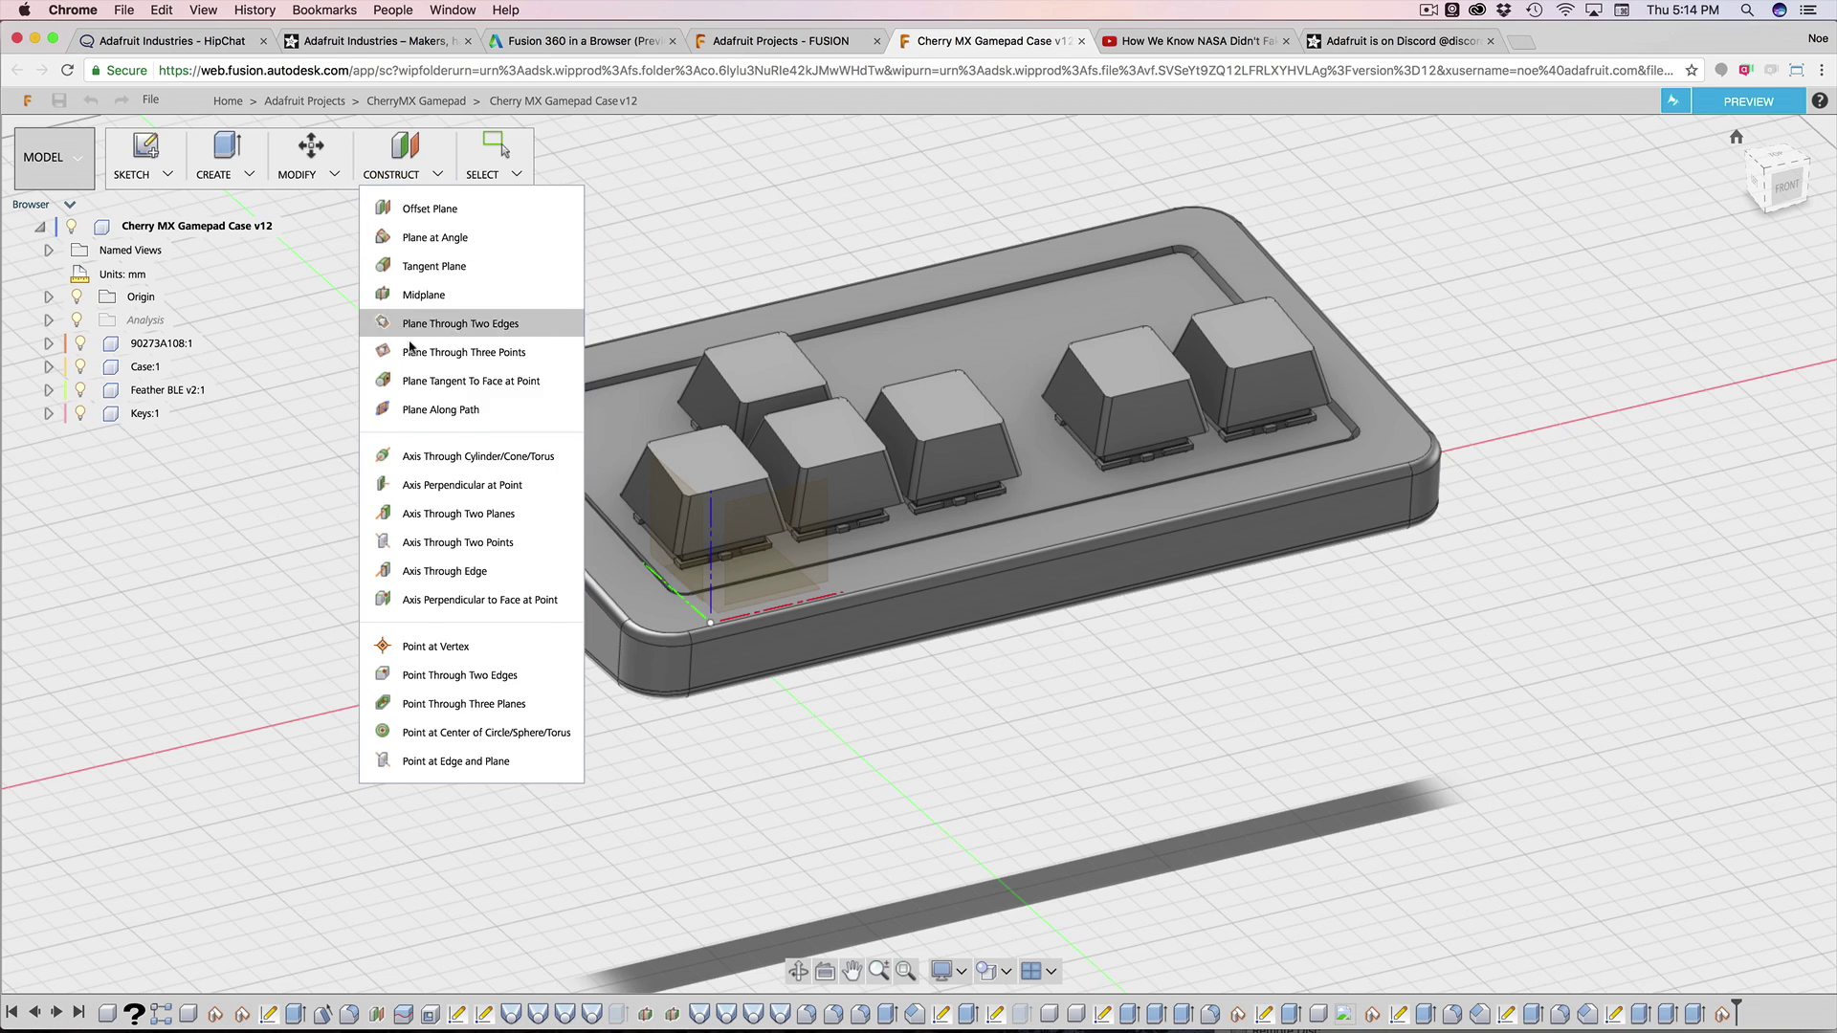
{"action": "left_click", "coordinate": [440, 173]}
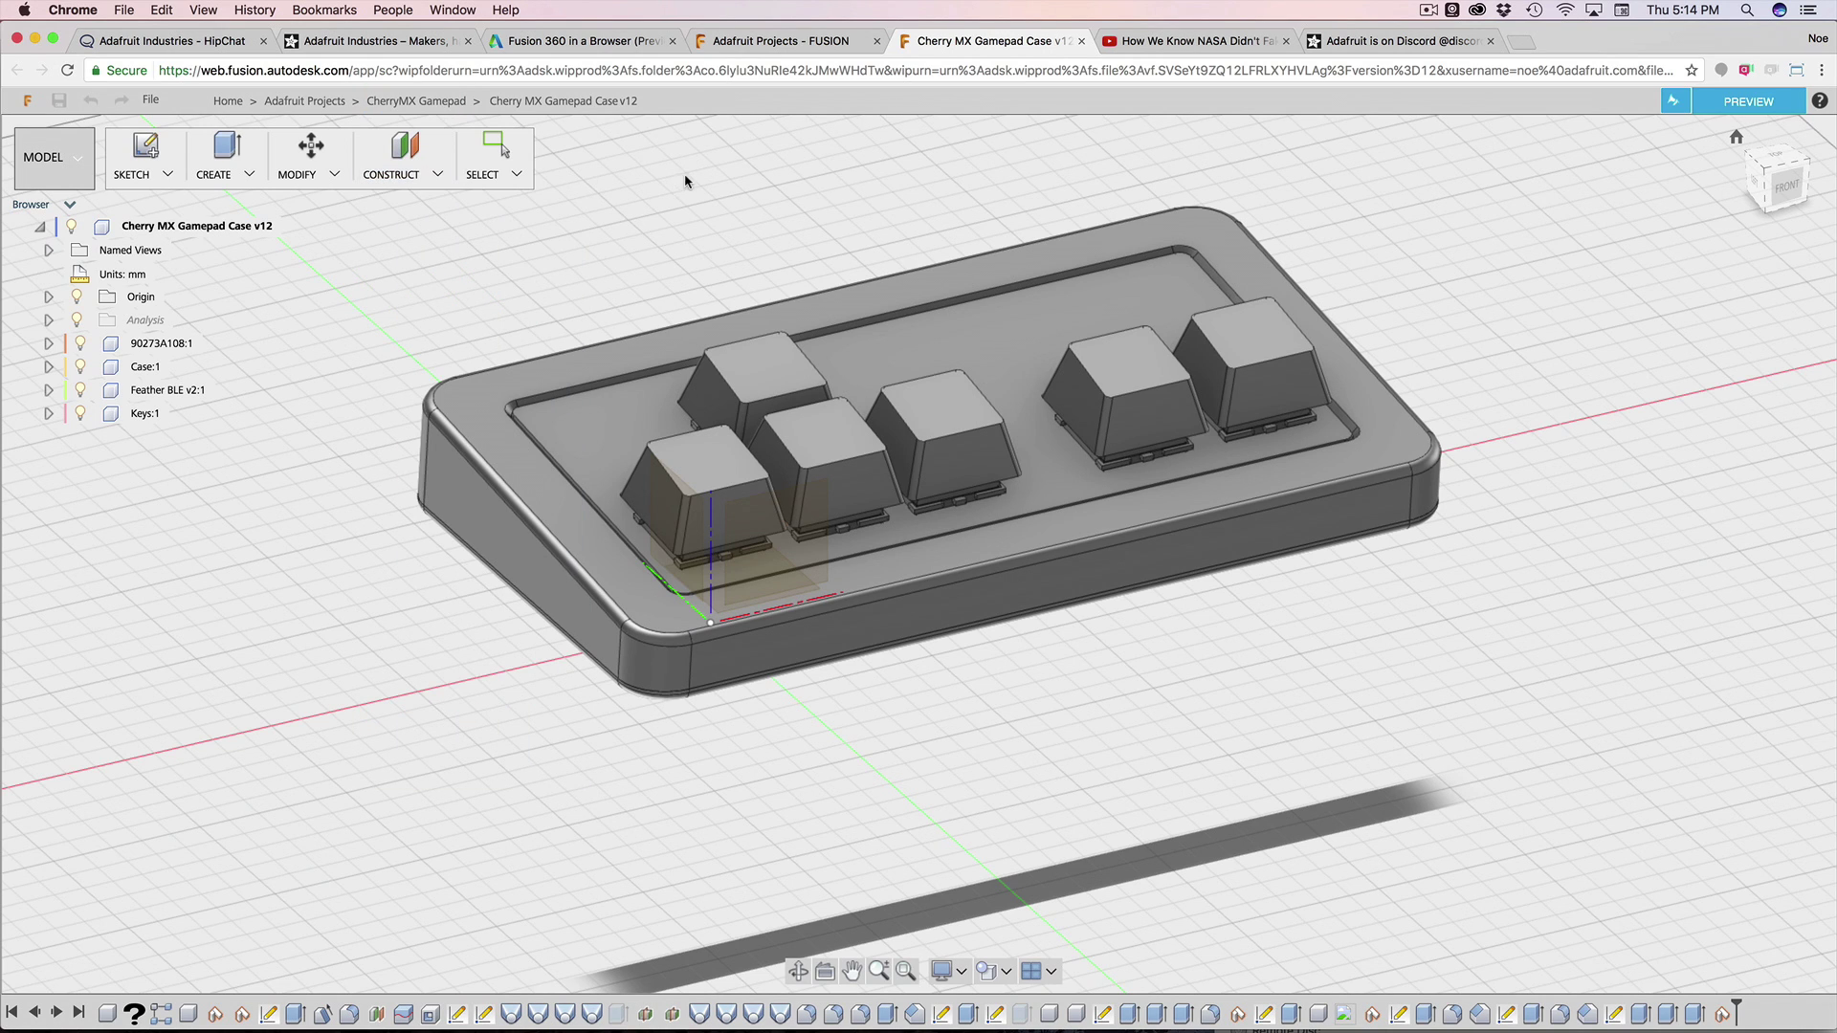
Step: Open the Loft5 feature for editing, review its first profile takeoff options, and cancel the edit
{"action": "double_click", "coordinate": [701, 1014]}
{"action": "mouse_move", "coordinate": [1338, 761]}
{"action": "middle_mouse_down", "text": "shift"}
{"action": "mouse_move", "coordinate": [1060, 727]}
{"action": "mouse_move", "coordinate": [1167, 693]}
{"action": "middle_mouse_up", "text": "shift"}
{"action": "scroll", "coordinate": [968, 582], "scroll_direction": "up", "scroll_amount": 5}
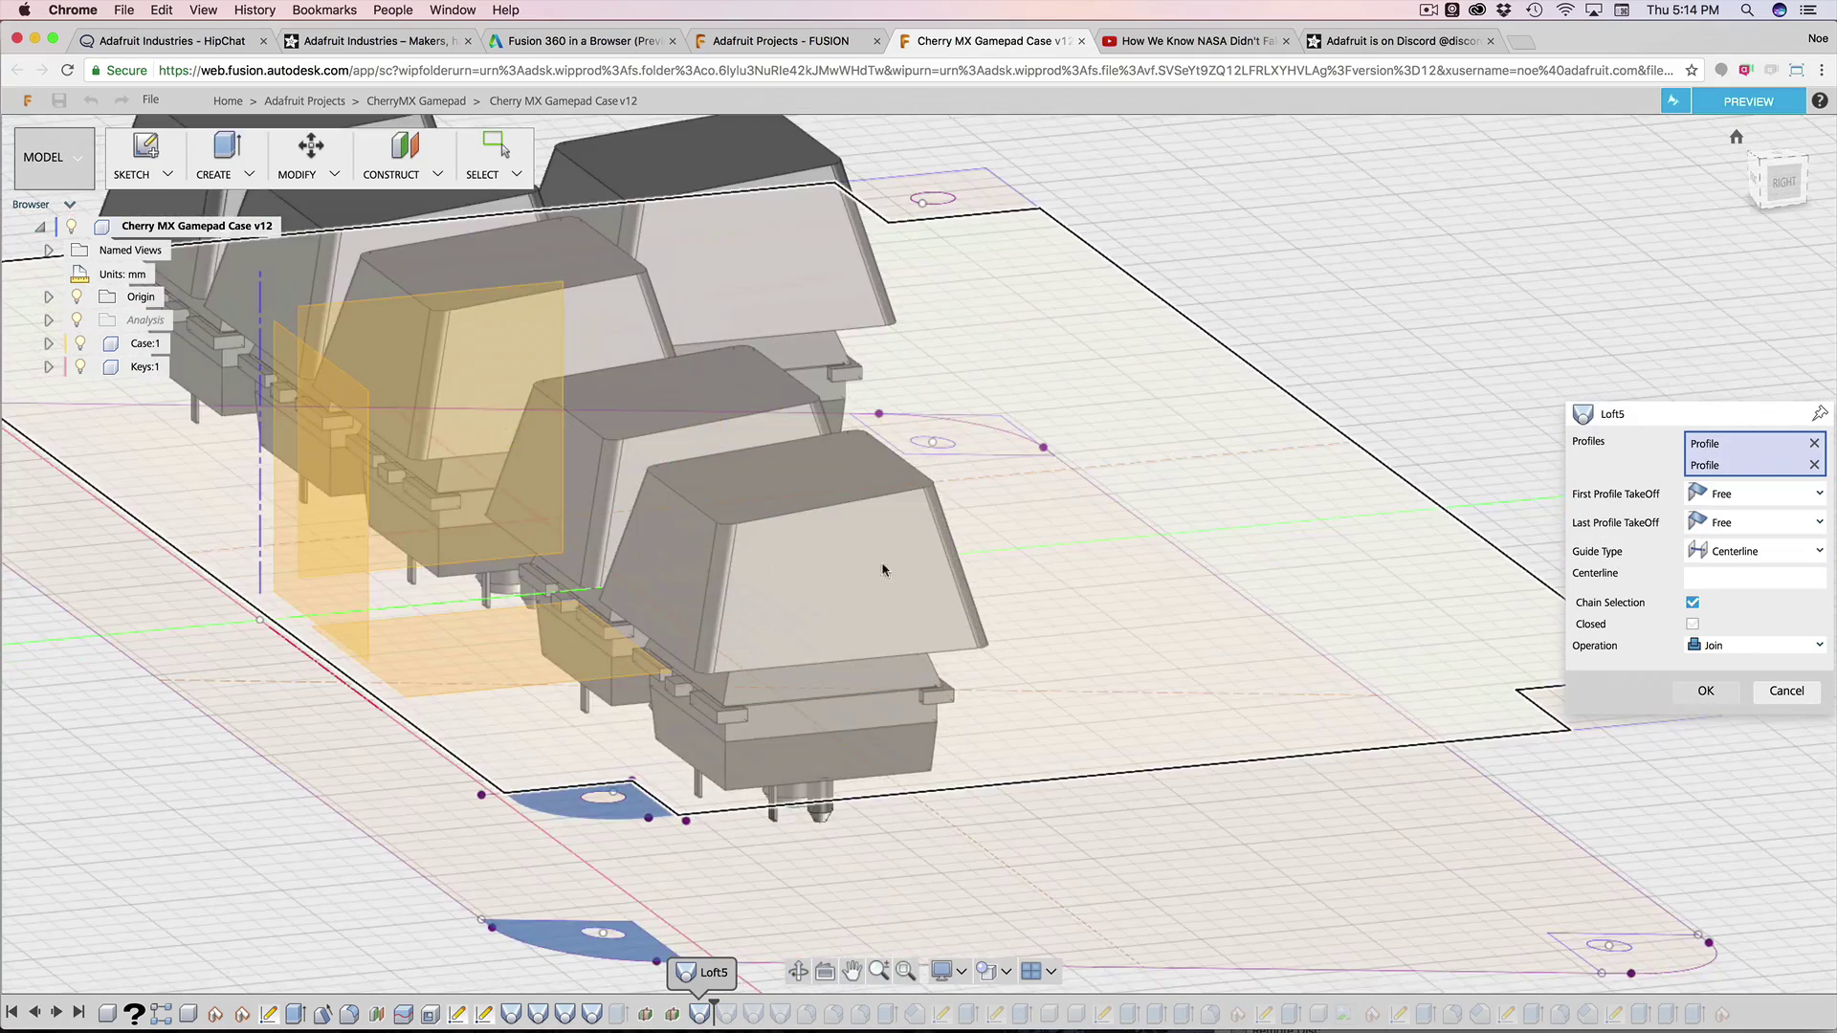
{"action": "scroll", "coordinate": [703, 574], "scroll_direction": "down", "scroll_amount": 3}
{"action": "left_click", "coordinate": [1757, 505]}
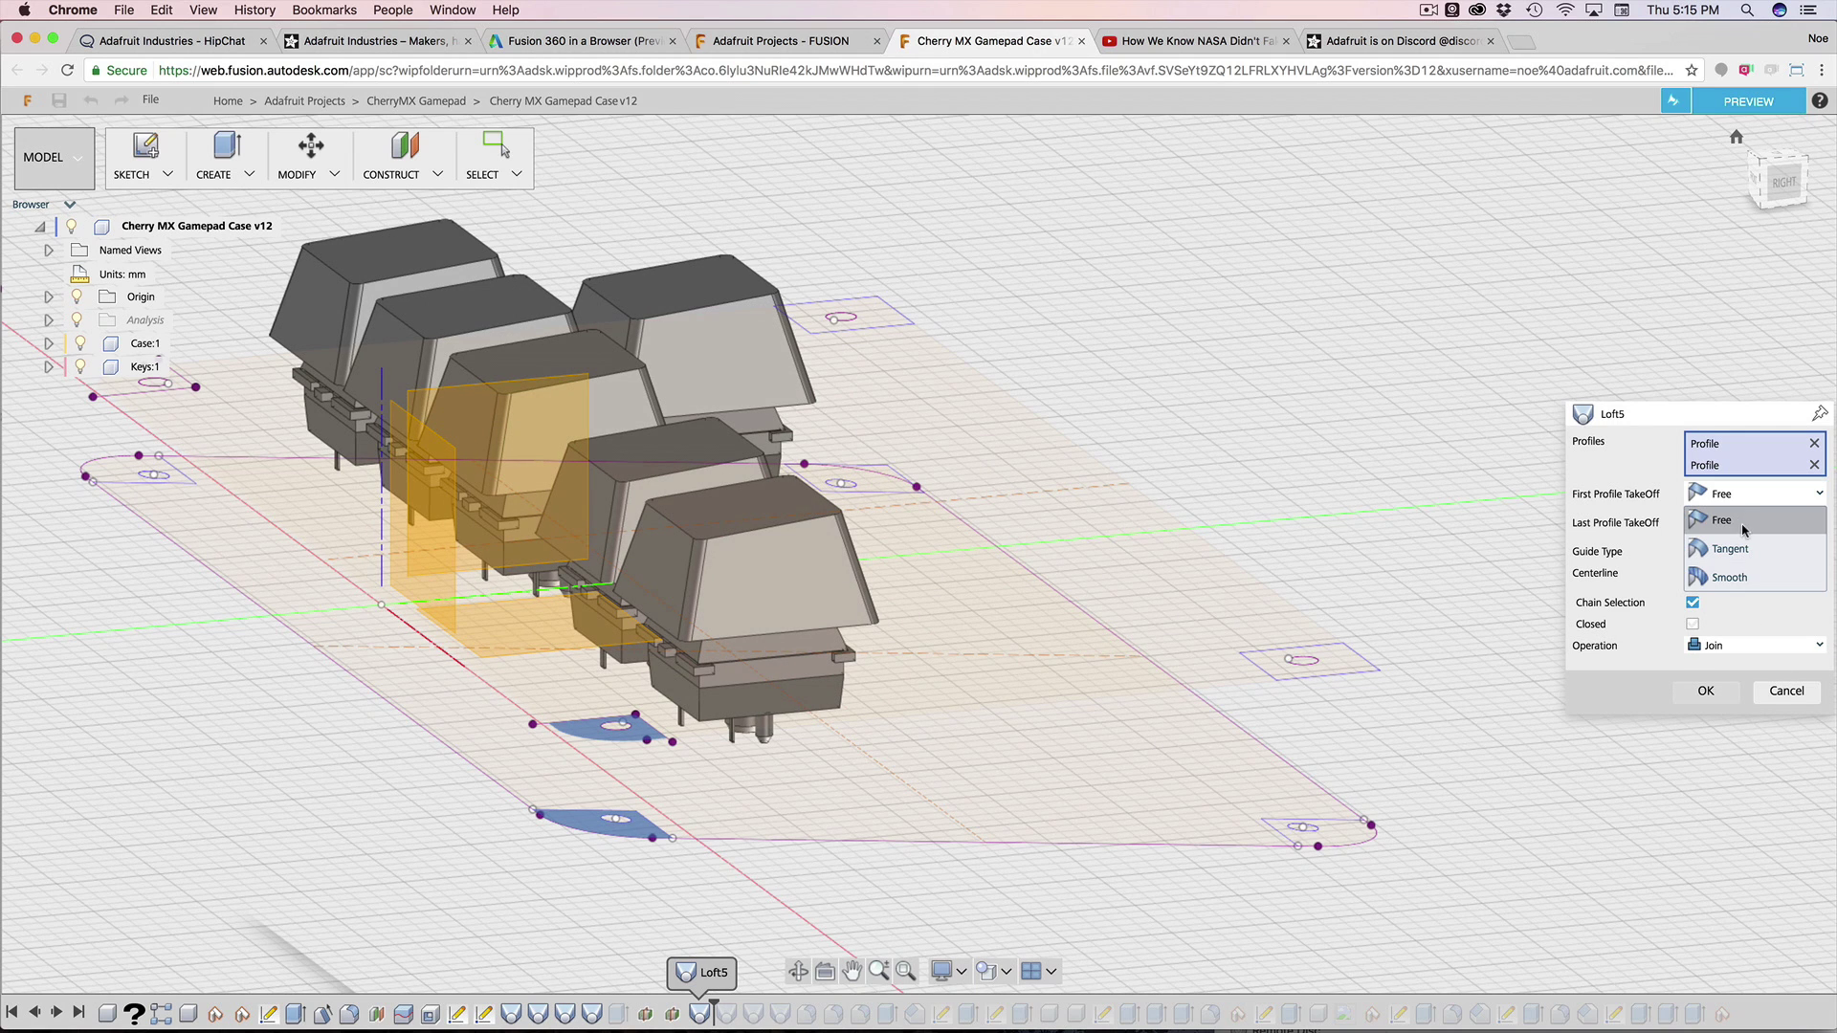
{"action": "left_click", "coordinate": [1757, 505]}
{"action": "left_click", "coordinate": [1818, 413]}
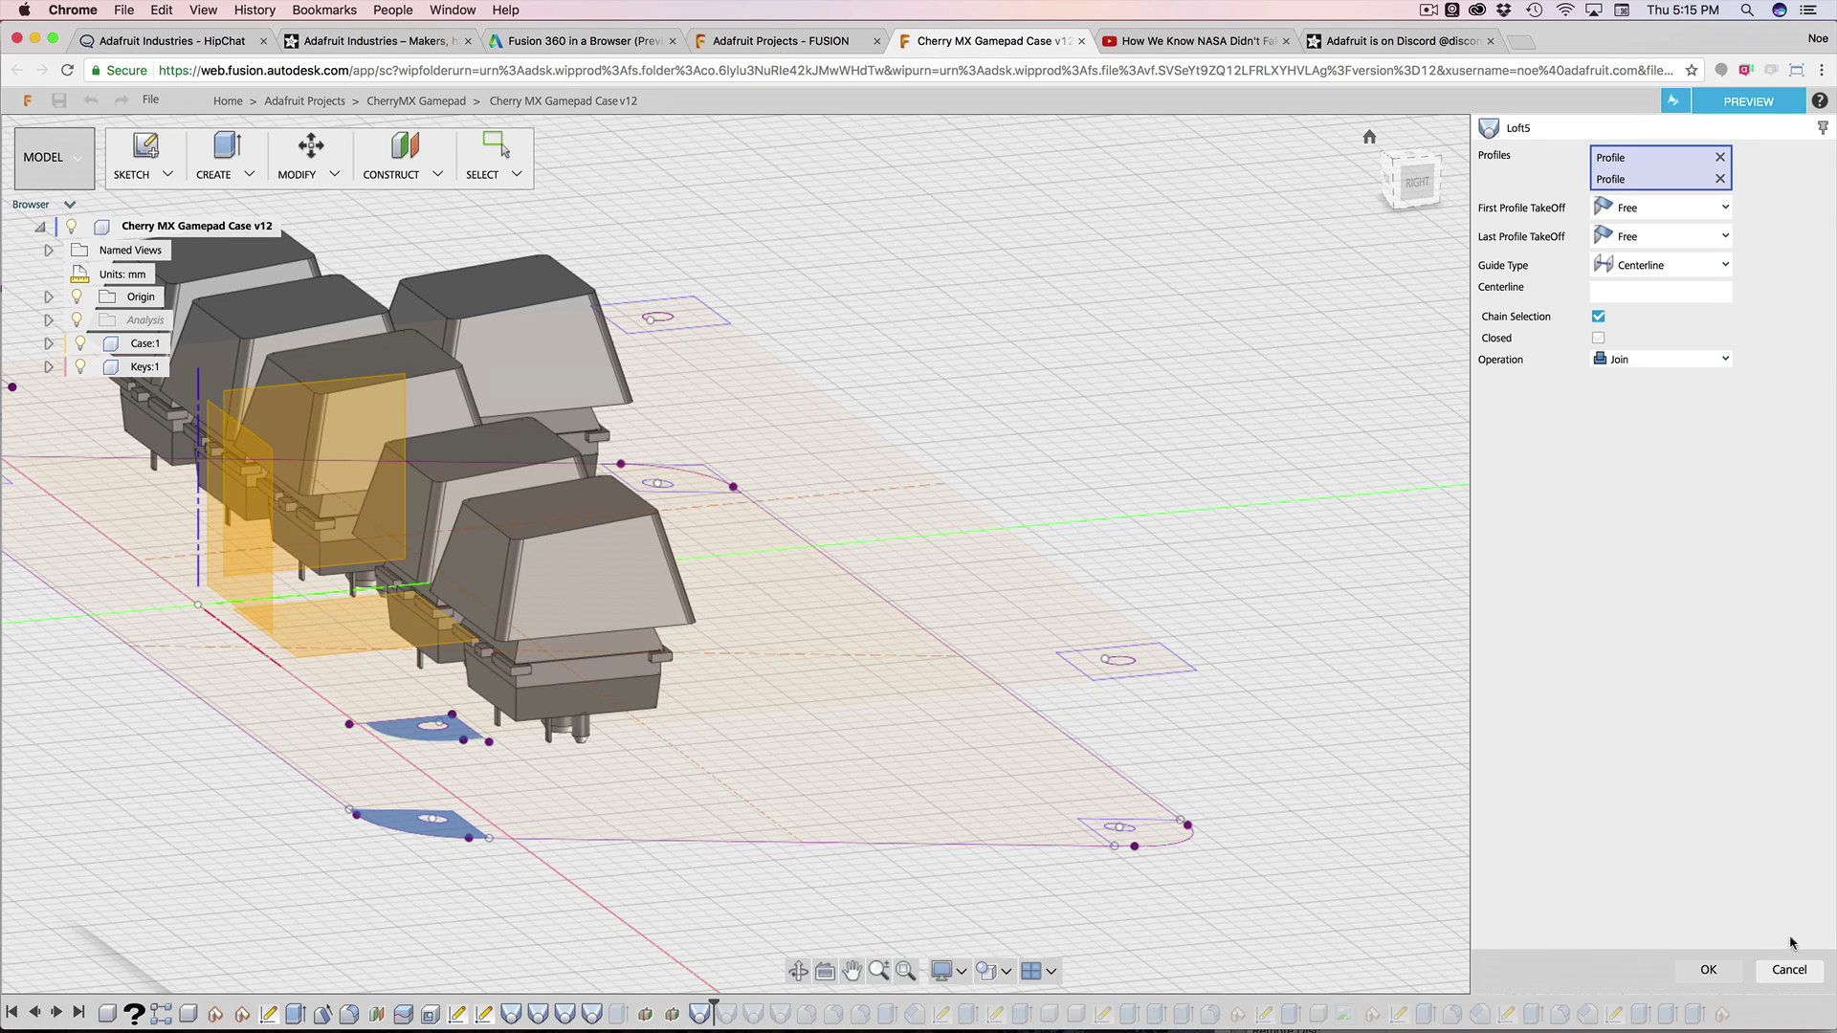
{"action": "left_click", "coordinate": [1787, 969]}
Step: Roll the gamepad case's design history back to just after its first four loft features
{"action": "scroll", "coordinate": [1082, 458], "scroll_direction": "up", "scroll_amount": 5}
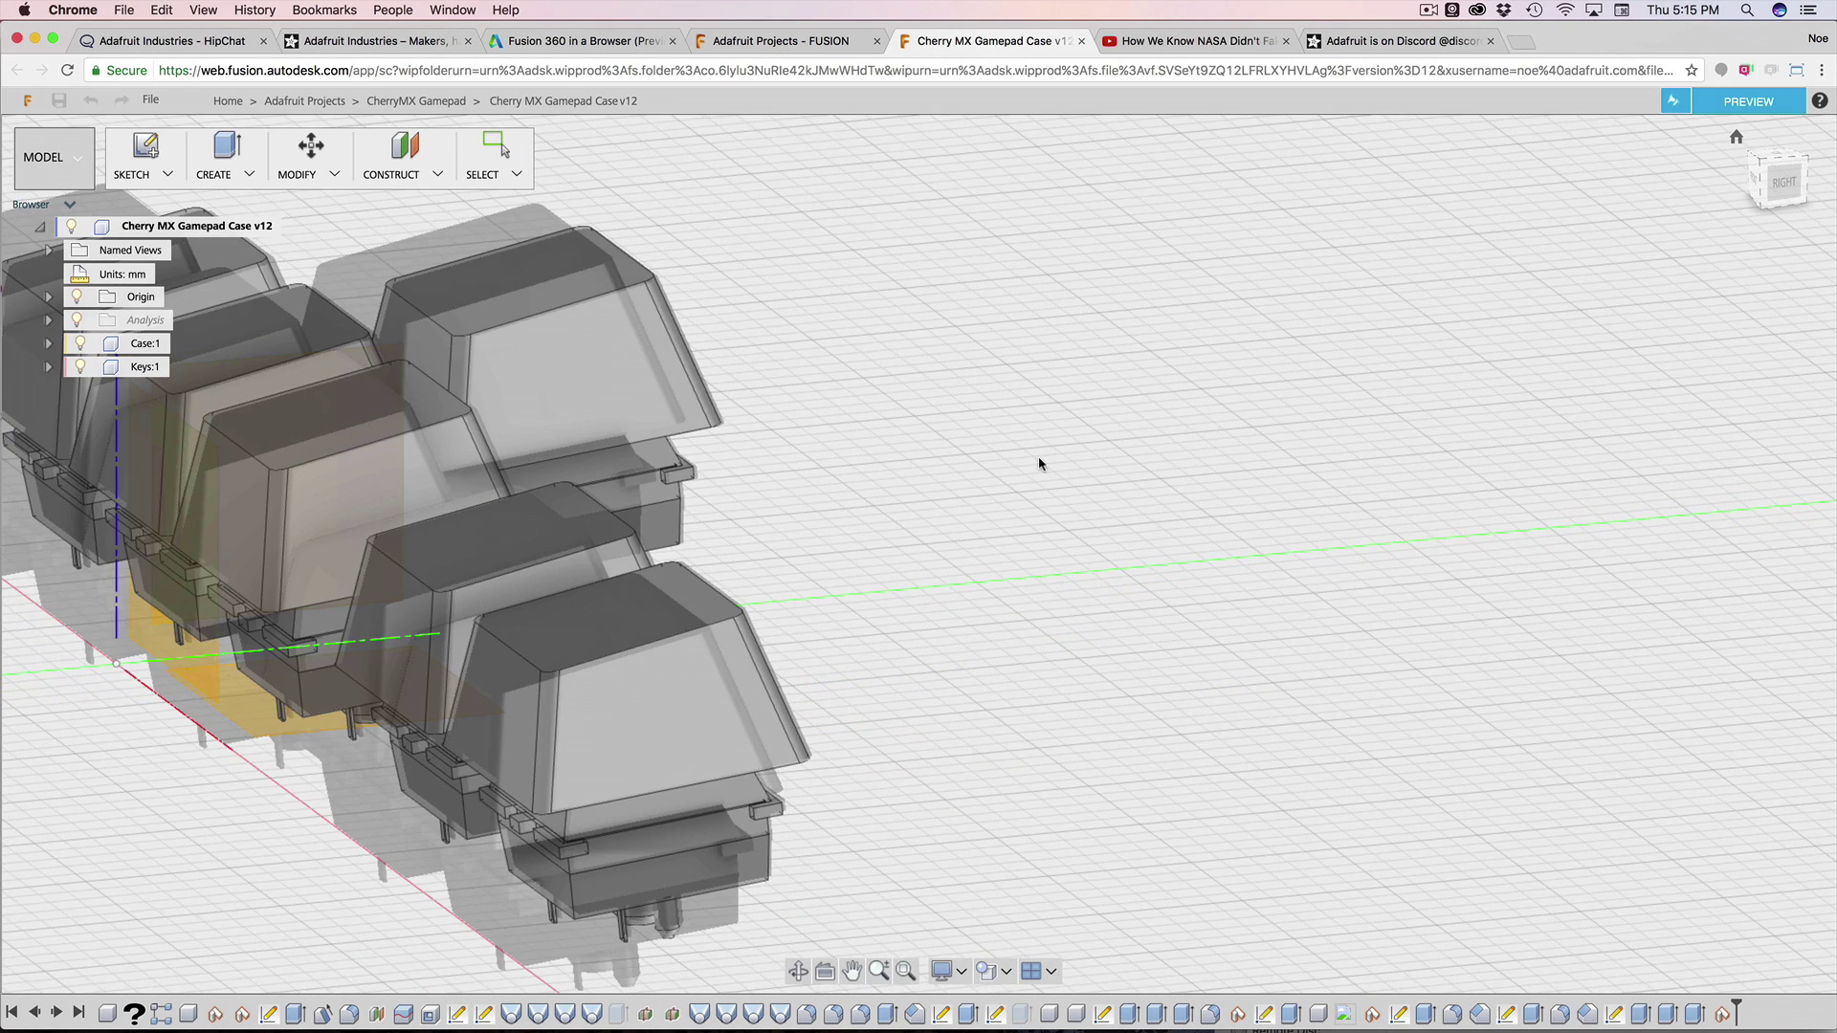
{"action": "scroll", "coordinate": [1037, 461], "scroll_direction": "down", "scroll_amount": 4}
{"action": "middle_click_drag", "start_coordinate": [899, 430], "coordinate": [1215, 349]}
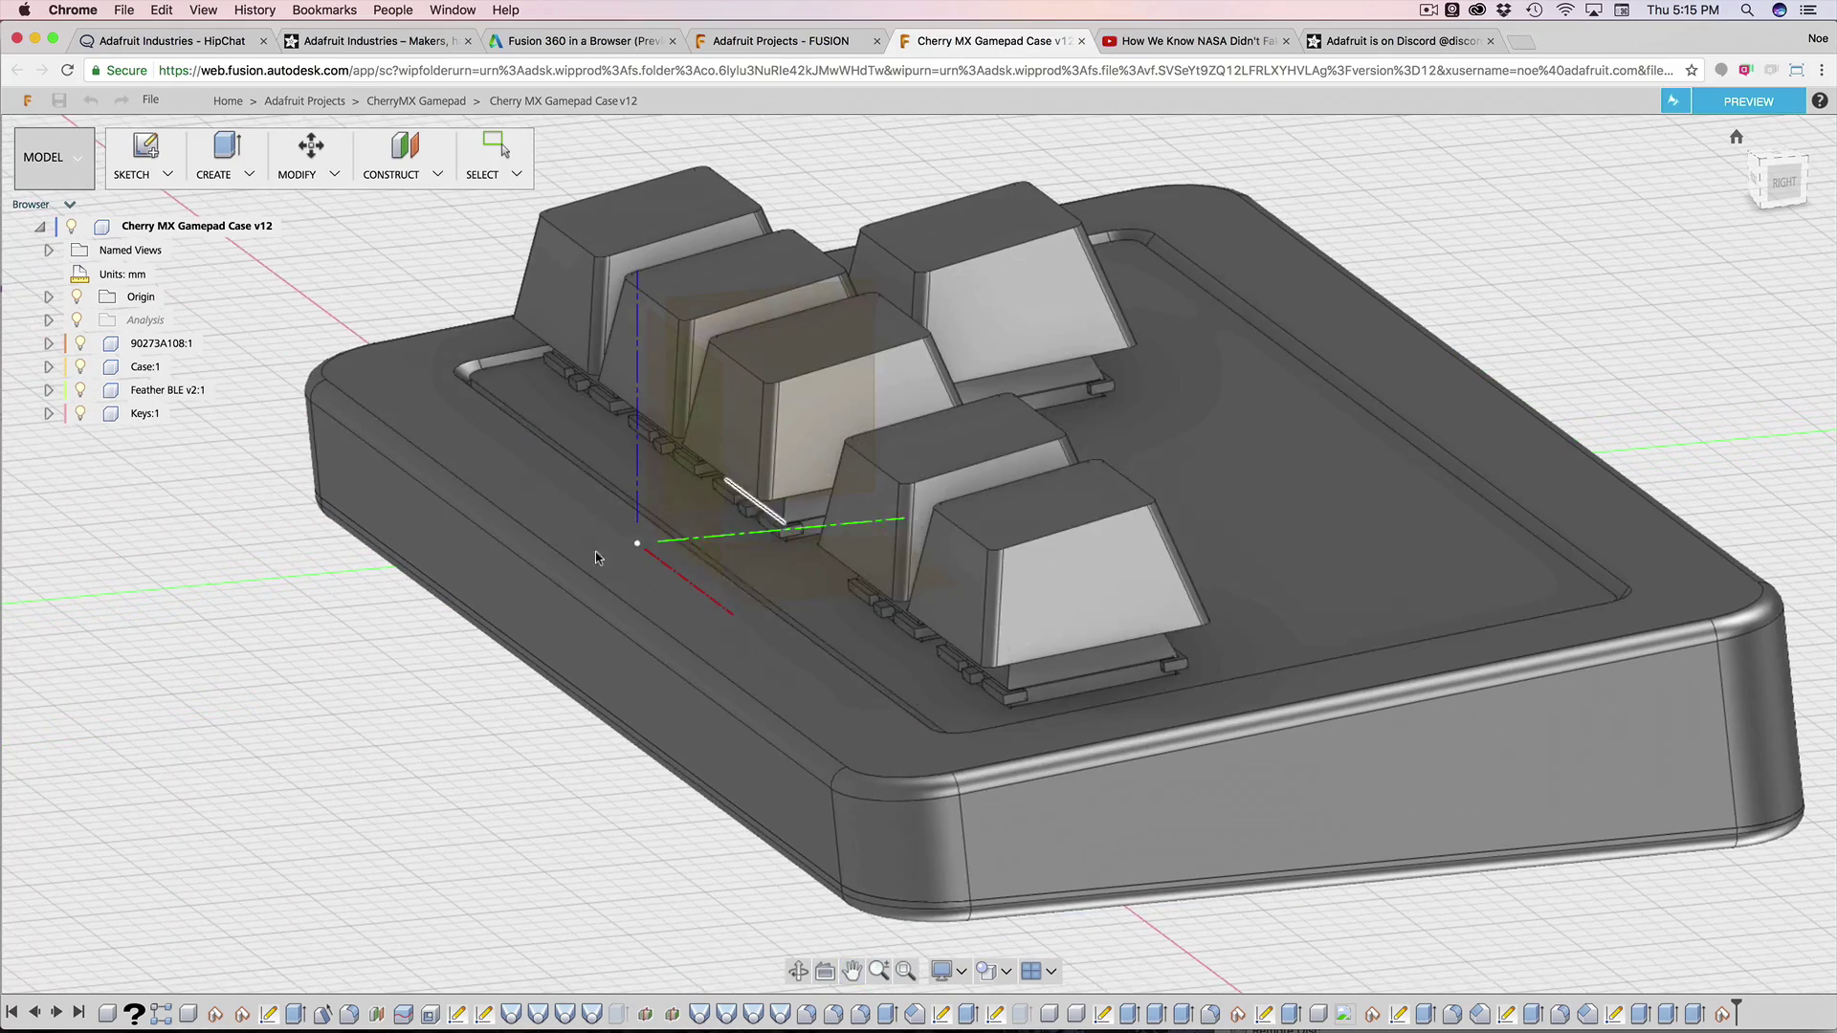
{"action": "scroll", "coordinate": [472, 632], "scroll_direction": "down", "scroll_amount": 3}
{"action": "middle_click_drag", "start_coordinate": [471, 632], "coordinate": [765, 650], "text": "shift"}
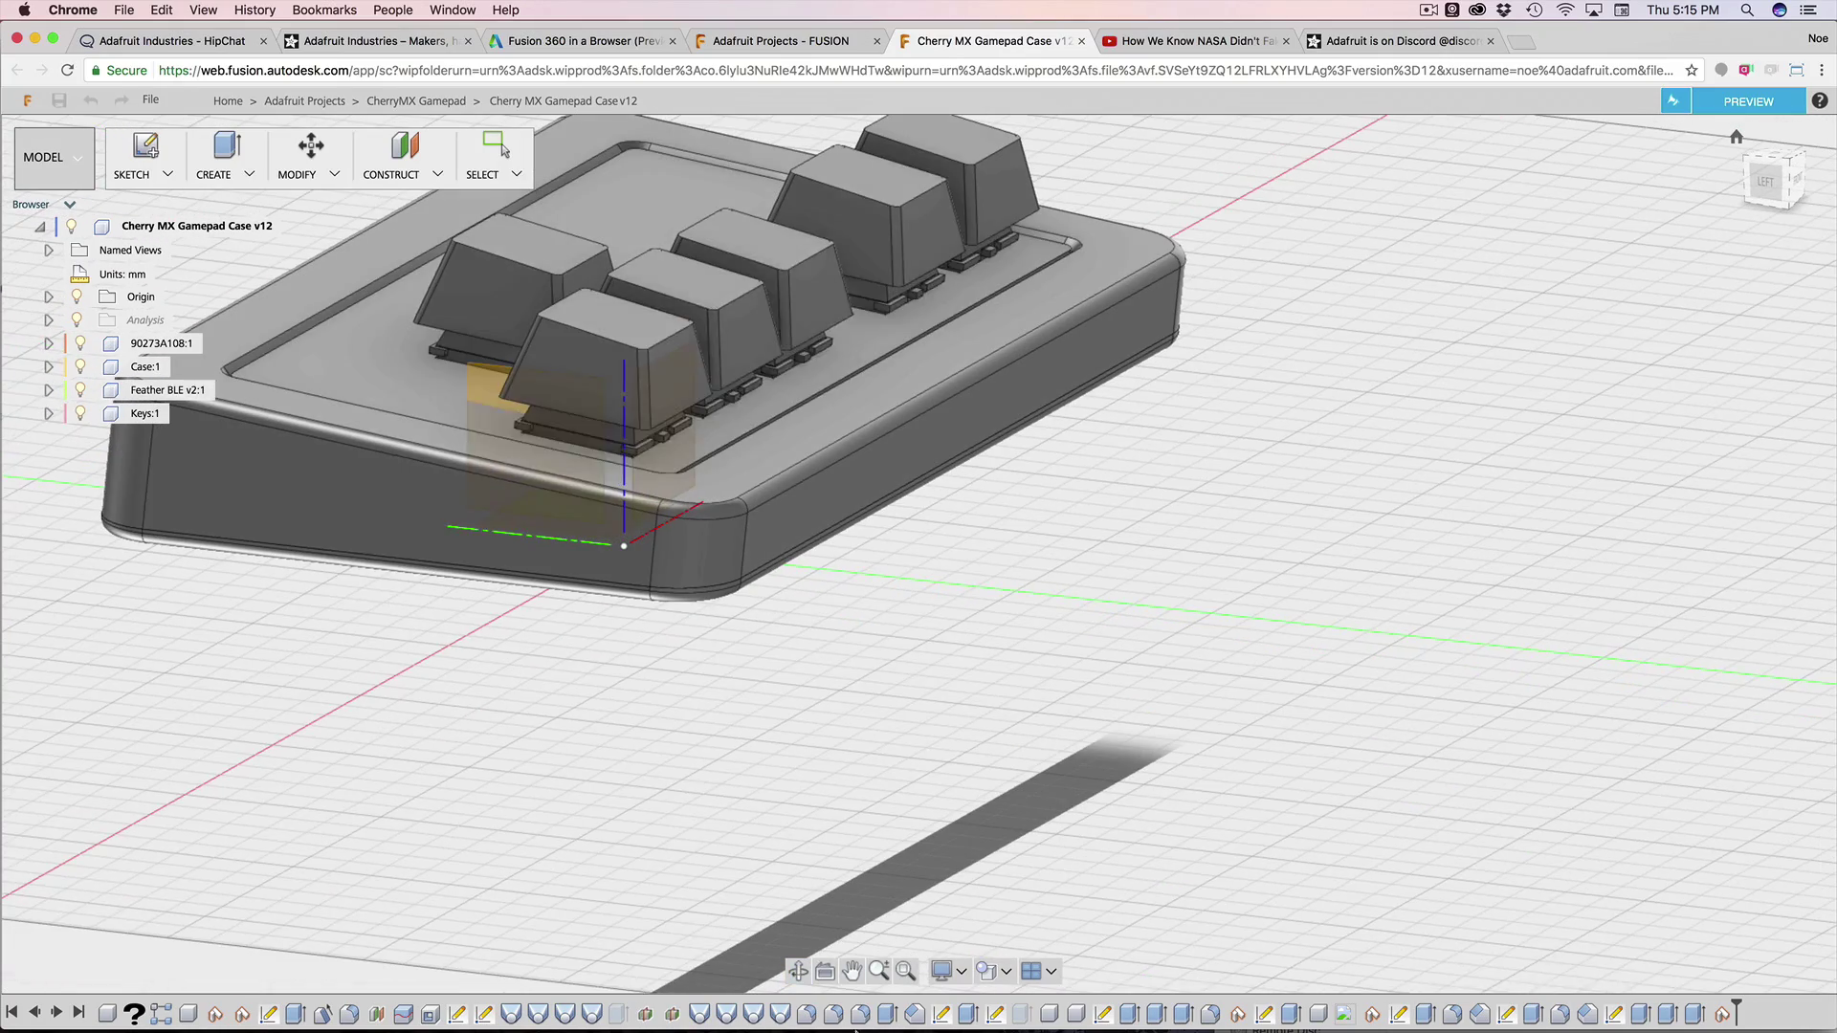
{"action": "left_click_drag", "start_coordinate": [1738, 1000], "coordinate": [606, 1005]}
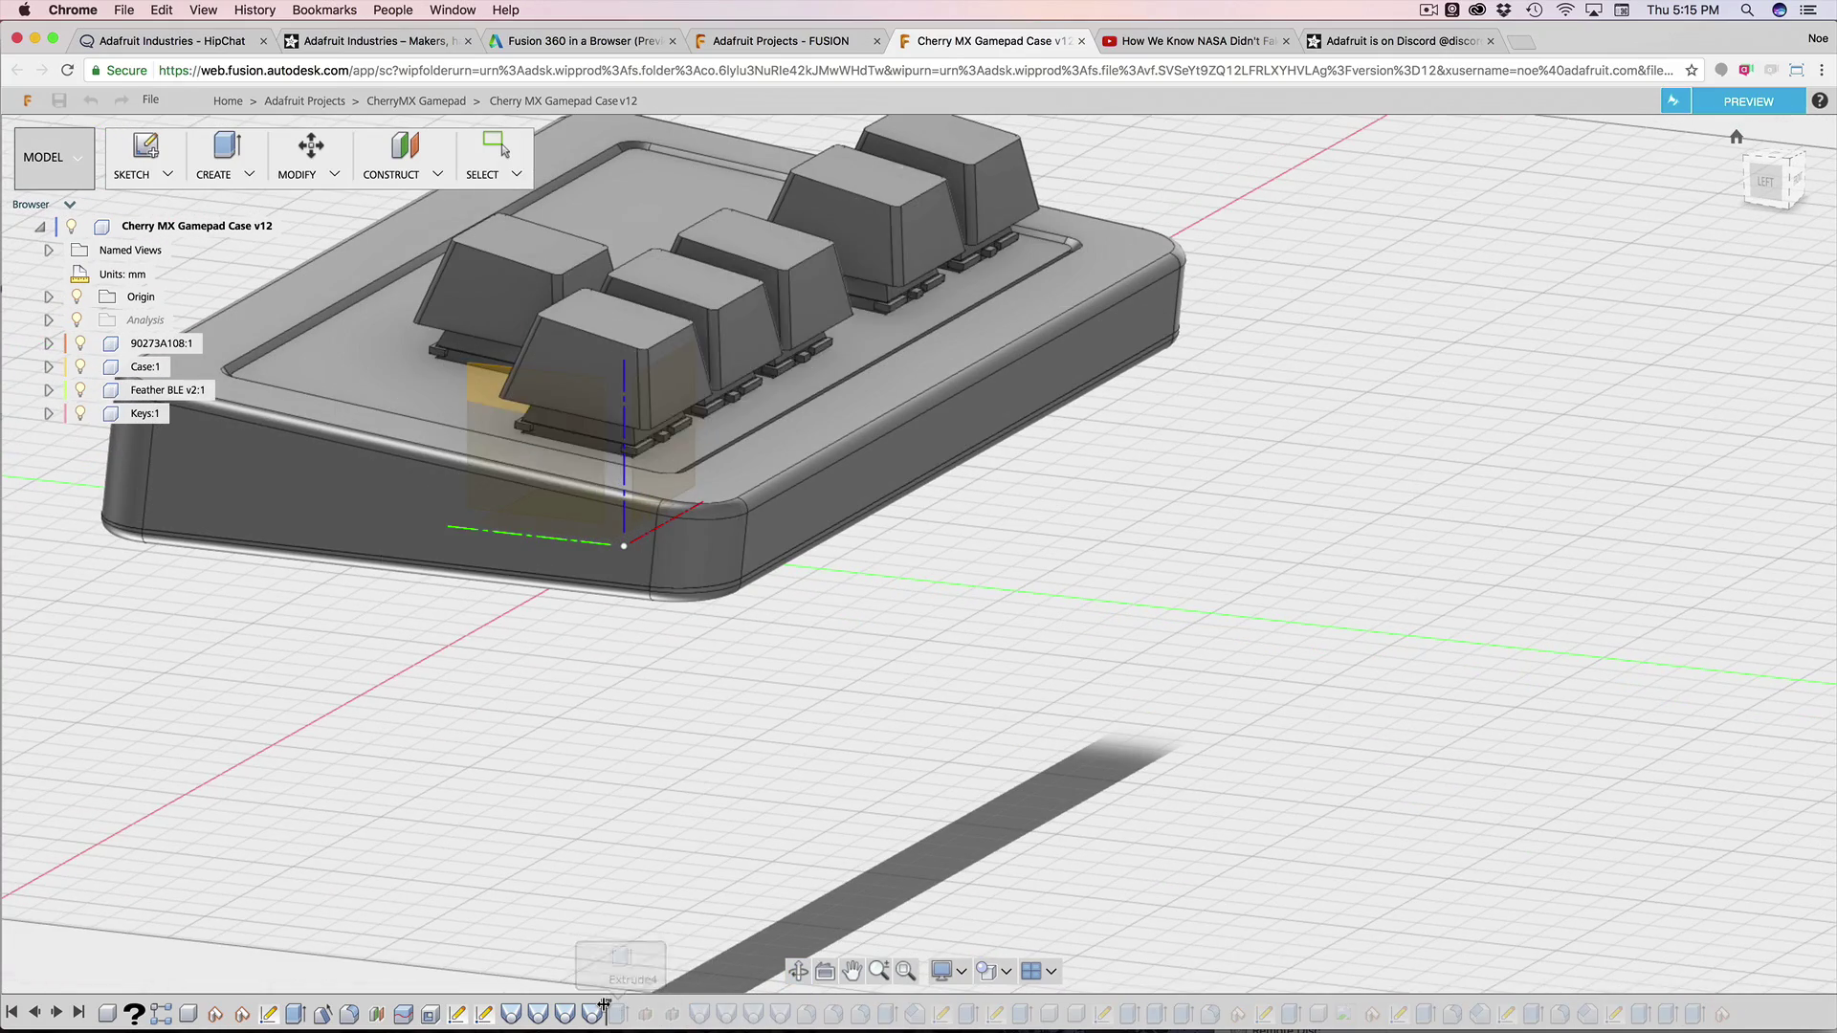
{"action": "middle_click_drag", "start_coordinate": [780, 816], "coordinate": [881, 814]}
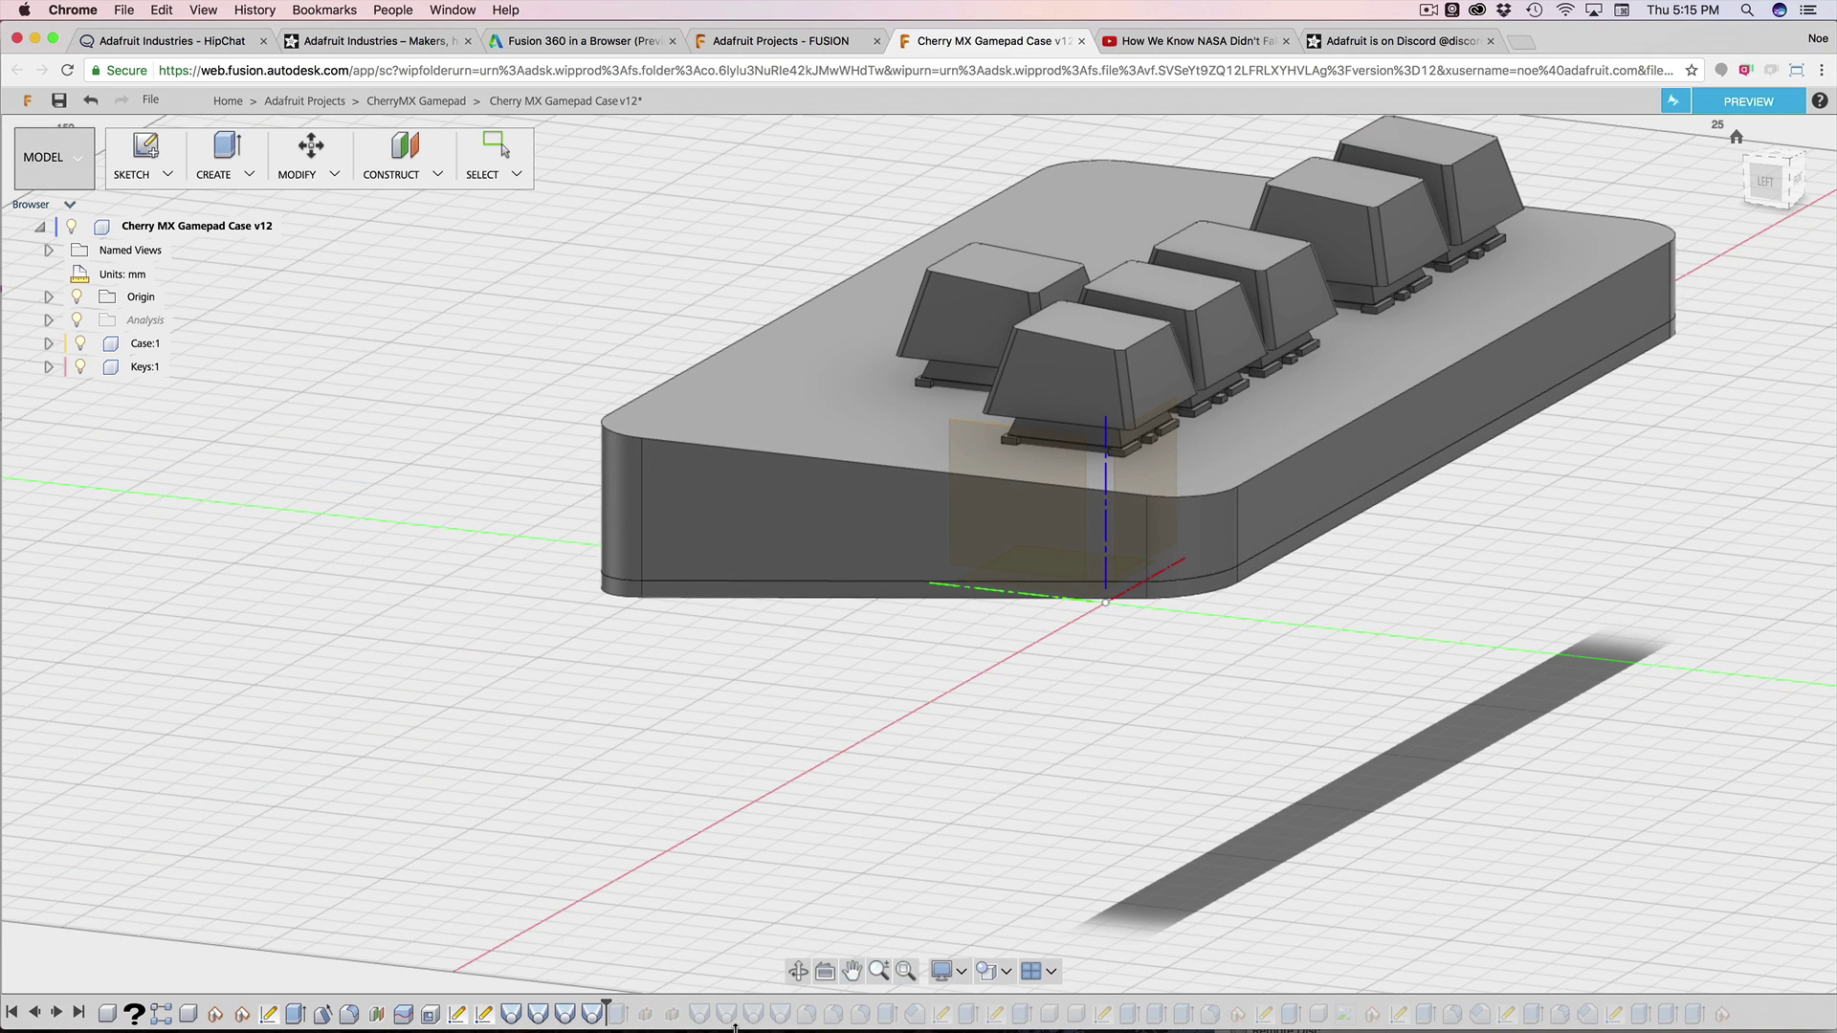
Step: Roll the case's design history back to just after Position3 and check which commands the timeline feature offers
{"action": "left_click_drag", "start_coordinate": [604, 999], "coordinate": [244, 1019]}
{"action": "right_click", "coordinate": [239, 1016]}
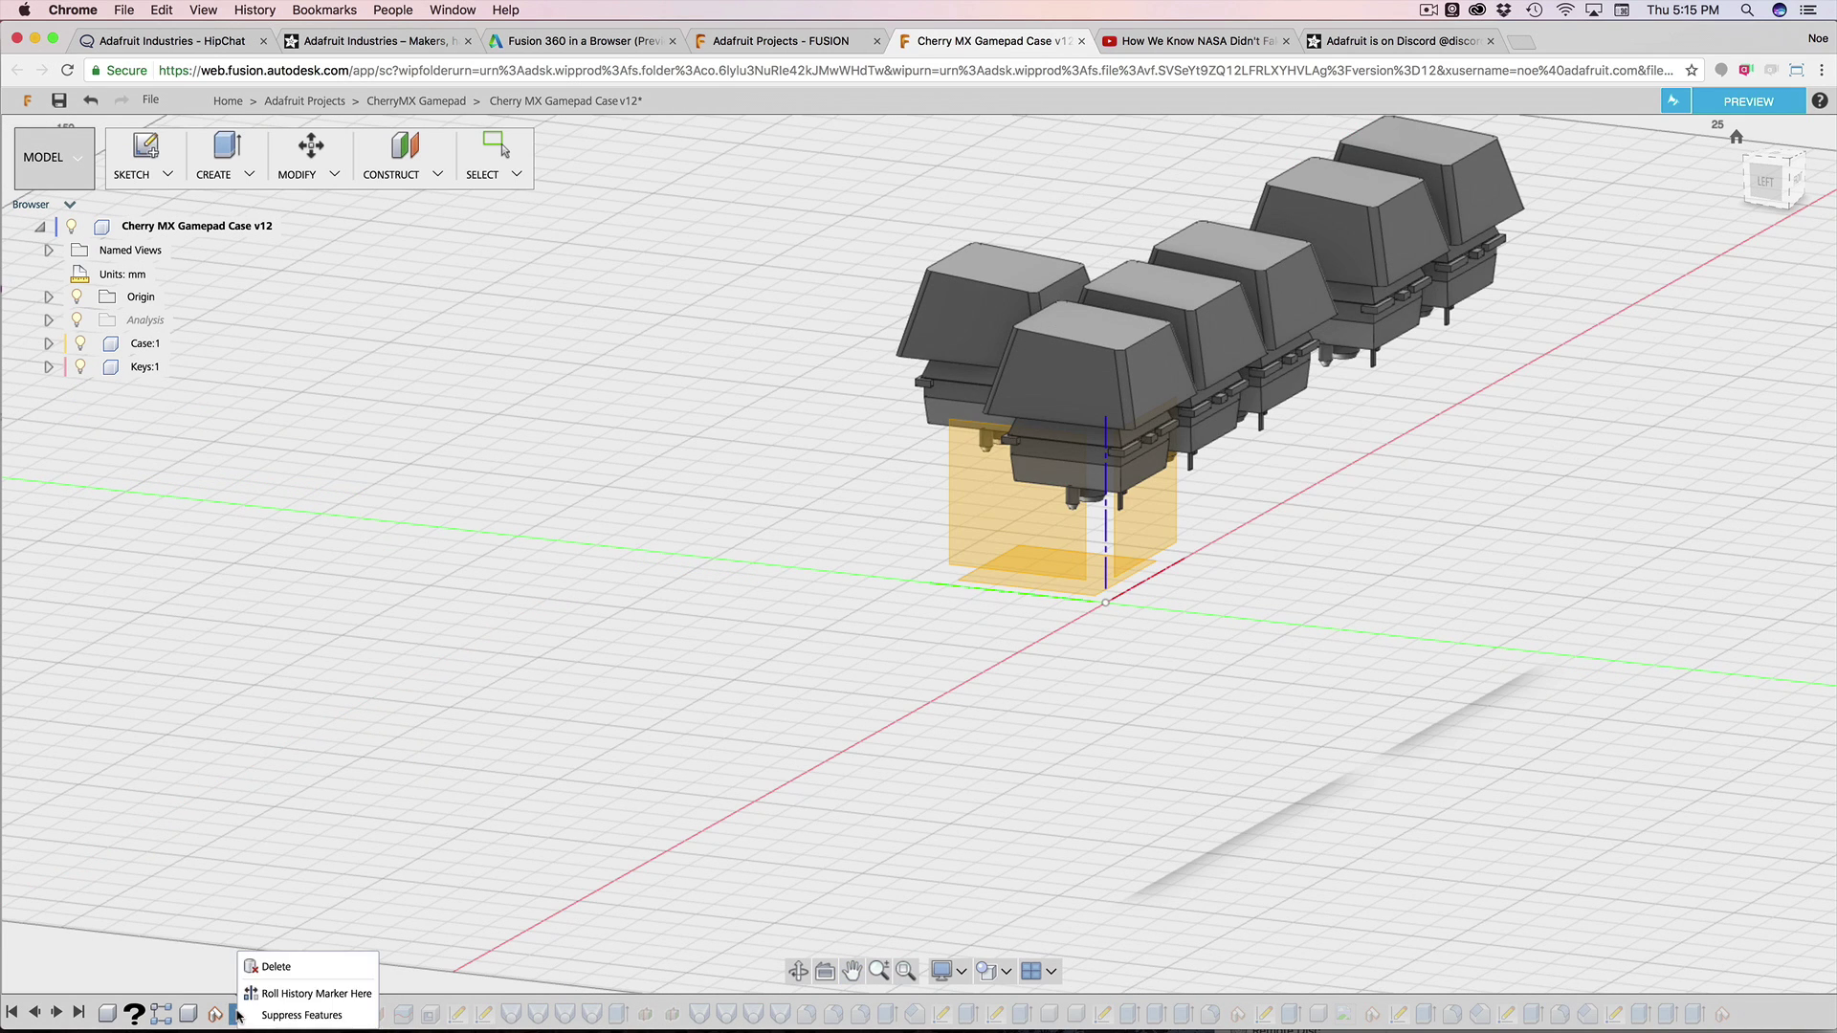
{"action": "left_click", "coordinate": [167, 903]}
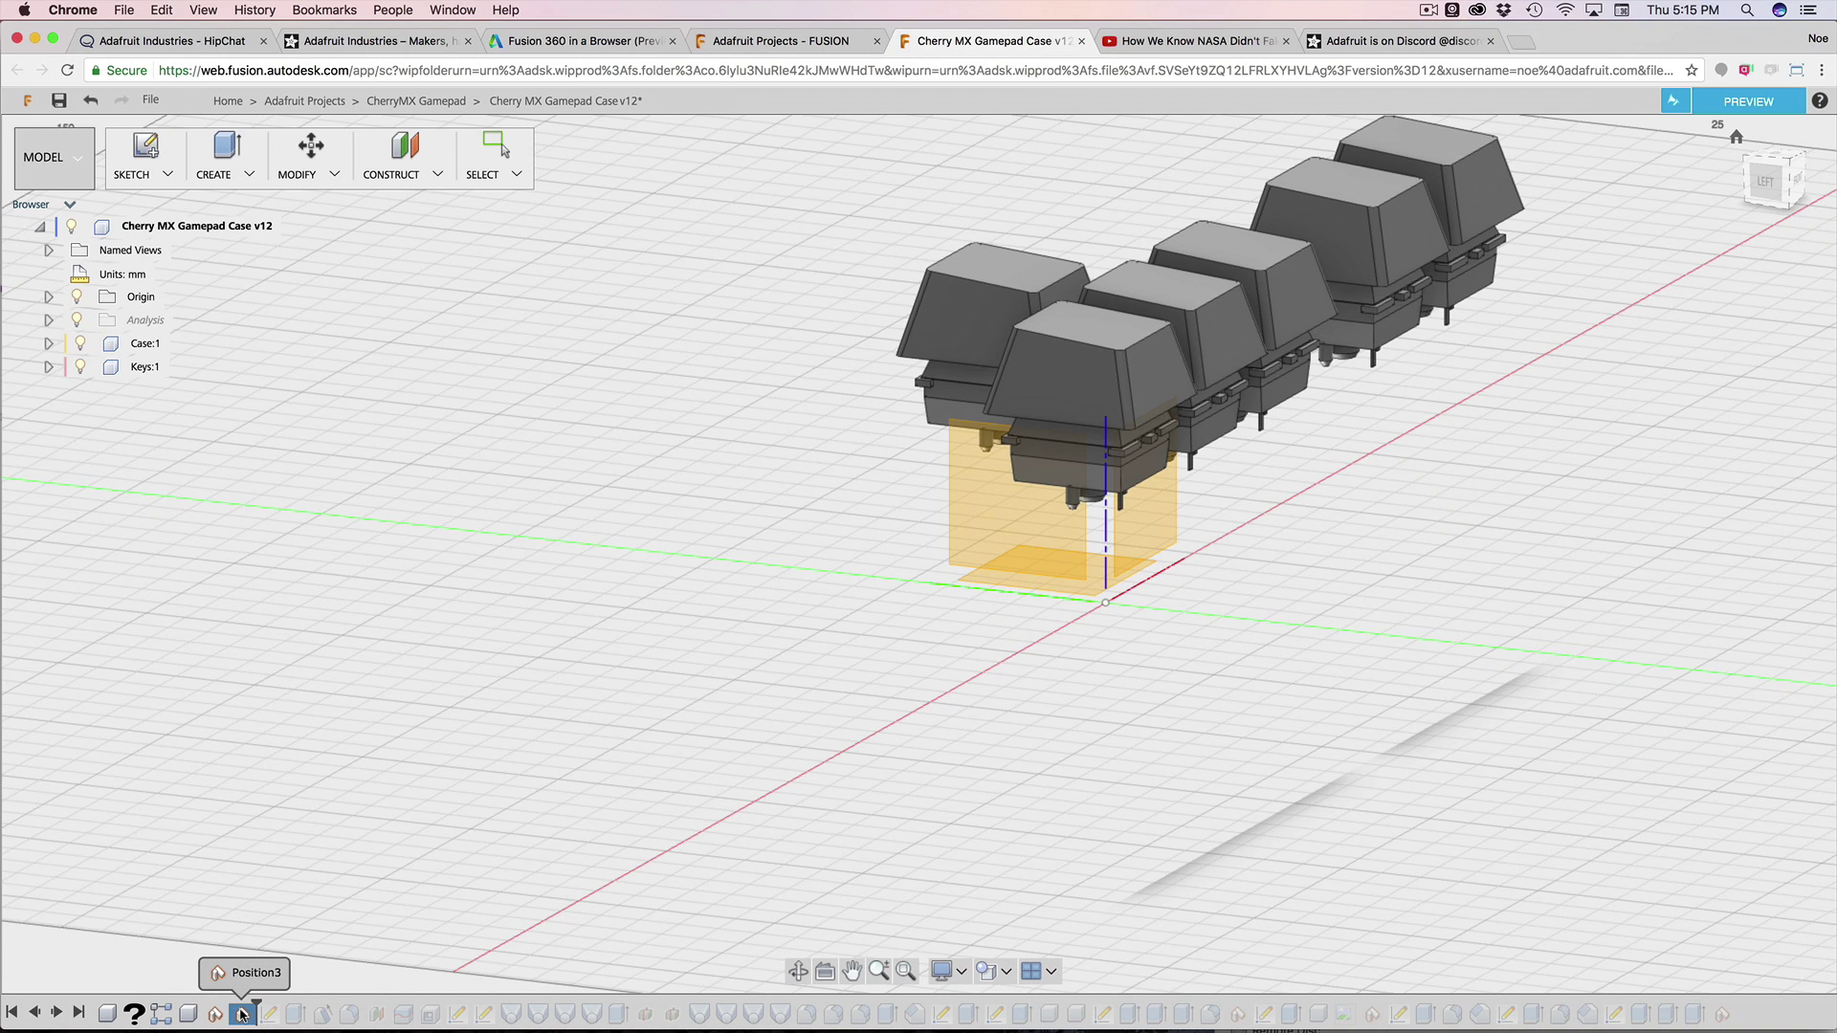
{"action": "left_click", "coordinate": [294, 854]}
{"action": "middle_click_drag", "start_coordinate": [405, 763], "coordinate": [356, 723]}
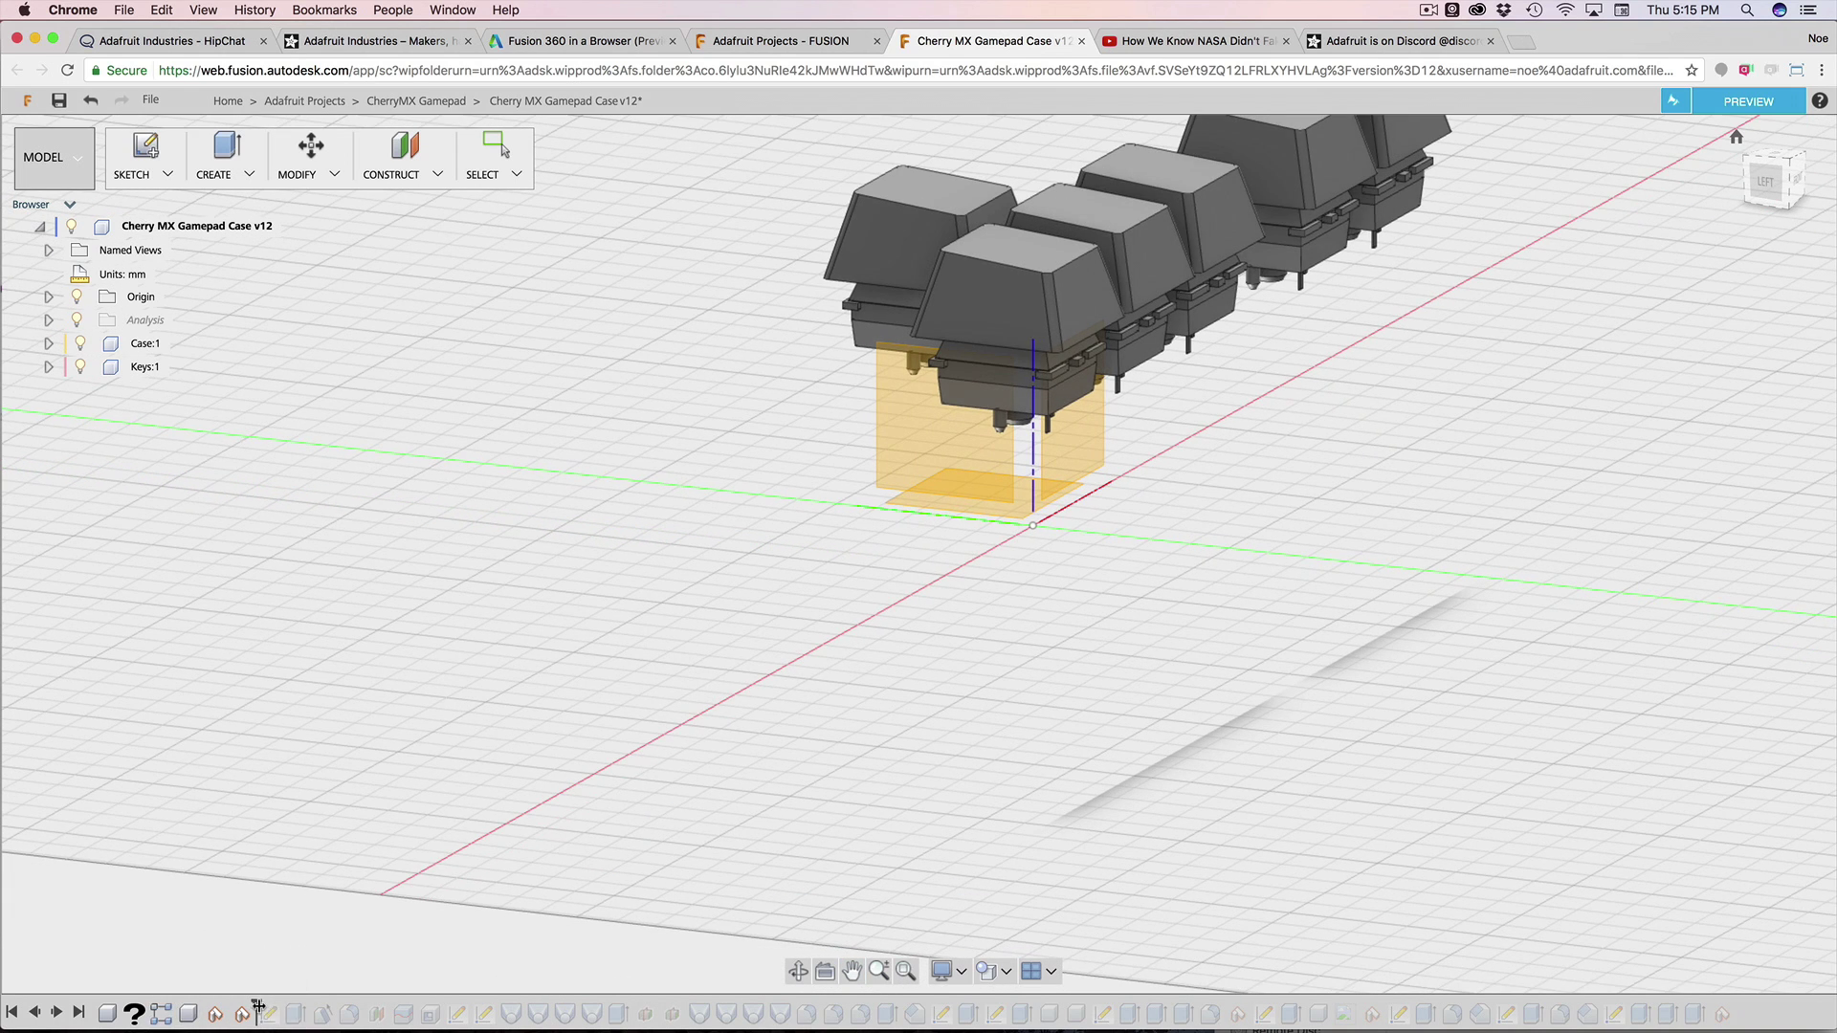
Step: Roll the history back to just after the rectangular pattern of keys and check that feature's available commands
{"action": "left_click_drag", "start_coordinate": [256, 1010], "coordinate": [203, 1009]}
{"action": "right_click", "coordinate": [178, 1009]}
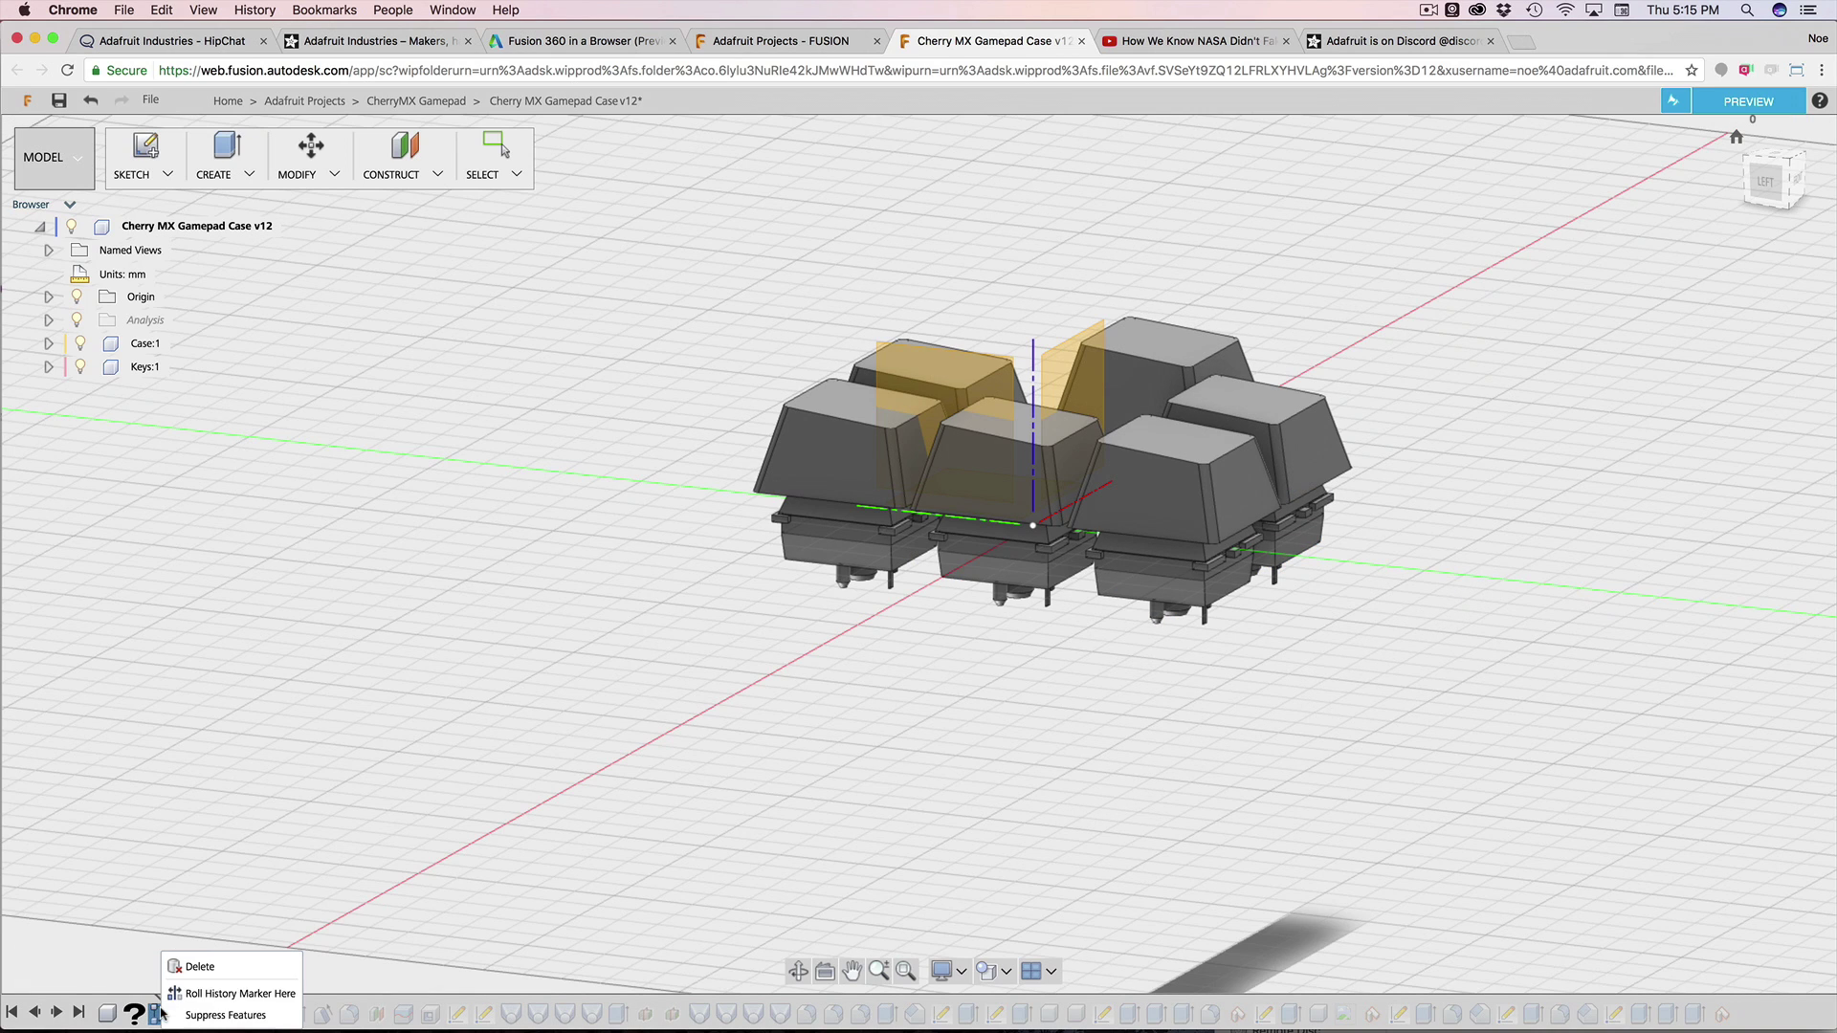
{"action": "left_click", "coordinate": [196, 992]}
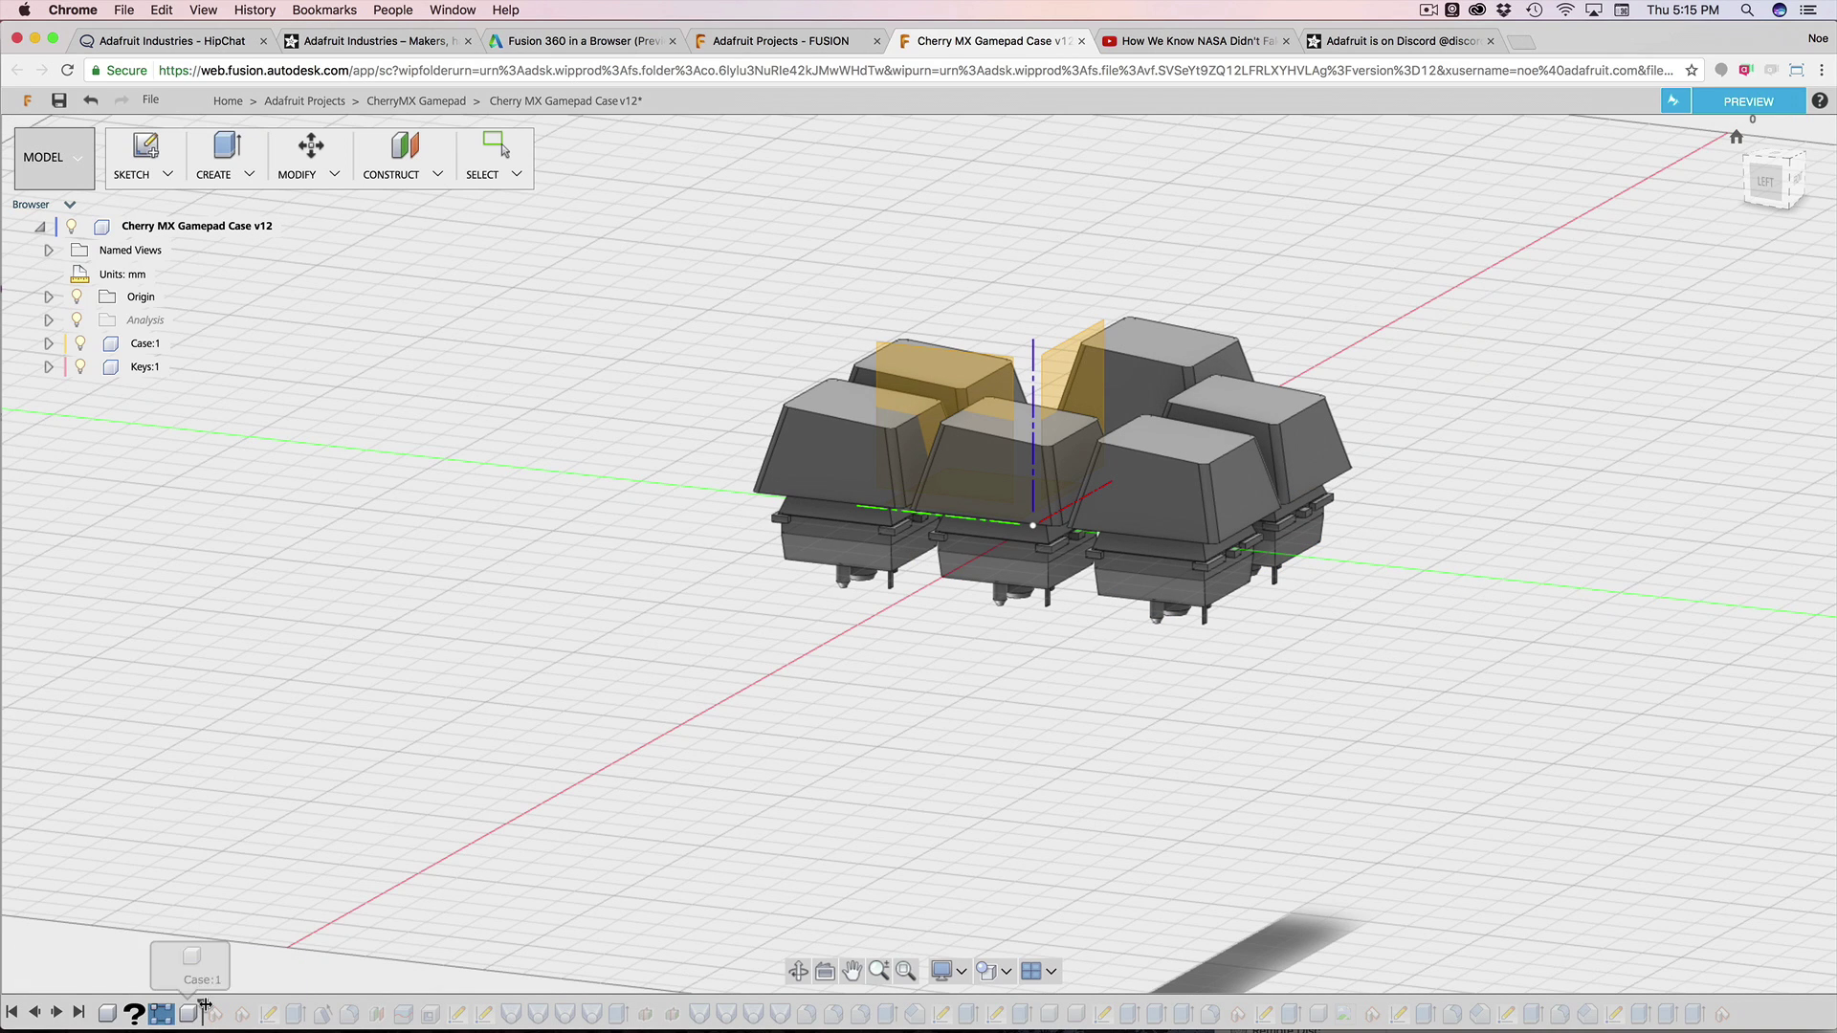
{"action": "right_click", "coordinate": [164, 1016]}
{"action": "left_click", "coordinate": [161, 1012]}
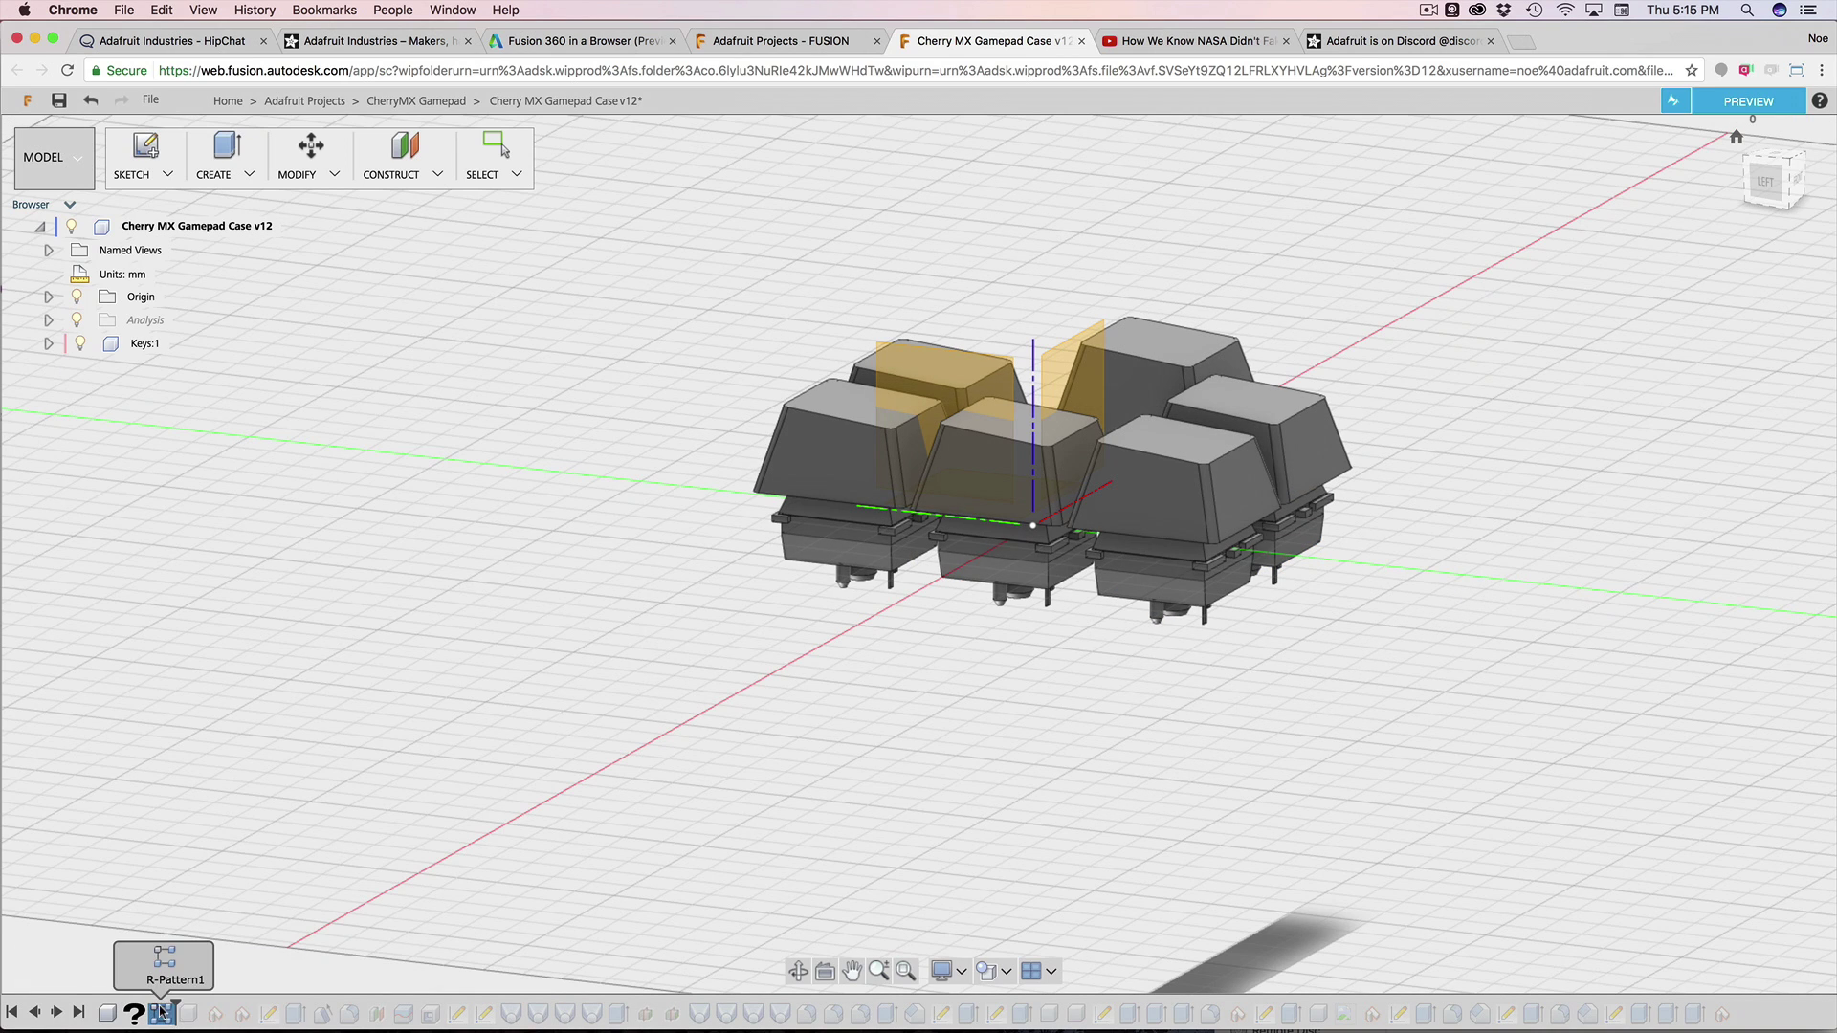
{"action": "right_click", "coordinate": [163, 1015]}
{"action": "left_click", "coordinate": [160, 871]}
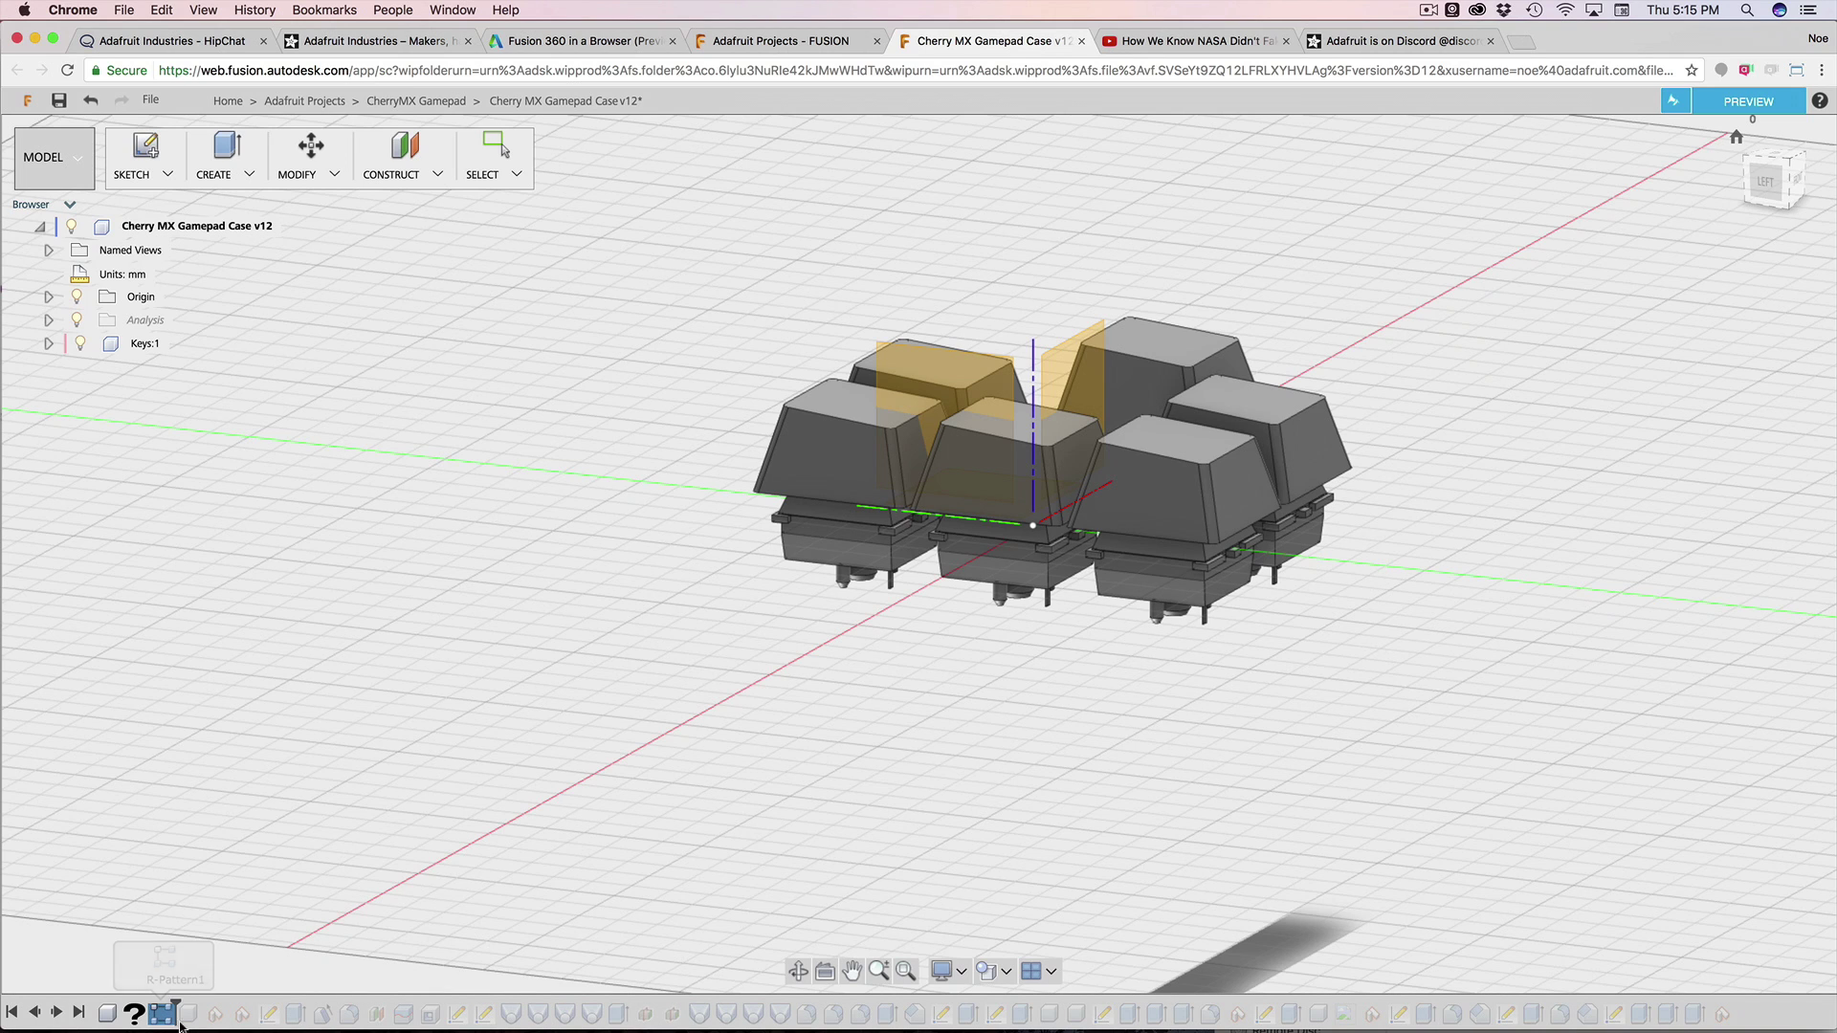
Step: Roll the history forward to just after Fillet1 and open that fillet for editing
{"action": "left_click_drag", "start_coordinate": [176, 1014], "coordinate": [351, 1015]}
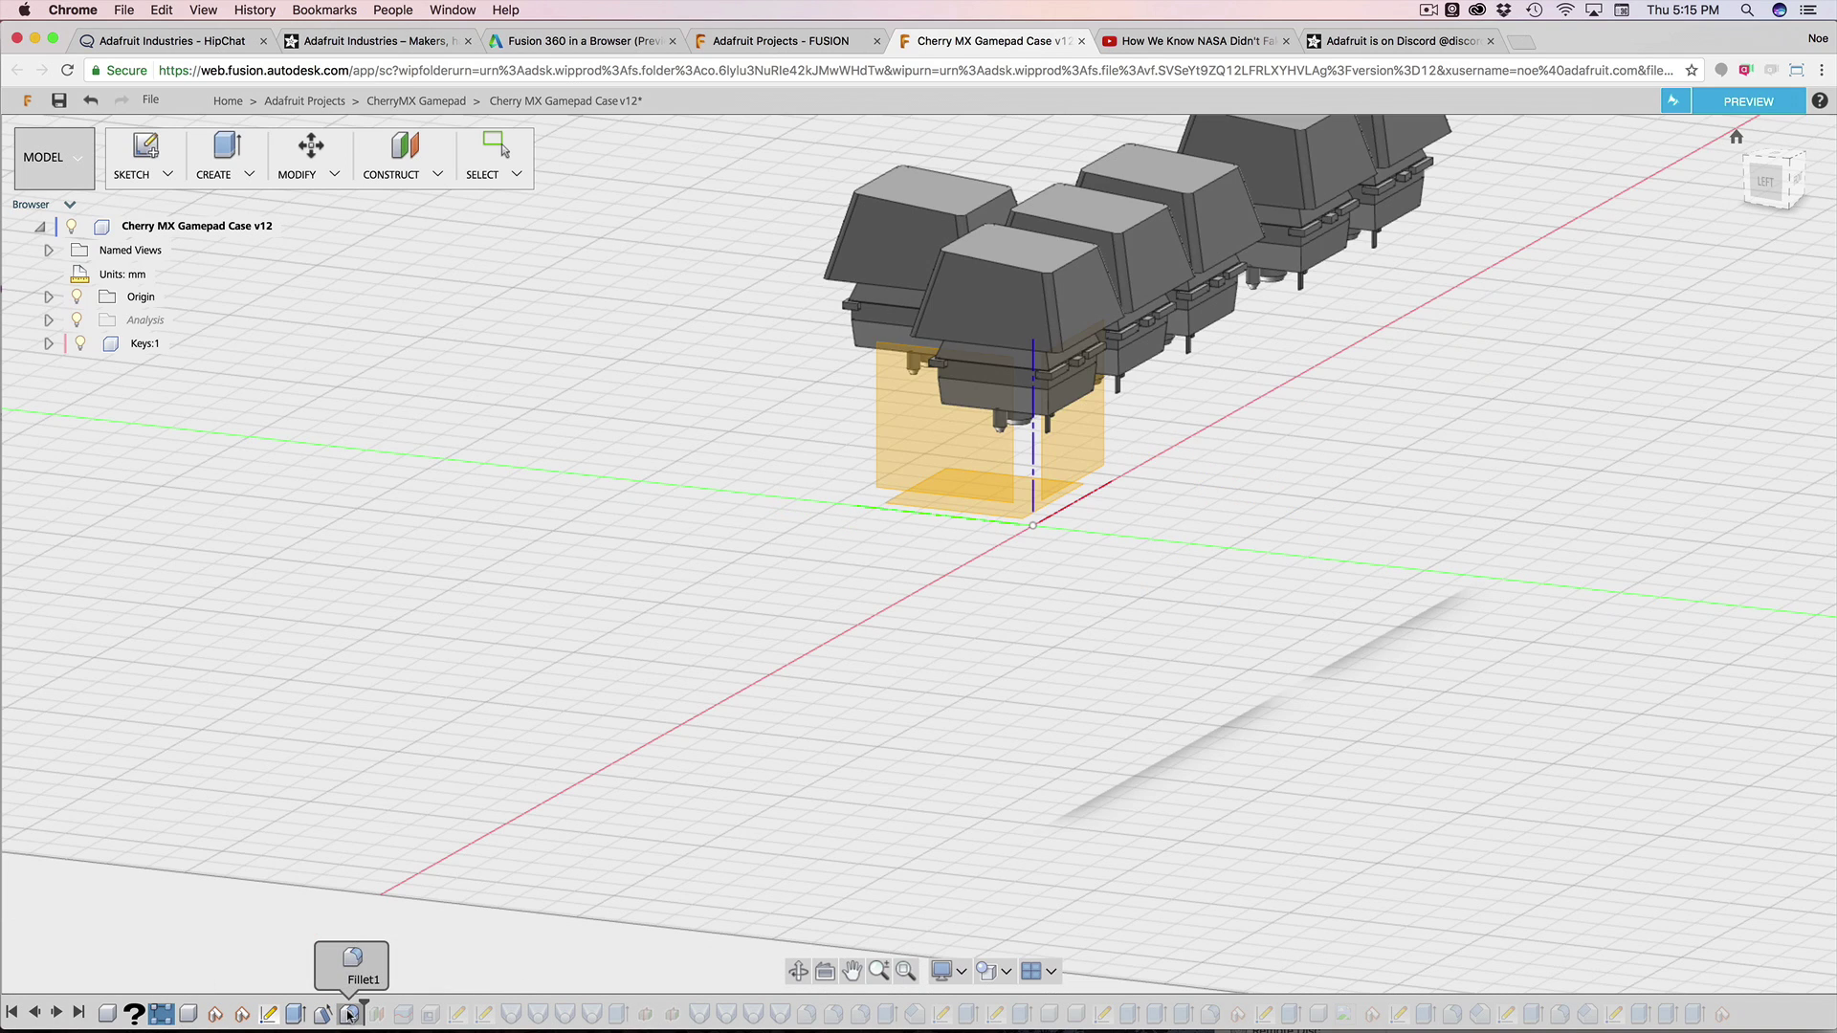
{"action": "right_click", "coordinate": [352, 1016]}
{"action": "left_click", "coordinate": [392, 939]}
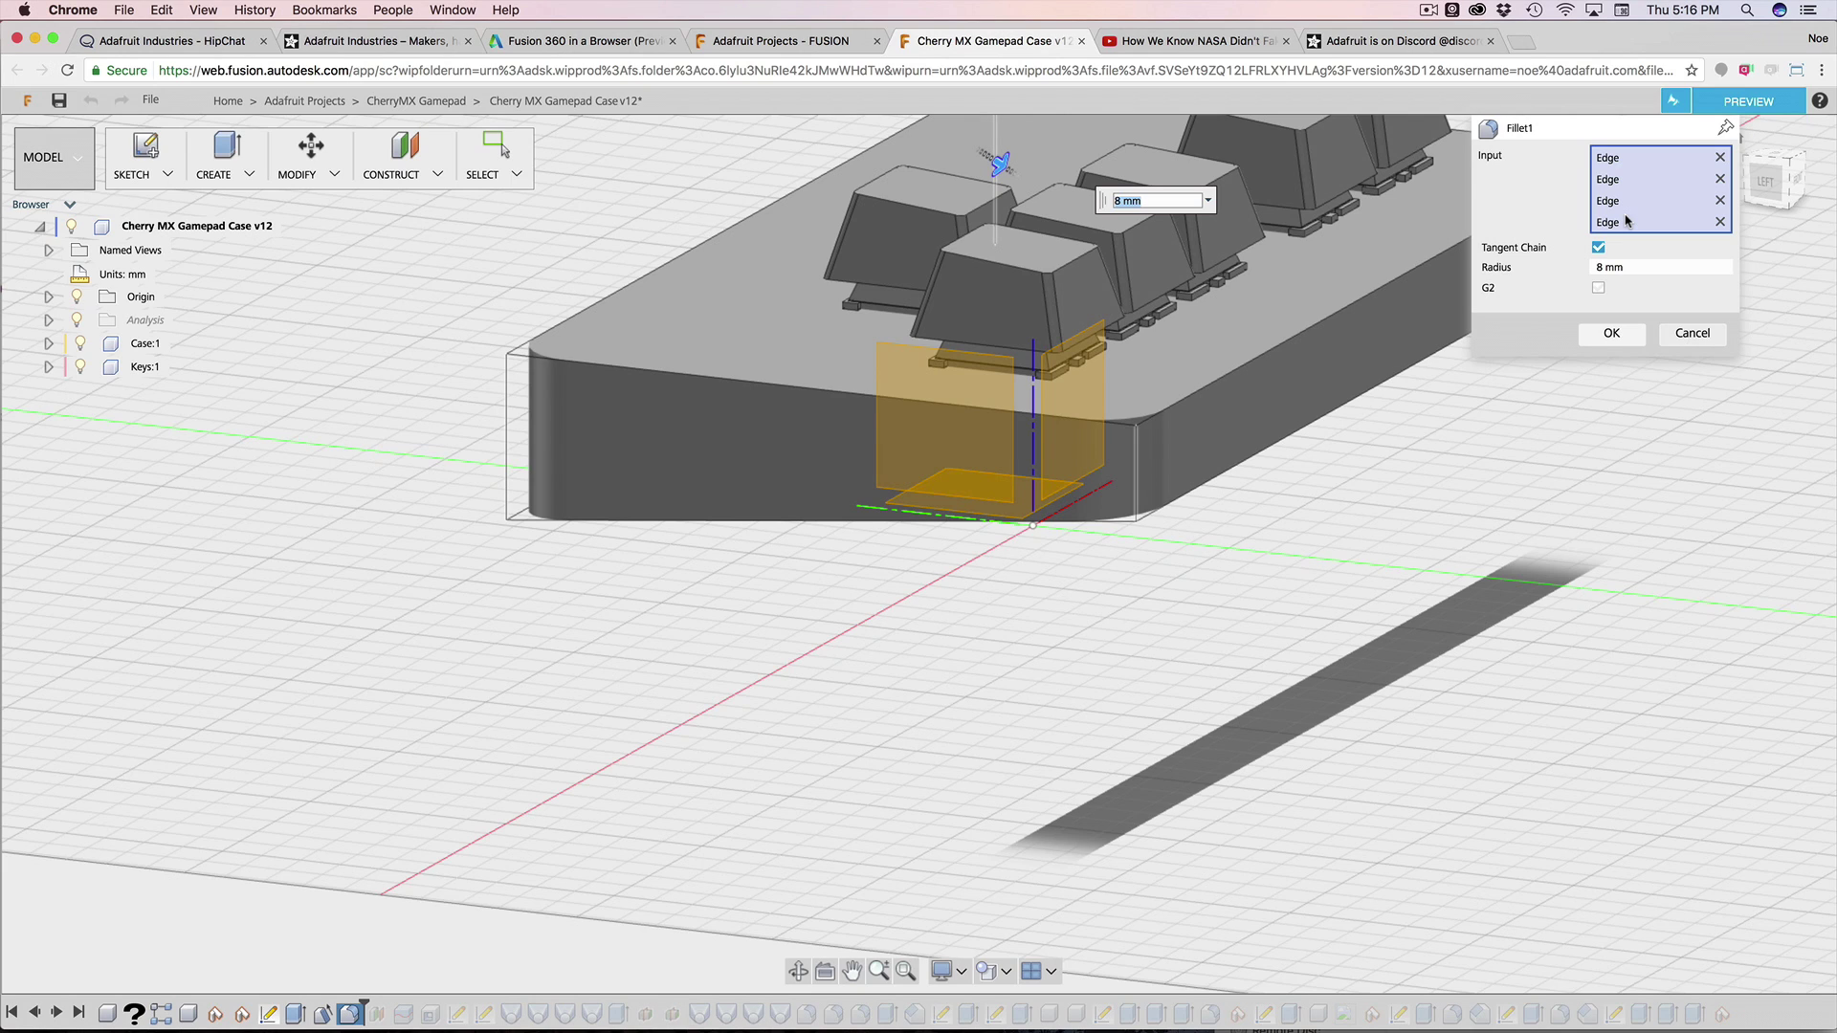
Step: Try removing three of the four case corner edges from Fillet1's selection, and cancel the edit
{"action": "left_click", "coordinate": [1718, 179]}
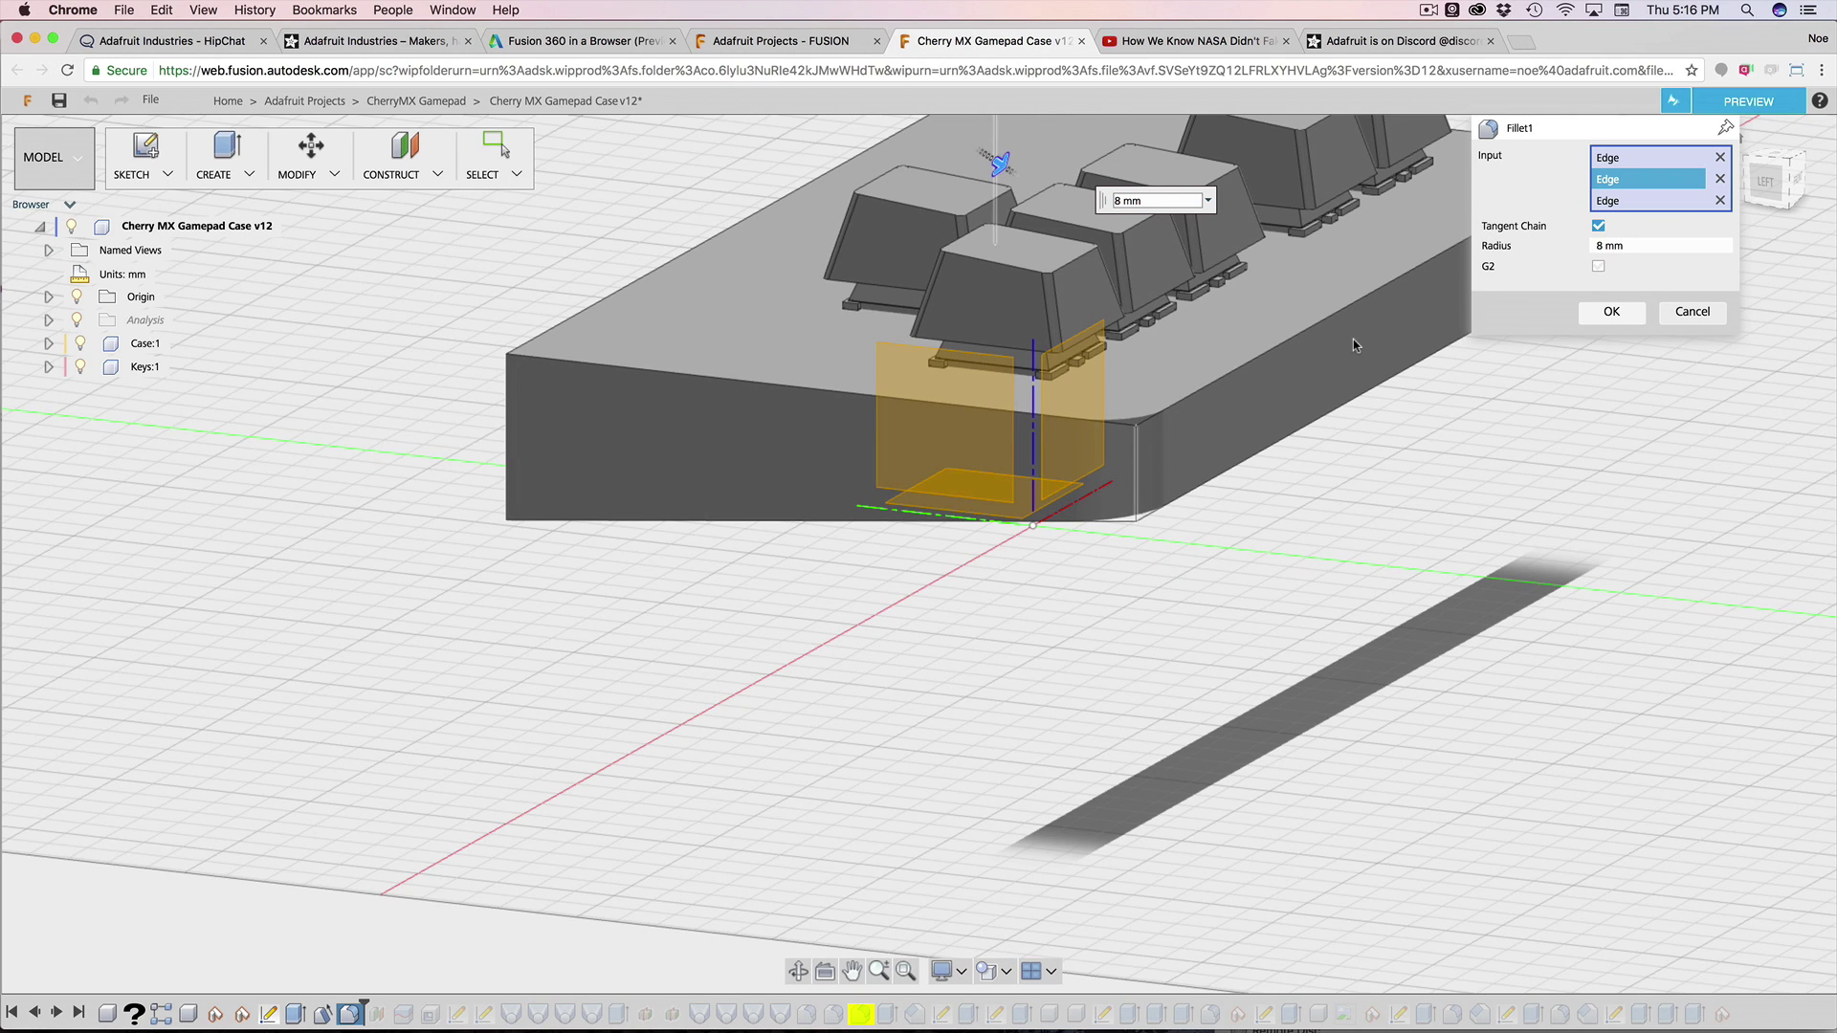
{"action": "scroll", "coordinate": [1353, 345], "scroll_direction": "up", "scroll_amount": 3}
{"action": "left_click", "coordinate": [1719, 201]}
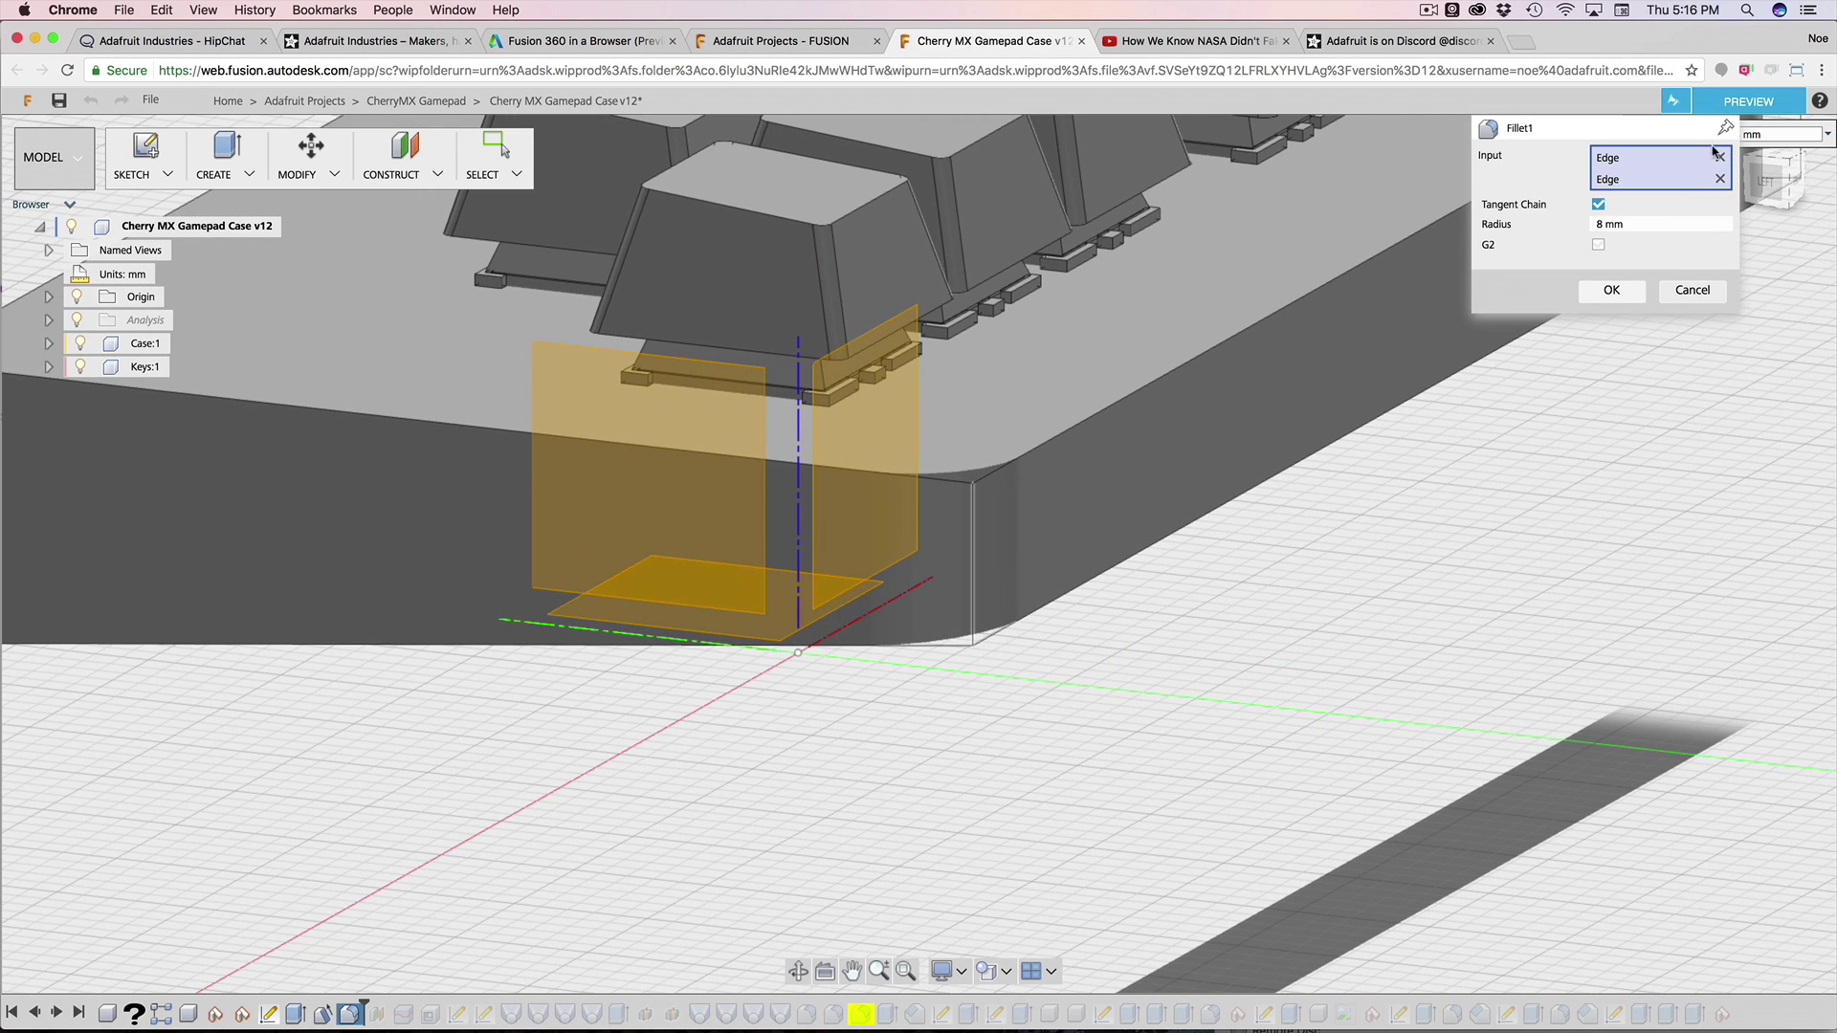
{"action": "left_click", "coordinate": [1719, 157]}
{"action": "left_click", "coordinate": [1692, 268]}
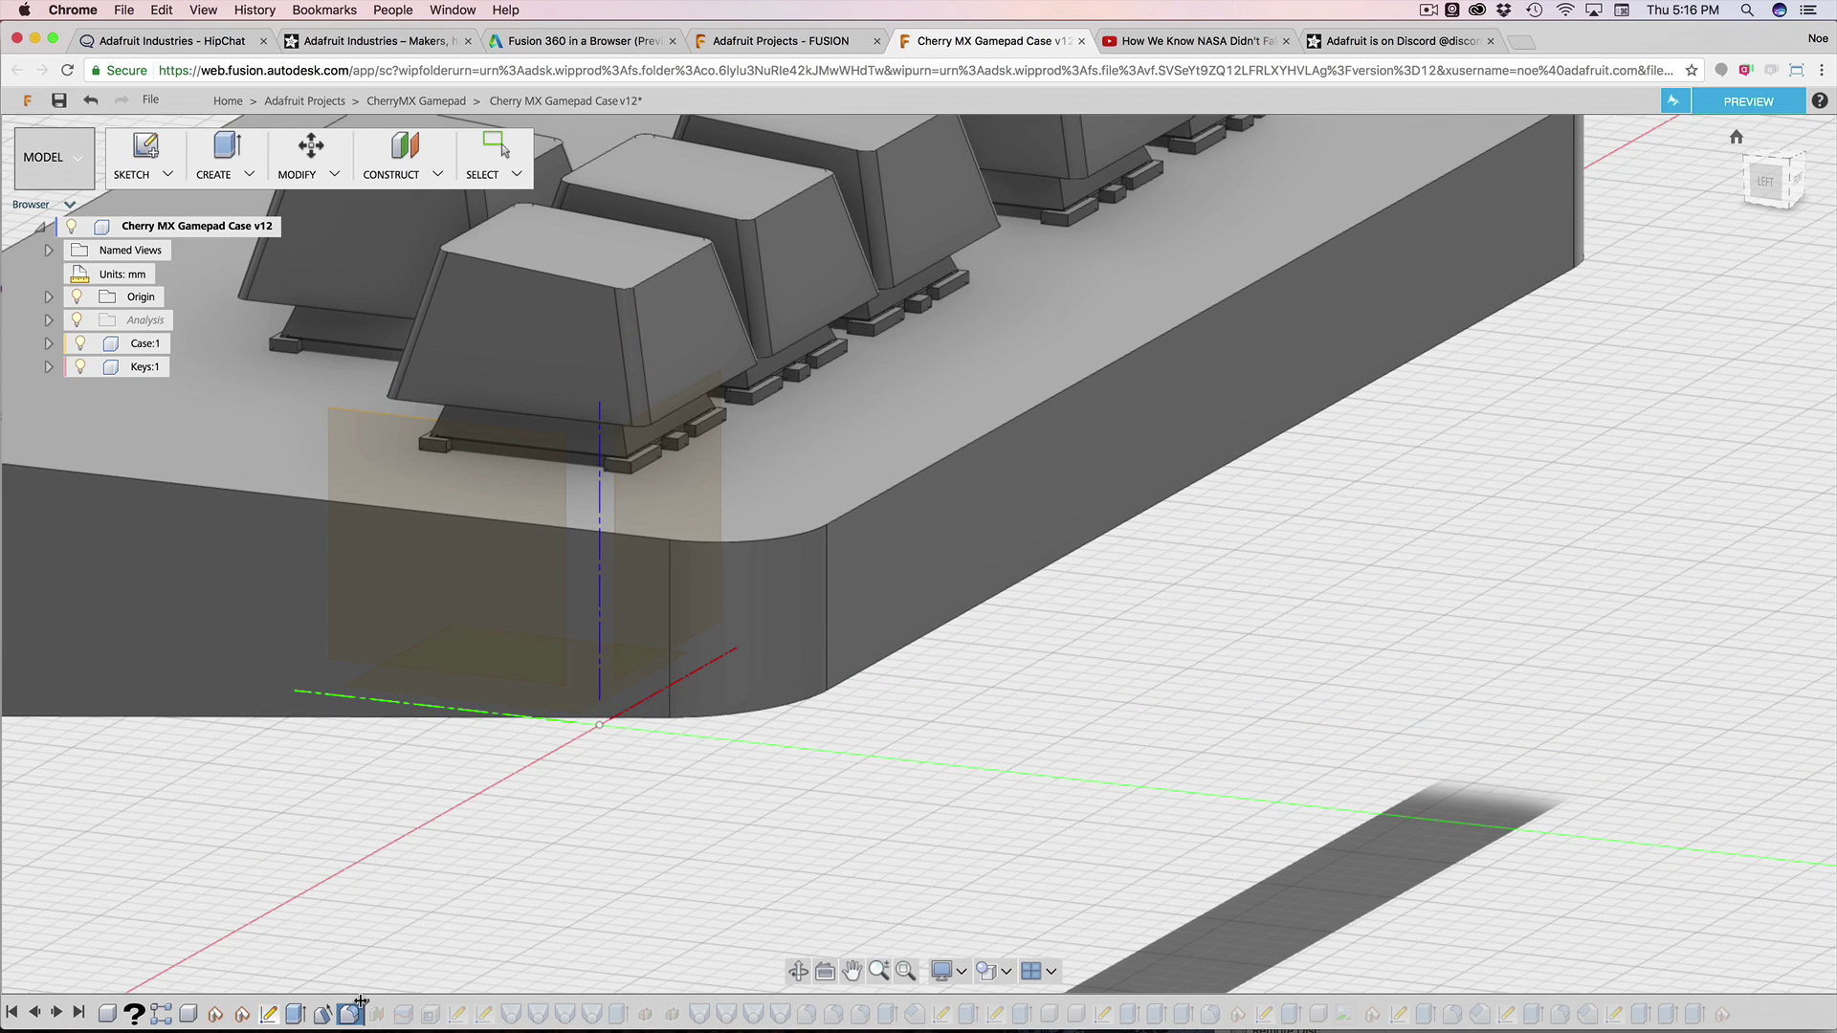
Step: Roll the history forward past Split1, open the Plane1 offset plane for editing to review its settings, and close it
{"action": "left_click_drag", "start_coordinate": [364, 1005], "coordinate": [411, 1006]}
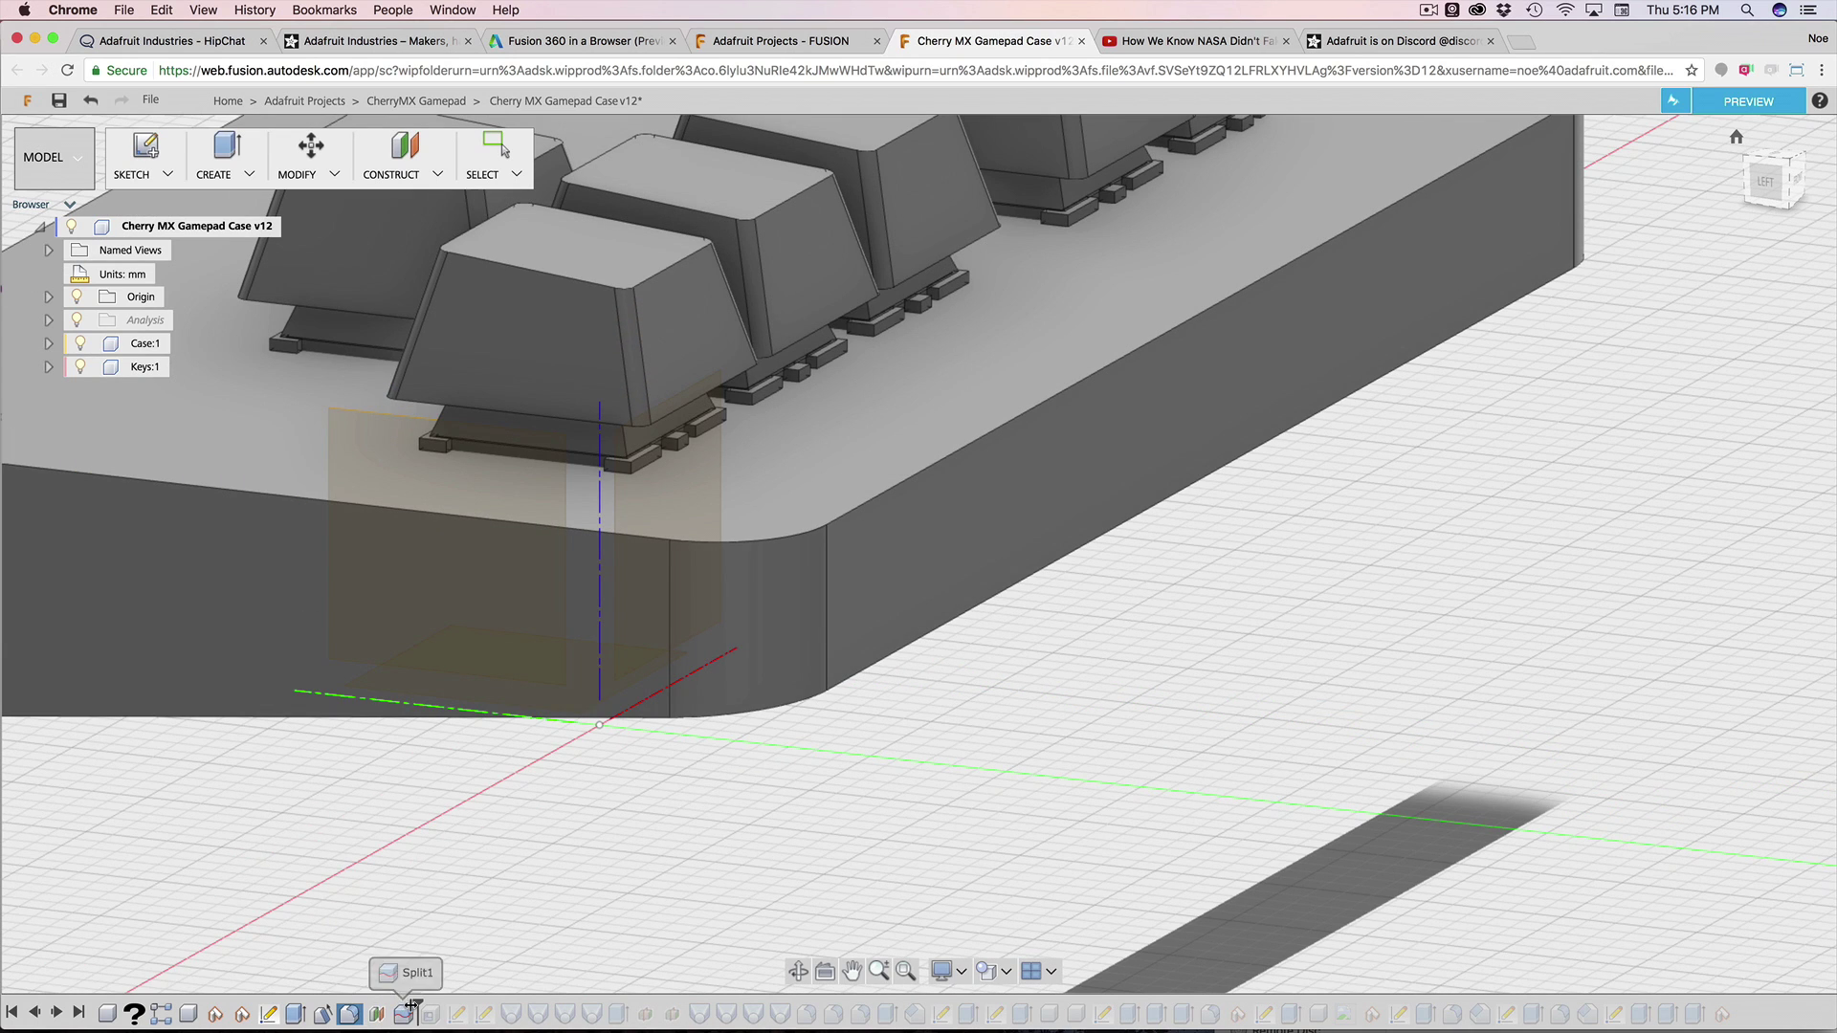
{"action": "left_click", "coordinate": [378, 1014]}
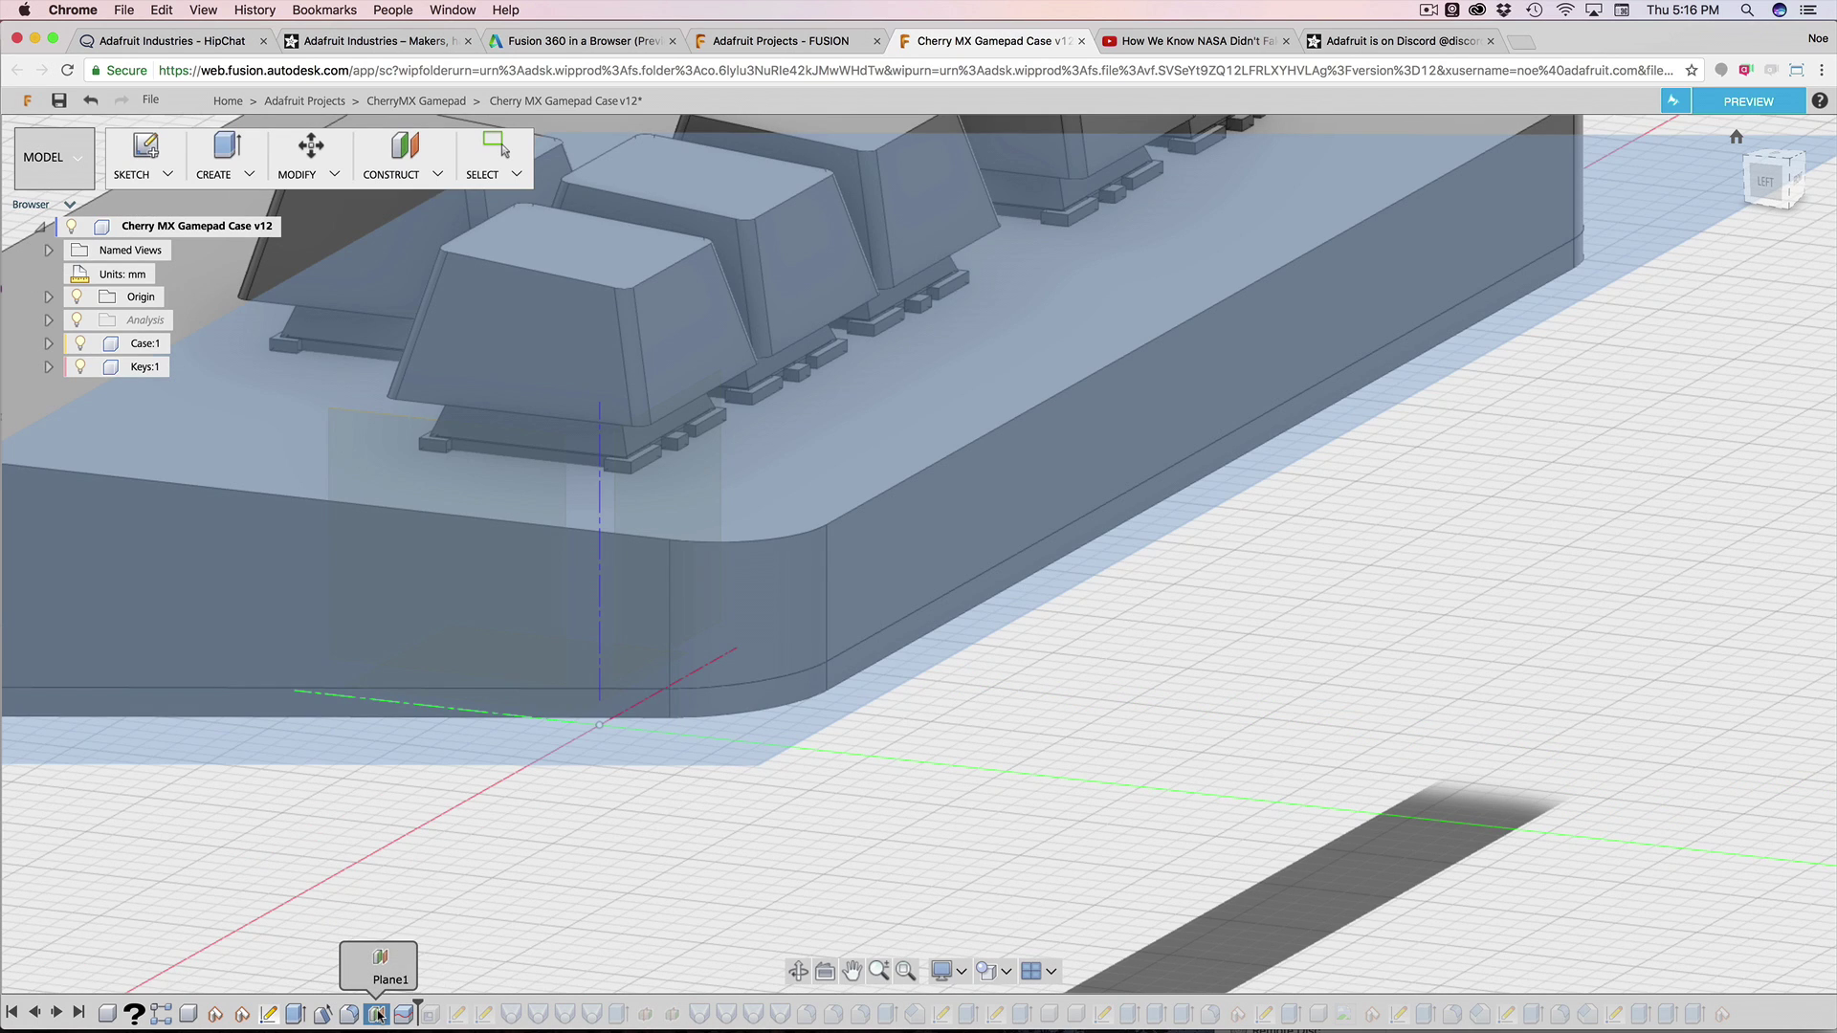
{"action": "double_click", "coordinate": [378, 1014]}
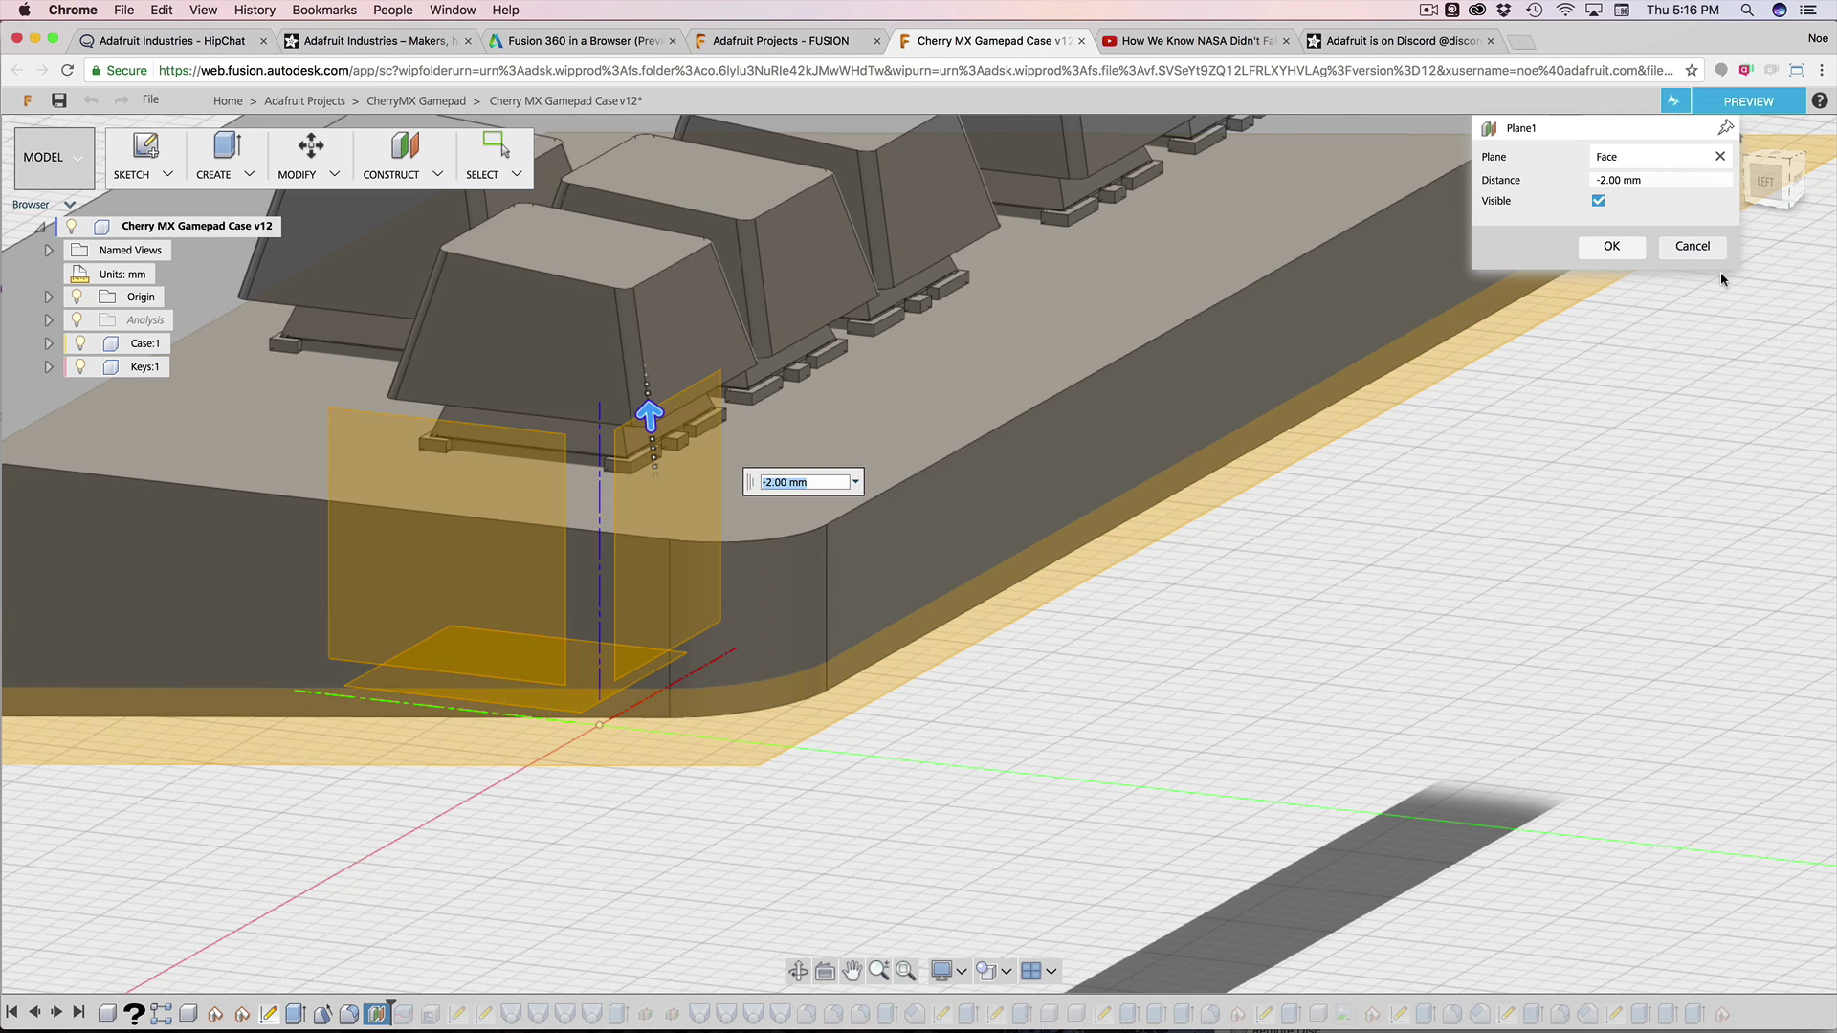
{"action": "key", "text": "Return"}
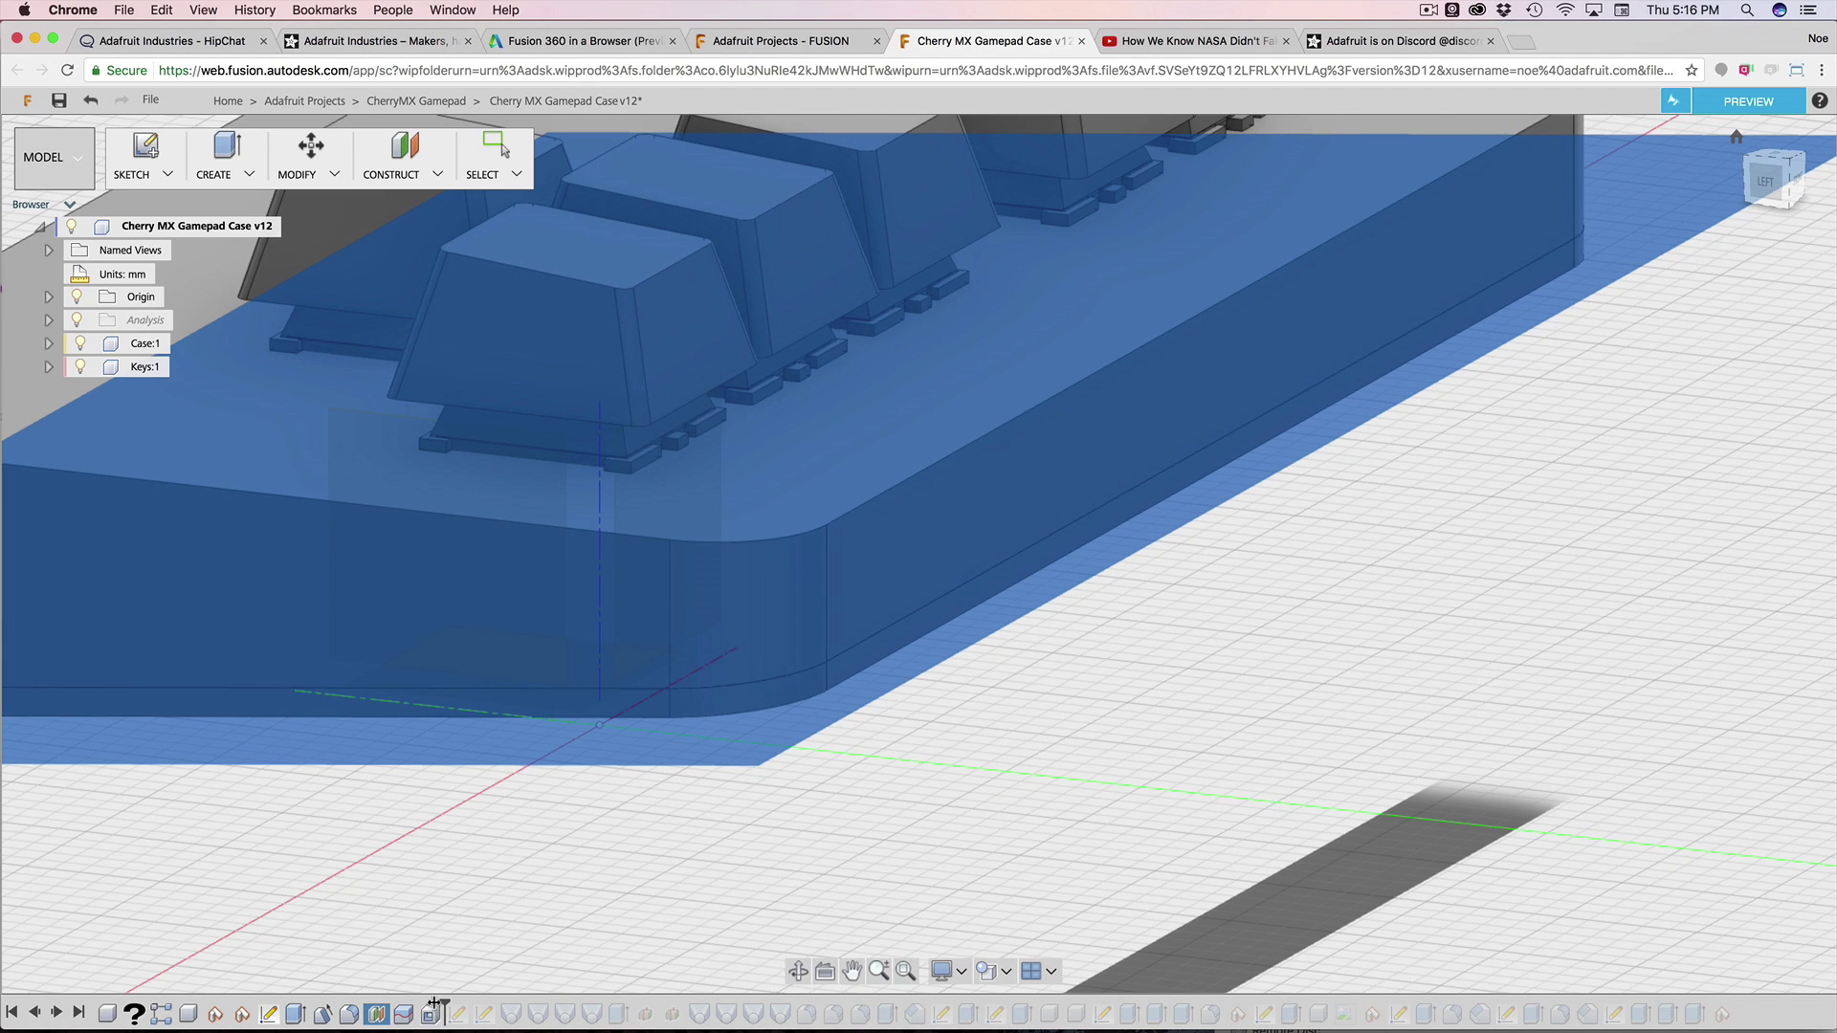
Step: Roll the history forward past Shell1, open it for editing, and examine its selected face and inside thickness from several angles
{"action": "double_click", "coordinate": [431, 1010]}
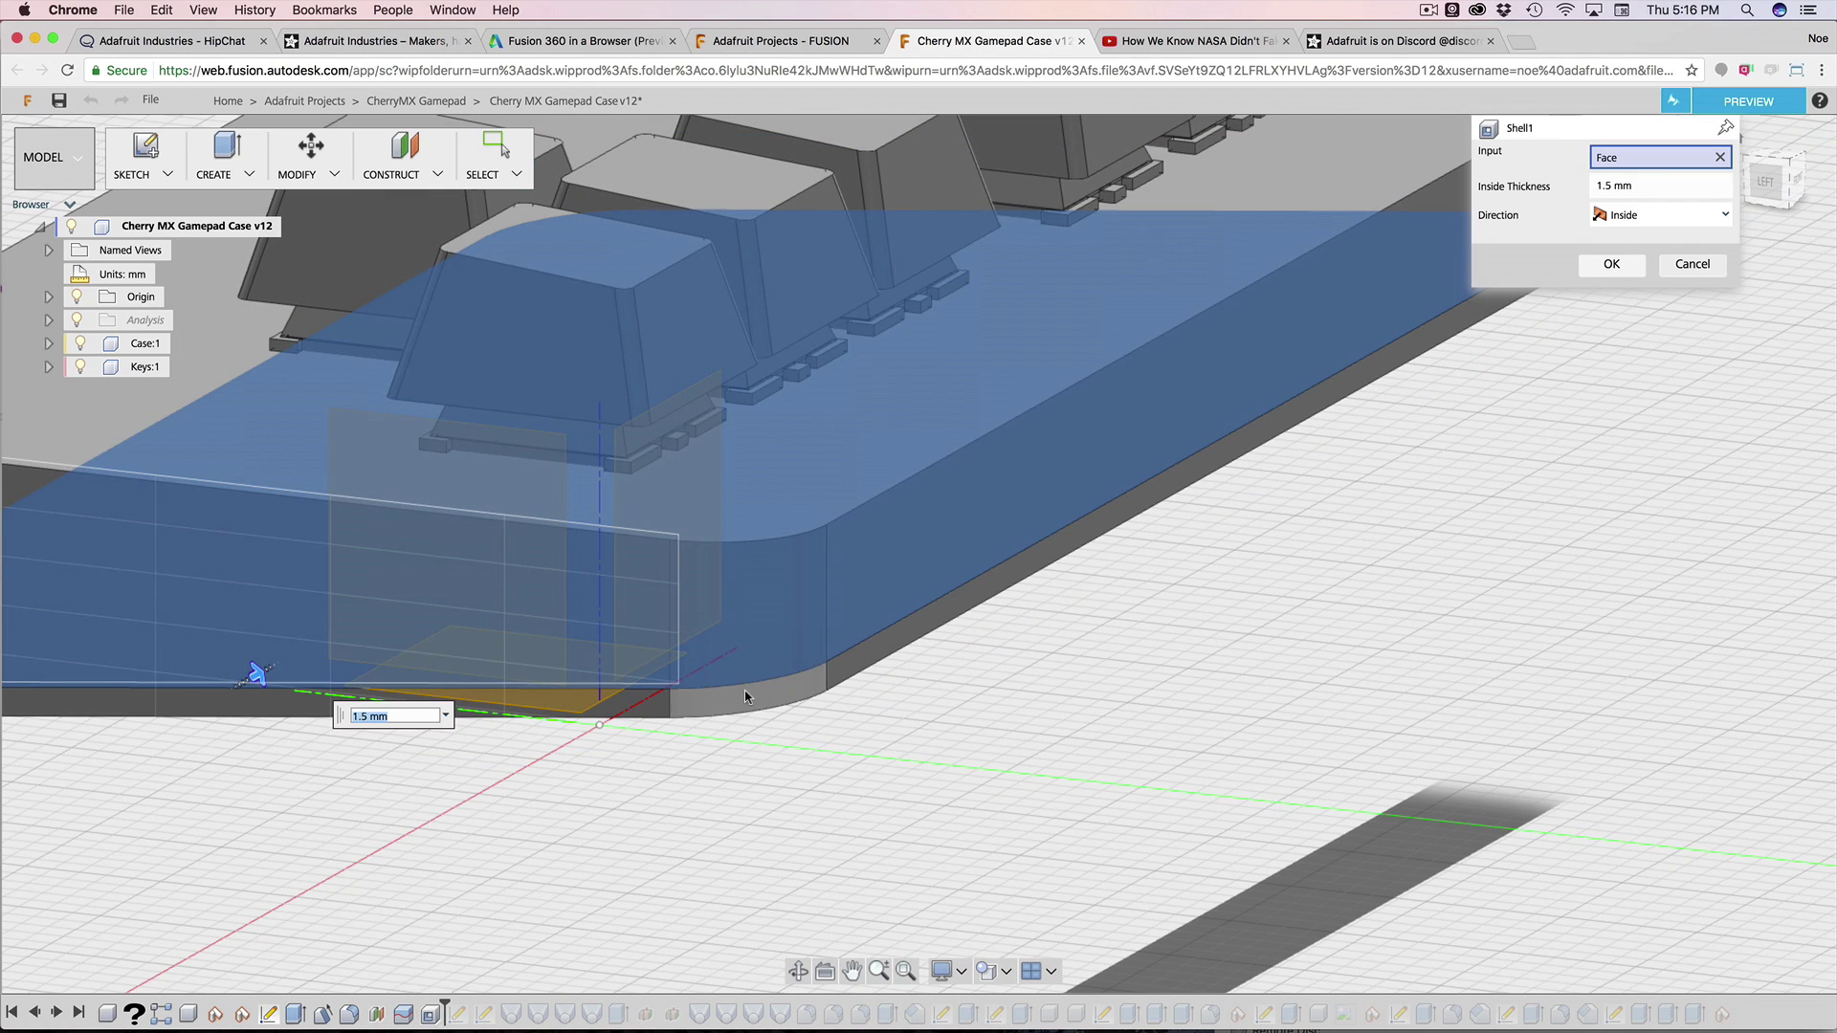
{"action": "scroll", "coordinate": [745, 696], "scroll_direction": "down", "scroll_amount": 5}
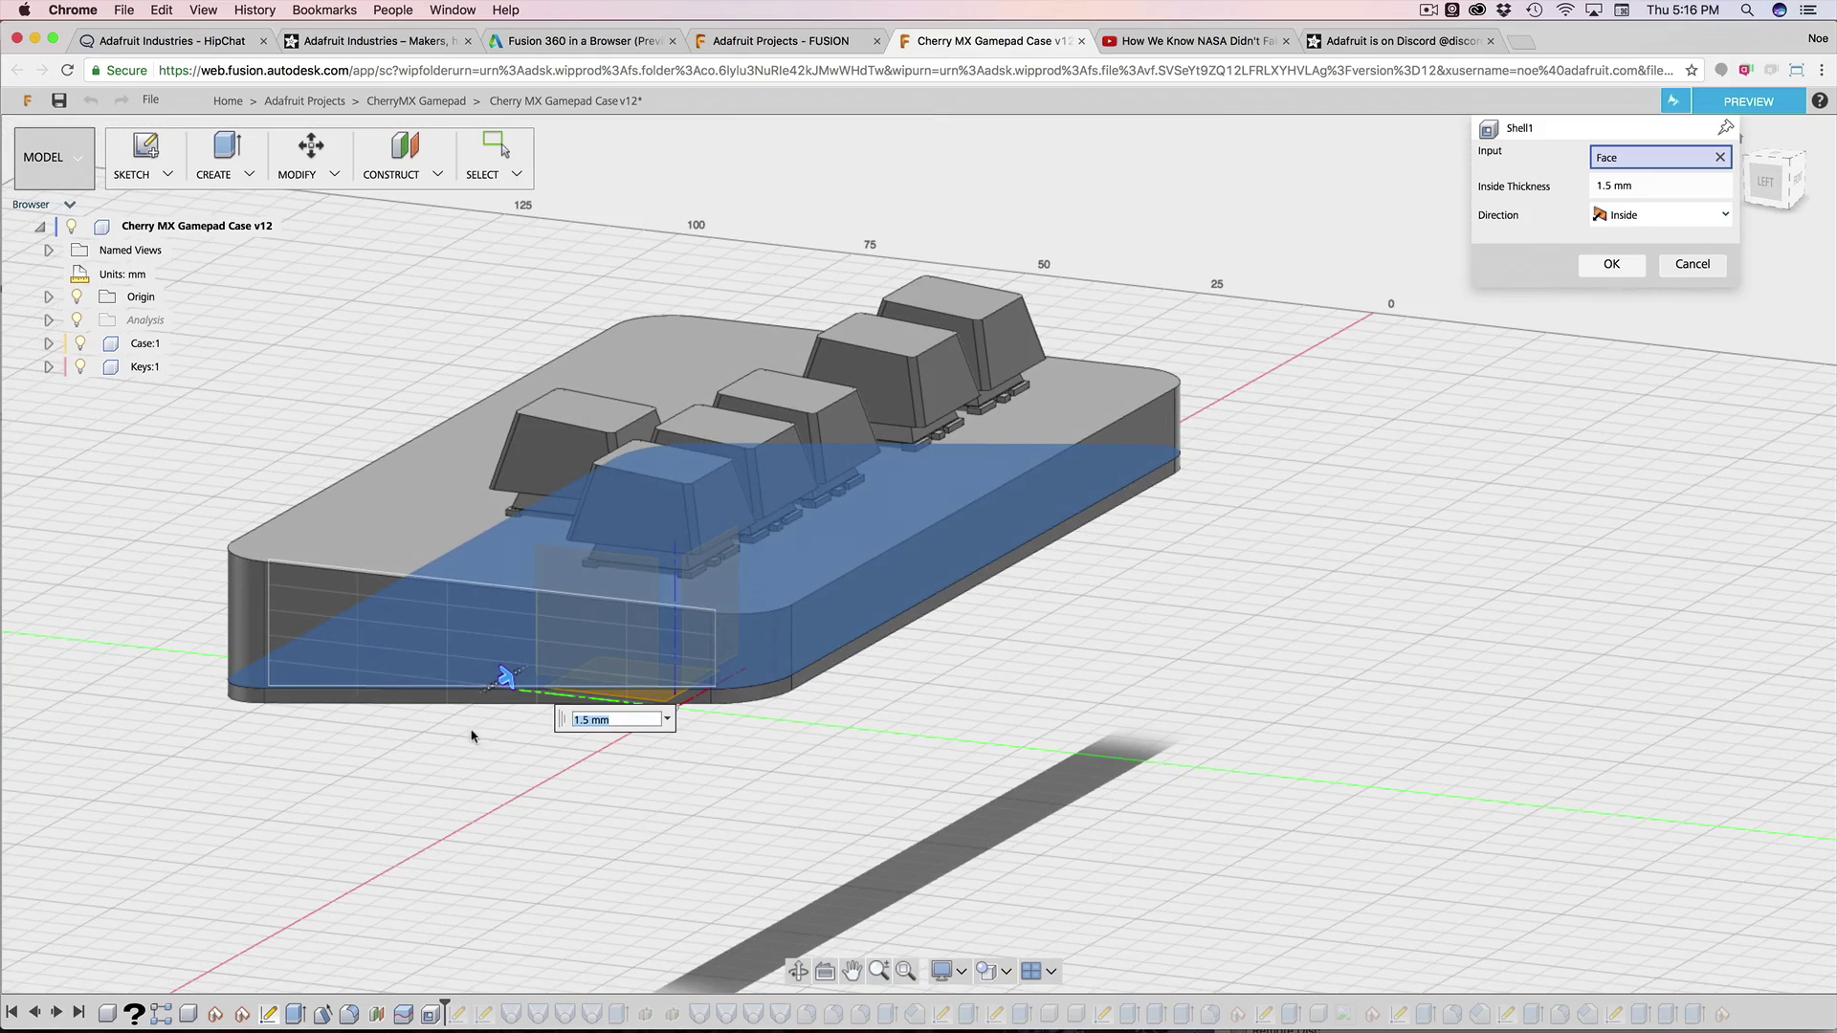
{"action": "scroll", "coordinate": [485, 712], "scroll_direction": "up", "scroll_amount": 6}
{"action": "scroll", "coordinate": [534, 651], "scroll_direction": "down", "scroll_amount": 5}
{"action": "middle_click_drag", "start_coordinate": [320, 790], "coordinate": [1169, 533]}
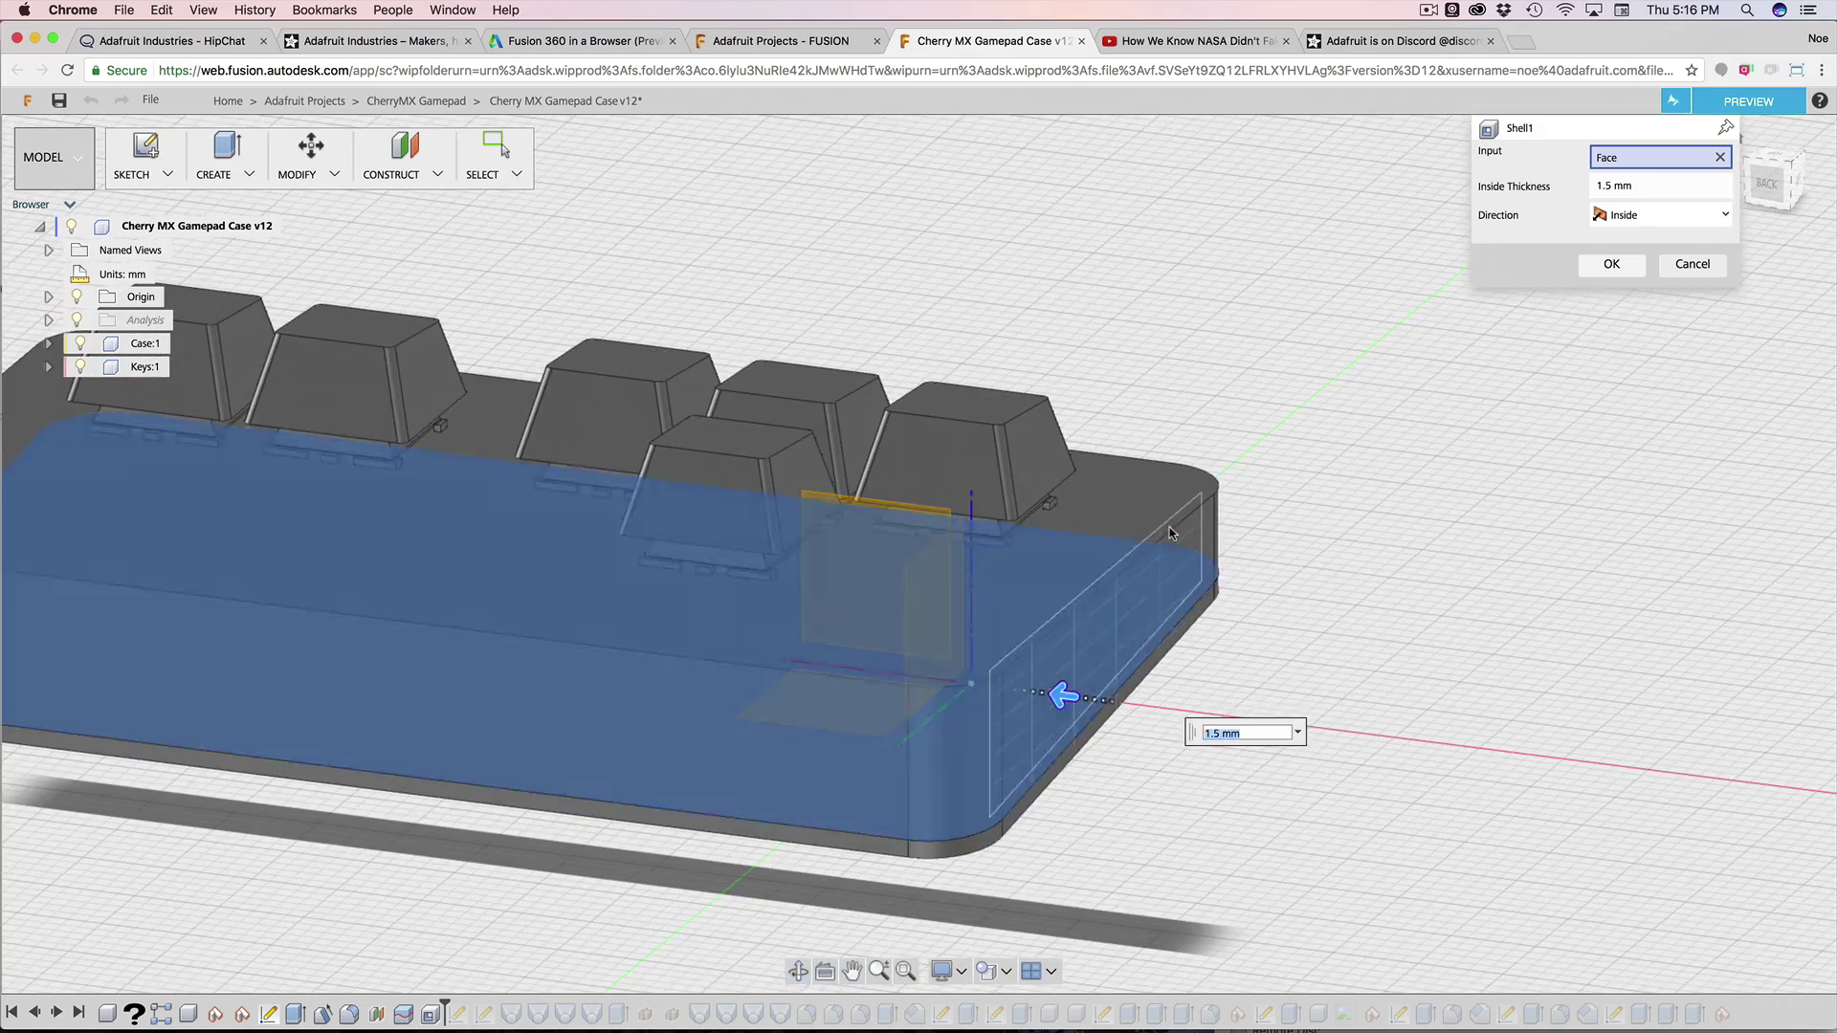
{"action": "scroll", "coordinate": [1169, 533], "scroll_direction": "up", "scroll_amount": 4}
{"action": "scroll", "coordinate": [1079, 660], "scroll_direction": "down", "scroll_amount": 3}
{"action": "scroll", "coordinate": [1052, 708], "scroll_direction": "down", "scroll_amount": 3}
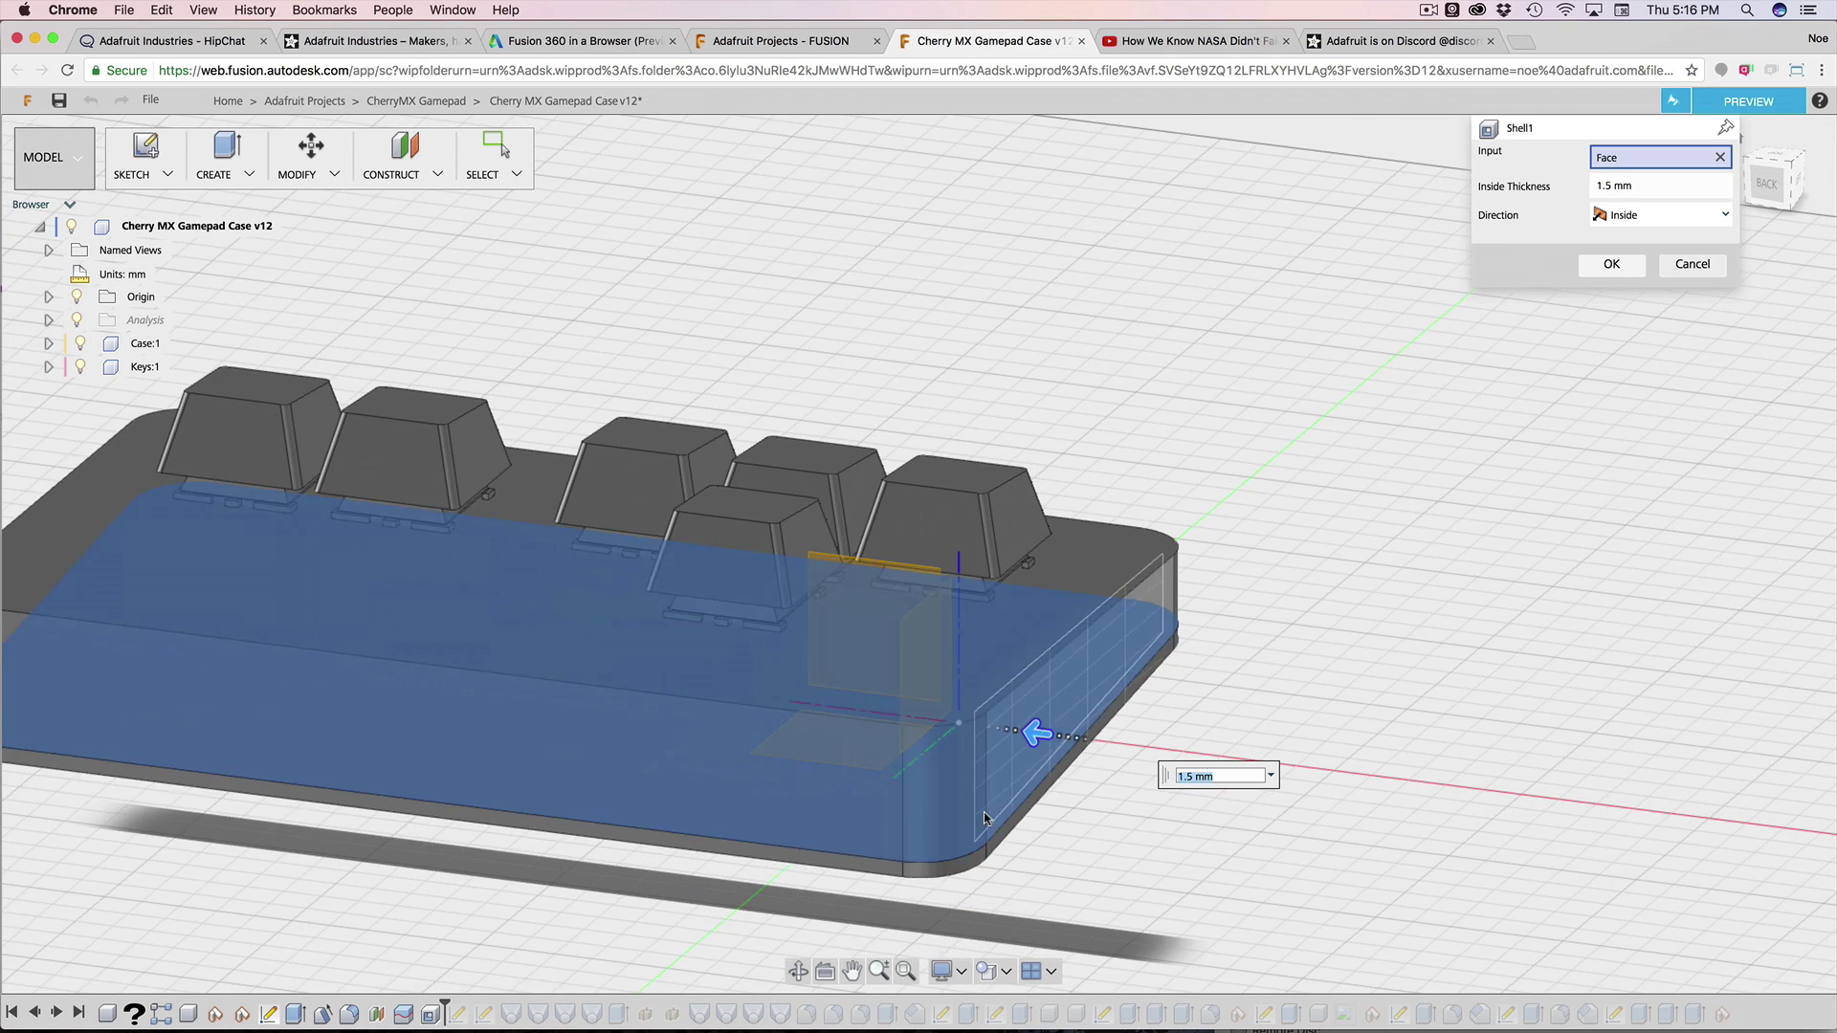
Step: Switch the display to Wireframe and inspect the shelled case's inner face from another angle
{"action": "left_click", "coordinate": [961, 971]}
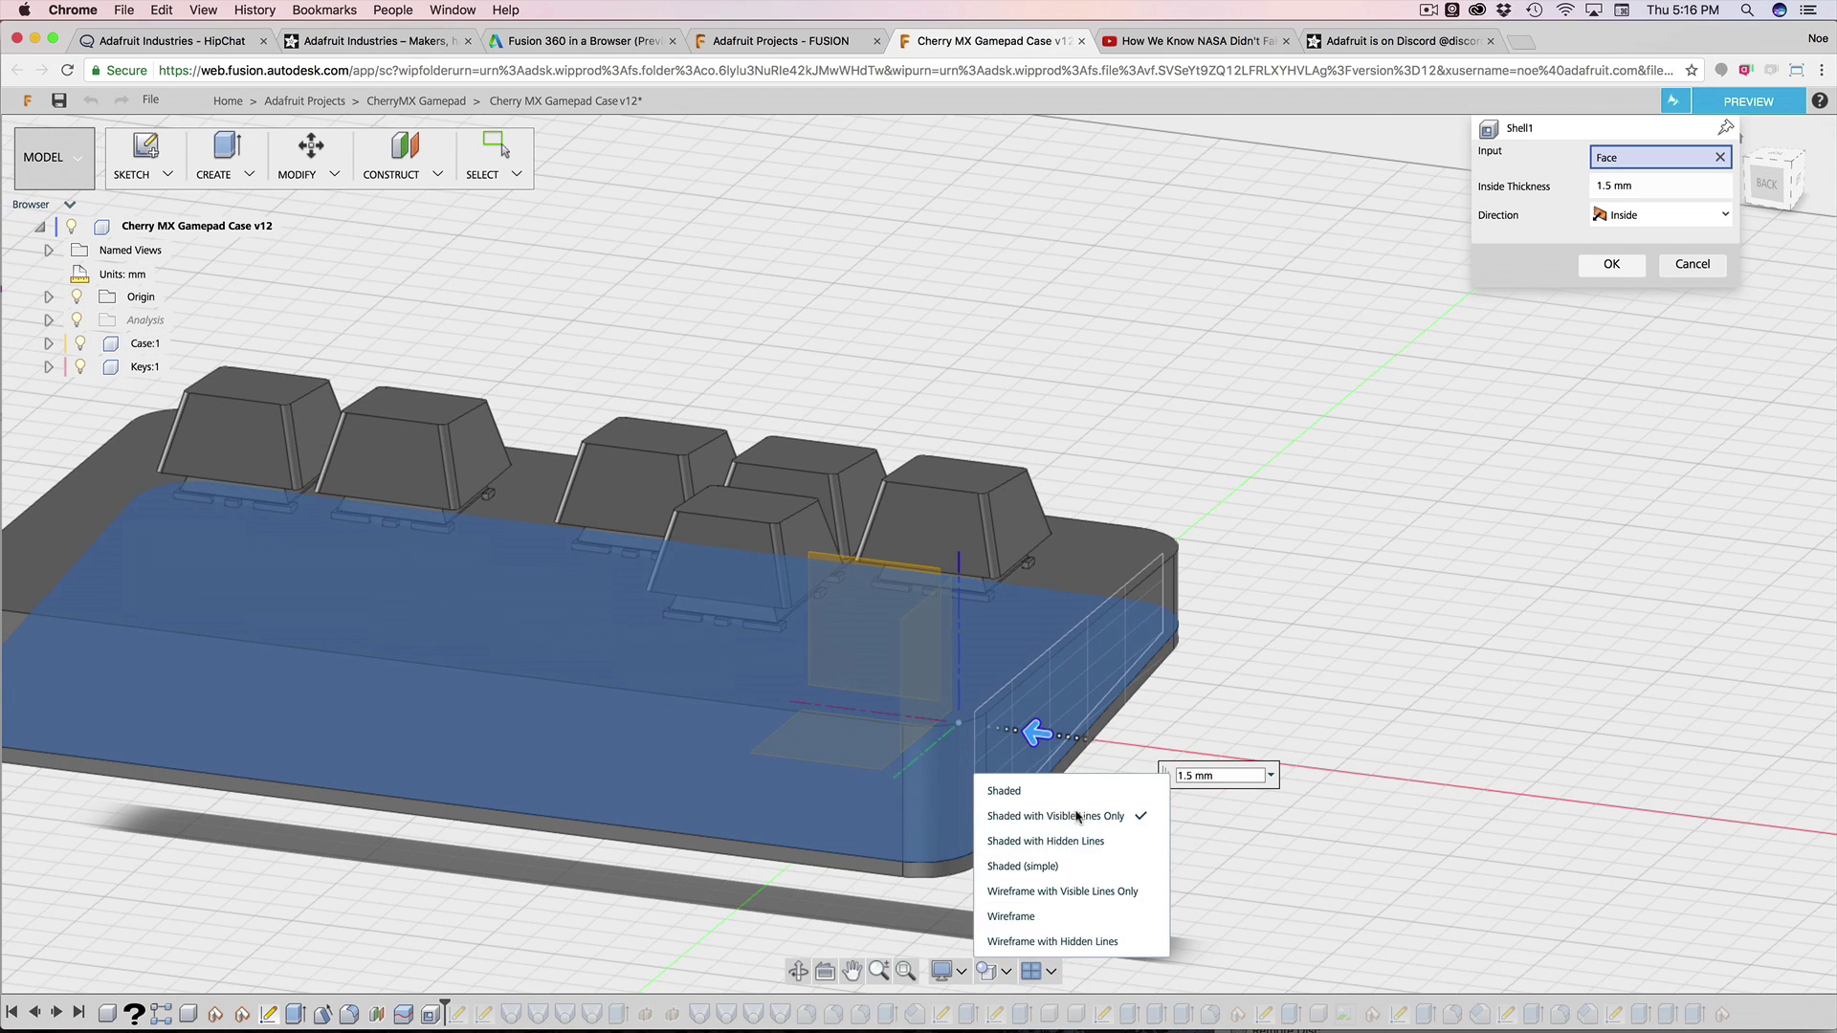
{"action": "left_click", "coordinate": [1086, 914]}
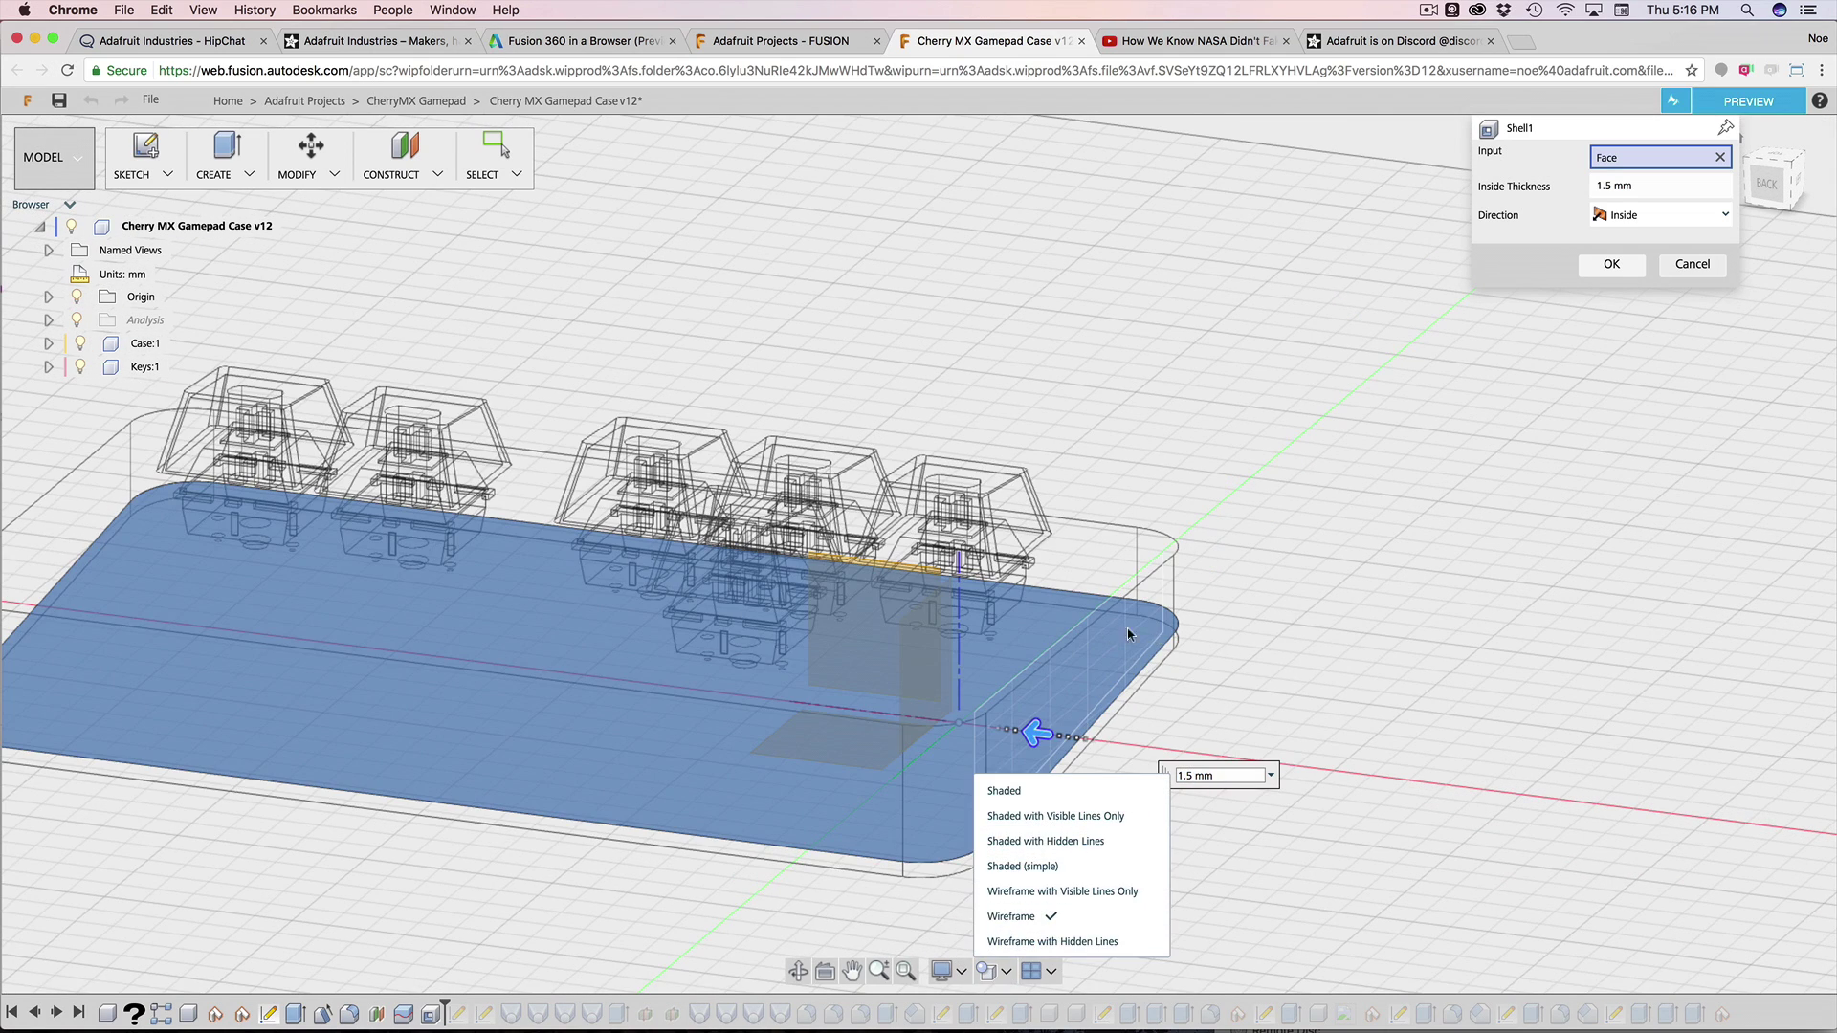
{"action": "left_click", "coordinate": [1498, 717]}
{"action": "middle_click_drag", "start_coordinate": [1336, 621], "coordinate": [1128, 899], "text": "shift"}
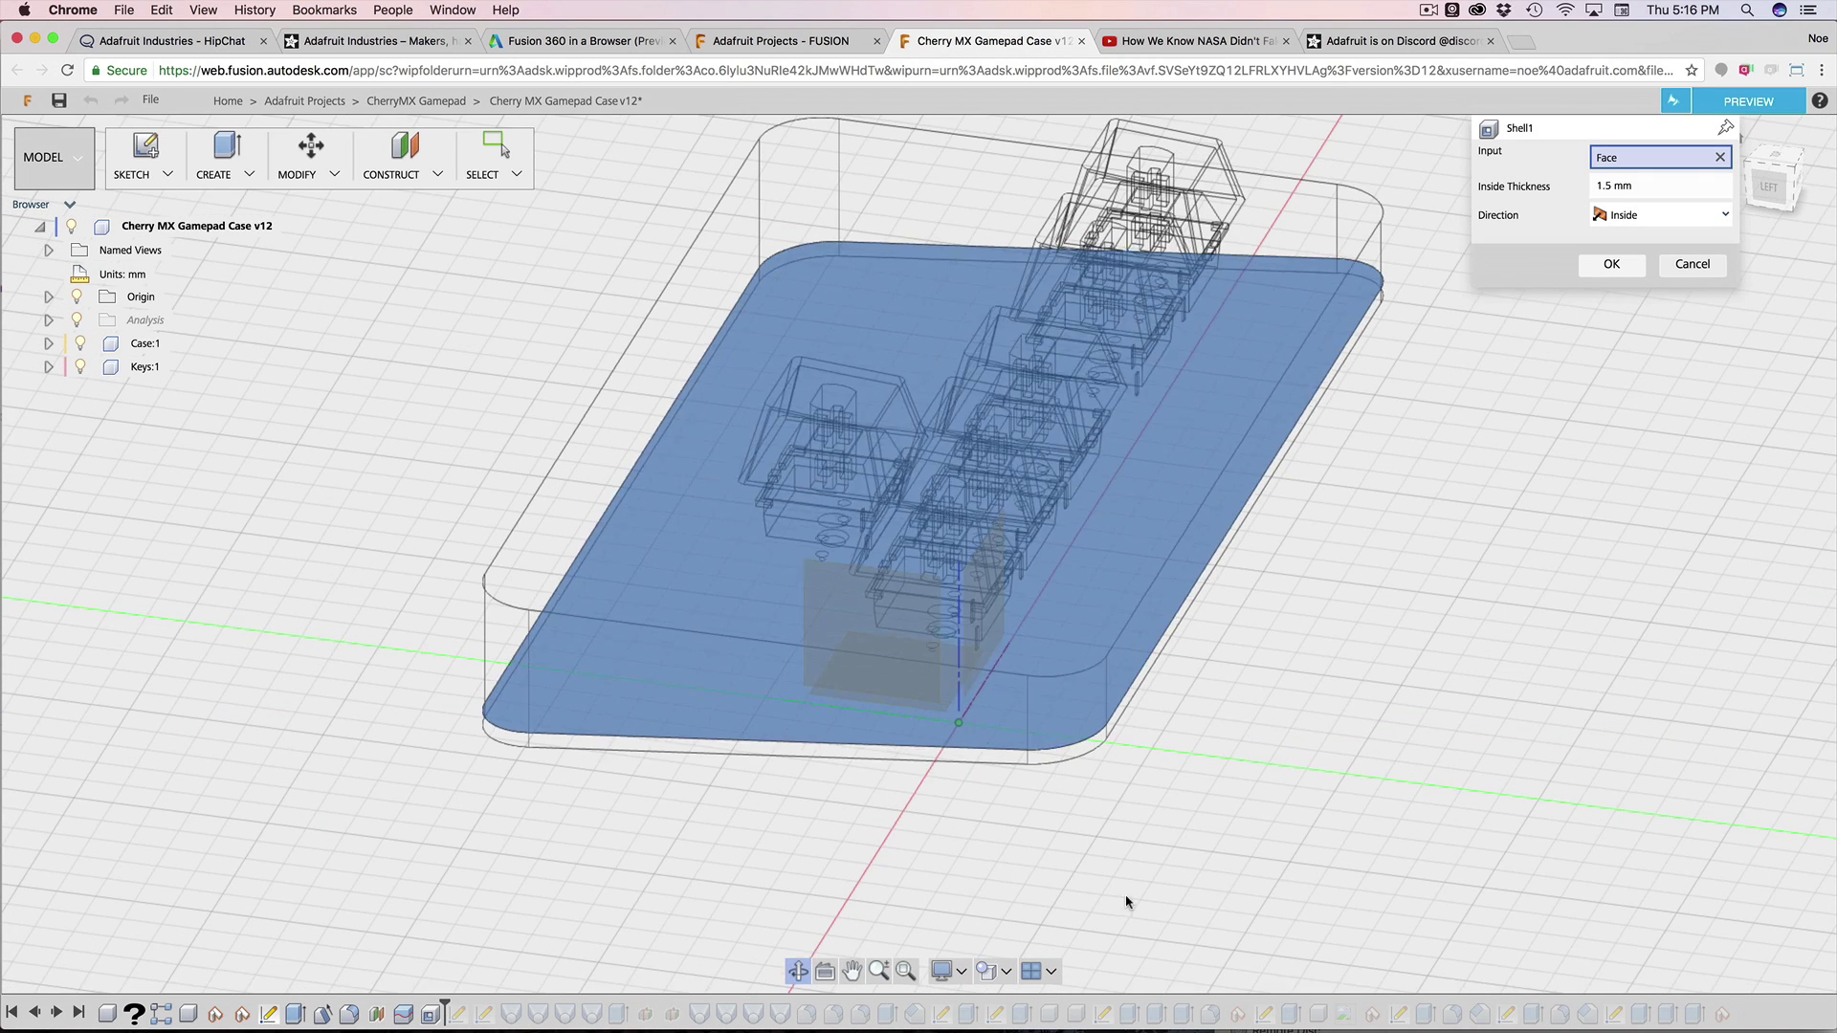
Step: Restore the Shaded with Visible Lines Only display and cancel the Shell1 edit
{"action": "left_click", "coordinate": [964, 970]}
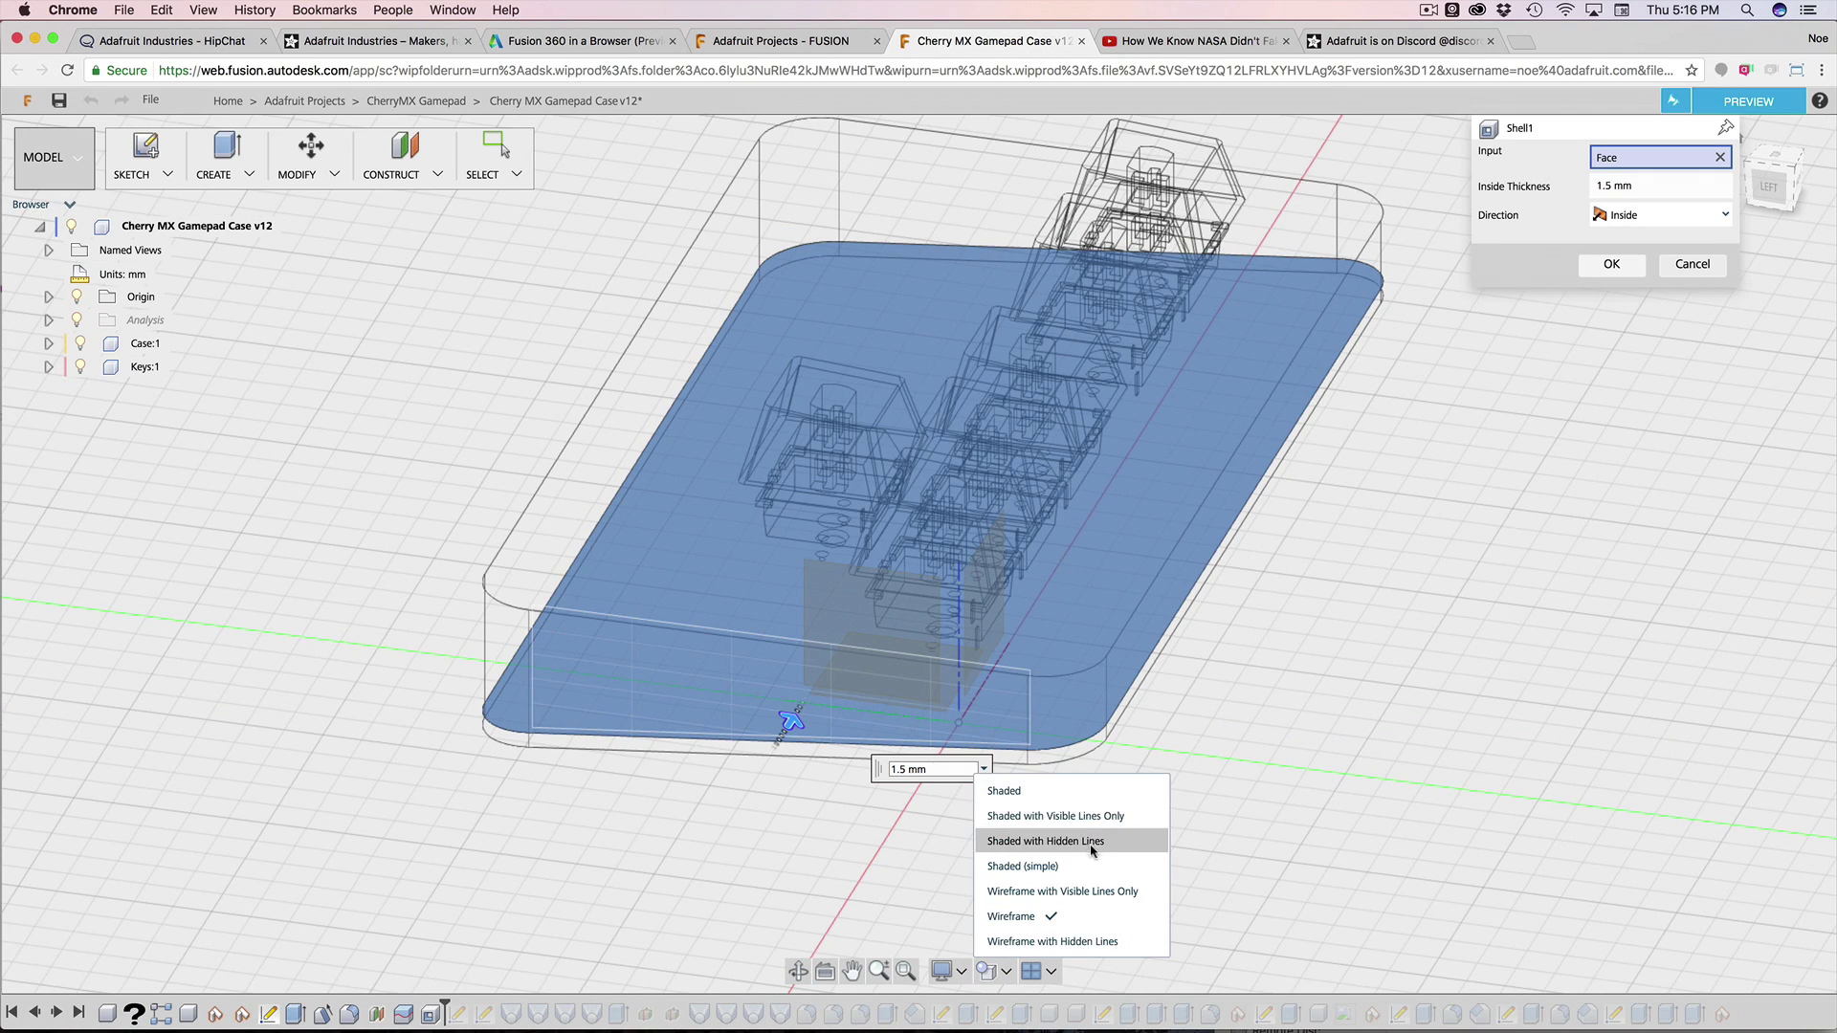
{"action": "left_click", "coordinate": [1103, 818]}
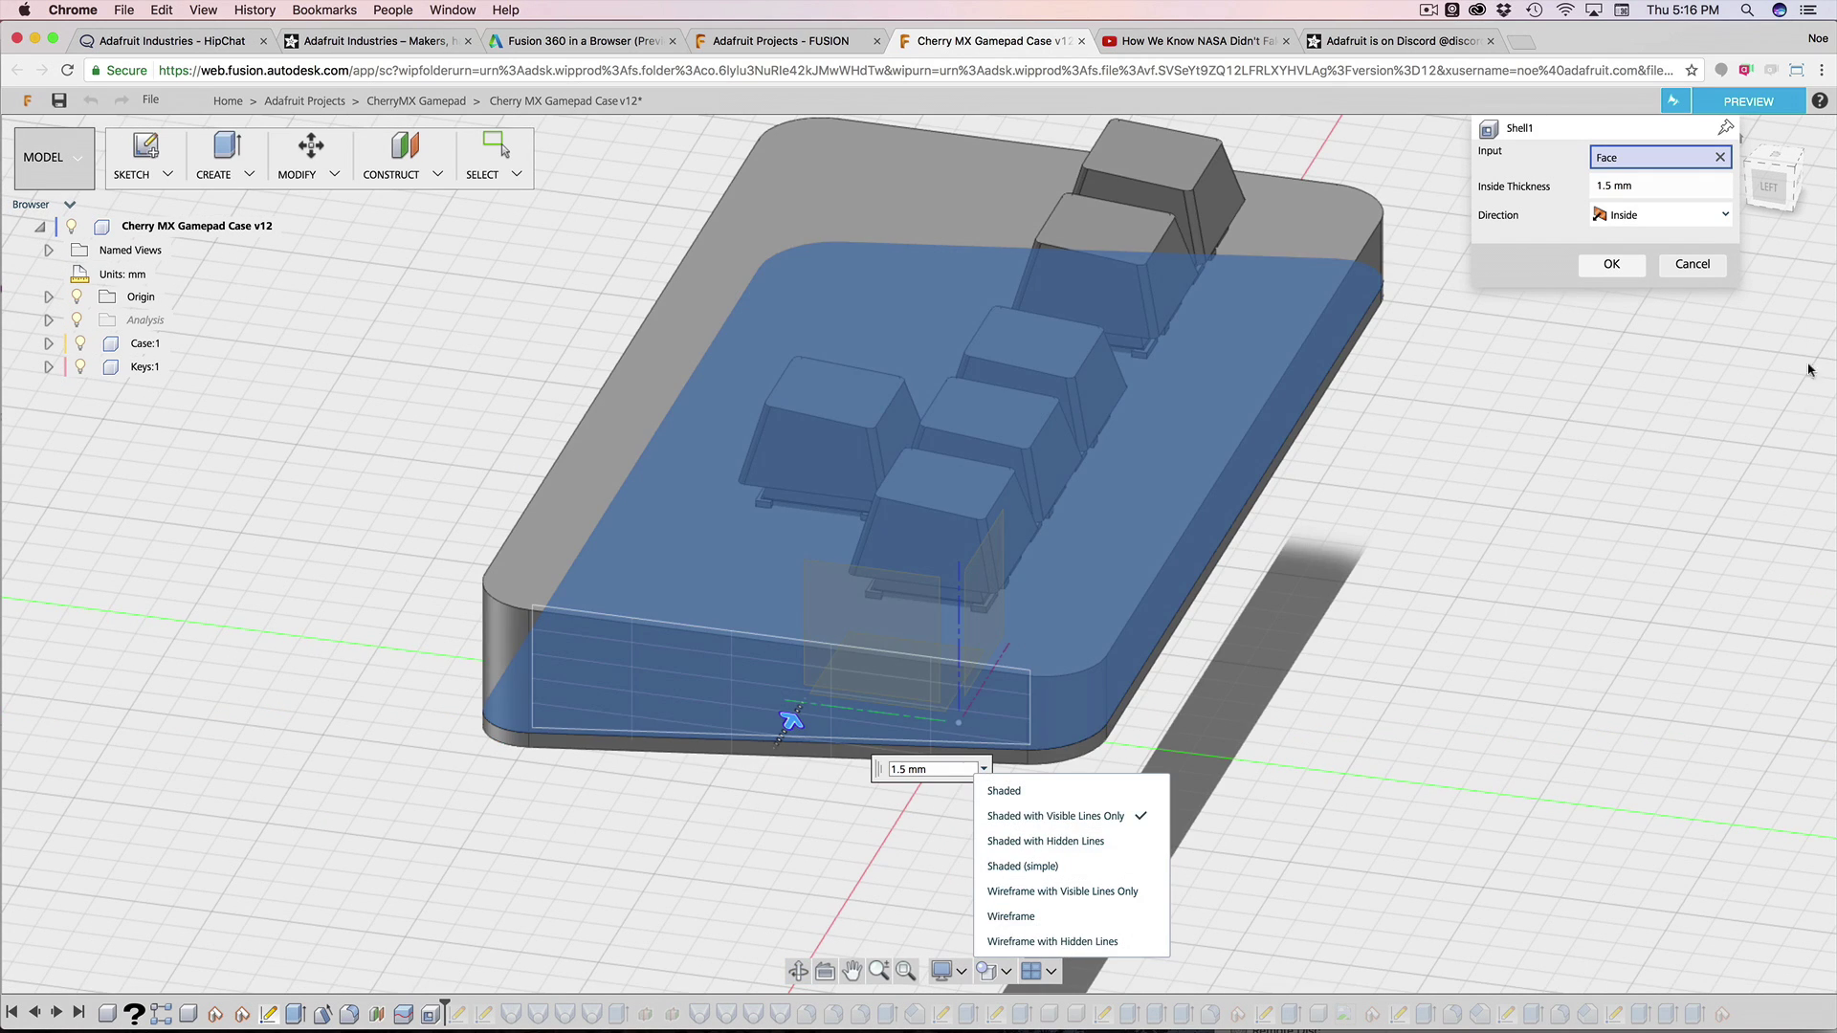
{"action": "left_click", "coordinate": [1688, 265]}
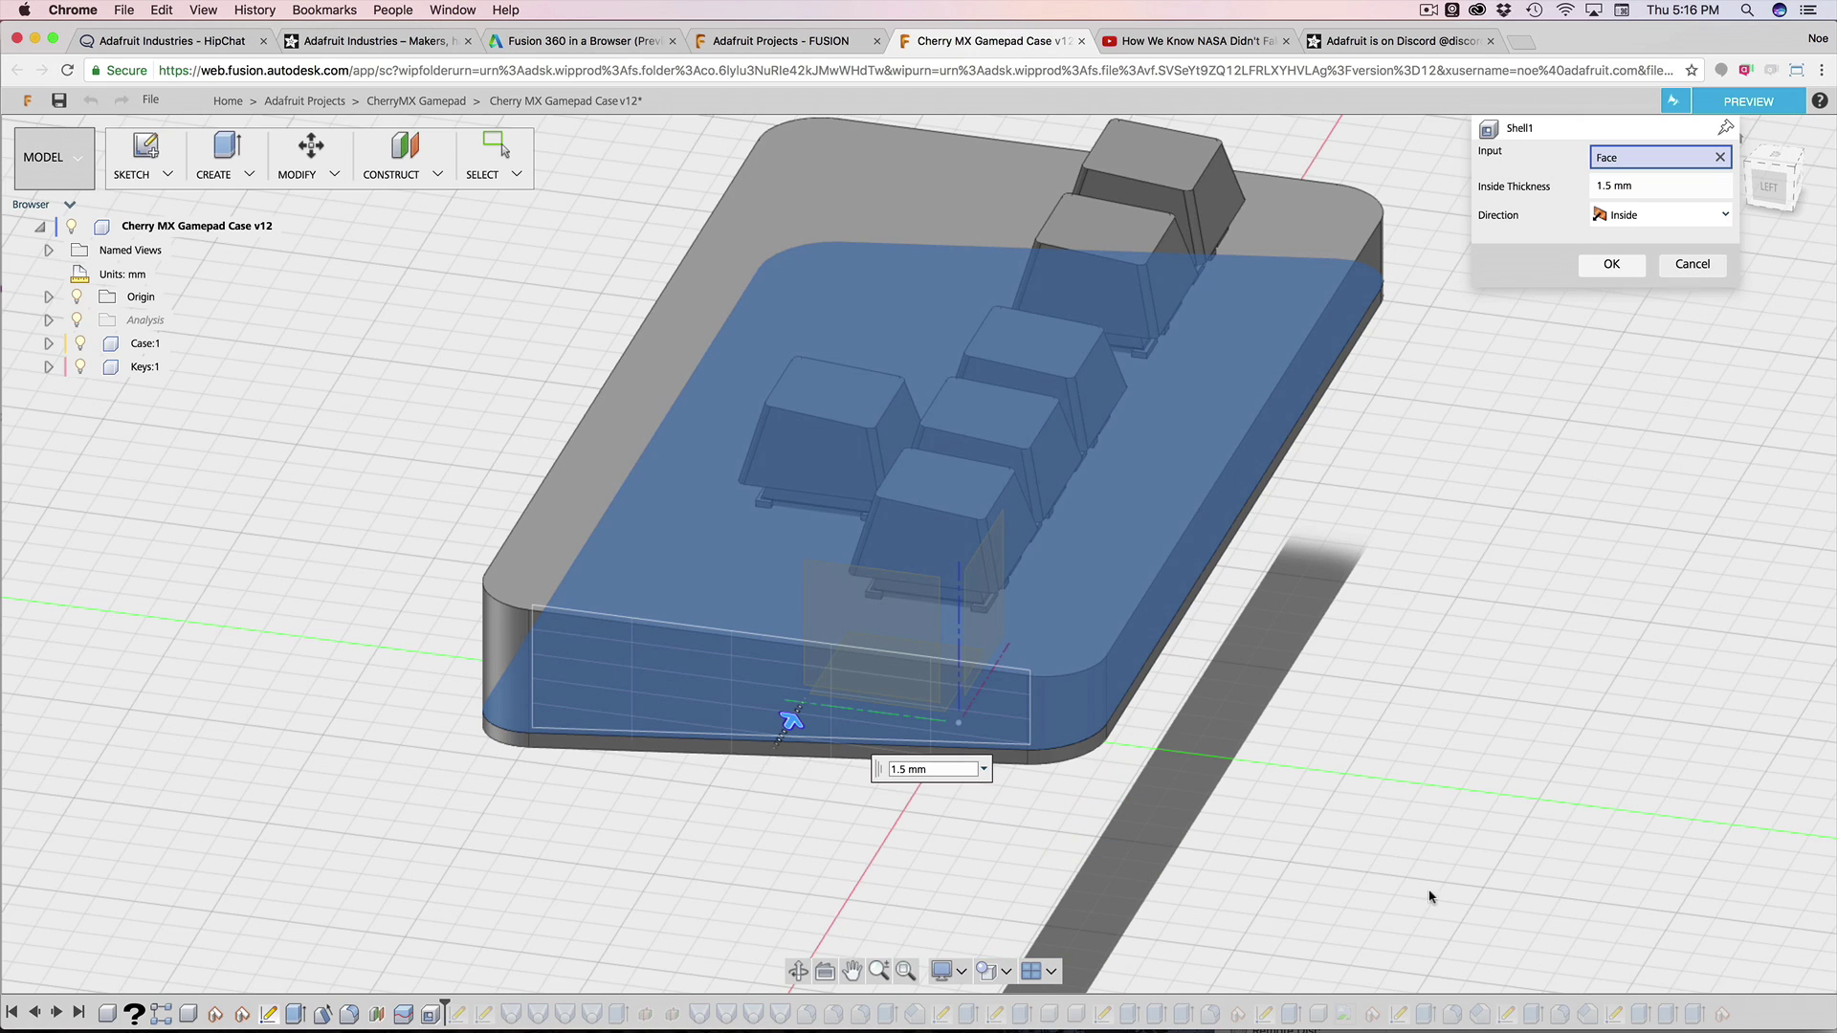
{"action": "left_click", "coordinate": [1686, 266]}
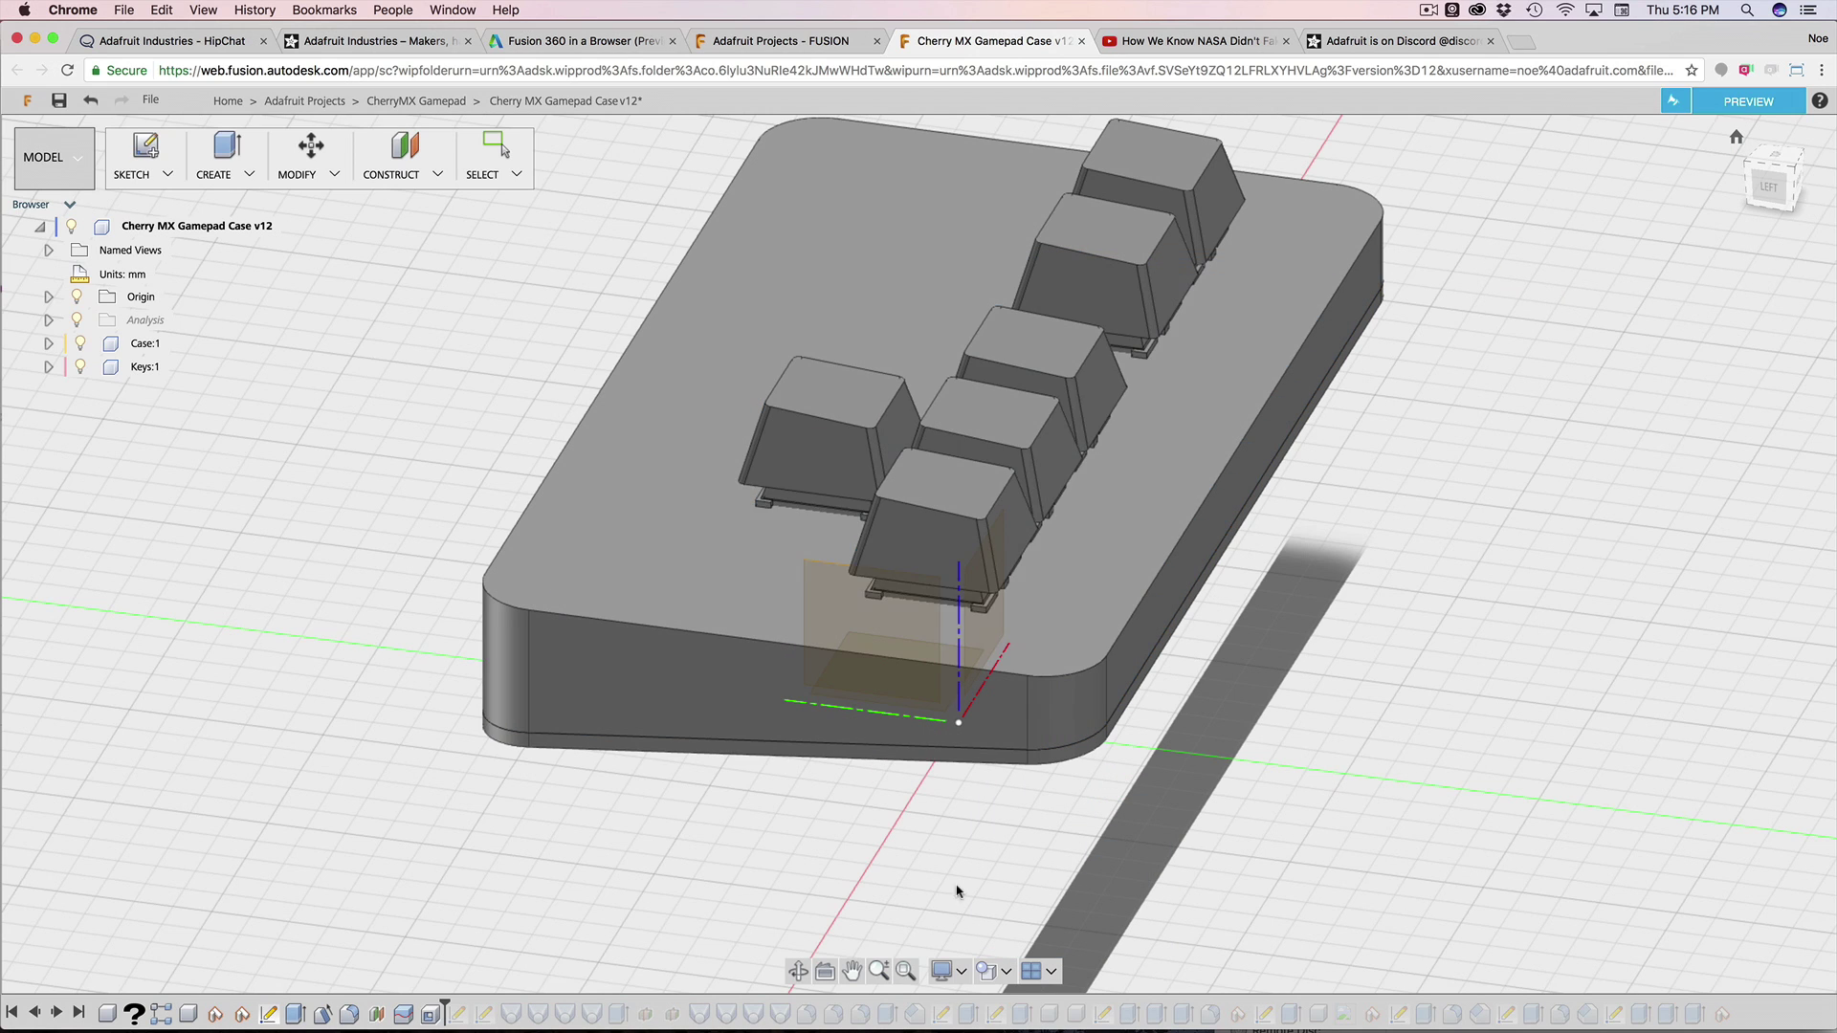
Step: Roll the history forward past the standoffs sketch, open it for editing, and examine its overall layout and constraints
{"action": "right_click", "coordinate": [454, 1014]}
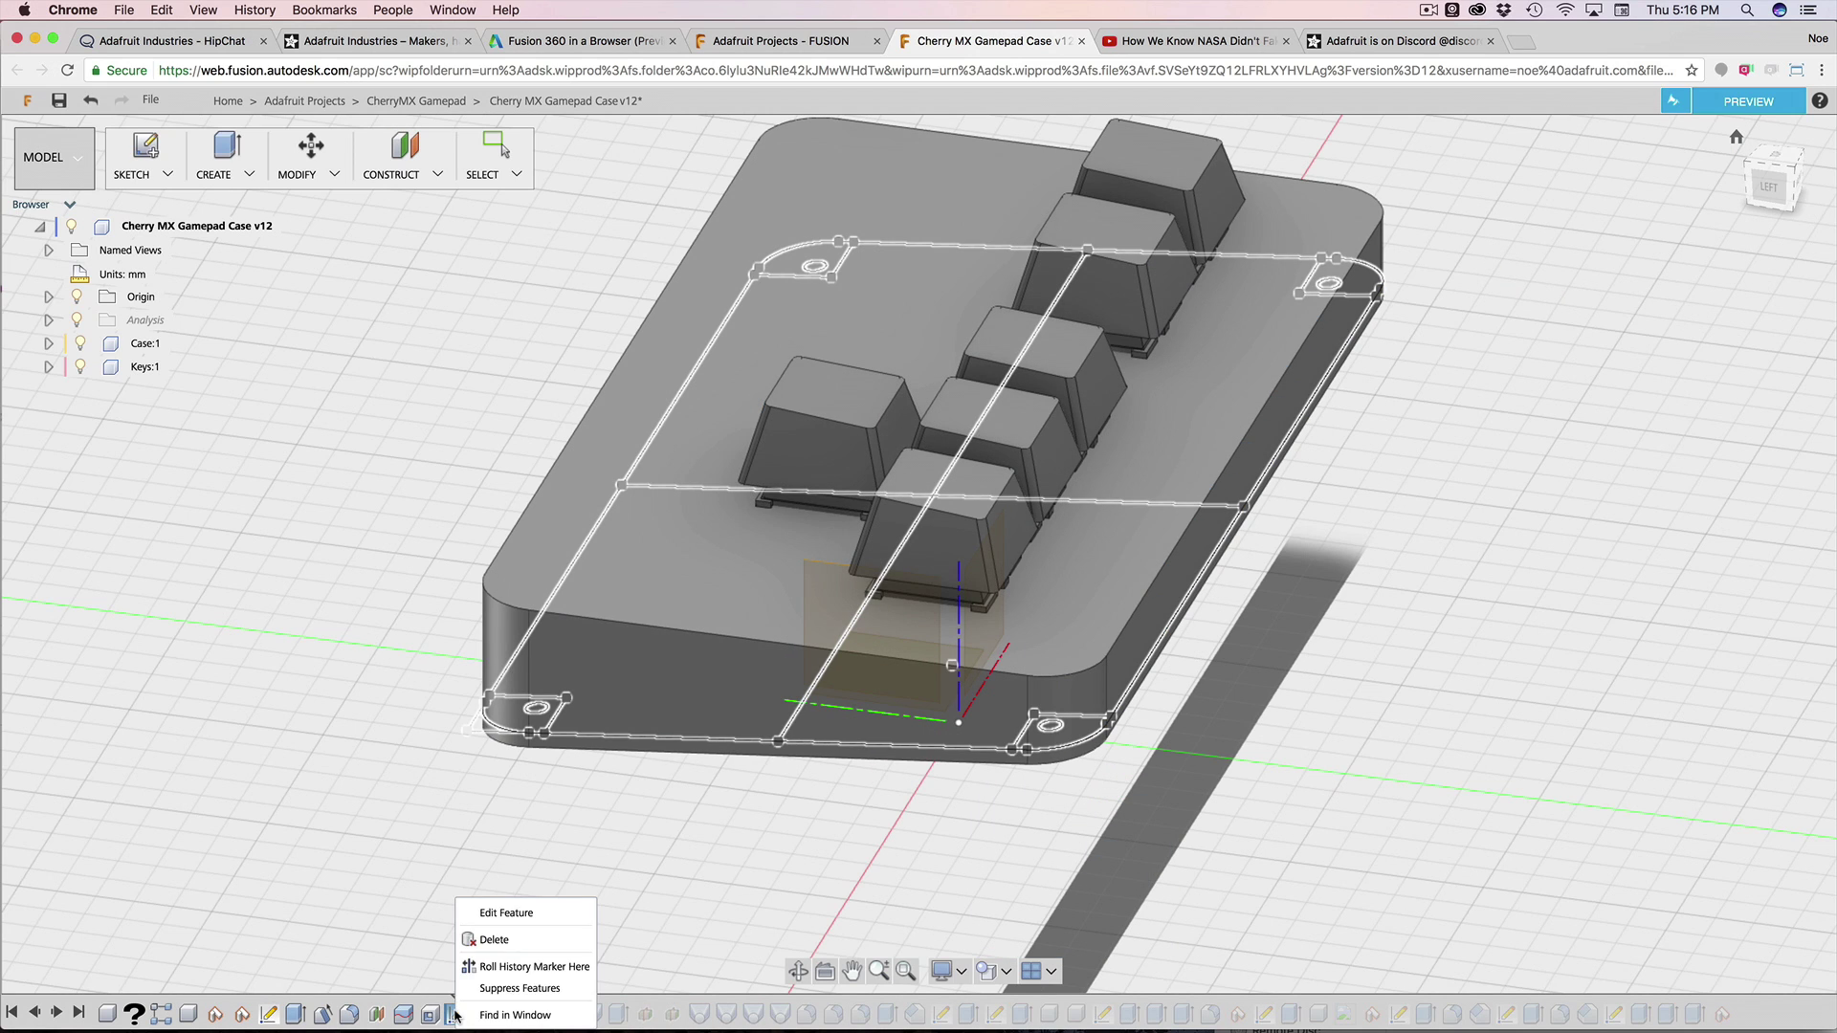
{"action": "left_click", "coordinate": [507, 913]}
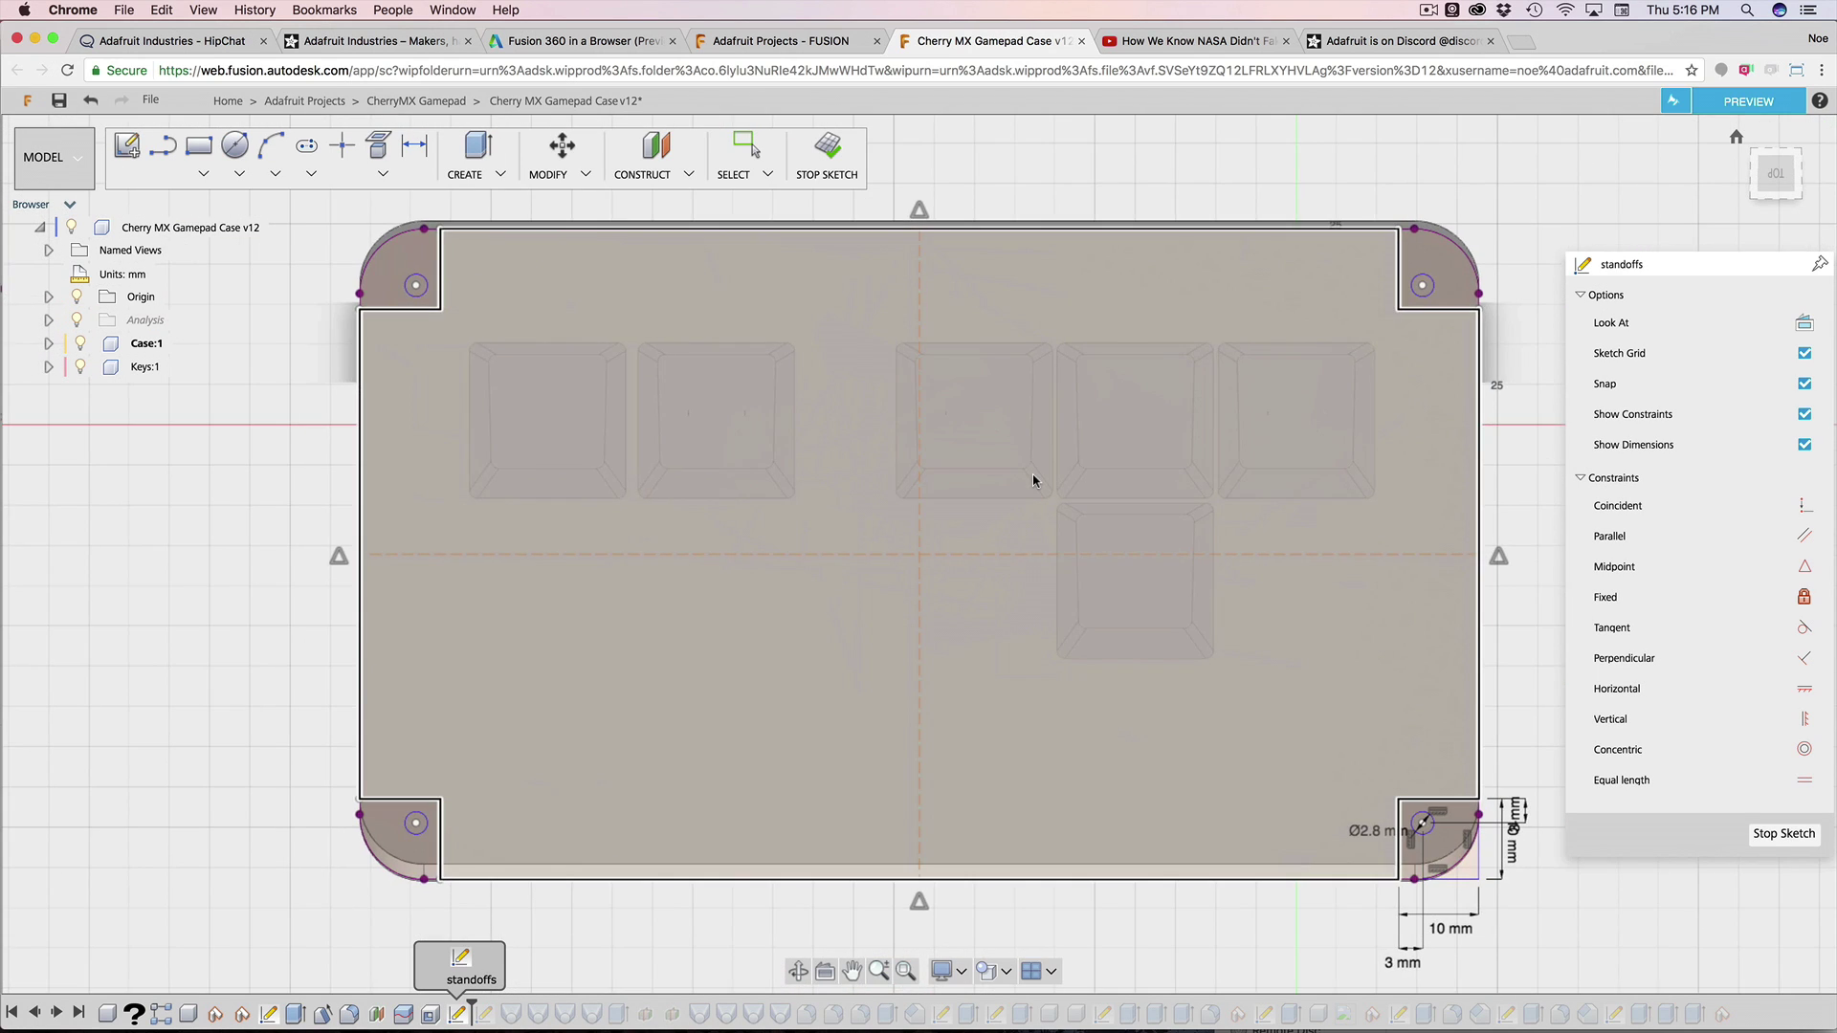
{"action": "scroll", "coordinate": [1578, 416], "scroll_direction": "up", "scroll_amount": 3}
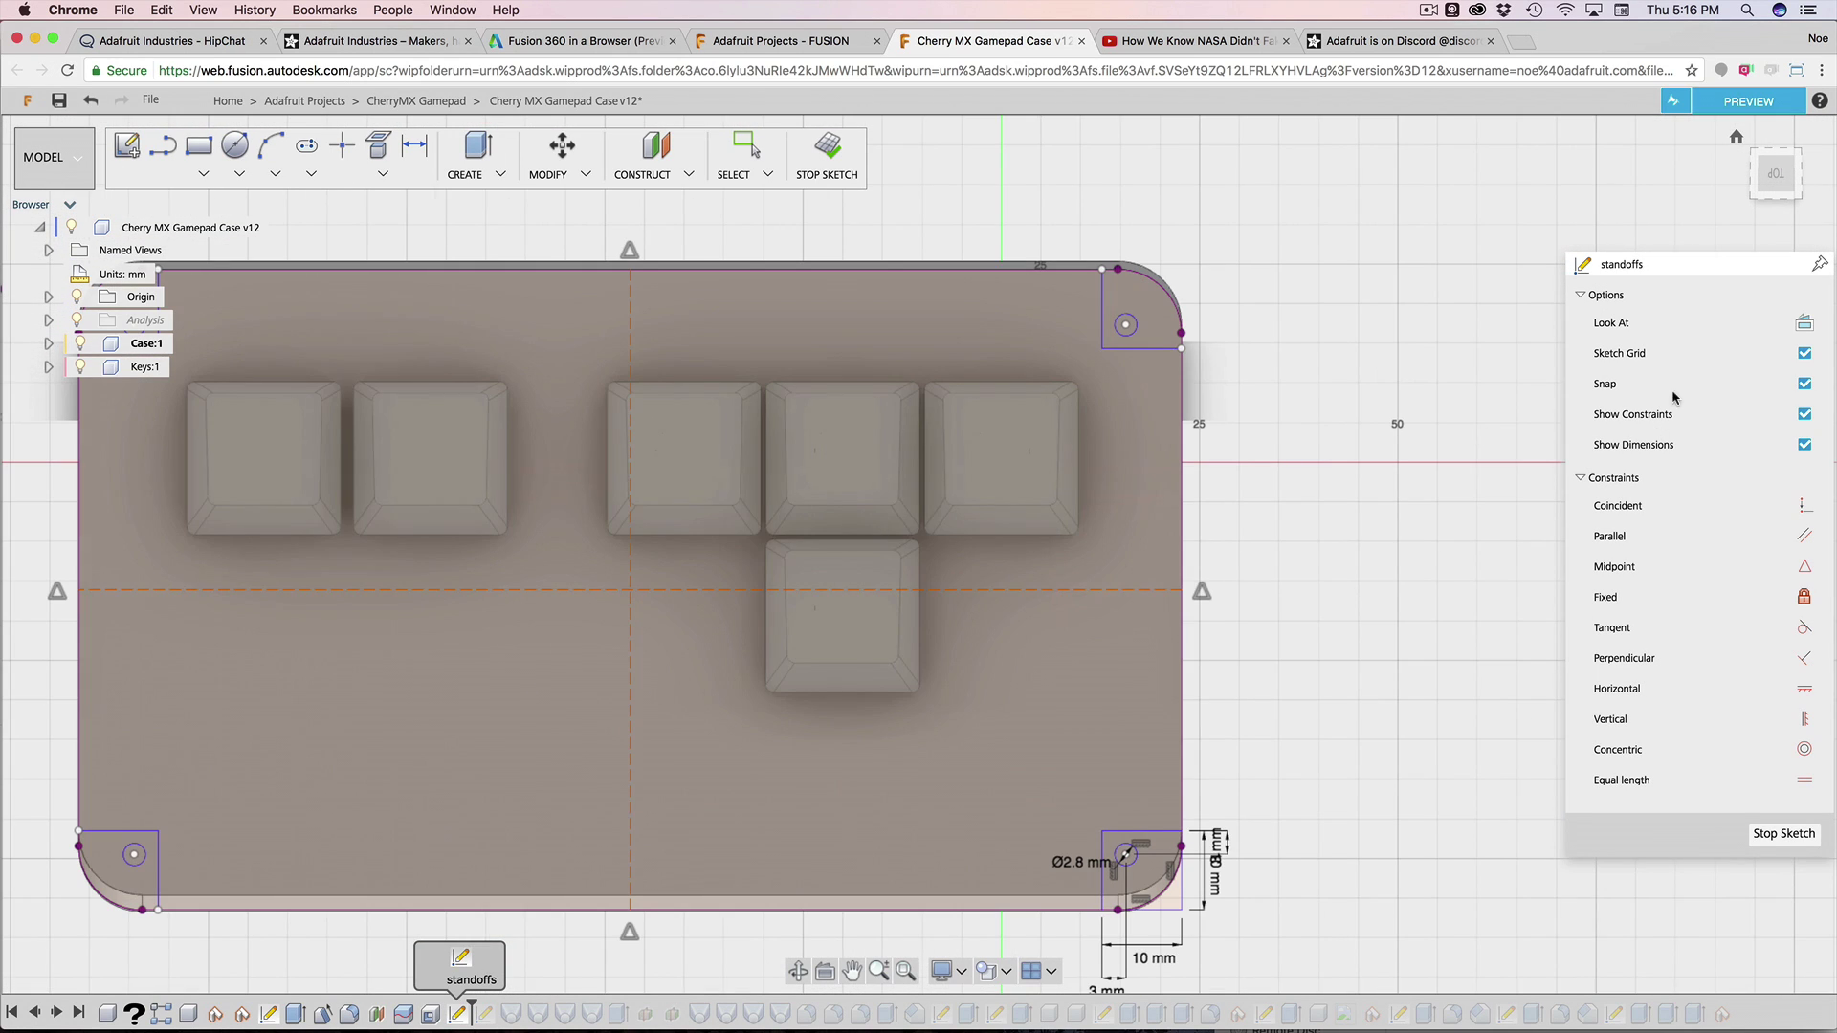
{"action": "scroll", "coordinate": [1340, 642], "scroll_direction": "up", "scroll_amount": 3}
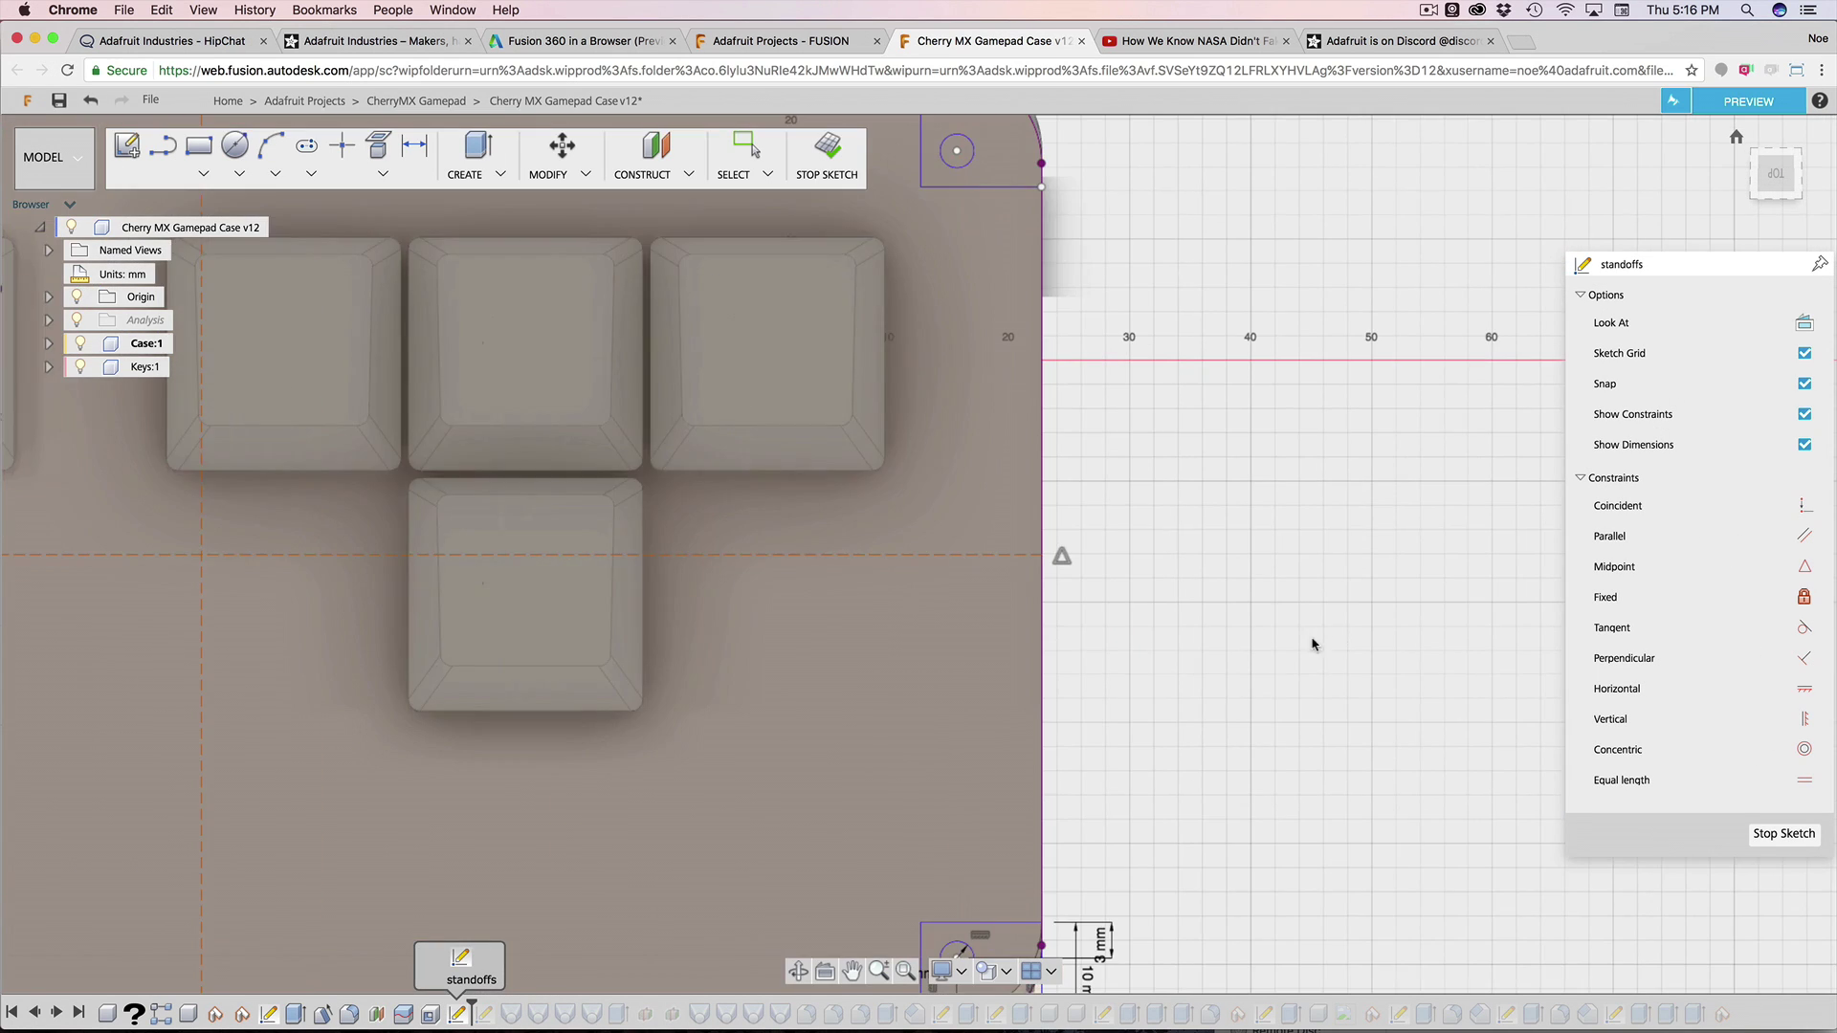
{"action": "scroll", "coordinate": [1228, 647], "scroll_direction": "down", "scroll_amount": 3}
{"action": "middle_click_drag", "start_coordinate": [1252, 304], "coordinate": [1392, 301]}
{"action": "scroll", "coordinate": [1304, 766], "scroll_direction": "up", "scroll_amount": 5}
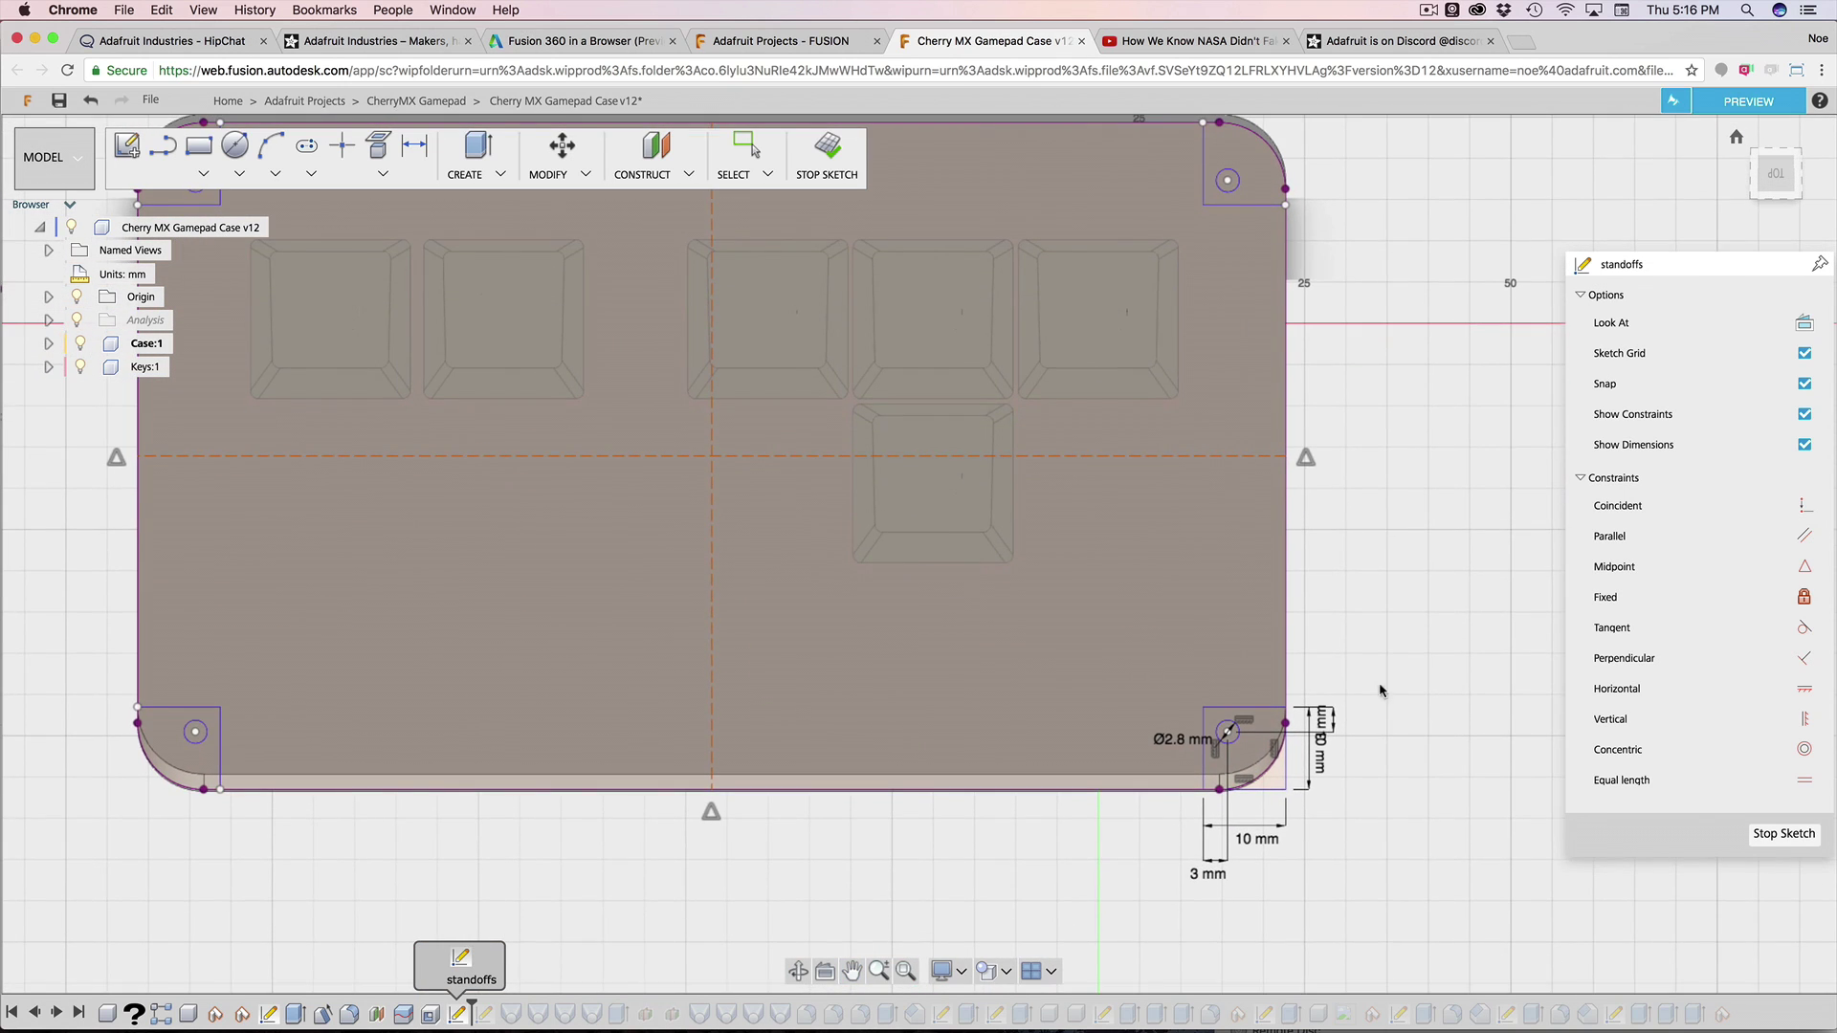
Step: Set the vertical side length of the corner standoff square to 12 mm in the standoffs sketch
{"action": "scroll", "coordinate": [1105, 771], "scroll_direction": "up", "scroll_amount": 2}
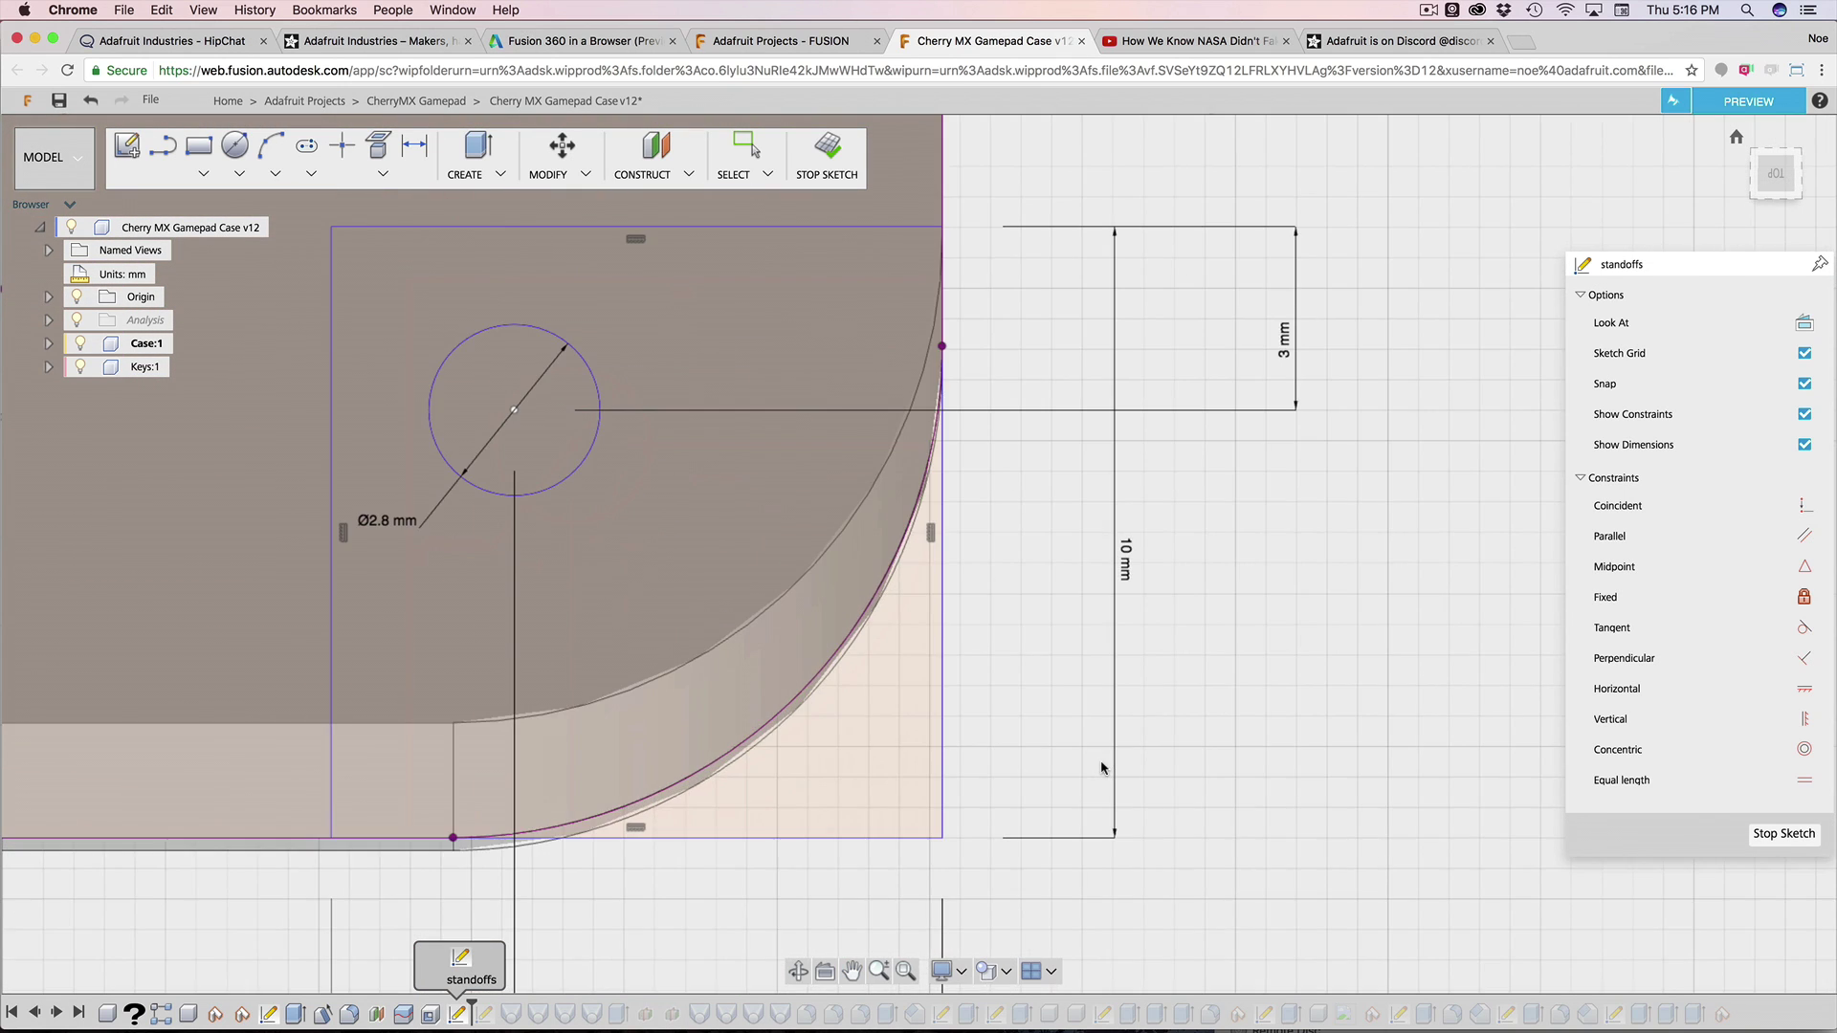
{"action": "scroll", "coordinate": [1105, 769], "scroll_direction": "down", "scroll_amount": 3}
{"action": "mouse_move", "coordinate": [1129, 669]}
{"action": "left_mouse_down"}
{"action": "mouse_move", "coordinate": [1341, 679]}
{"action": "mouse_move", "coordinate": [1111, 677]}
{"action": "left_mouse_up"}
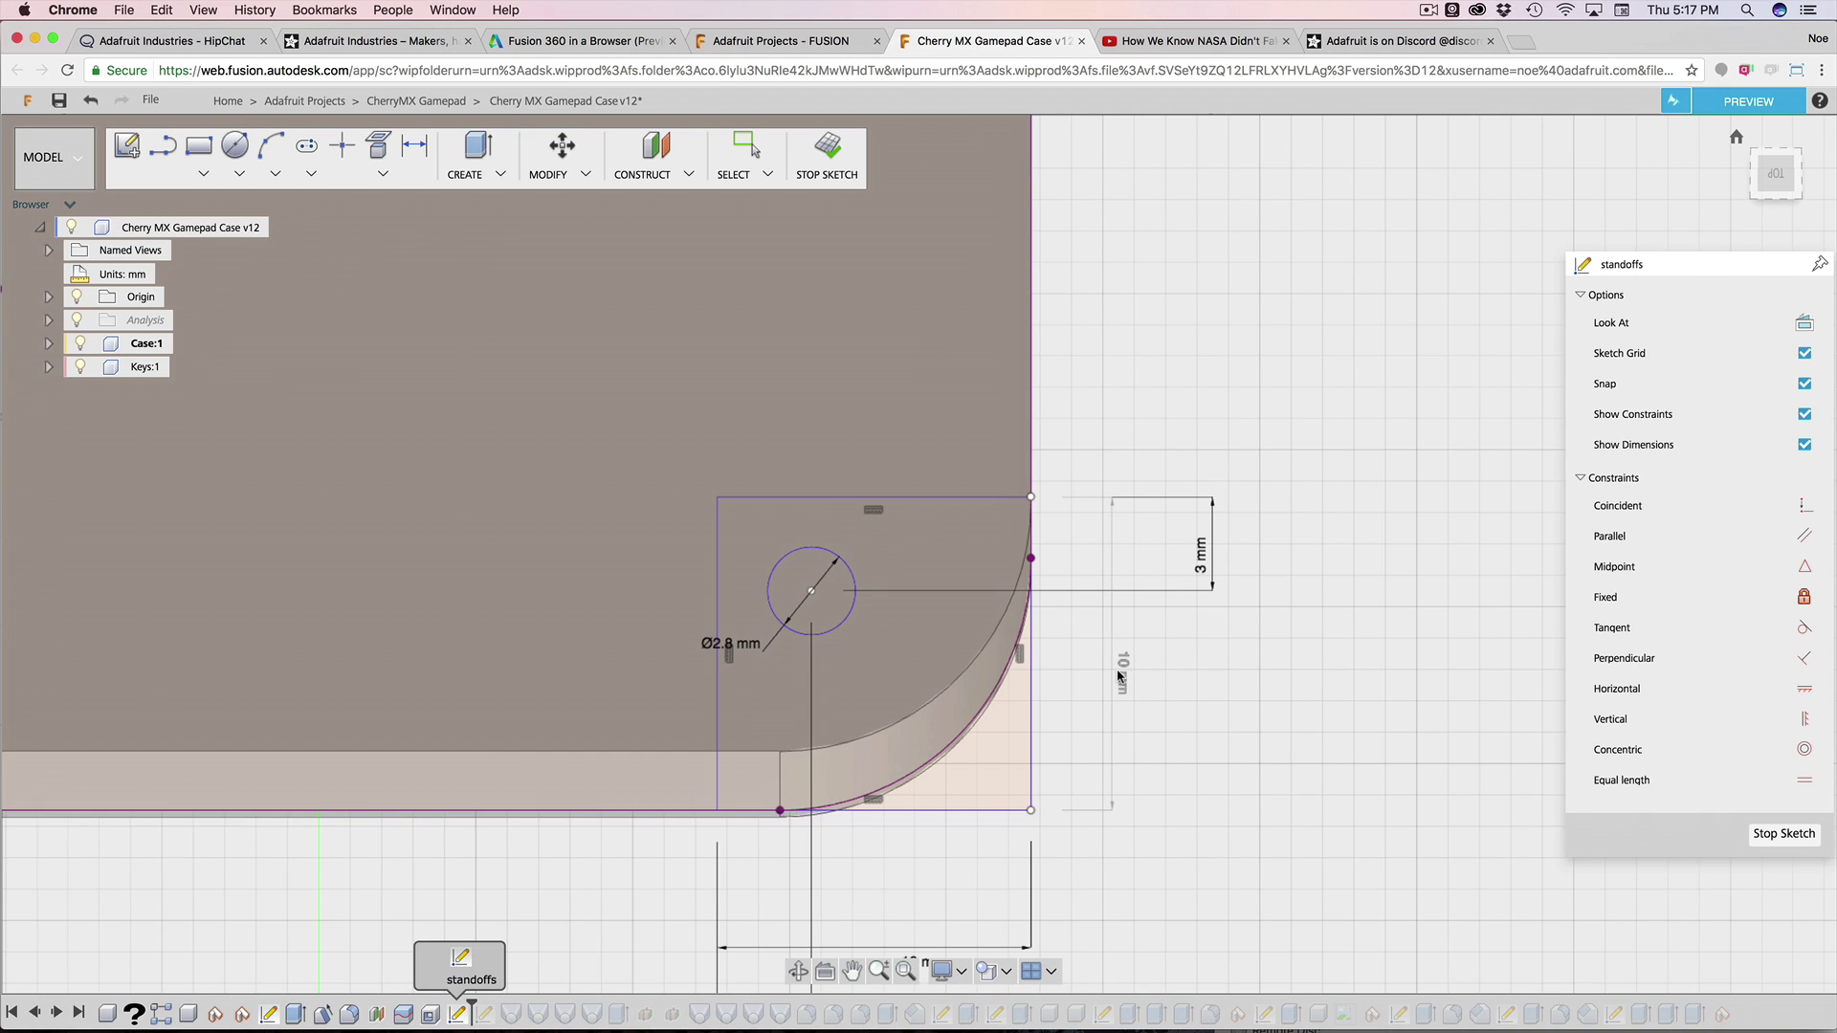
{"action": "left_click", "coordinate": [1124, 676]}
{"action": "double_click", "coordinate": [1114, 670]}
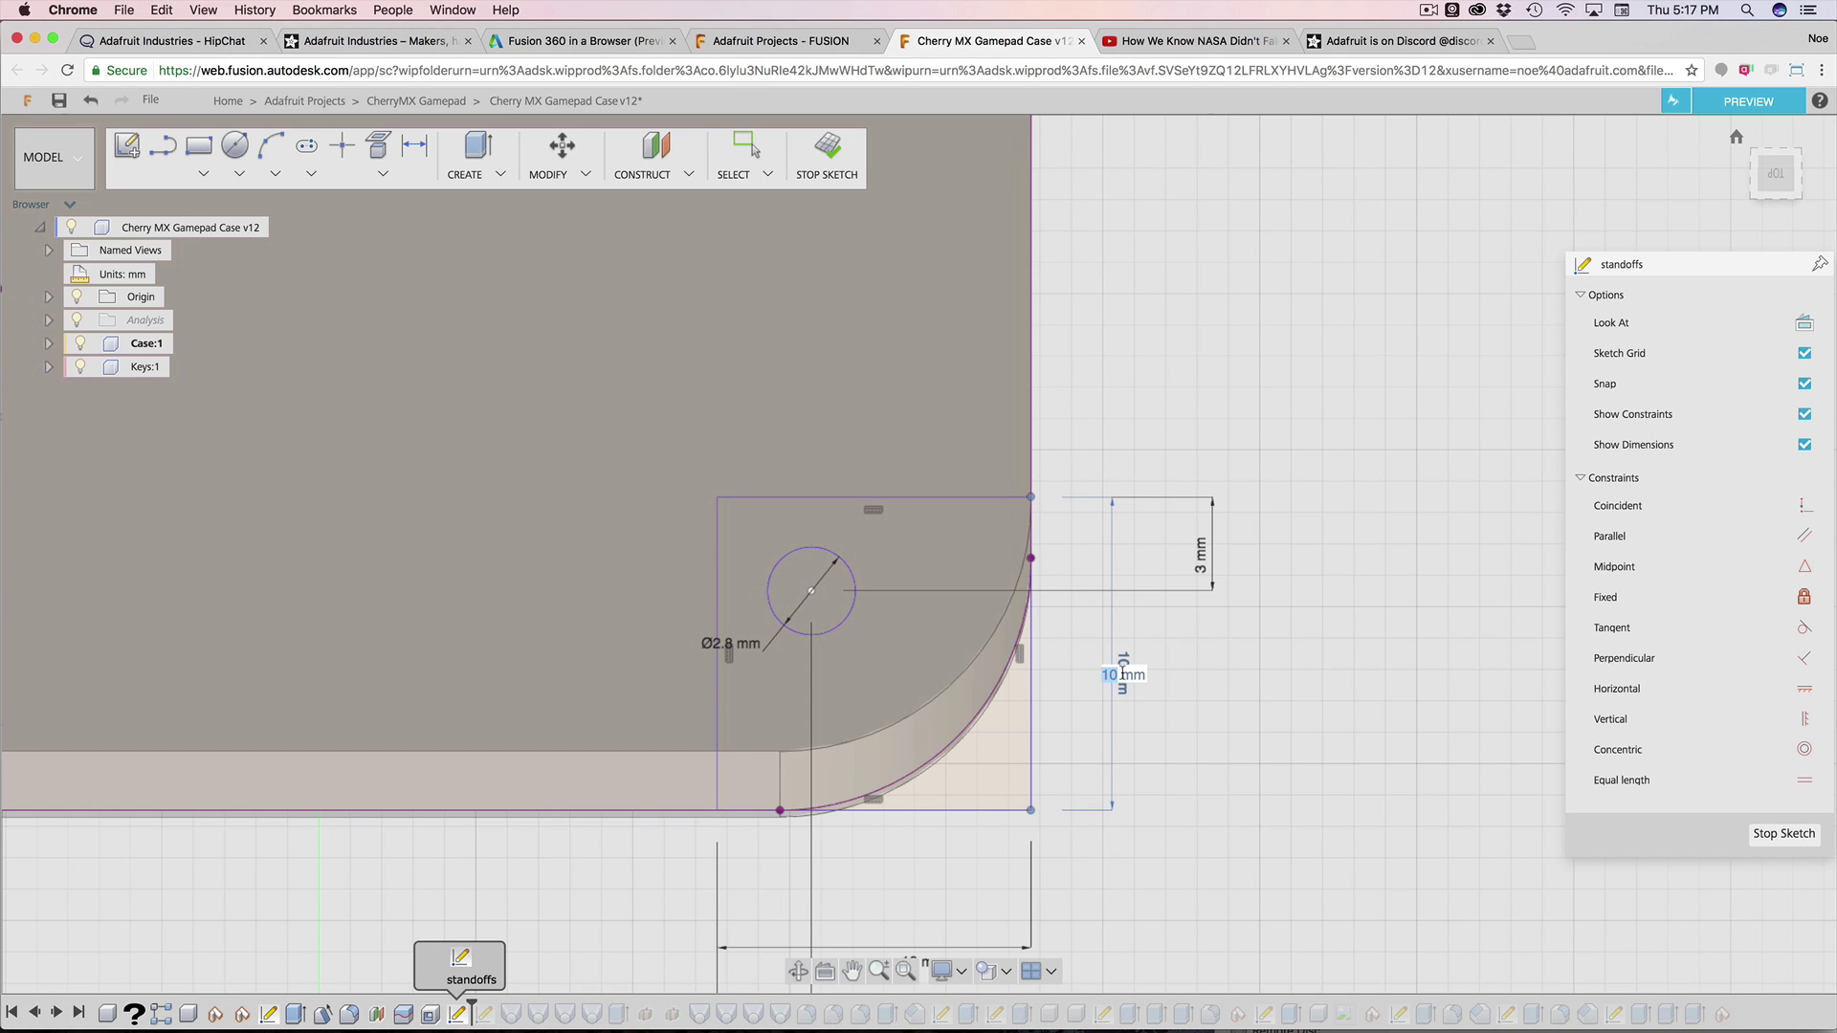
{"action": "type", "text": "12"}
{"action": "key", "text": "Return"}
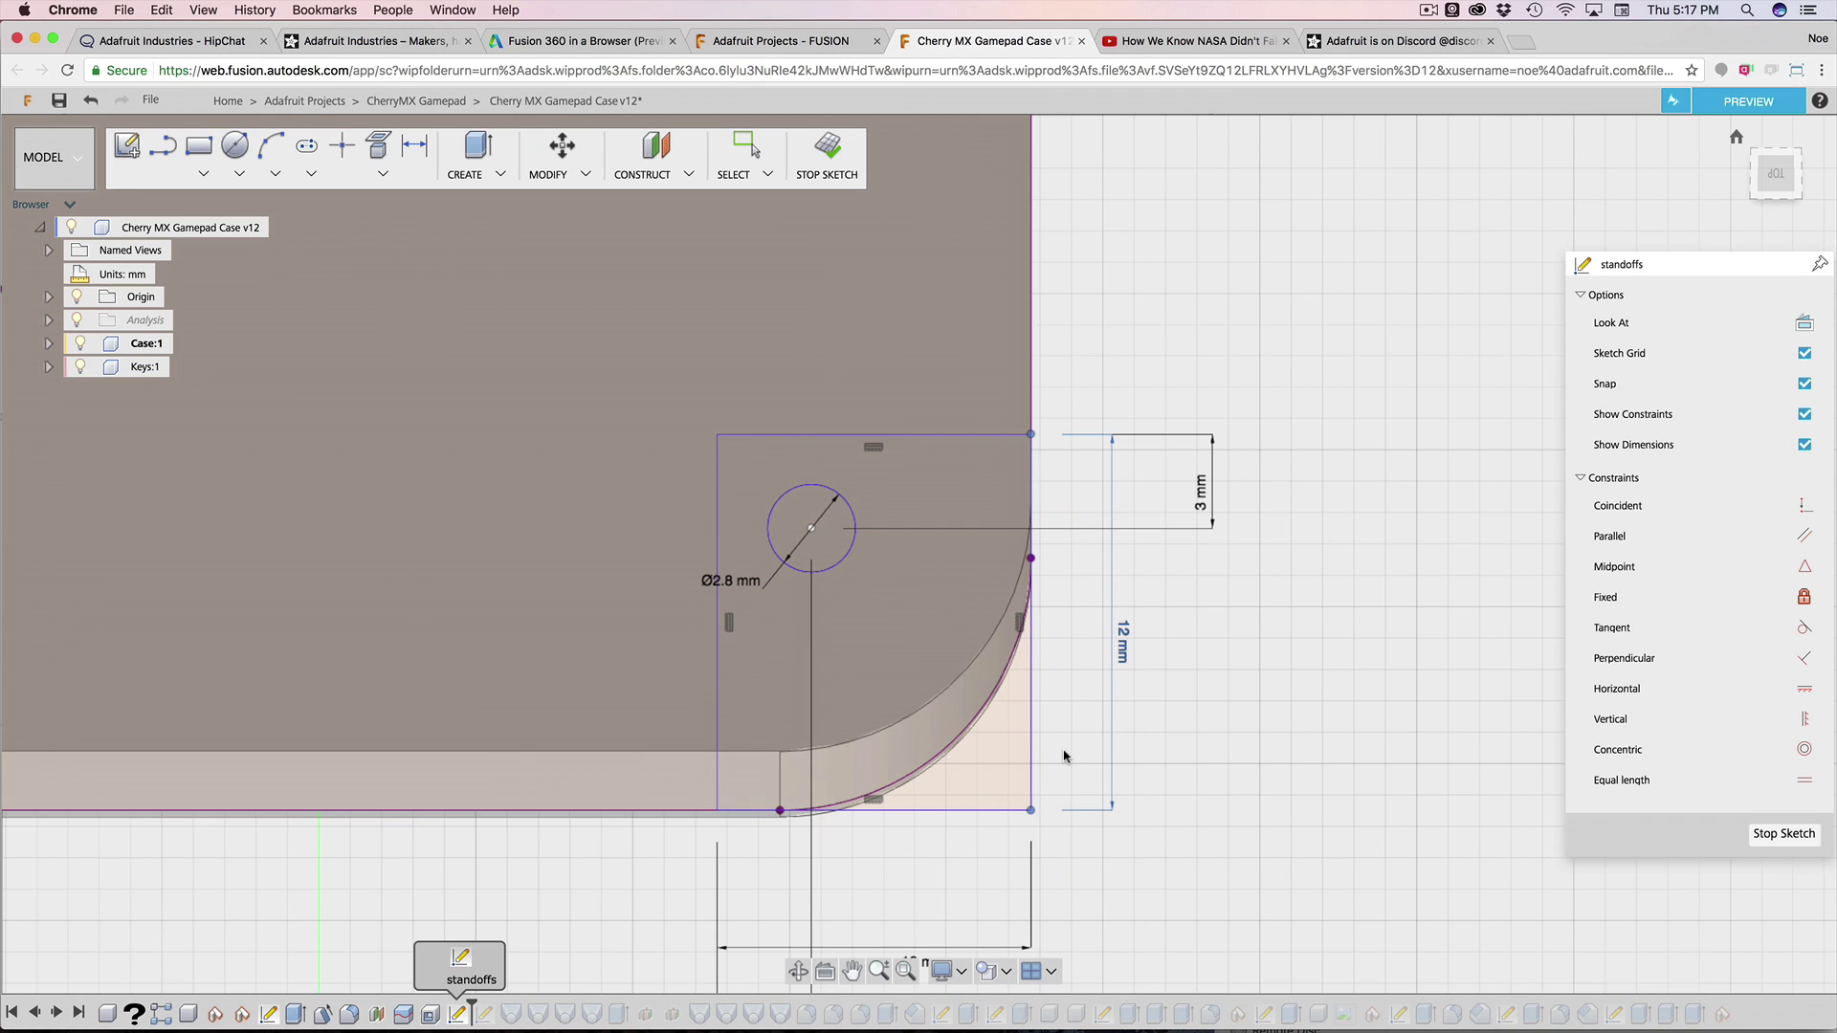
Step: Reposition the screw hole's diameter dimension so its label sits beside the circle, inside the standoff outline
{"action": "scroll", "coordinate": [1080, 708], "scroll_direction": "up", "scroll_amount": 5}
{"action": "scroll", "coordinate": [1088, 691], "scroll_direction": "down", "scroll_amount": 5}
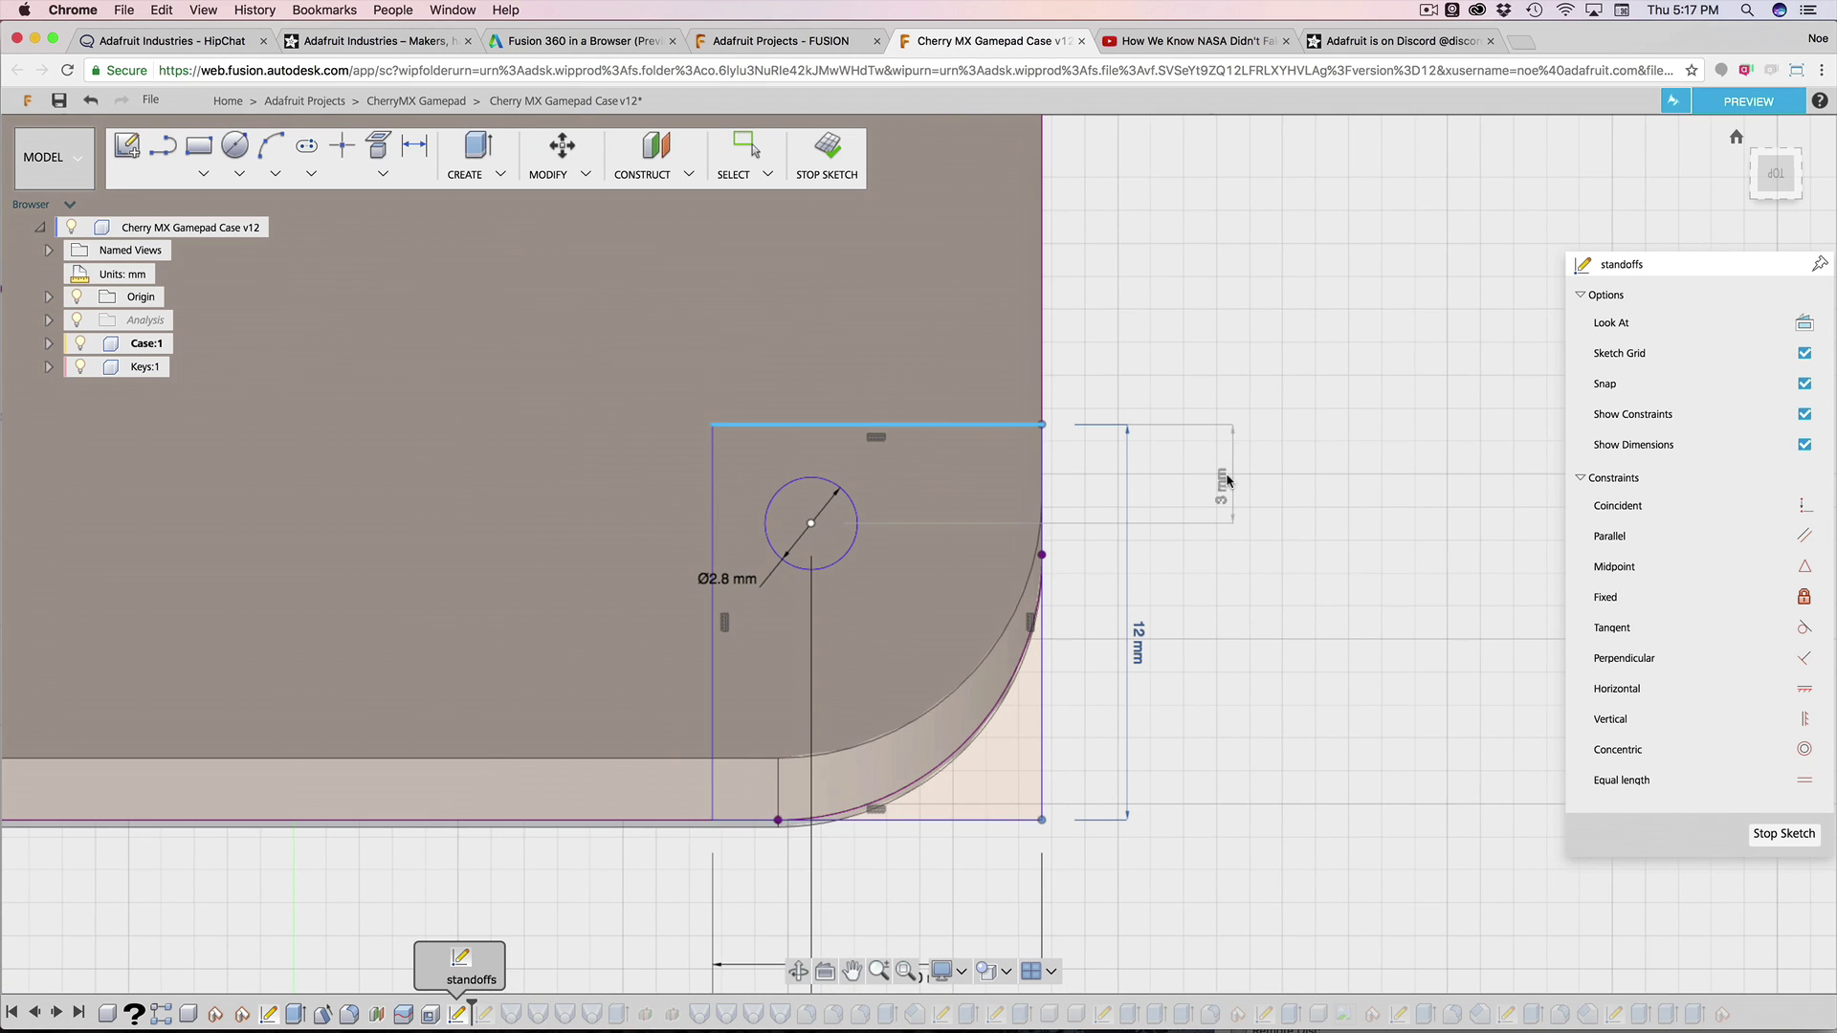
{"action": "left_click_drag", "start_coordinate": [731, 577], "coordinate": [874, 486]}
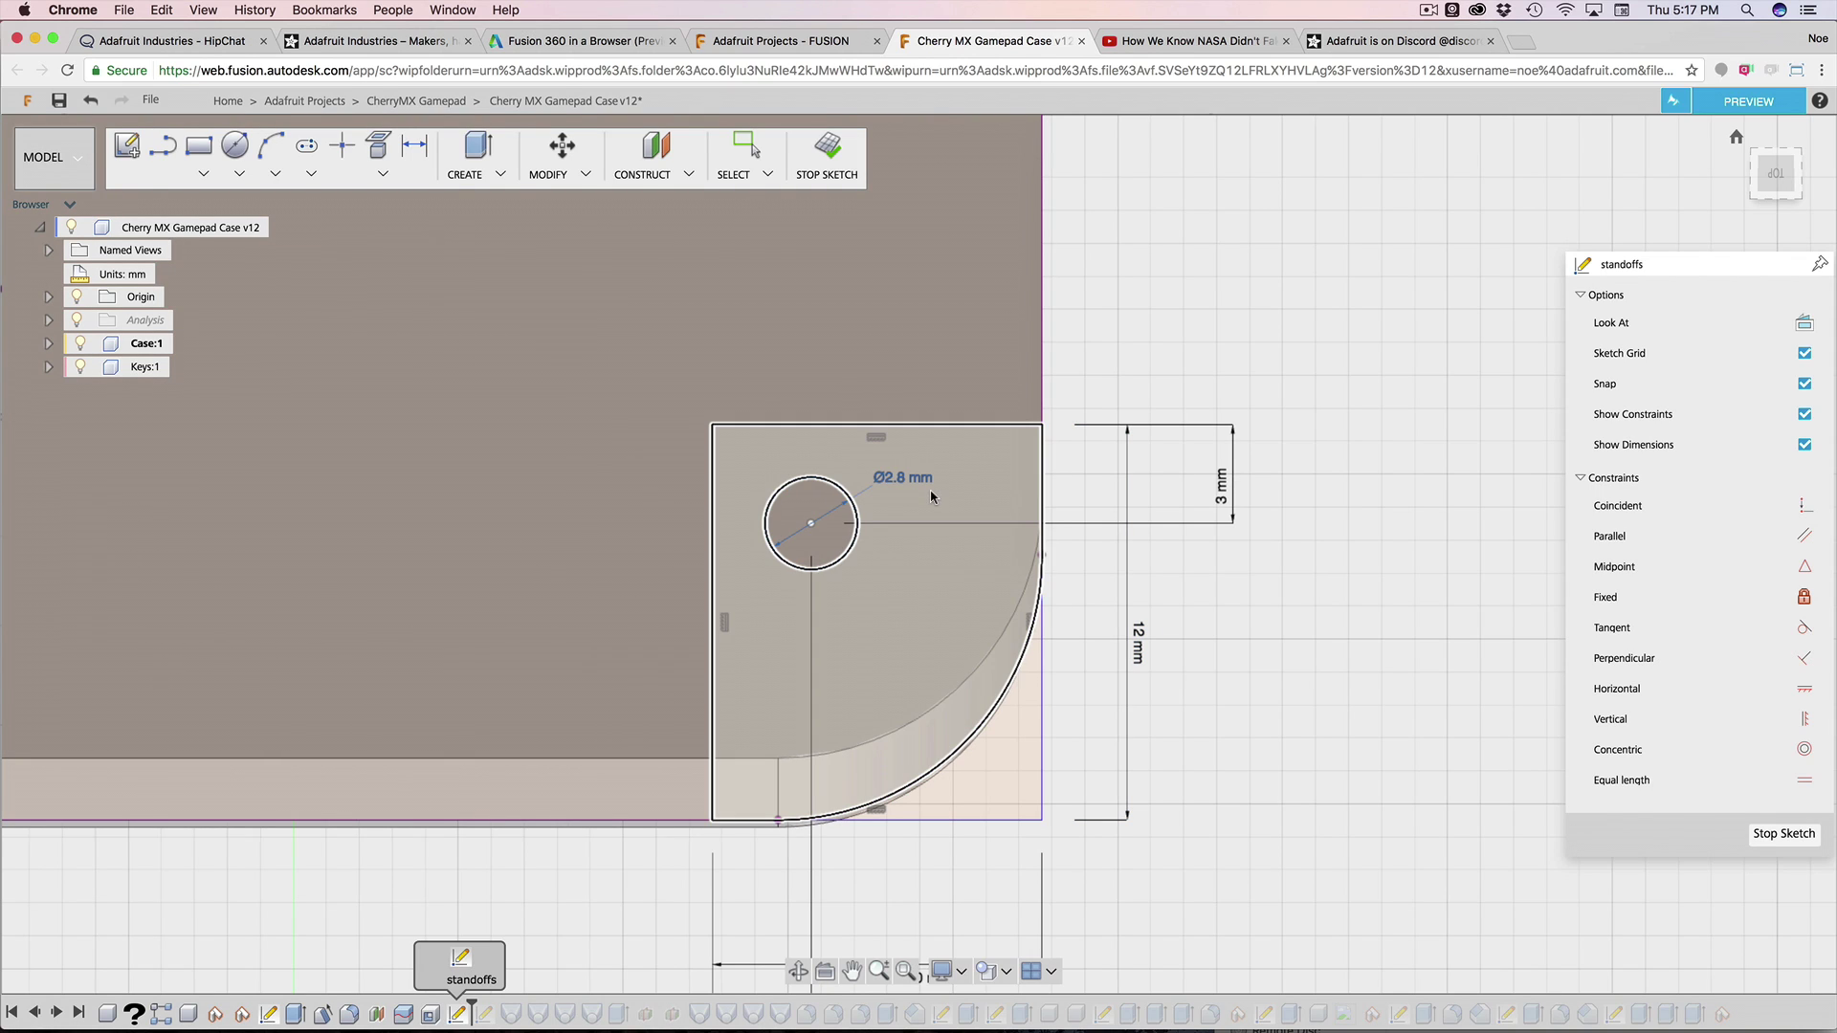
{"action": "left_click", "coordinate": [900, 468]}
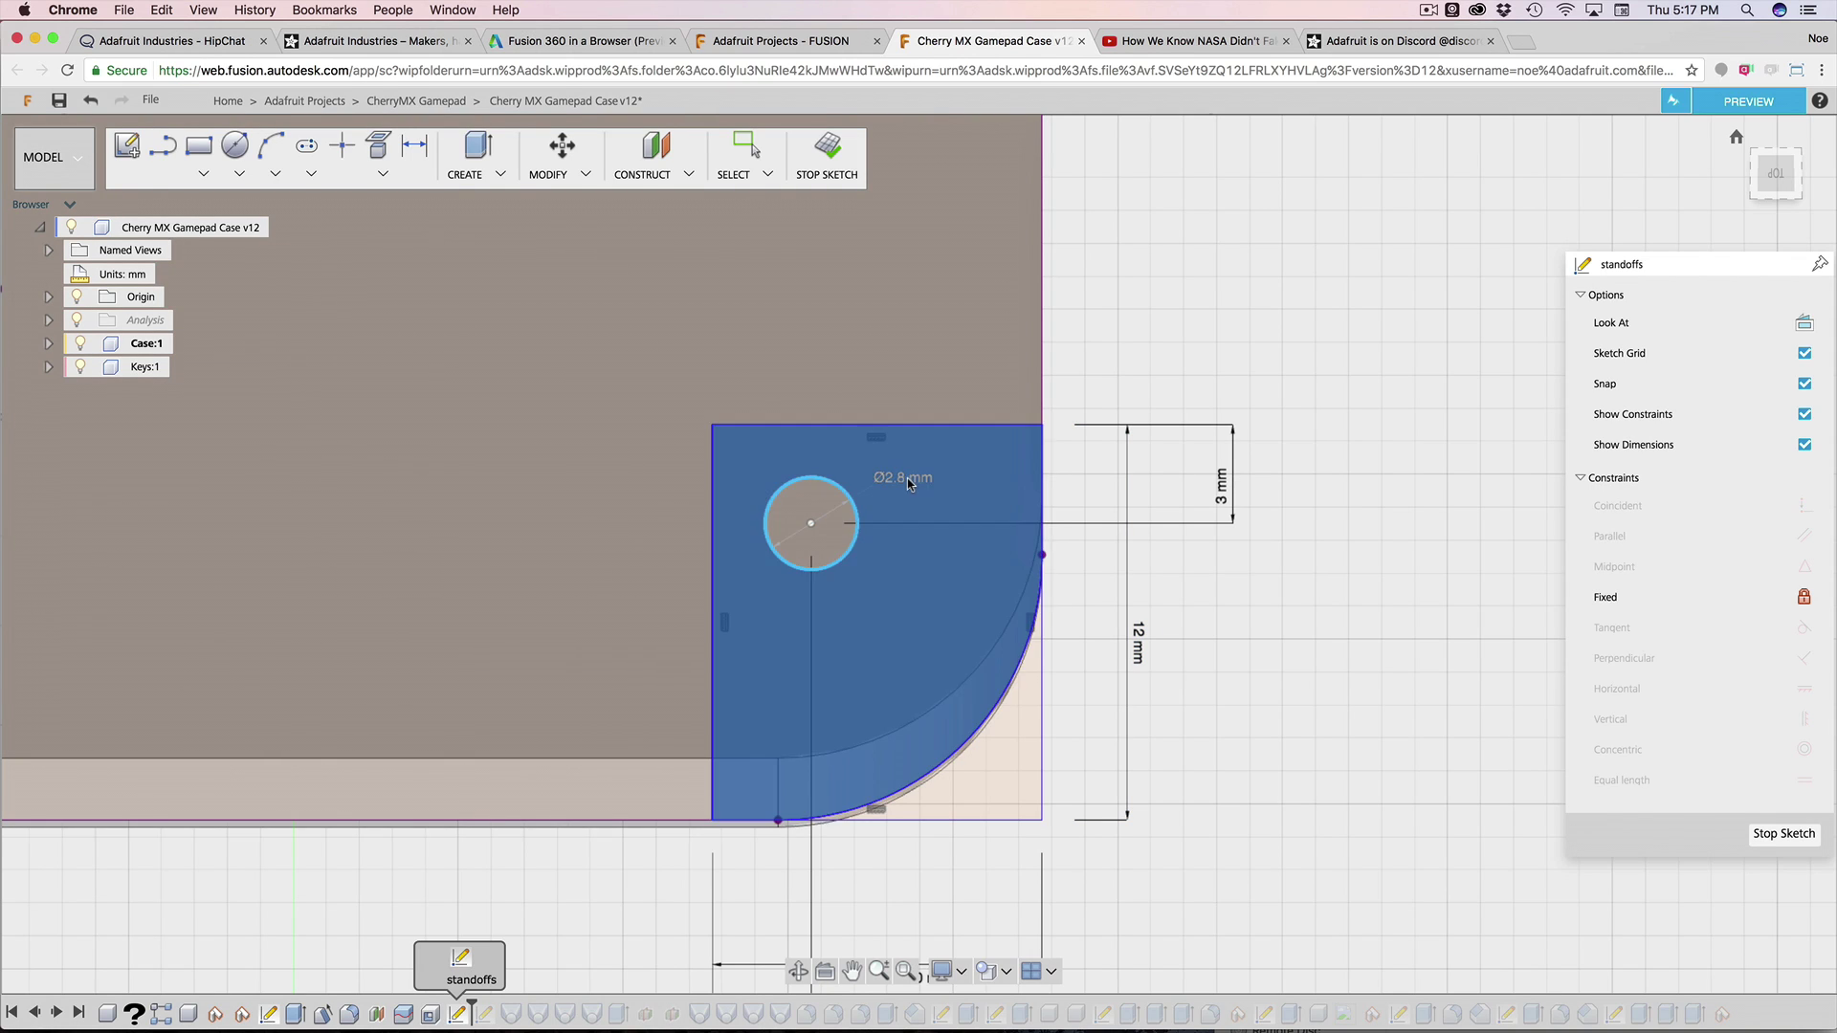
{"action": "left_click", "coordinate": [903, 479]}
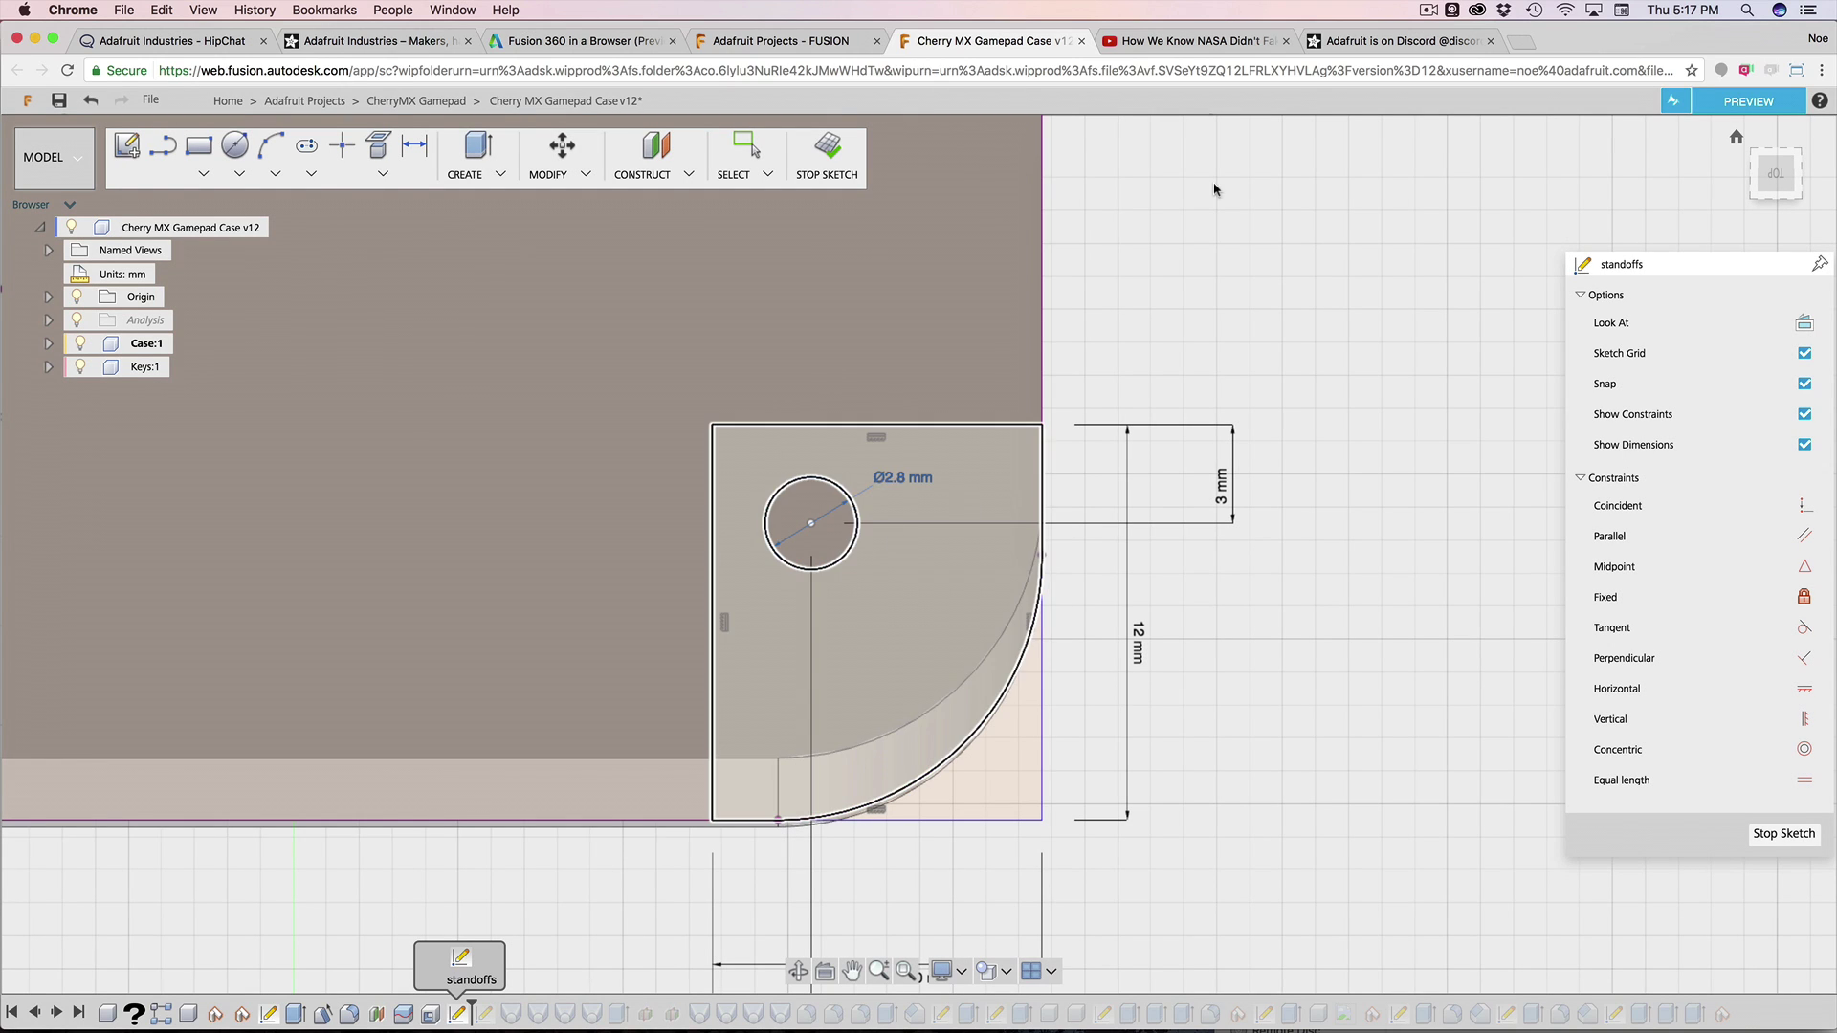
Step: Set the standoff hole's diameter to 3 mm and finish the standoffs sketch
{"action": "scroll", "coordinate": [880, 517], "scroll_direction": "up", "scroll_amount": 3}
{"action": "left_click", "coordinate": [890, 548]}
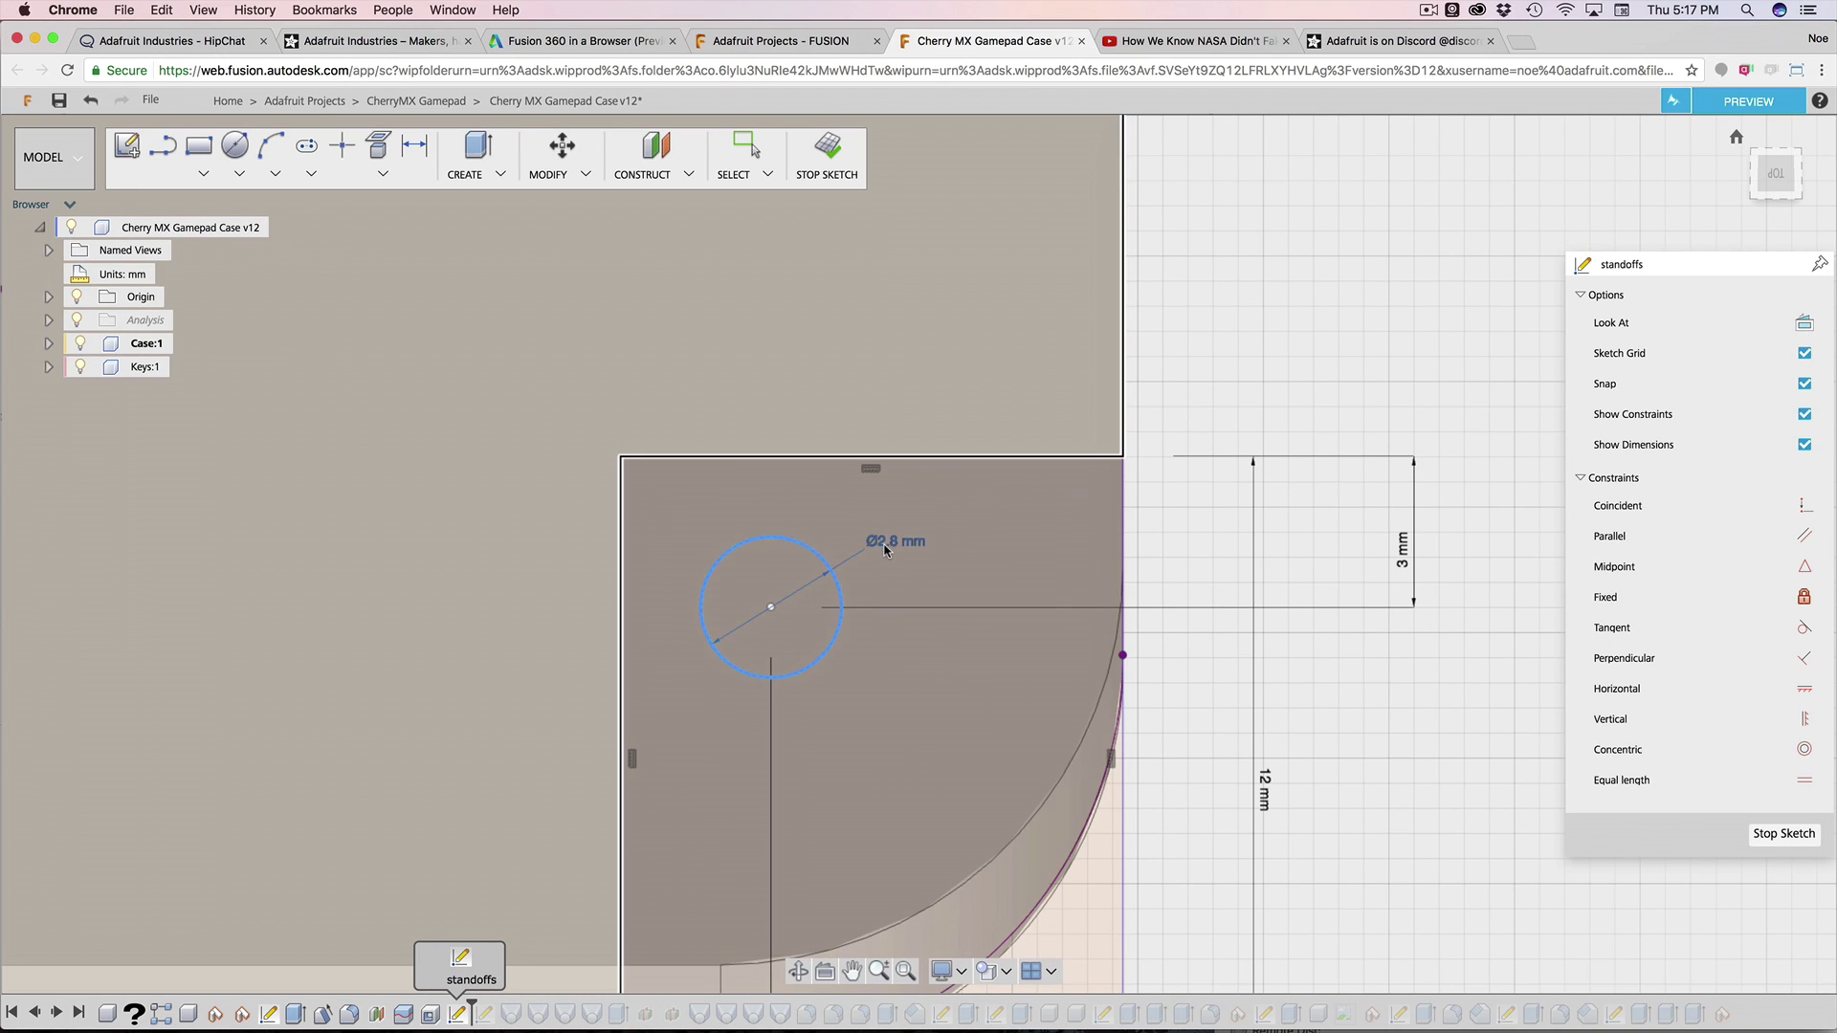
{"action": "double_click", "coordinate": [885, 546]}
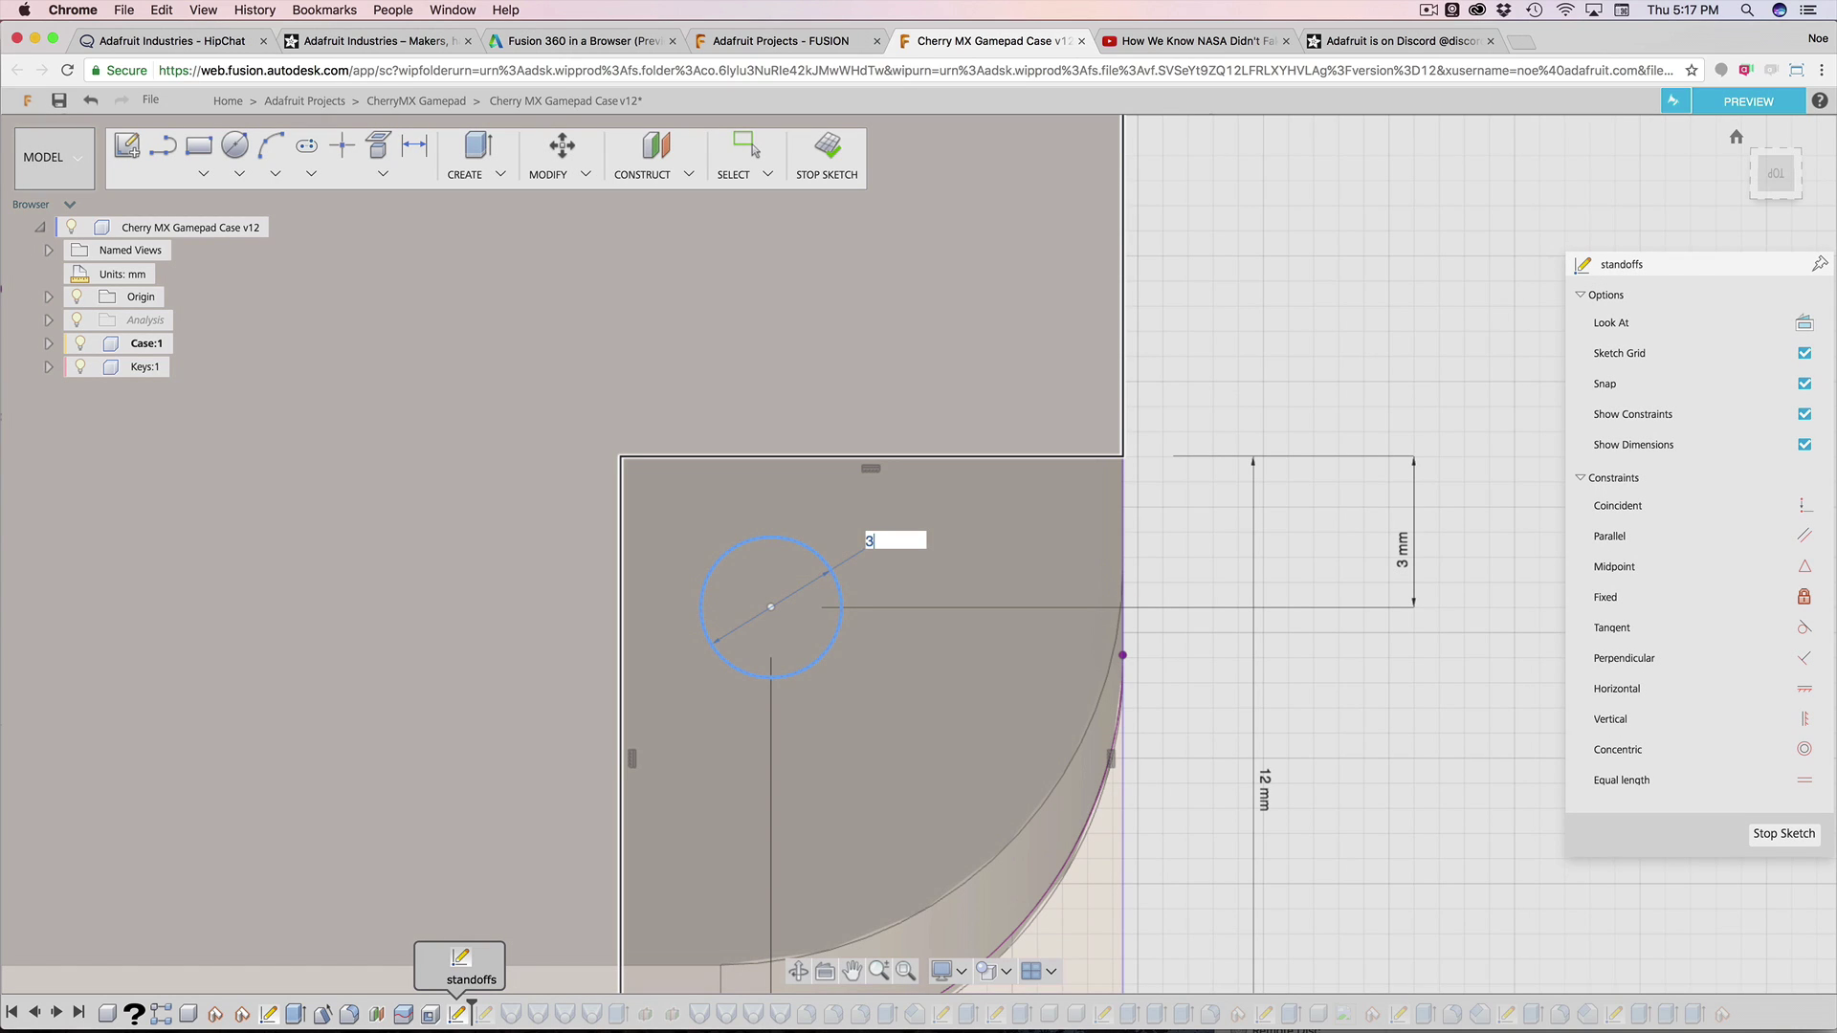
{"action": "type", "text": "3"}
{"action": "key", "text": "Return"}
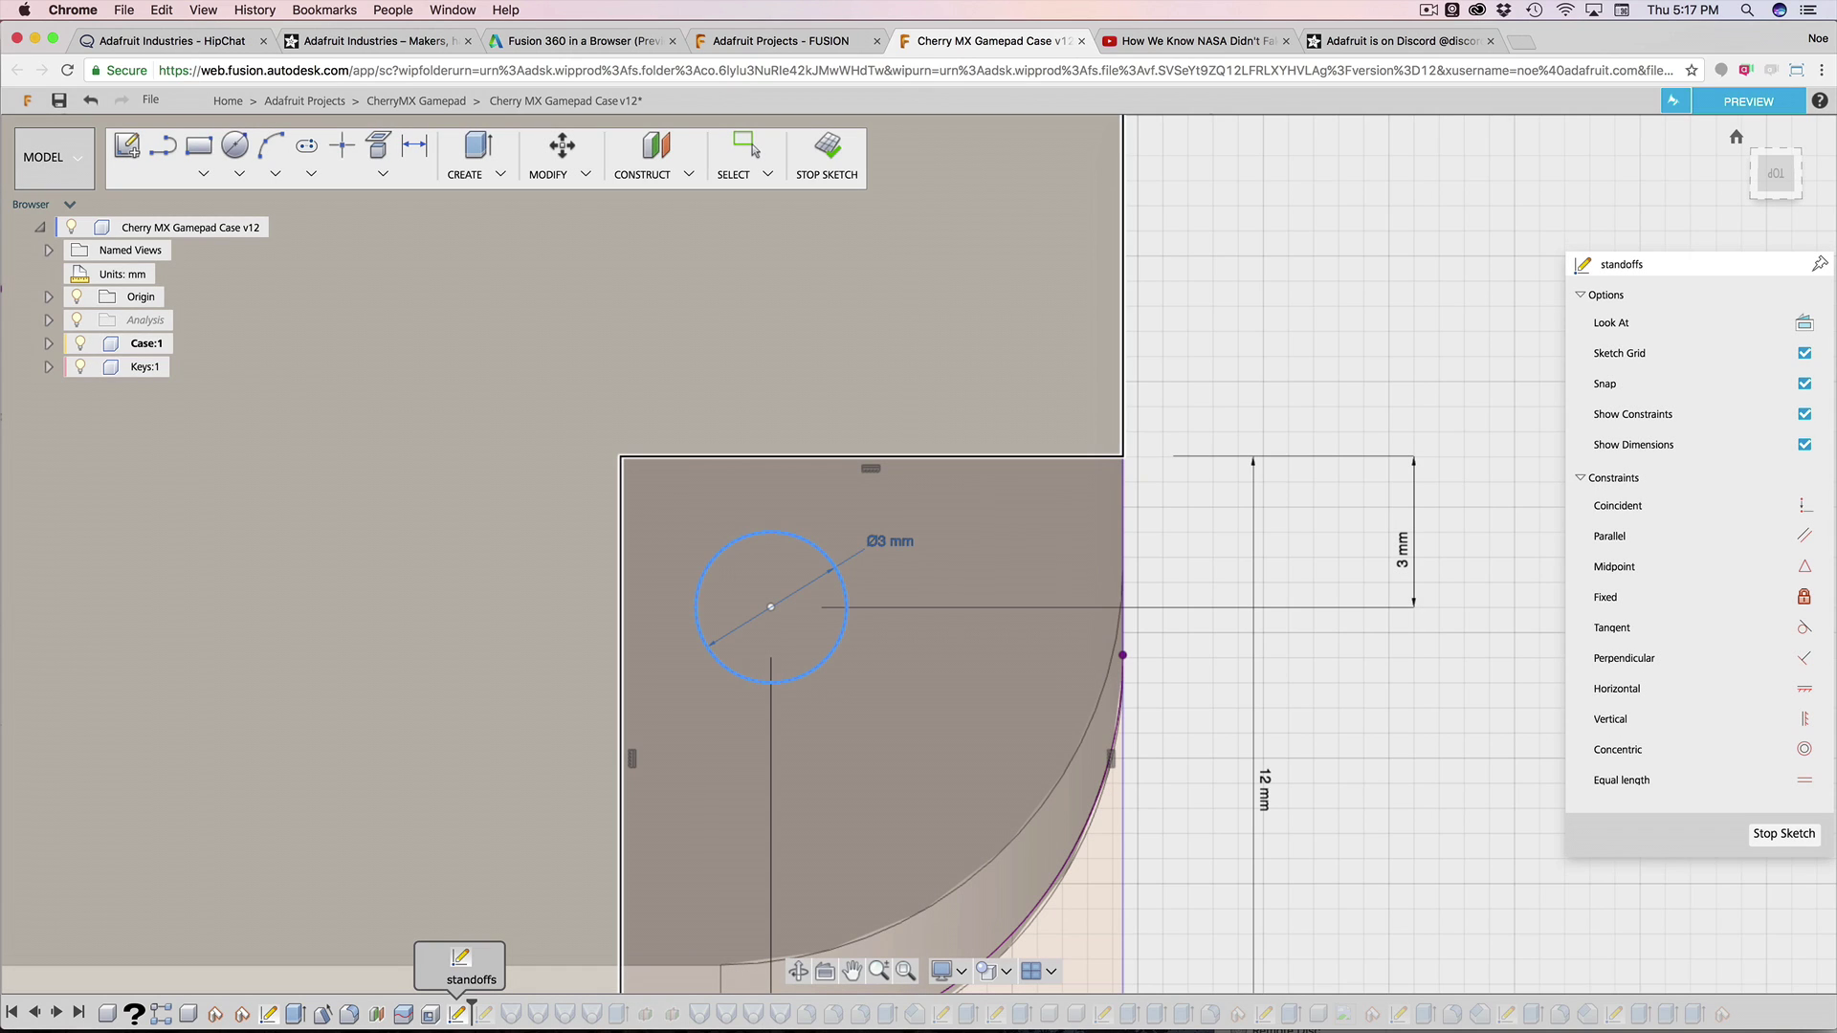
{"action": "scroll", "coordinate": [872, 494], "scroll_direction": "down", "scroll_amount": 1}
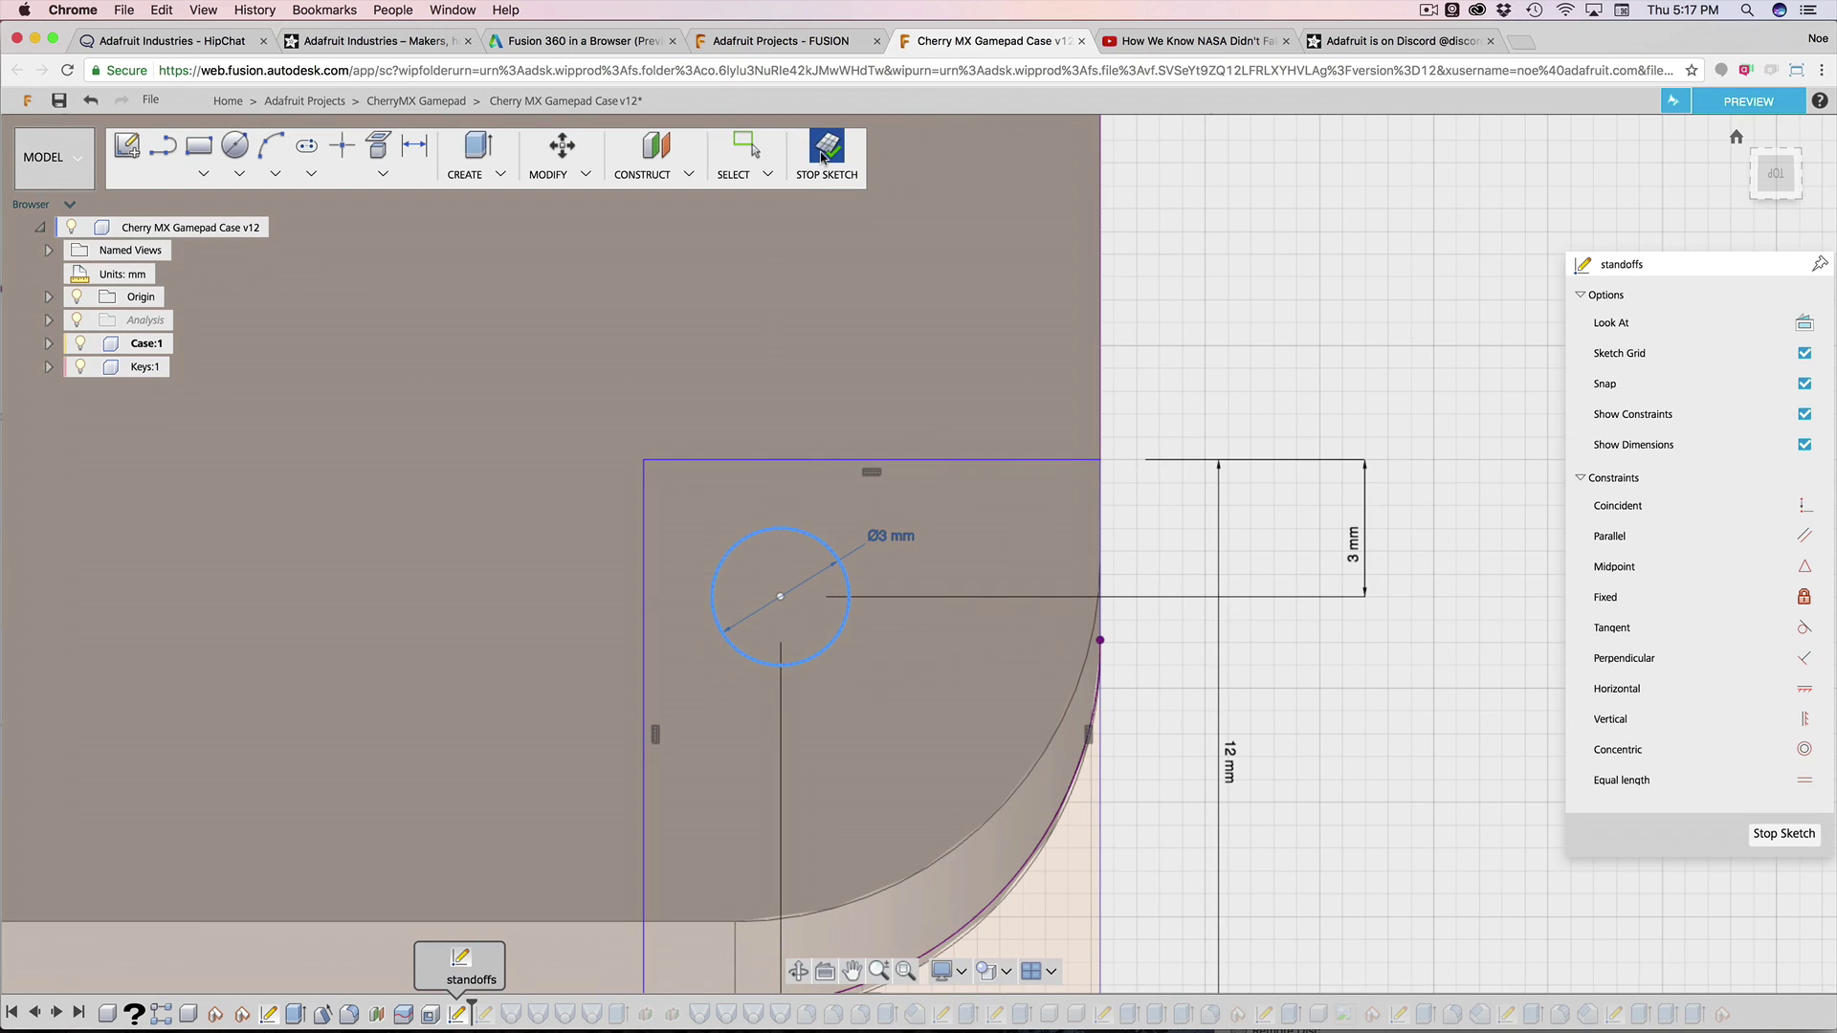
{"action": "left_click", "coordinate": [821, 158]}
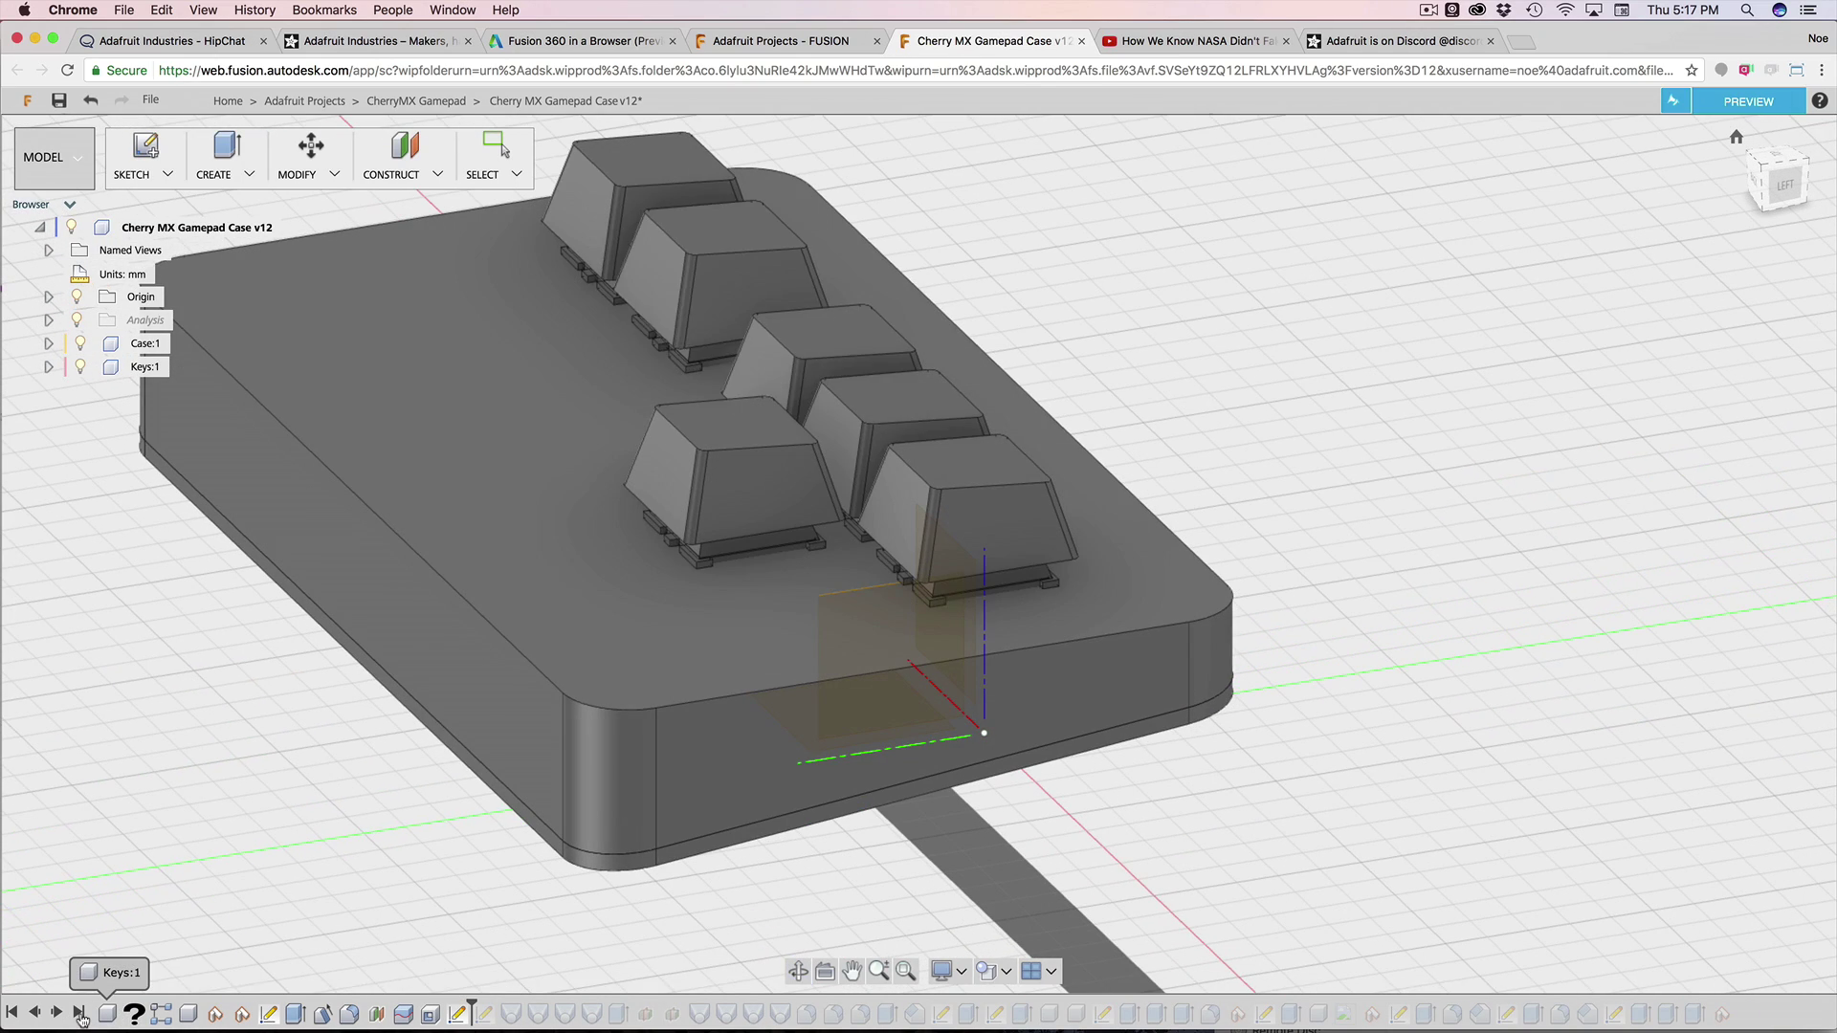
Step: Roll the history forward to its end and examine the complete gamepad case from the back and front
{"action": "left_click", "coordinate": [81, 1018]}
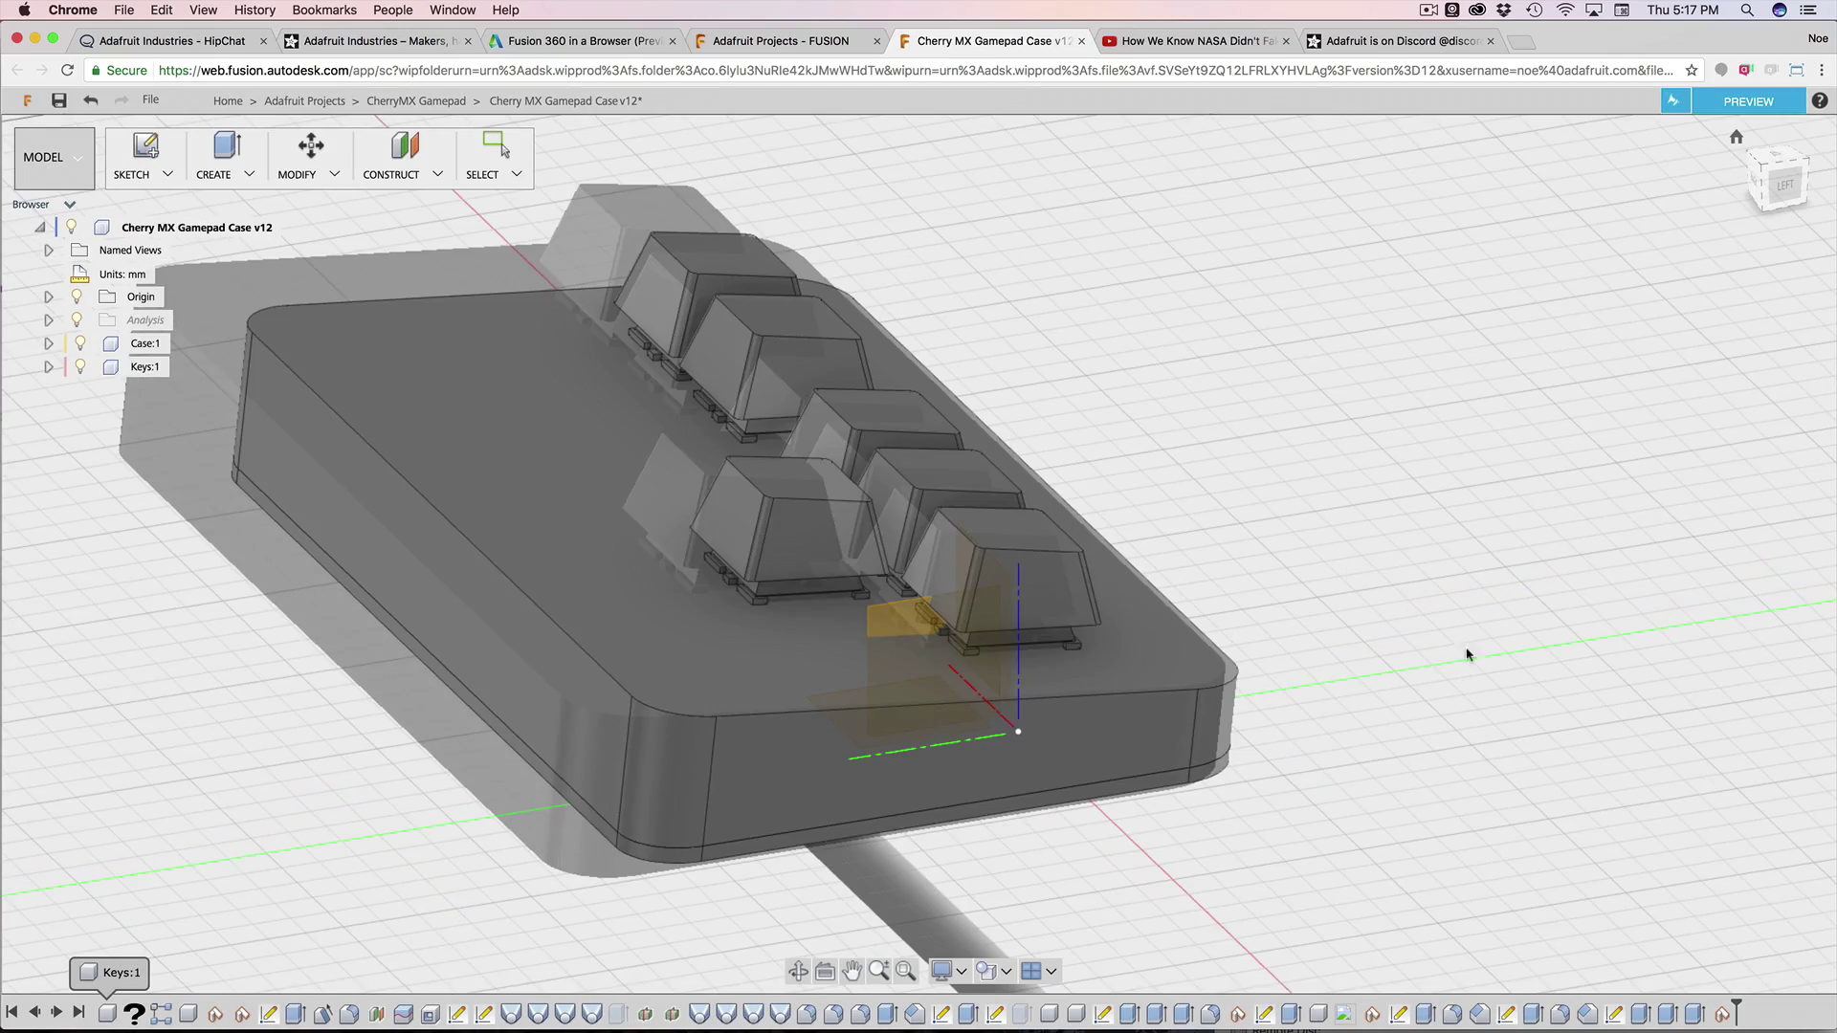
{"action": "middle_click_drag", "start_coordinate": [1467, 654], "coordinate": [887, 249], "text": "shift"}
{"action": "scroll", "coordinate": [730, 431], "scroll_direction": "down", "scroll_amount": 4}
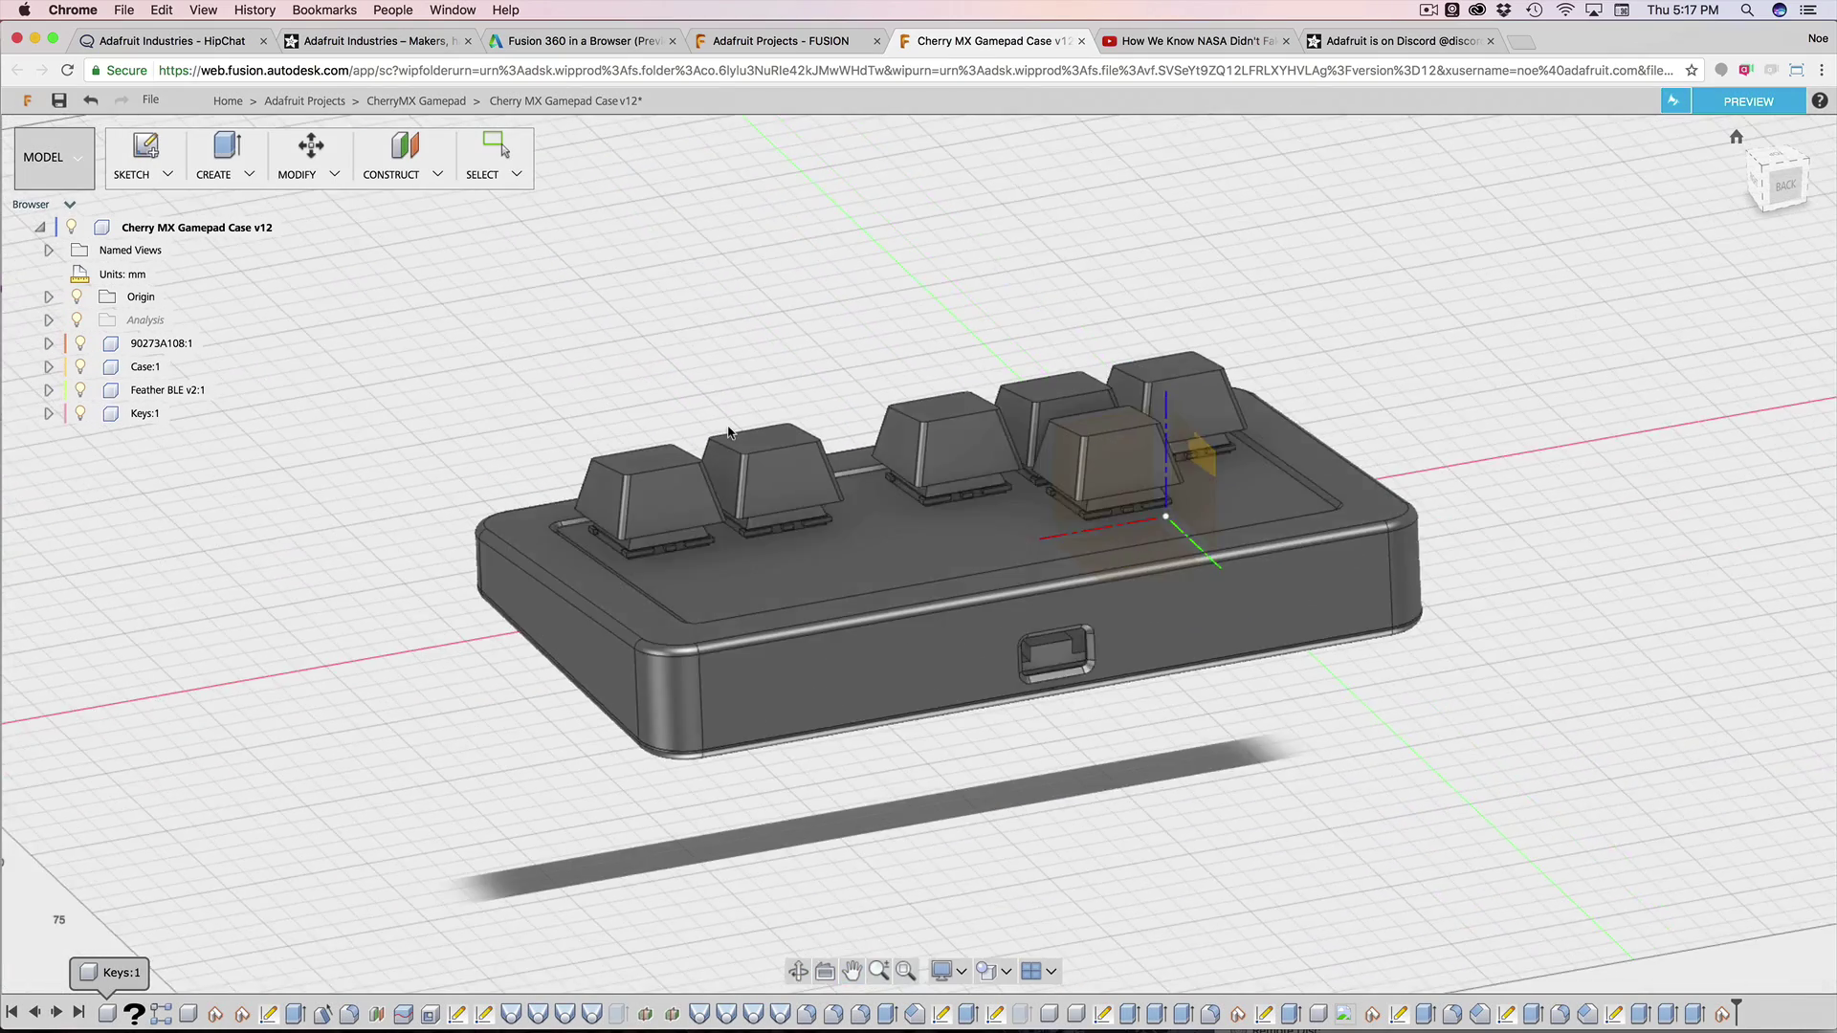
{"action": "scroll", "coordinate": [731, 430], "scroll_direction": "up", "scroll_amount": 5}
{"action": "scroll", "coordinate": [731, 431], "scroll_direction": "down", "scroll_amount": 3}
{"action": "middle_click_drag", "start_coordinate": [451, 436], "coordinate": [360, 708], "text": "shift"}
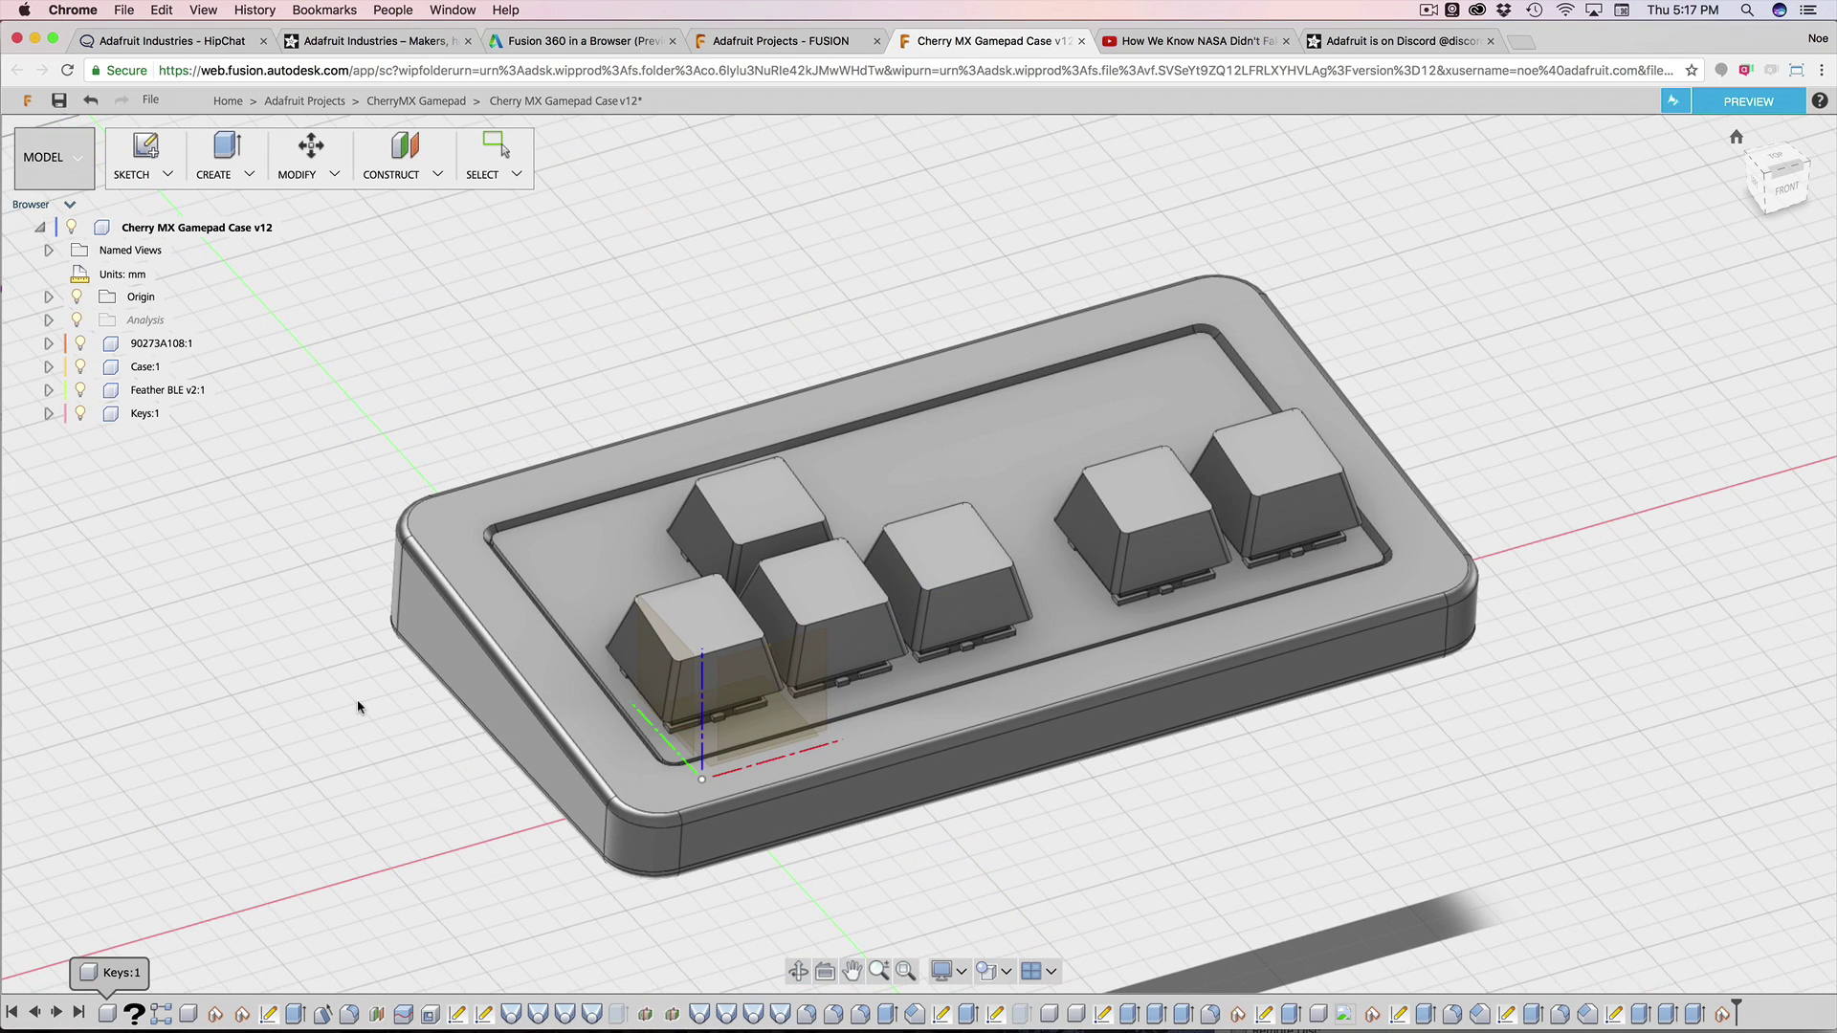
Step: Switch to the desktop Autodesk Fusion 360, open the Guardian Robot Hack design, and inspect the model up close
{"action": "key", "text": "super+Tab"}
{"action": "key", "text": "super+Tab"}
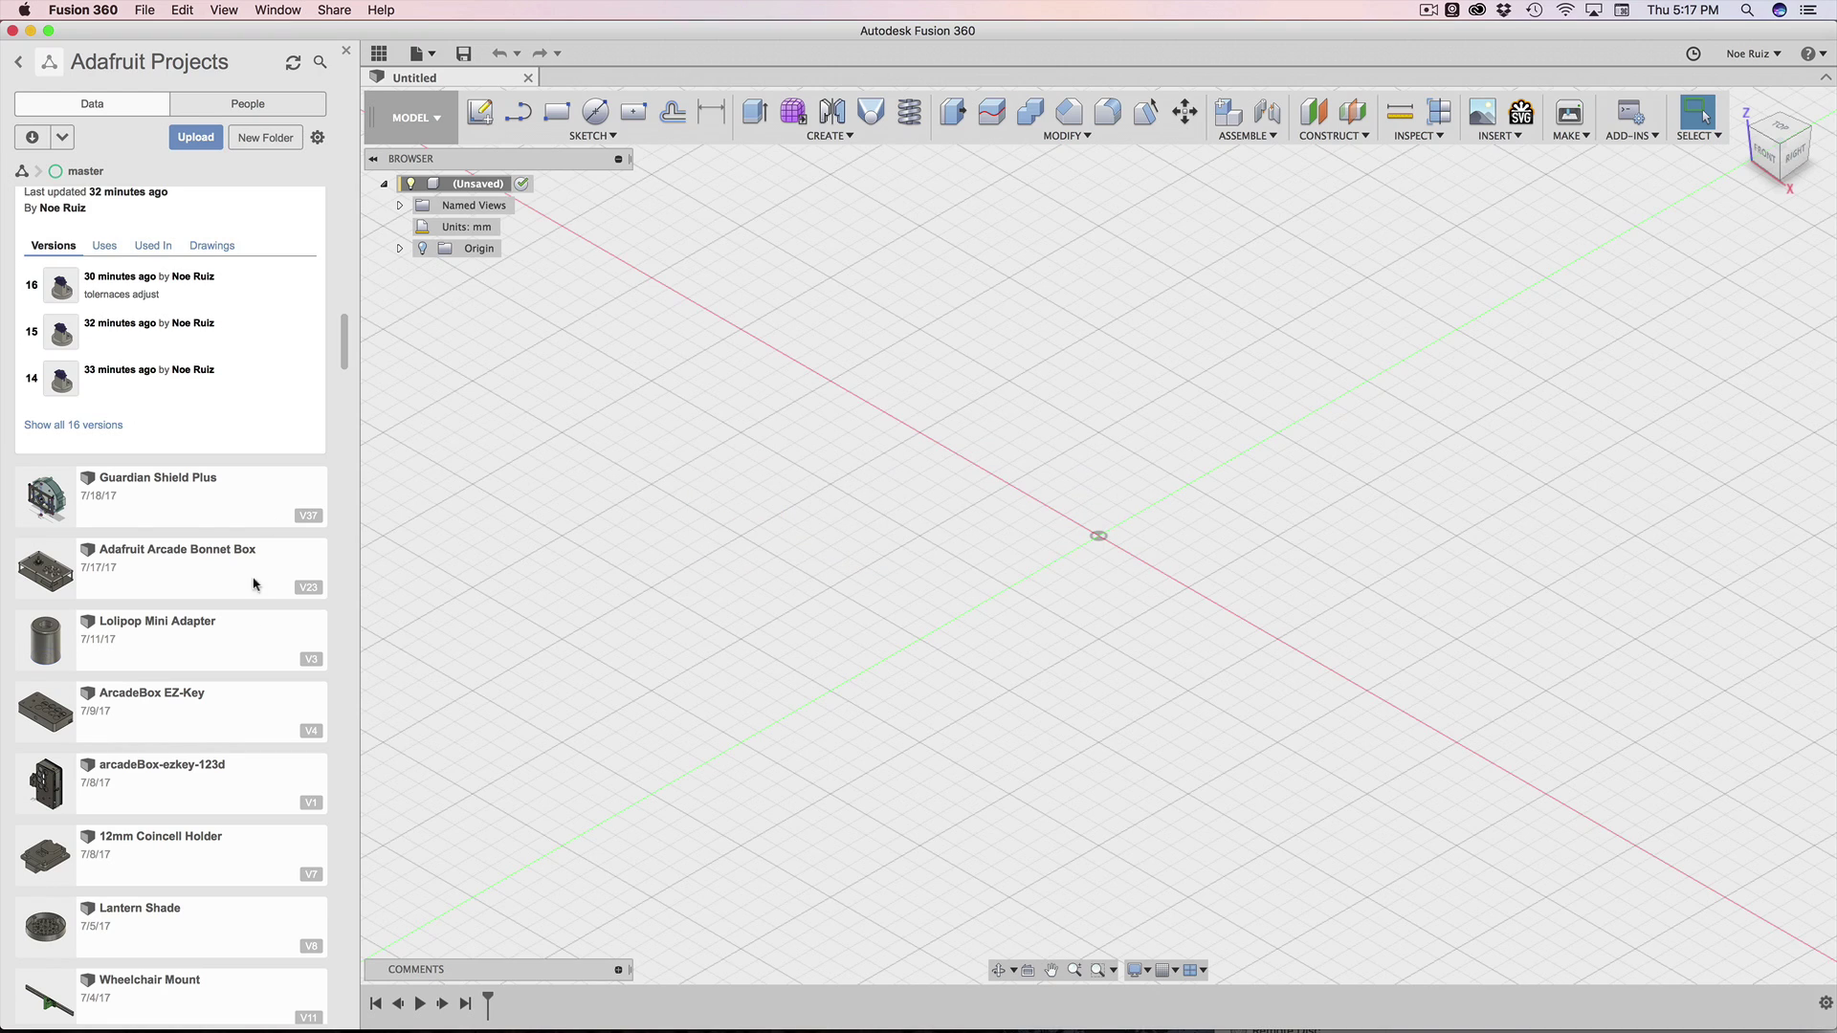
{"action": "scroll", "coordinate": [197, 554], "scroll_direction": "up", "scroll_amount": 10}
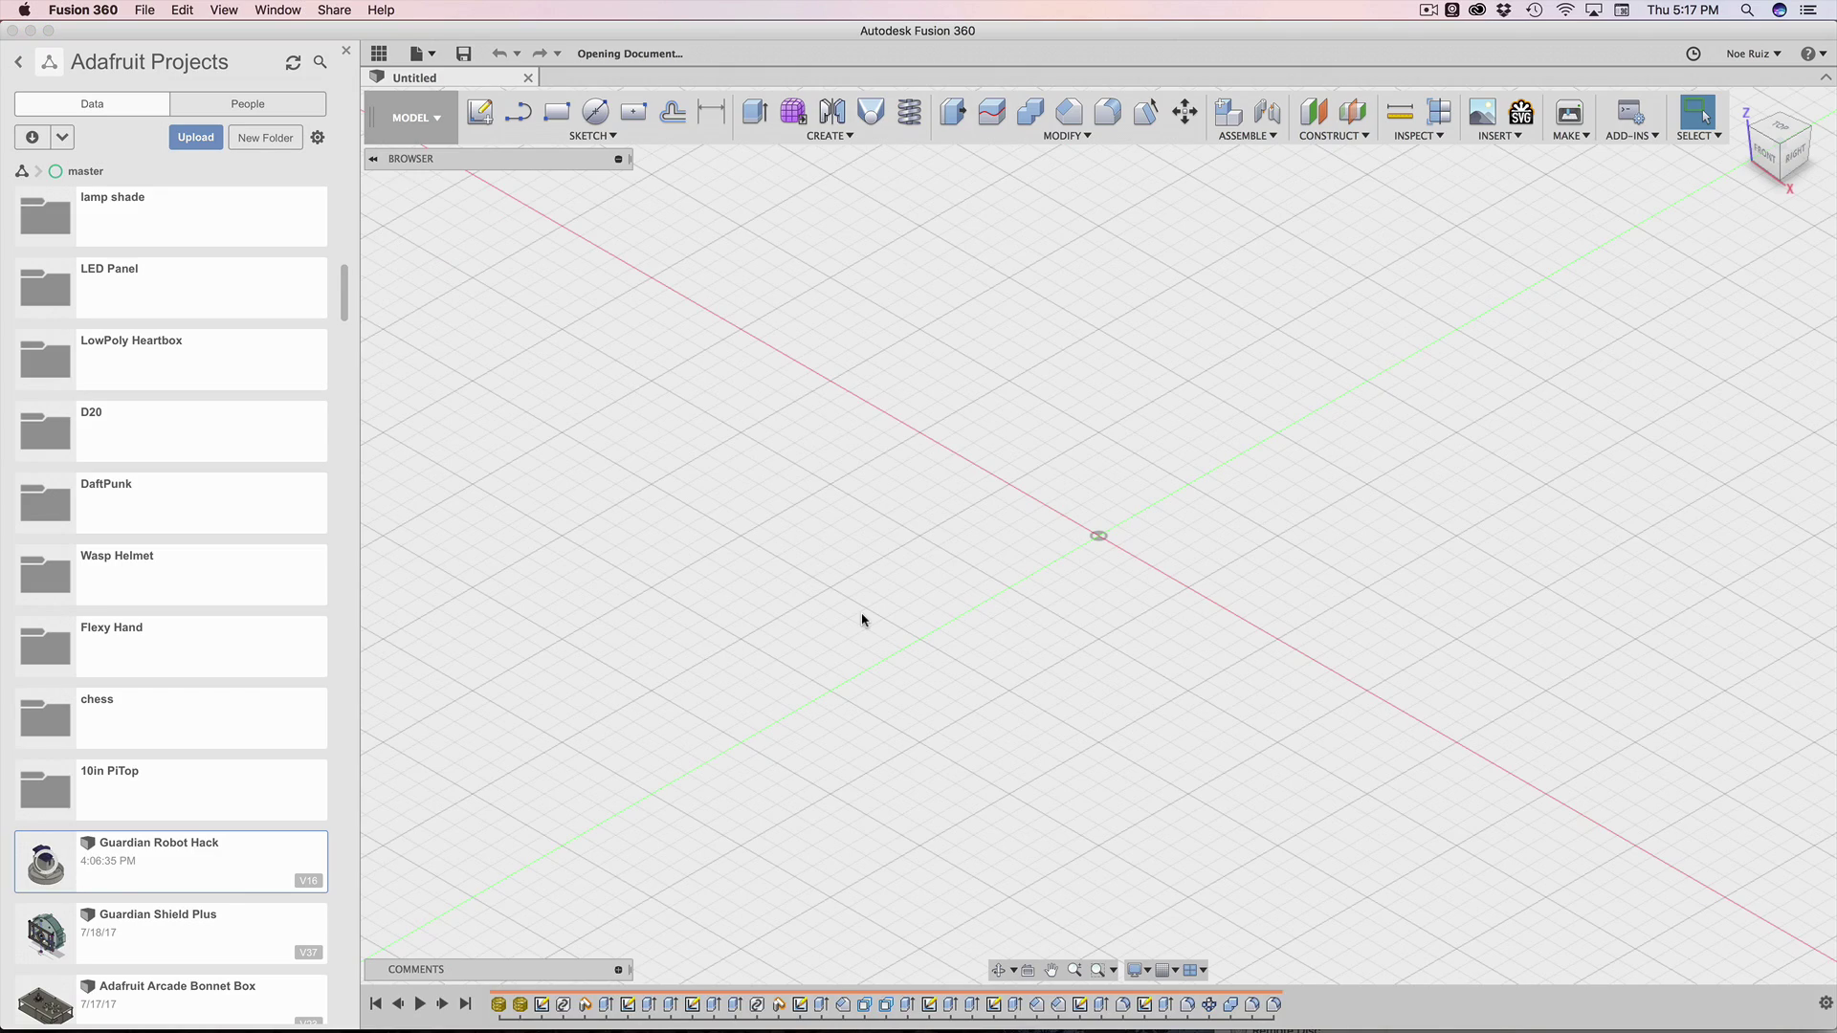
{"action": "middle_click_drag", "start_coordinate": [812, 552], "coordinate": [722, 443]}
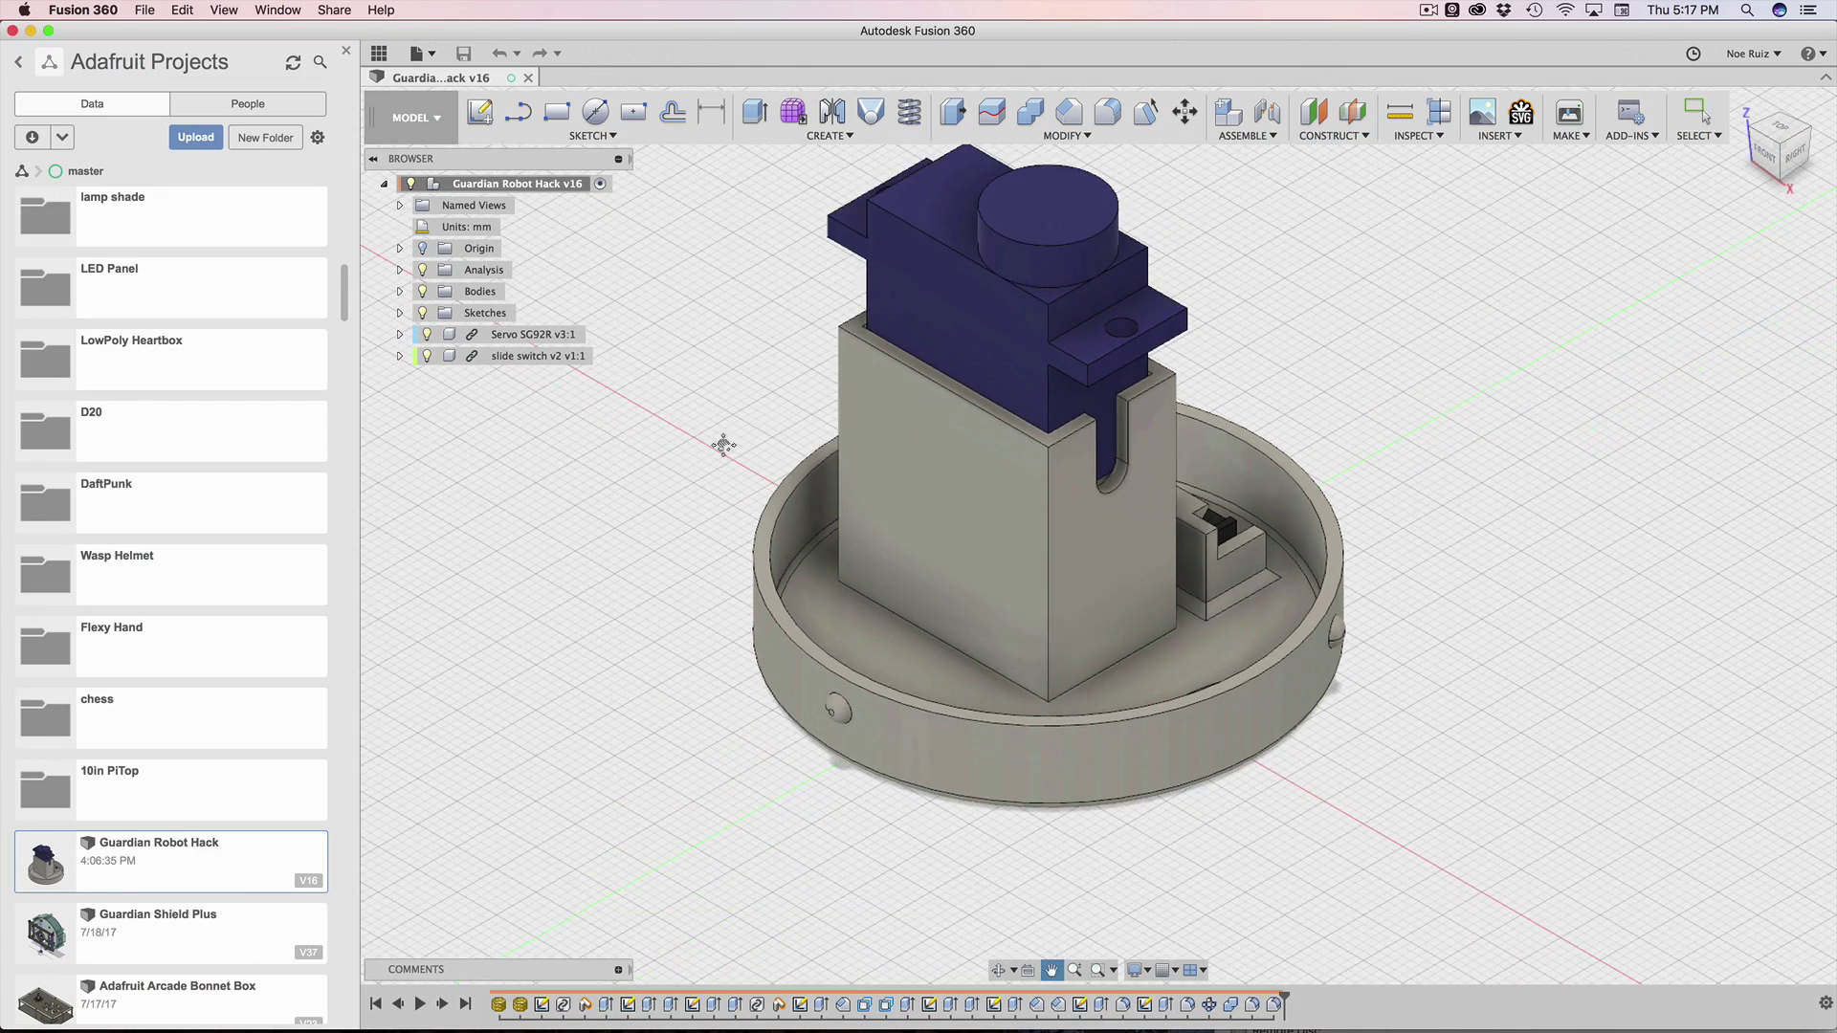
{"action": "scroll", "coordinate": [704, 639], "scroll_direction": "up", "scroll_amount": 5}
{"action": "scroll", "coordinate": [704, 637], "scroll_direction": "down", "scroll_amount": 1}
{"action": "middle_click_drag", "start_coordinate": [673, 541], "coordinate": [537, 570]}
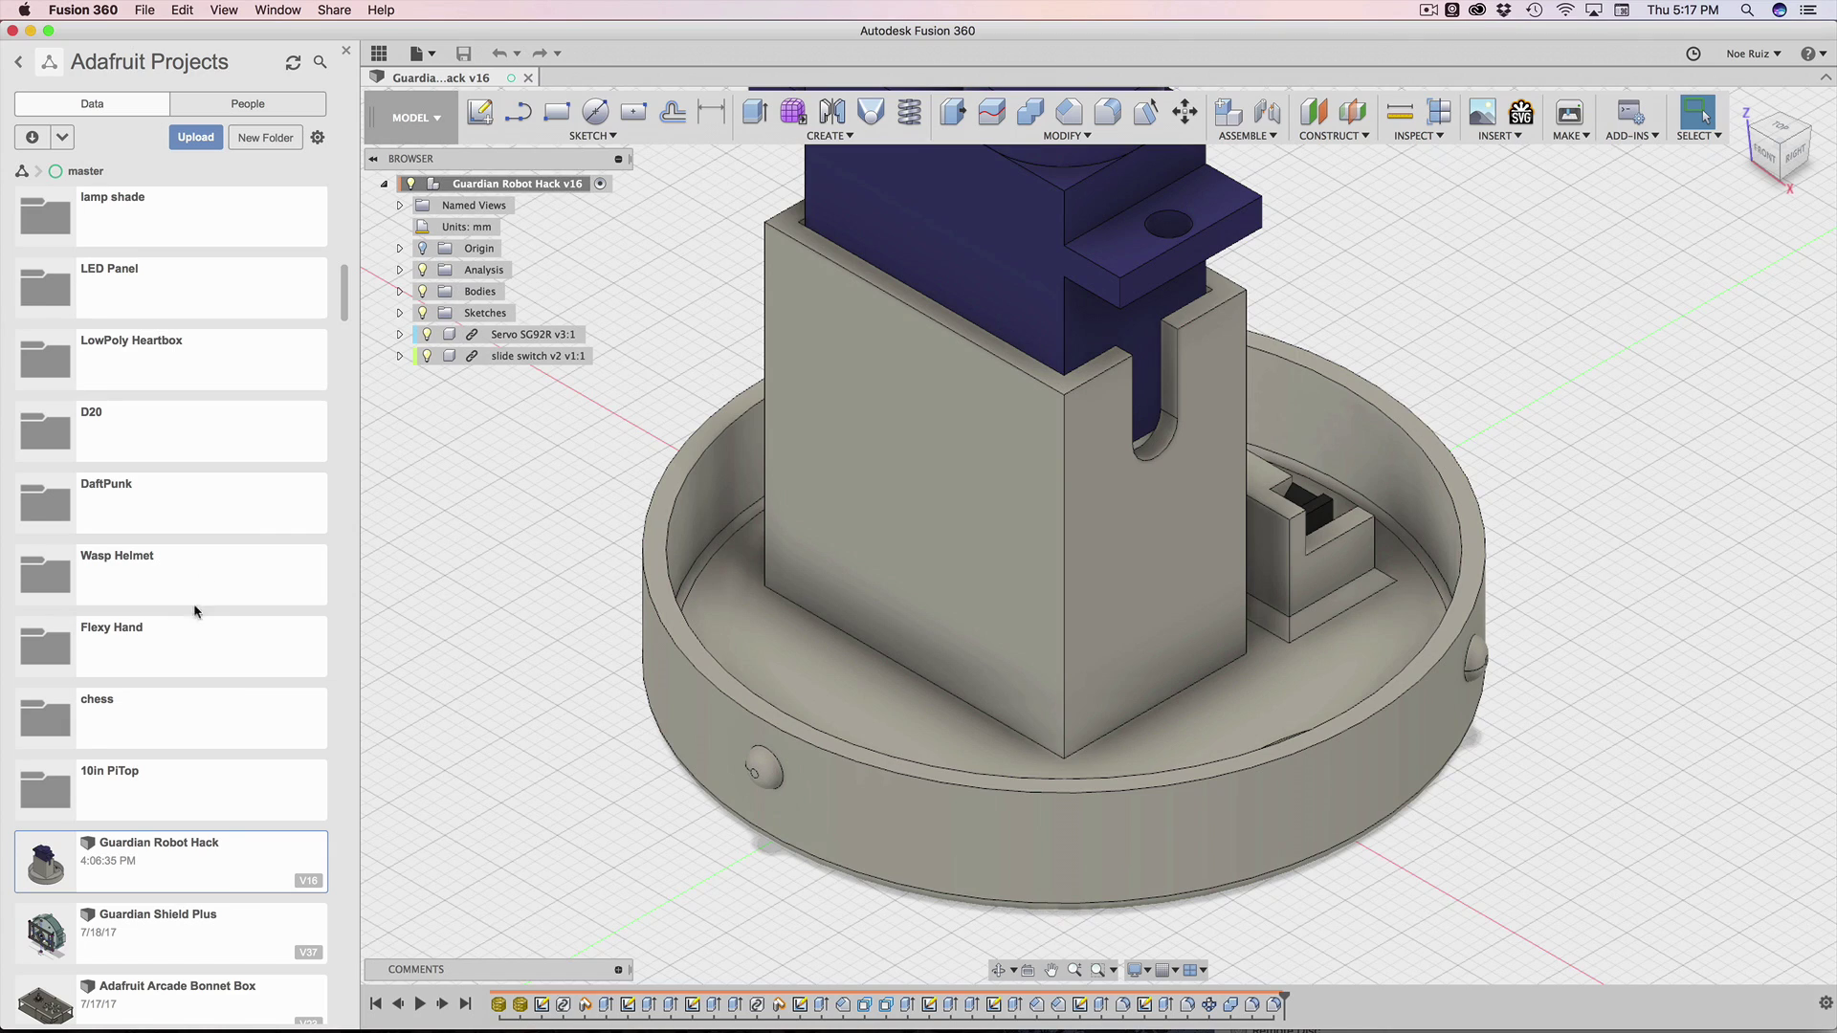
{"action": "scroll", "coordinate": [658, 580], "scroll_direction": "up", "scroll_amount": 4}
{"action": "scroll", "coordinate": [658, 578], "scroll_direction": "down", "scroll_amount": 5}
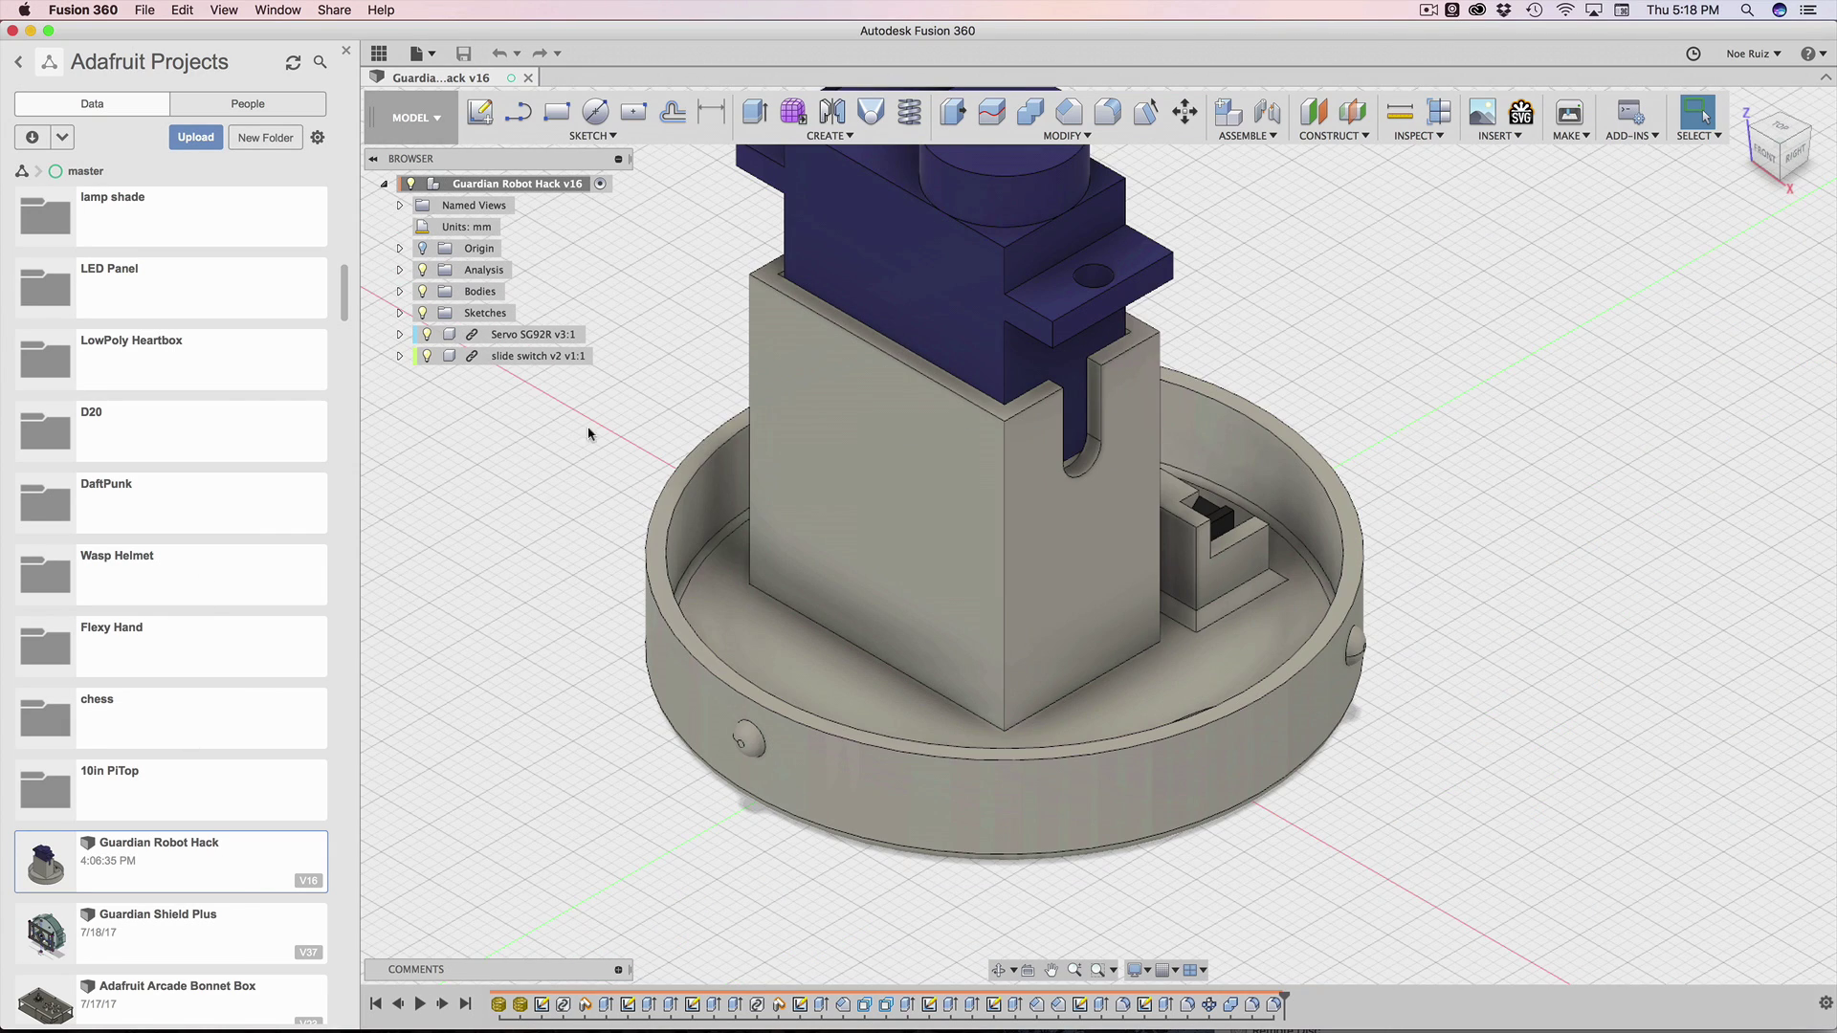
Step: Switch back to the browser version in Chrome and examine the complete gamepad case from the back, front and side
{"action": "key", "text": "super+Tab"}
{"action": "key", "text": "super+Tab"}
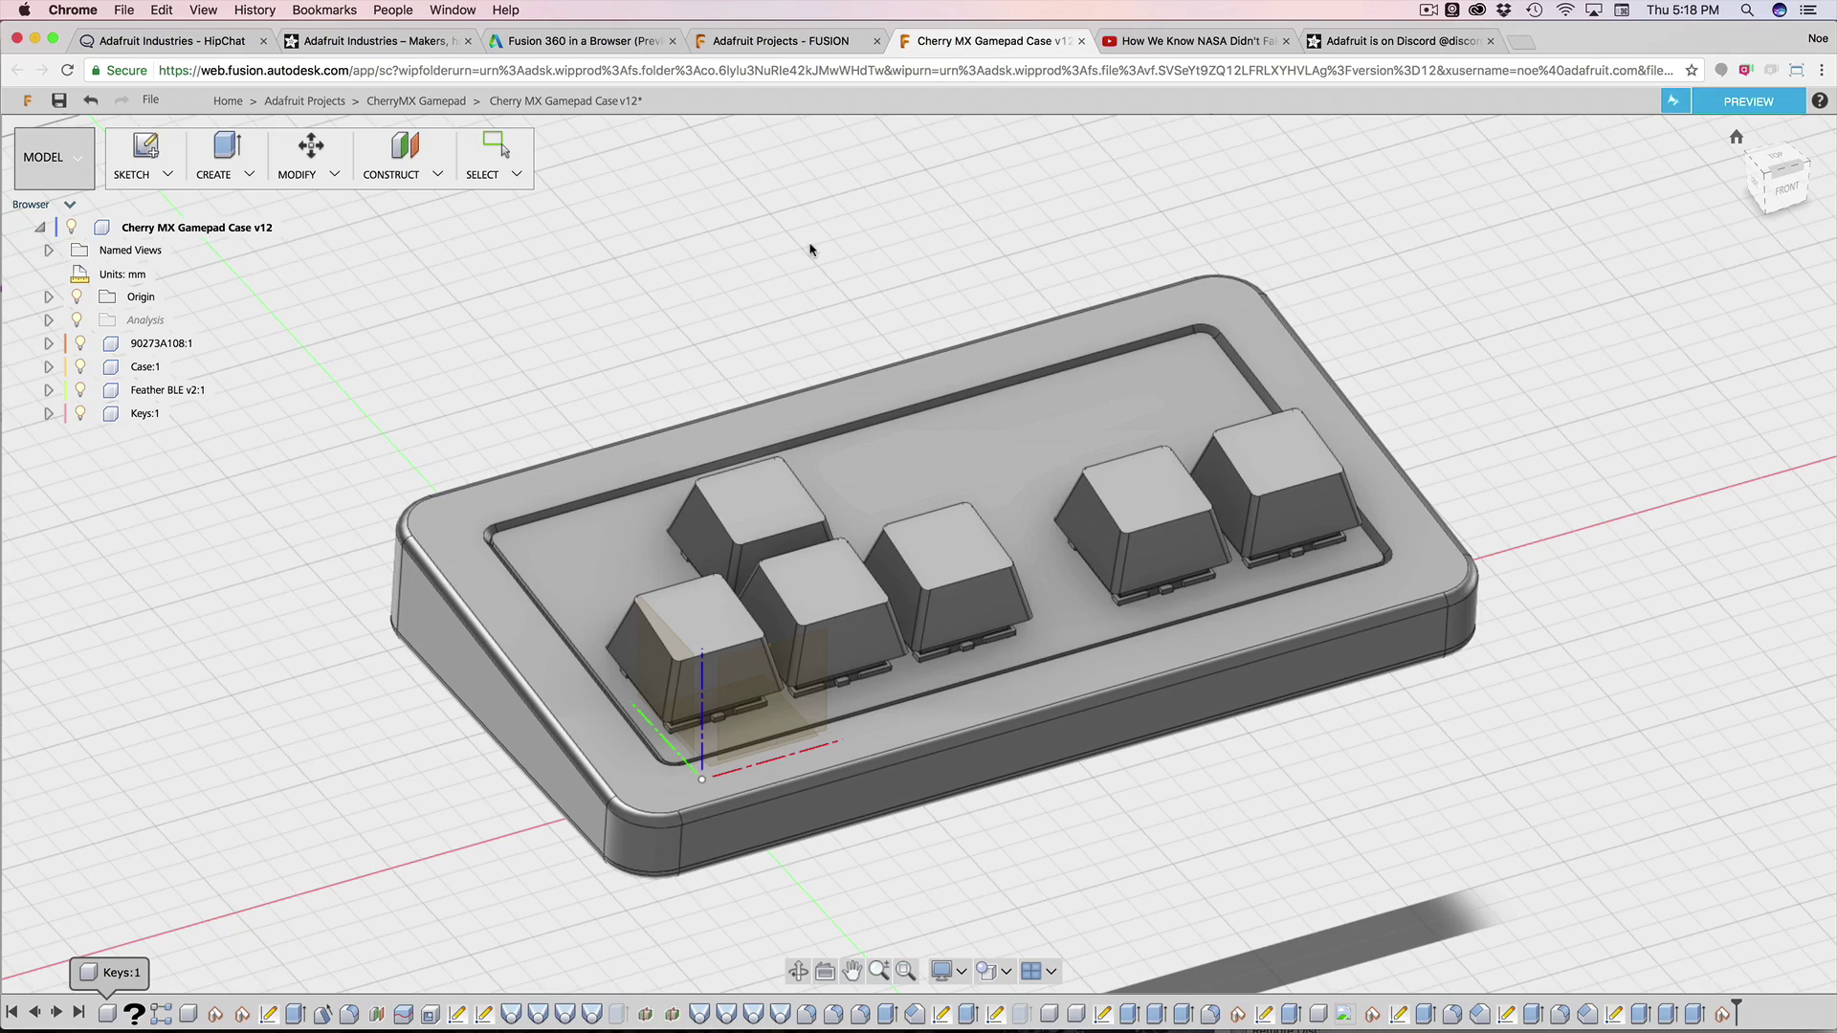
{"action": "middle_click_drag", "start_coordinate": [791, 364], "coordinate": [1341, 195], "text": "shift"}
{"action": "scroll", "coordinate": [1180, 299], "scroll_direction": "up", "scroll_amount": 5}
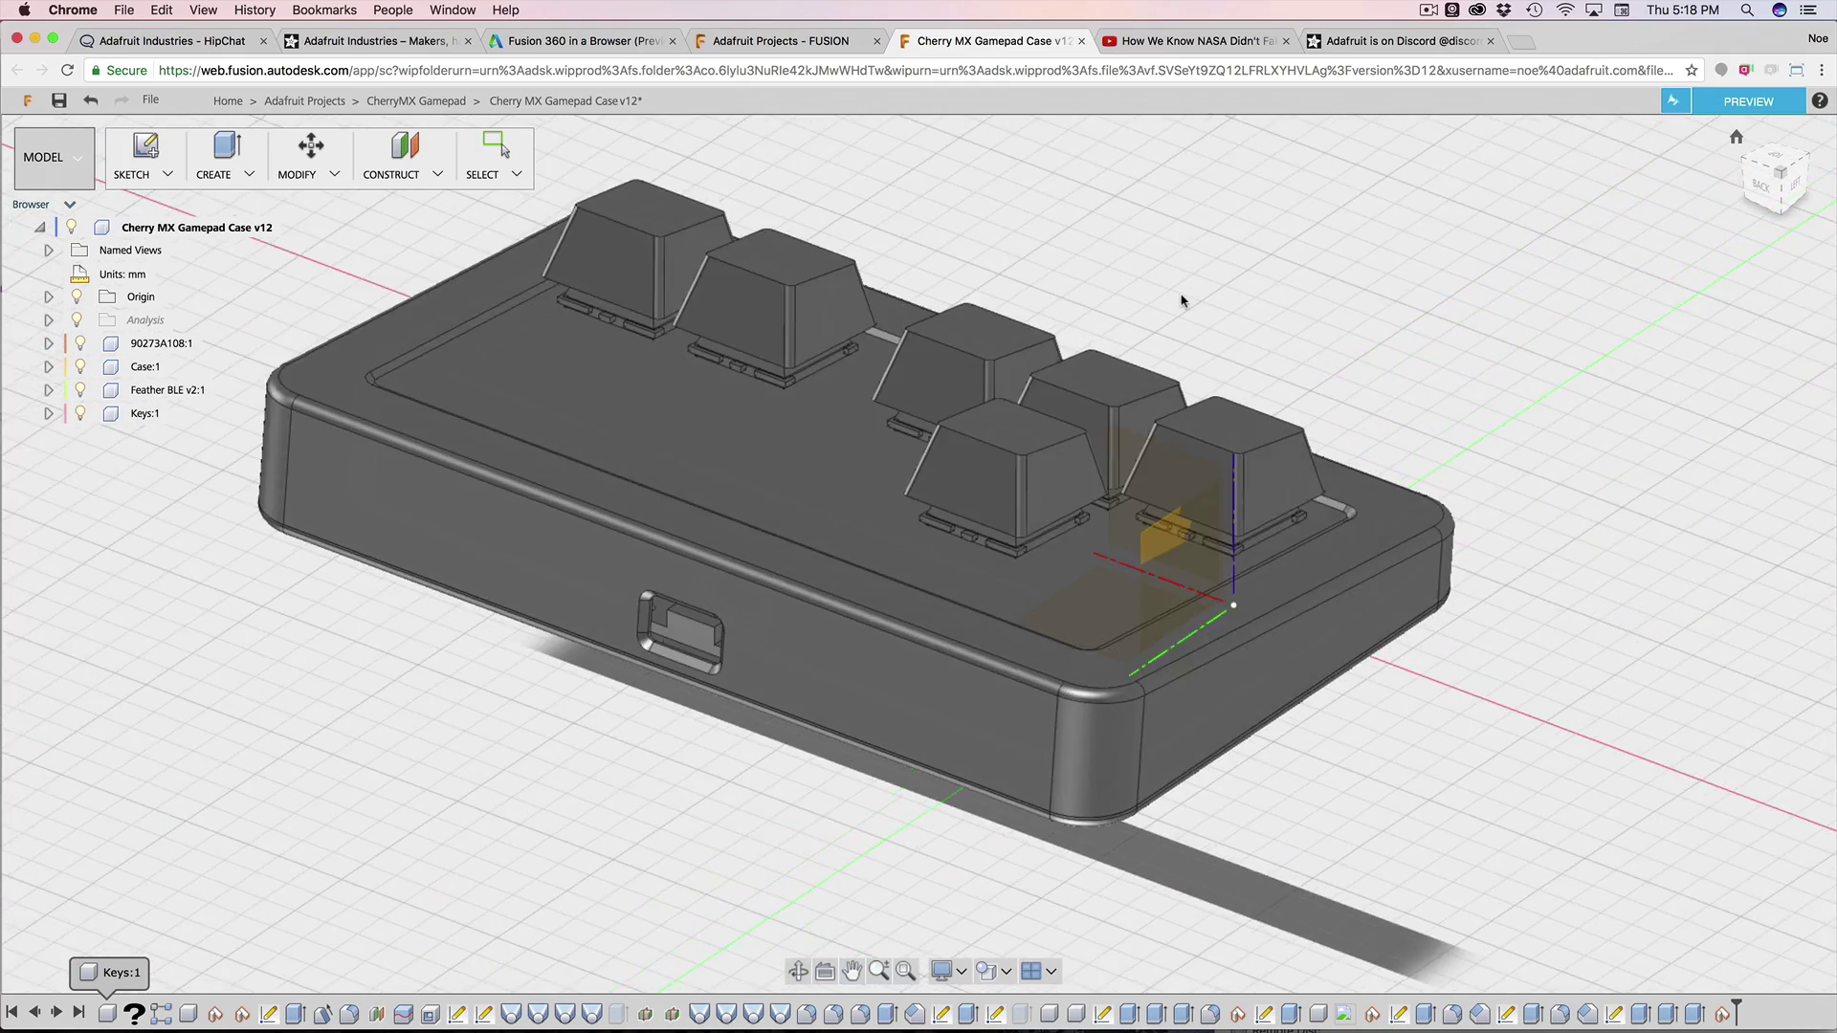
{"action": "scroll", "coordinate": [1181, 300], "scroll_direction": "down", "scroll_amount": 5}
{"action": "middle_click_drag", "start_coordinate": [1181, 300], "coordinate": [812, 336], "text": "shift"}
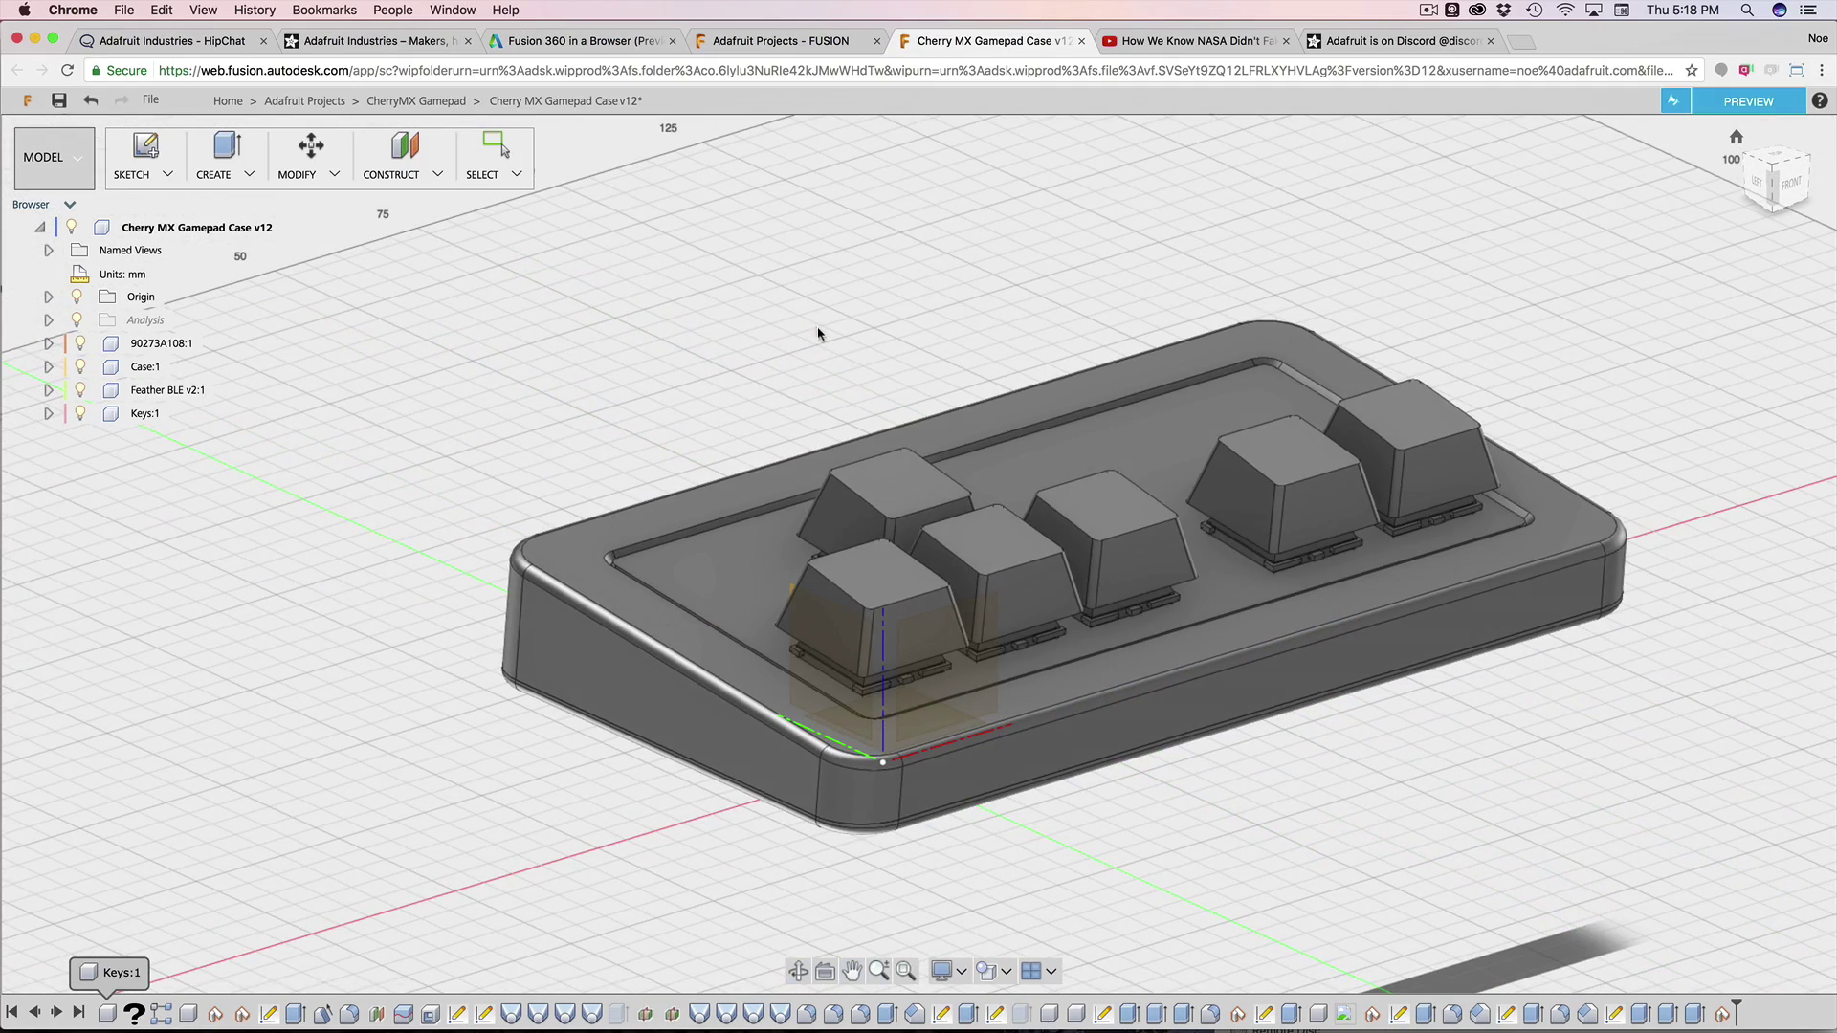
{"action": "middle_click_drag", "start_coordinate": [633, 367], "coordinate": [1439, 336], "text": "shift"}
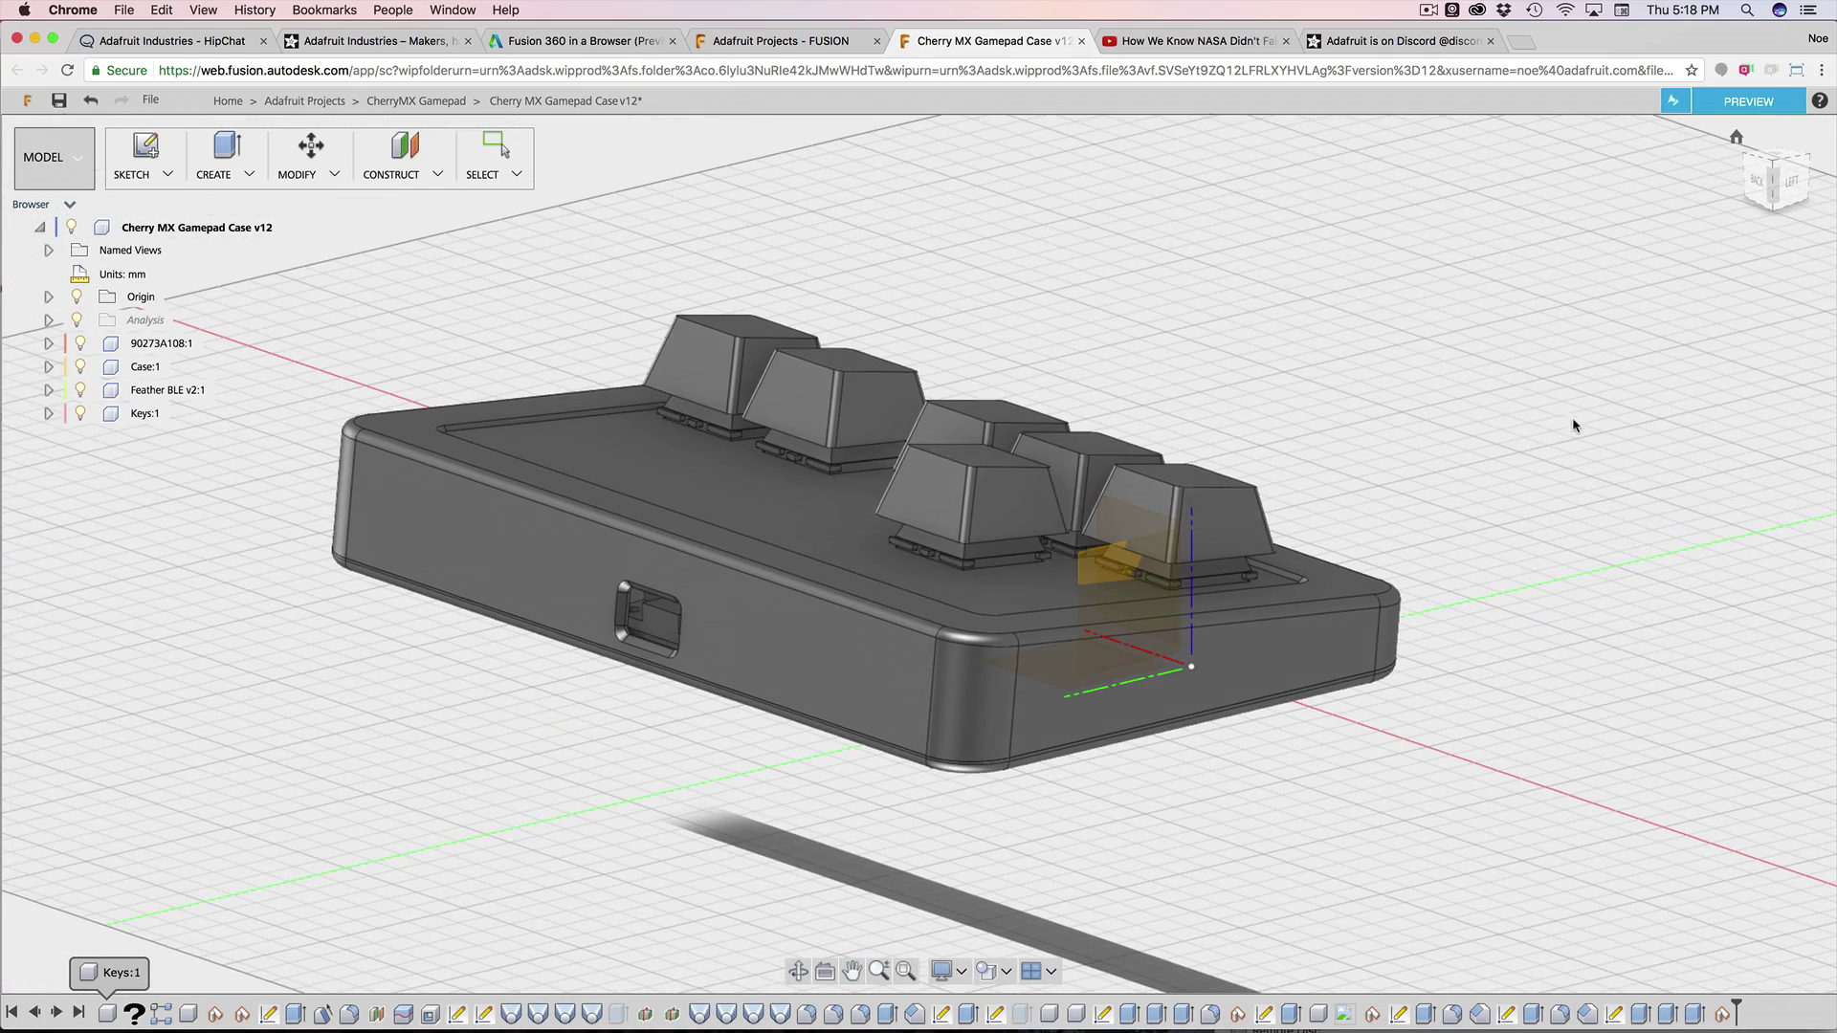
{"action": "middle_click_drag", "start_coordinate": [1573, 426], "coordinate": [1146, 409], "text": "shift"}
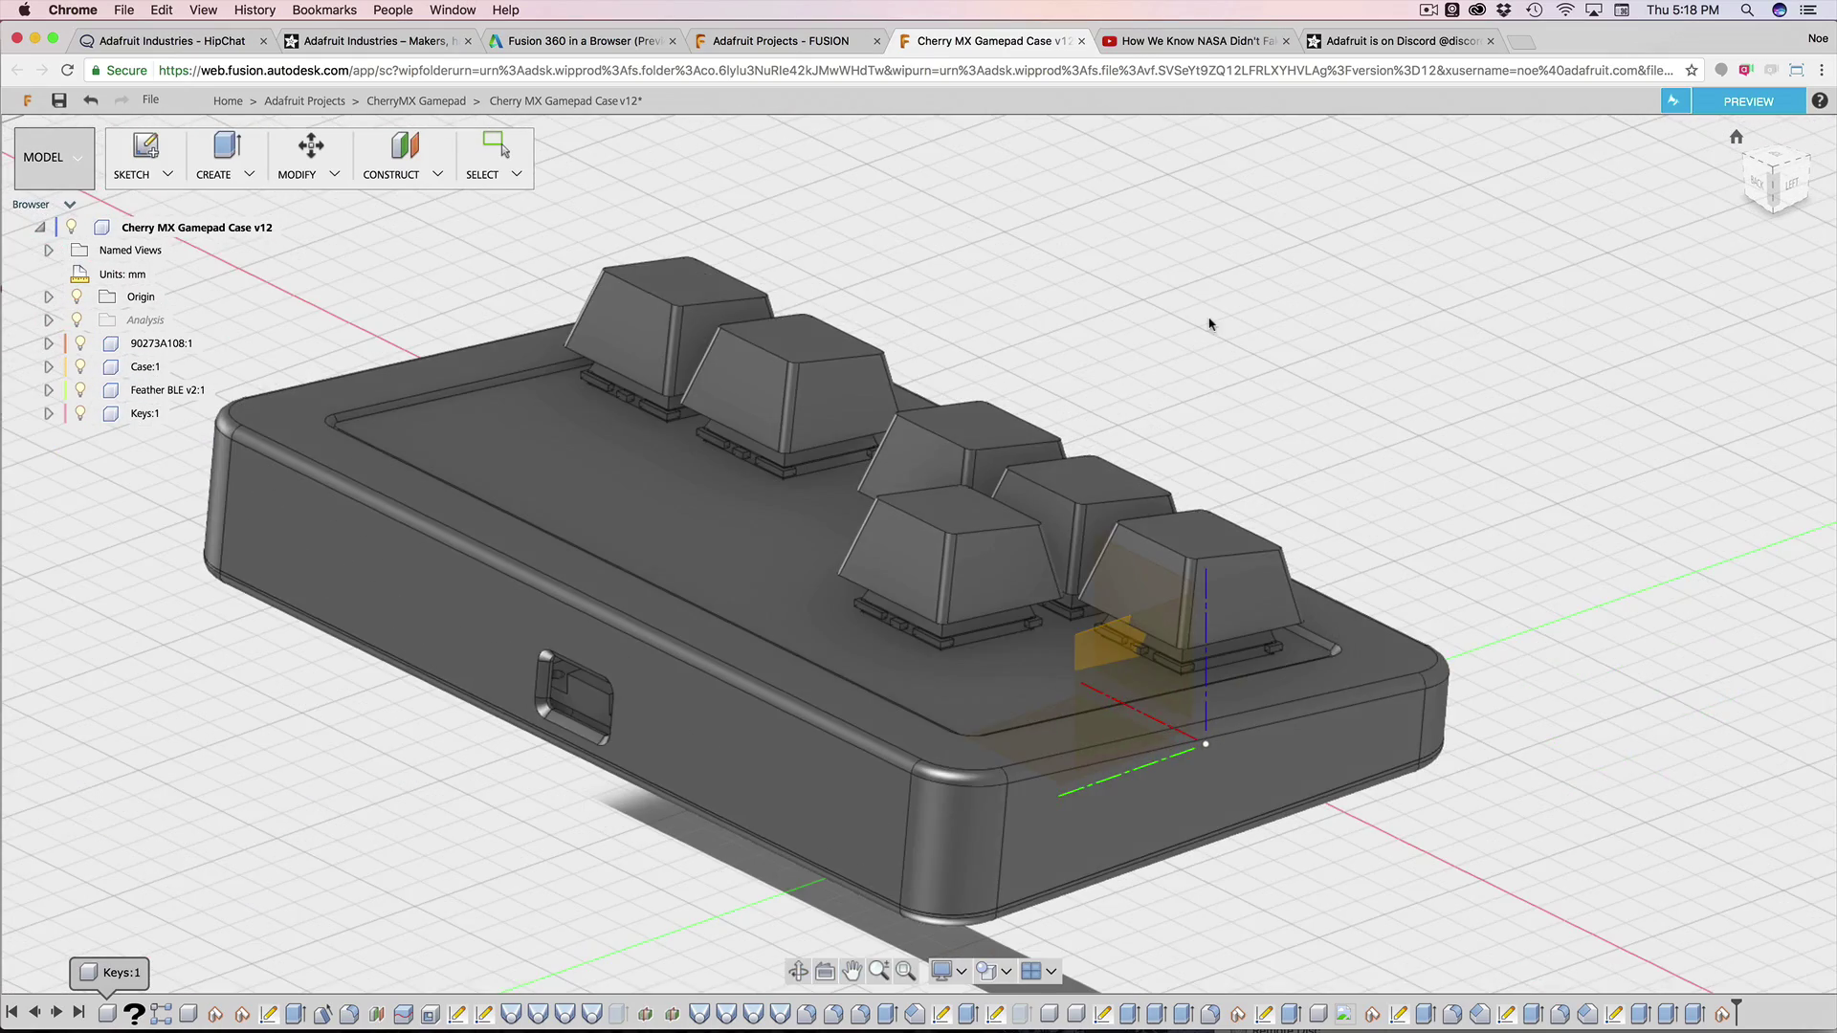
{"action": "middle_click_drag", "start_coordinate": [1209, 324], "coordinate": [537, 439], "text": "shift"}
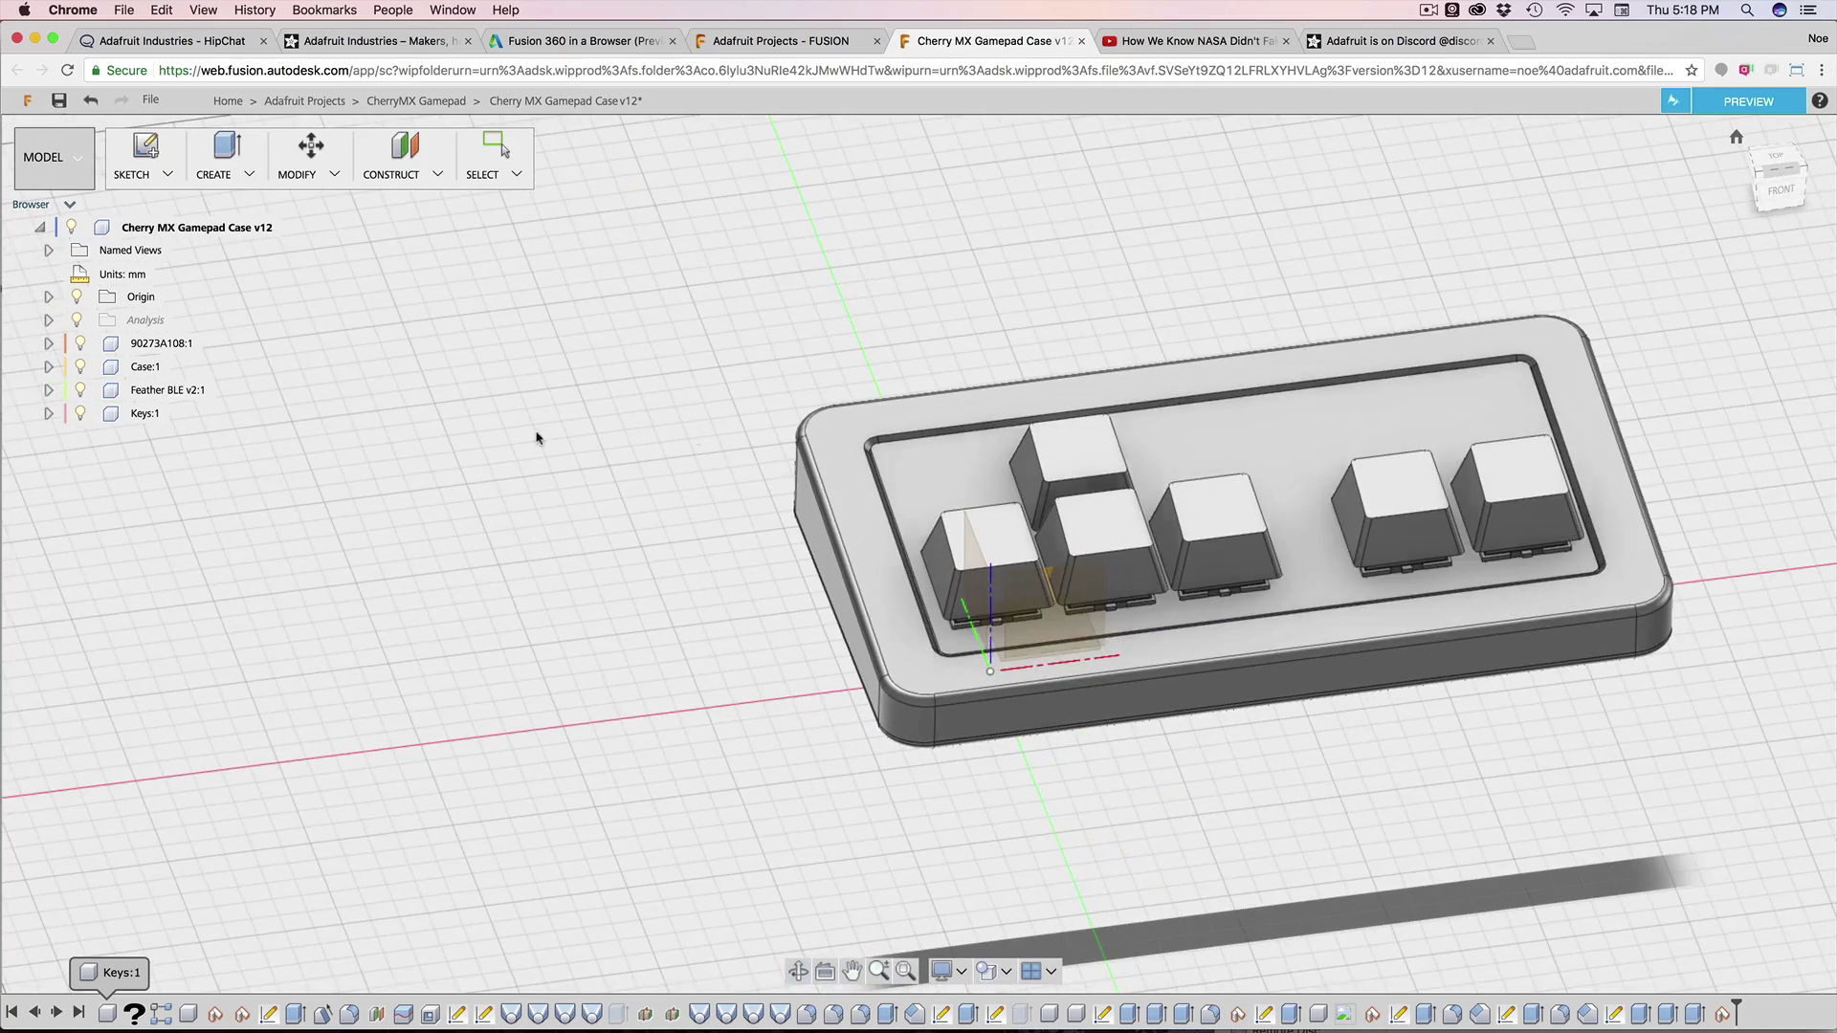
{"action": "middle_click_drag", "start_coordinate": [1438, 309], "coordinate": [1057, 320], "text": "shift"}
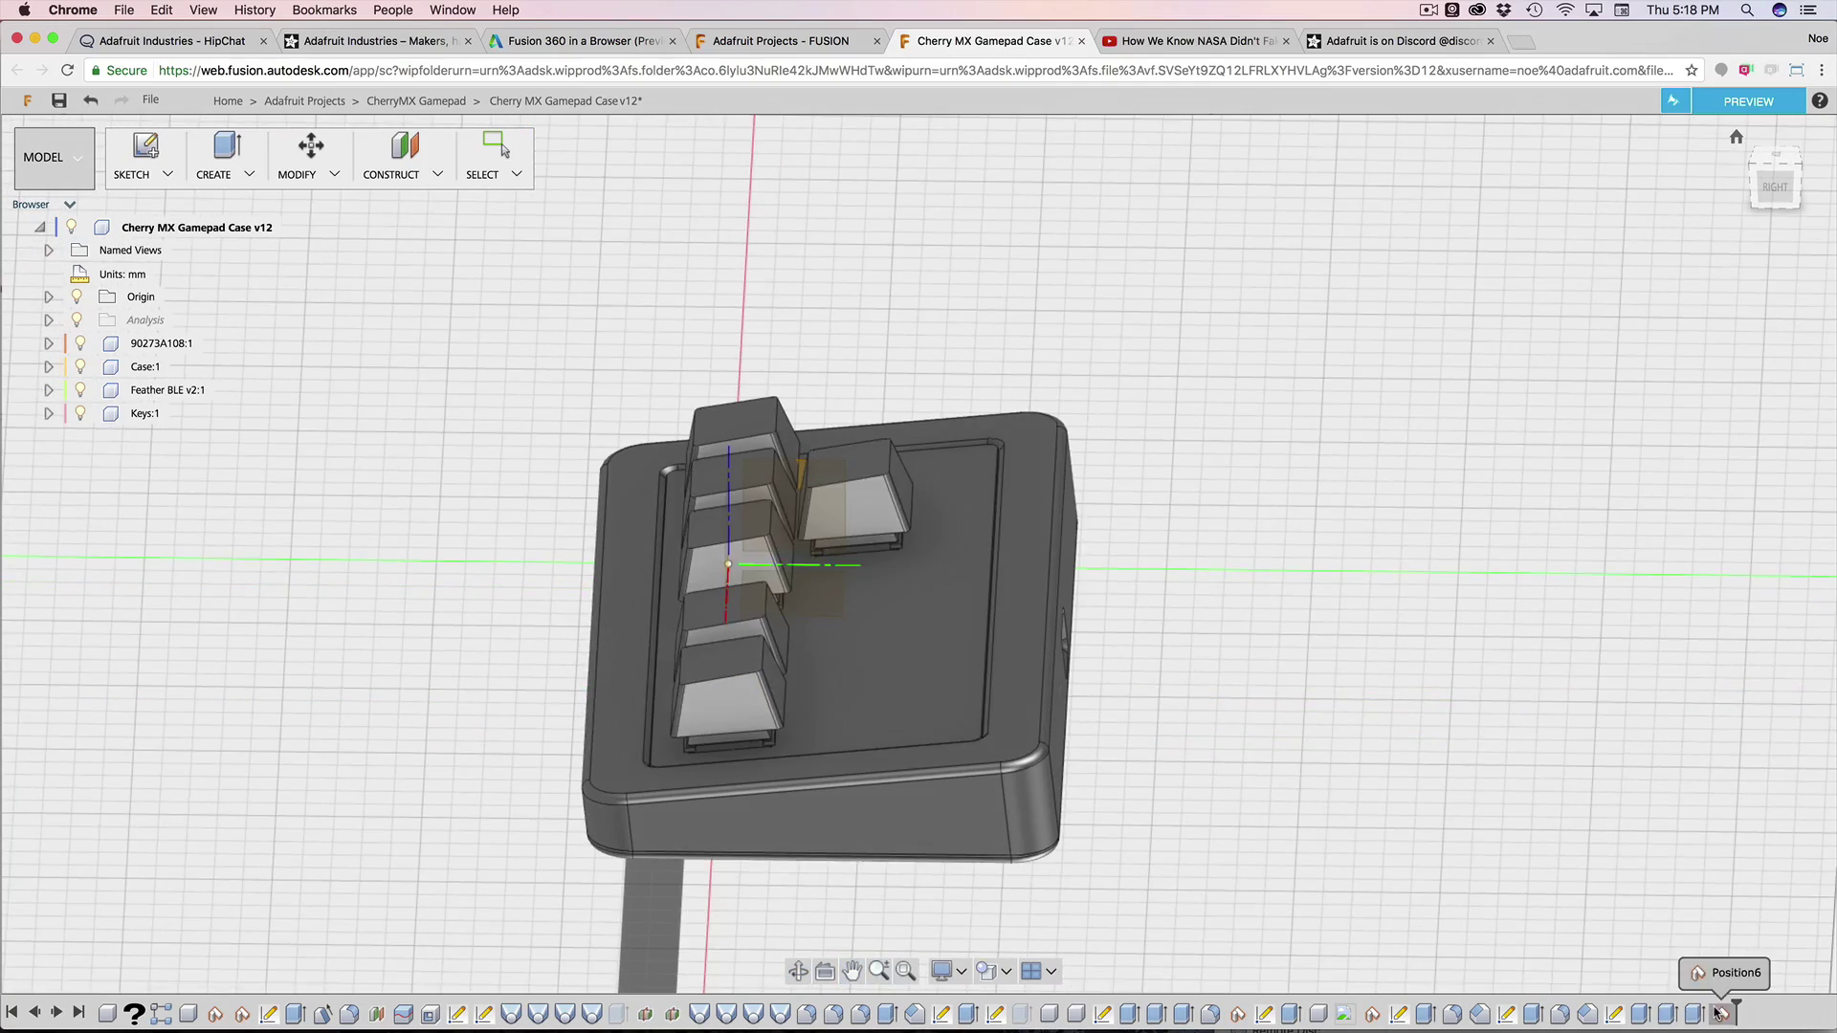